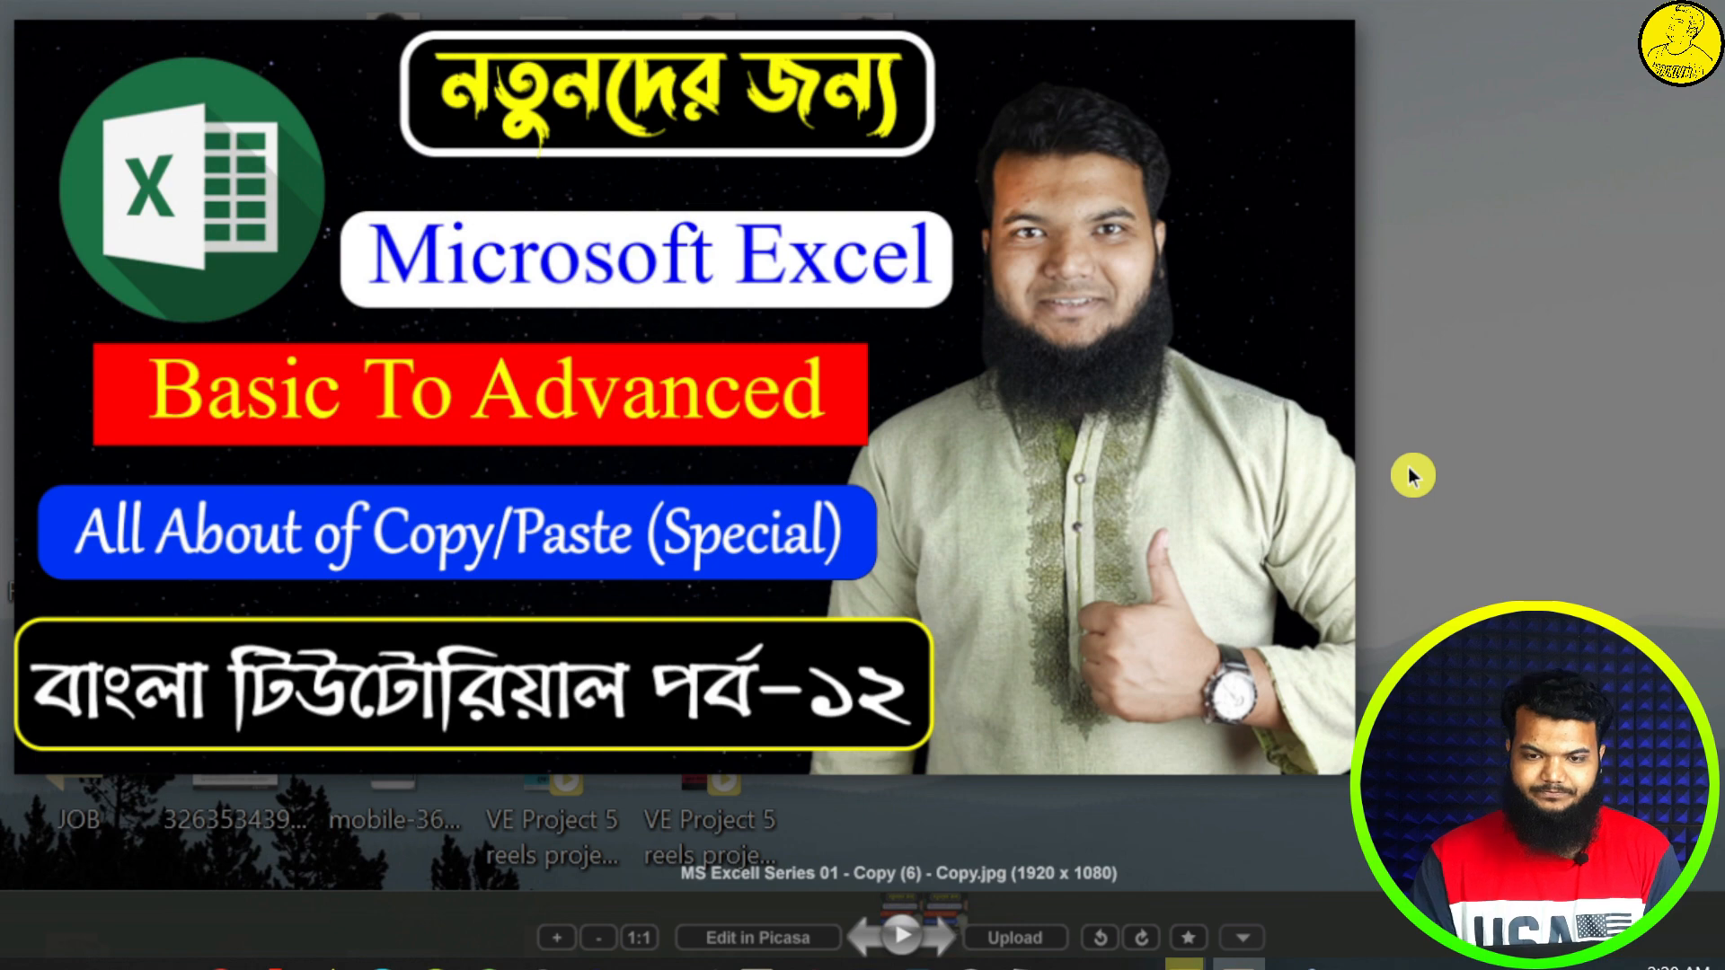
- Open the Class-01 workbook from the desktop on its Class 12 sheet and dismiss the genuine-licence notice
click(1407, 471)
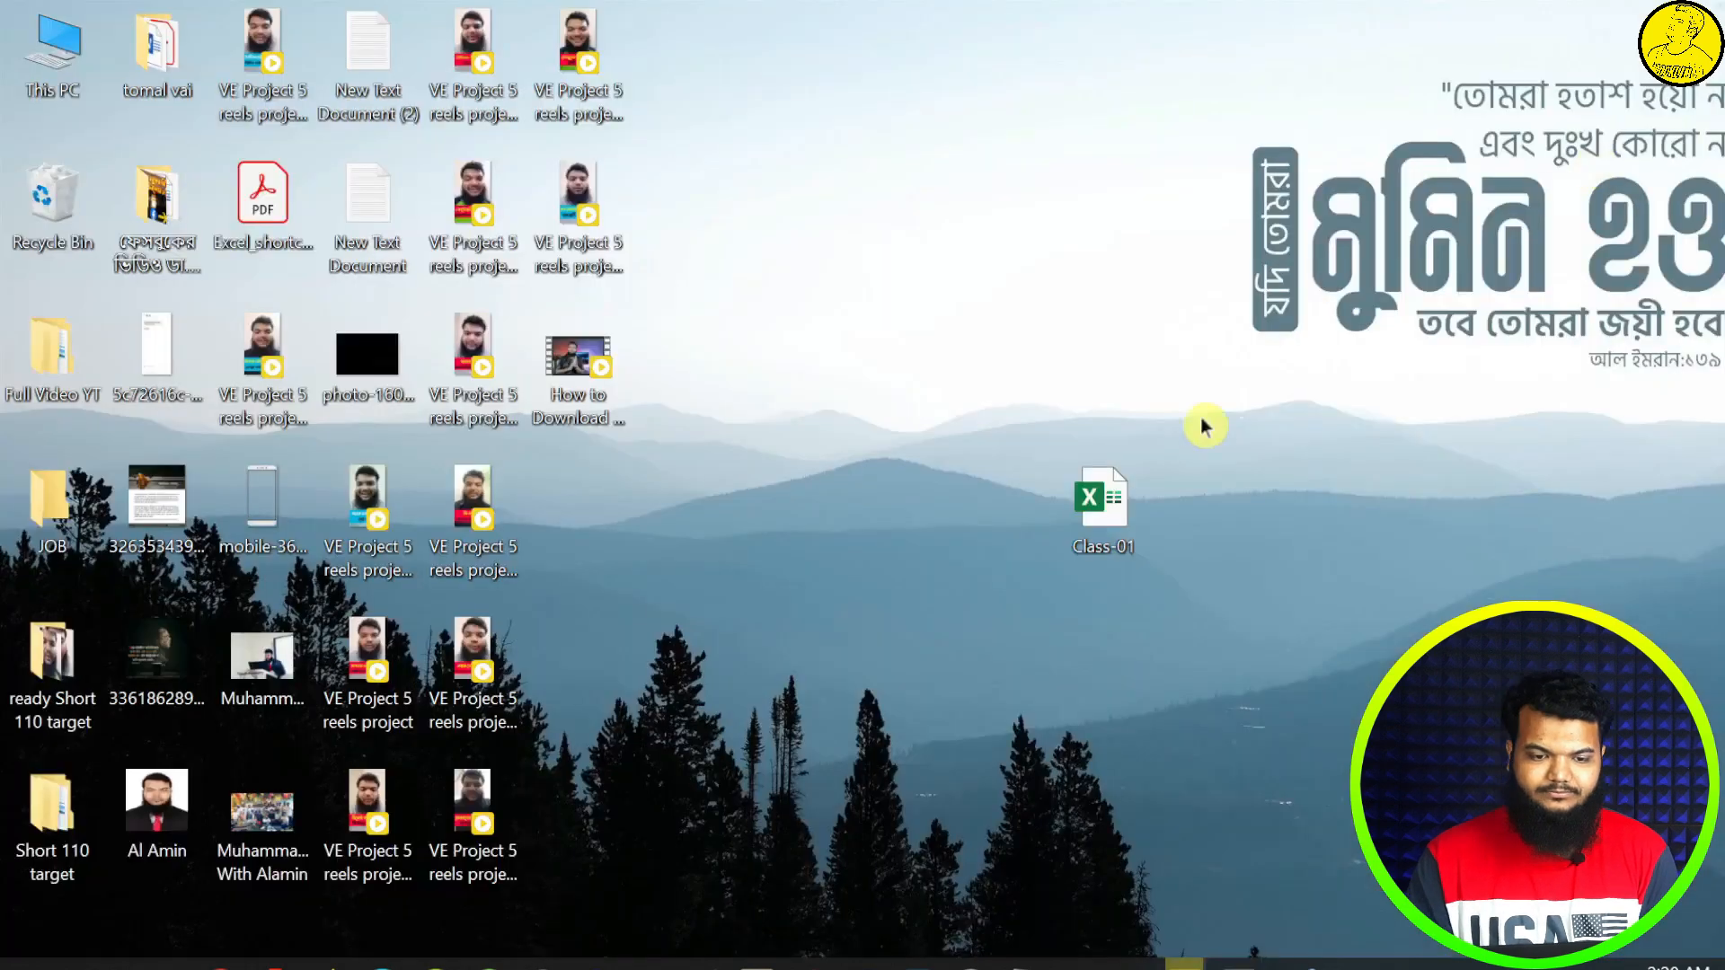
double_click(1085, 499)
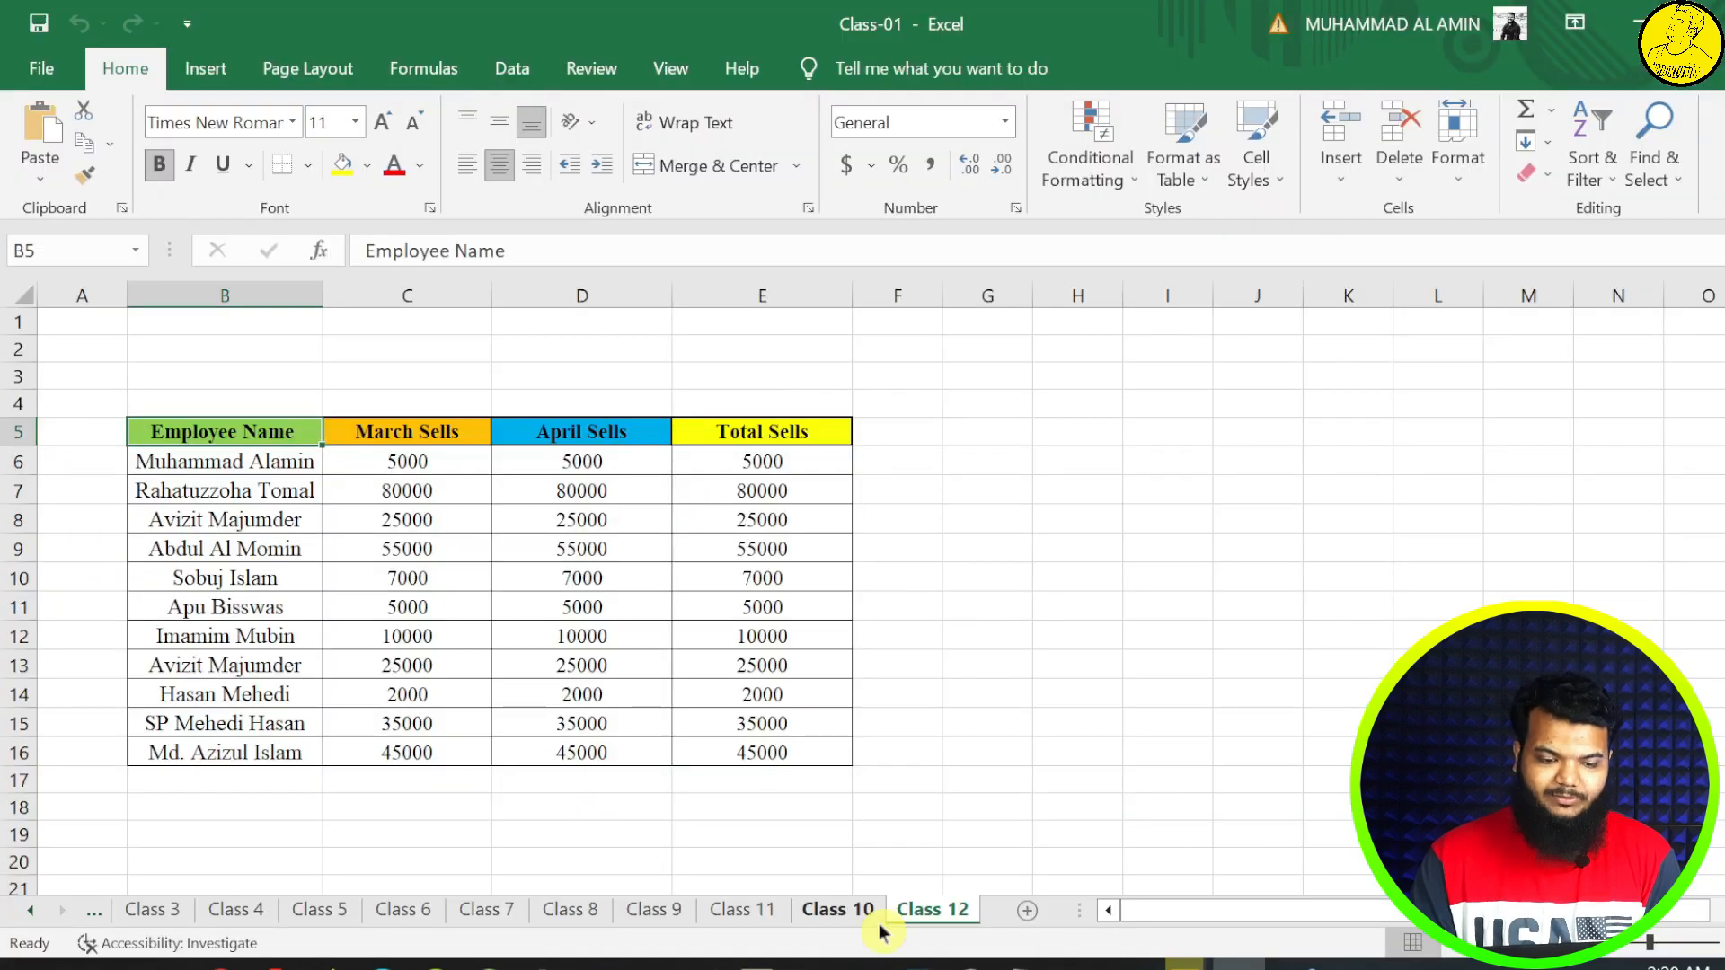
double_click(913, 915)
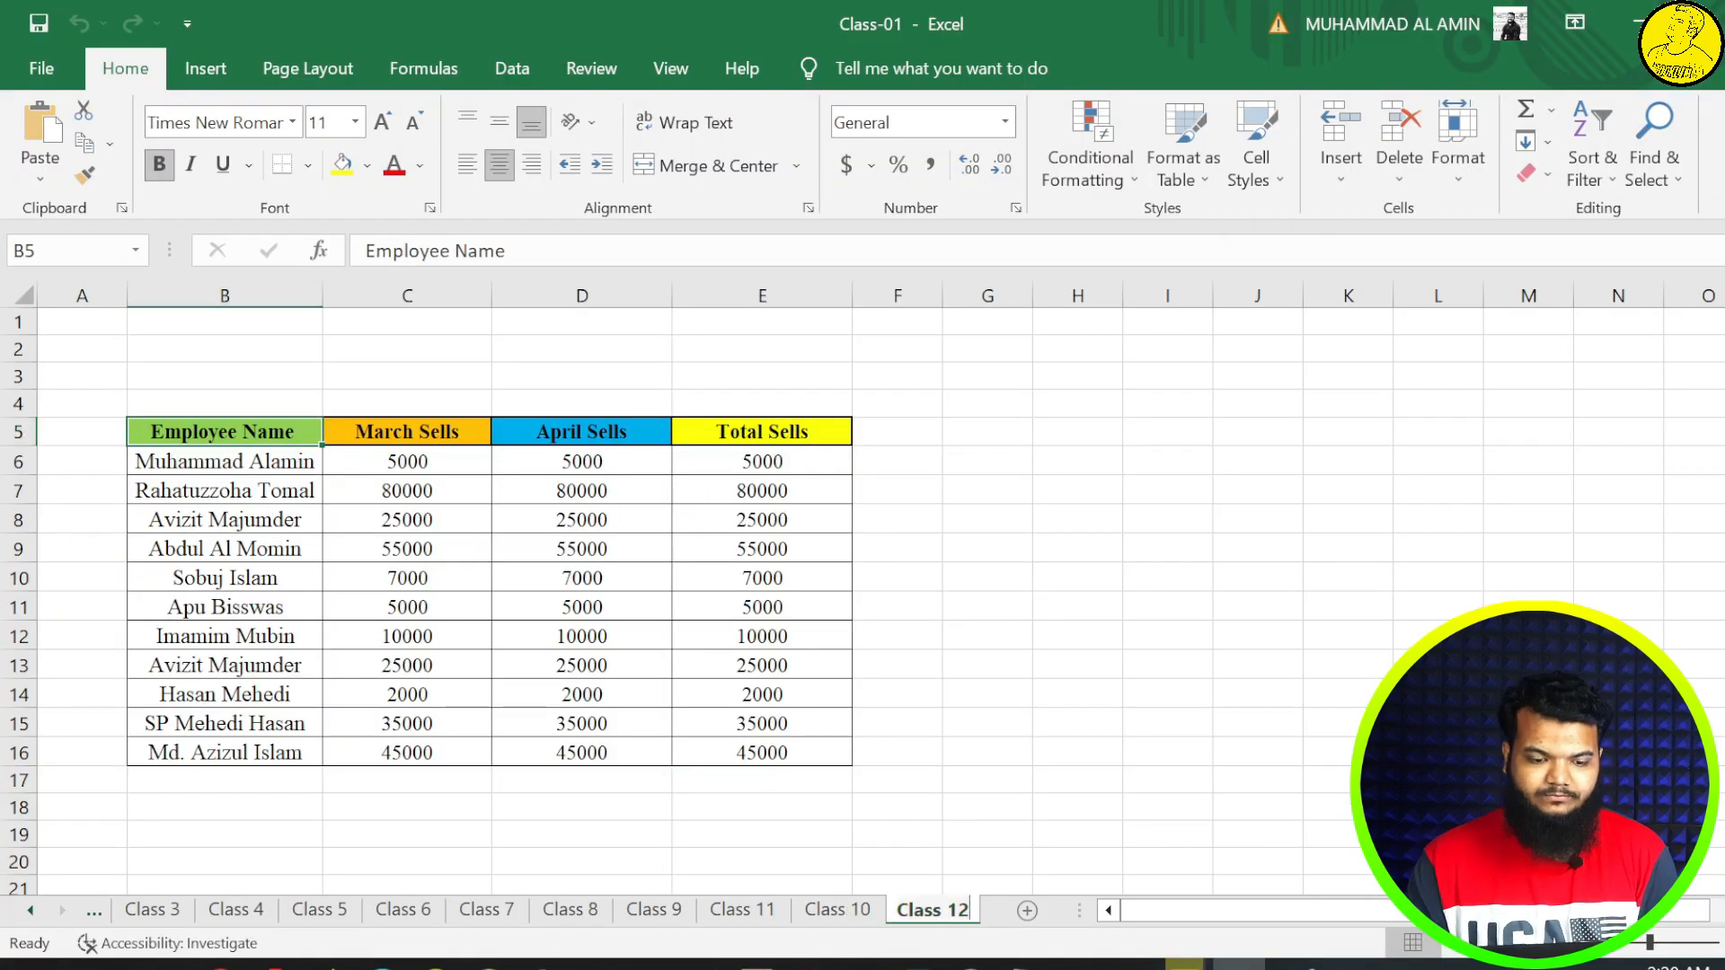
click(935, 867)
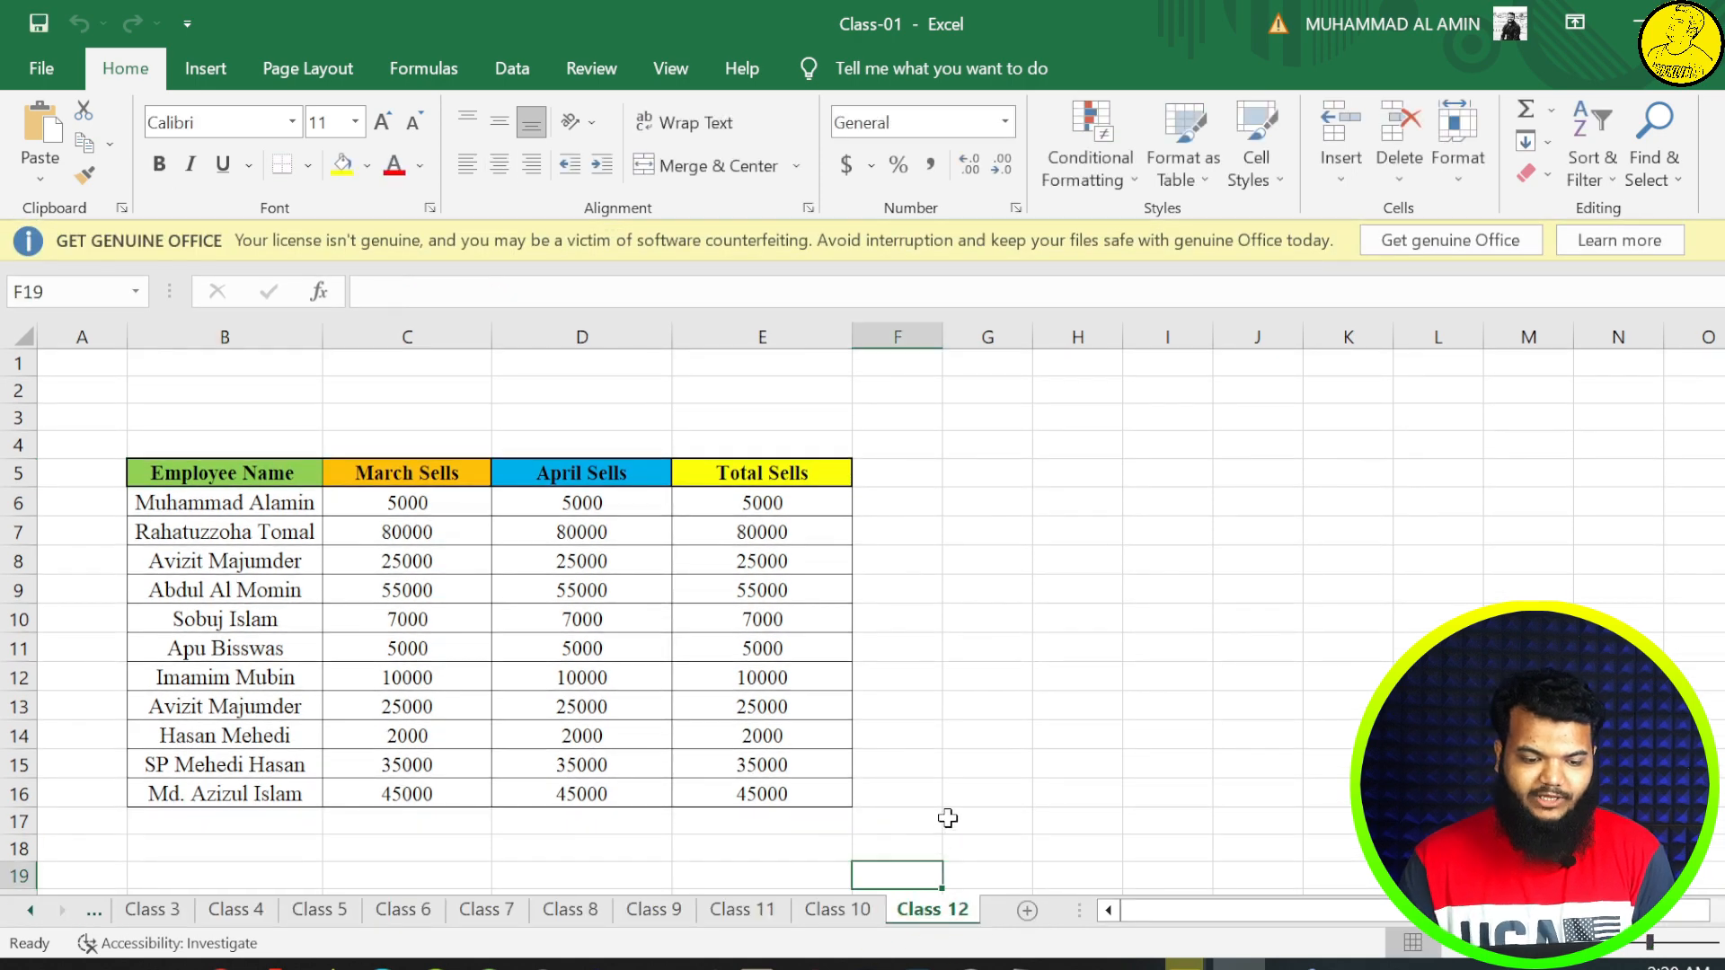
click(948, 820)
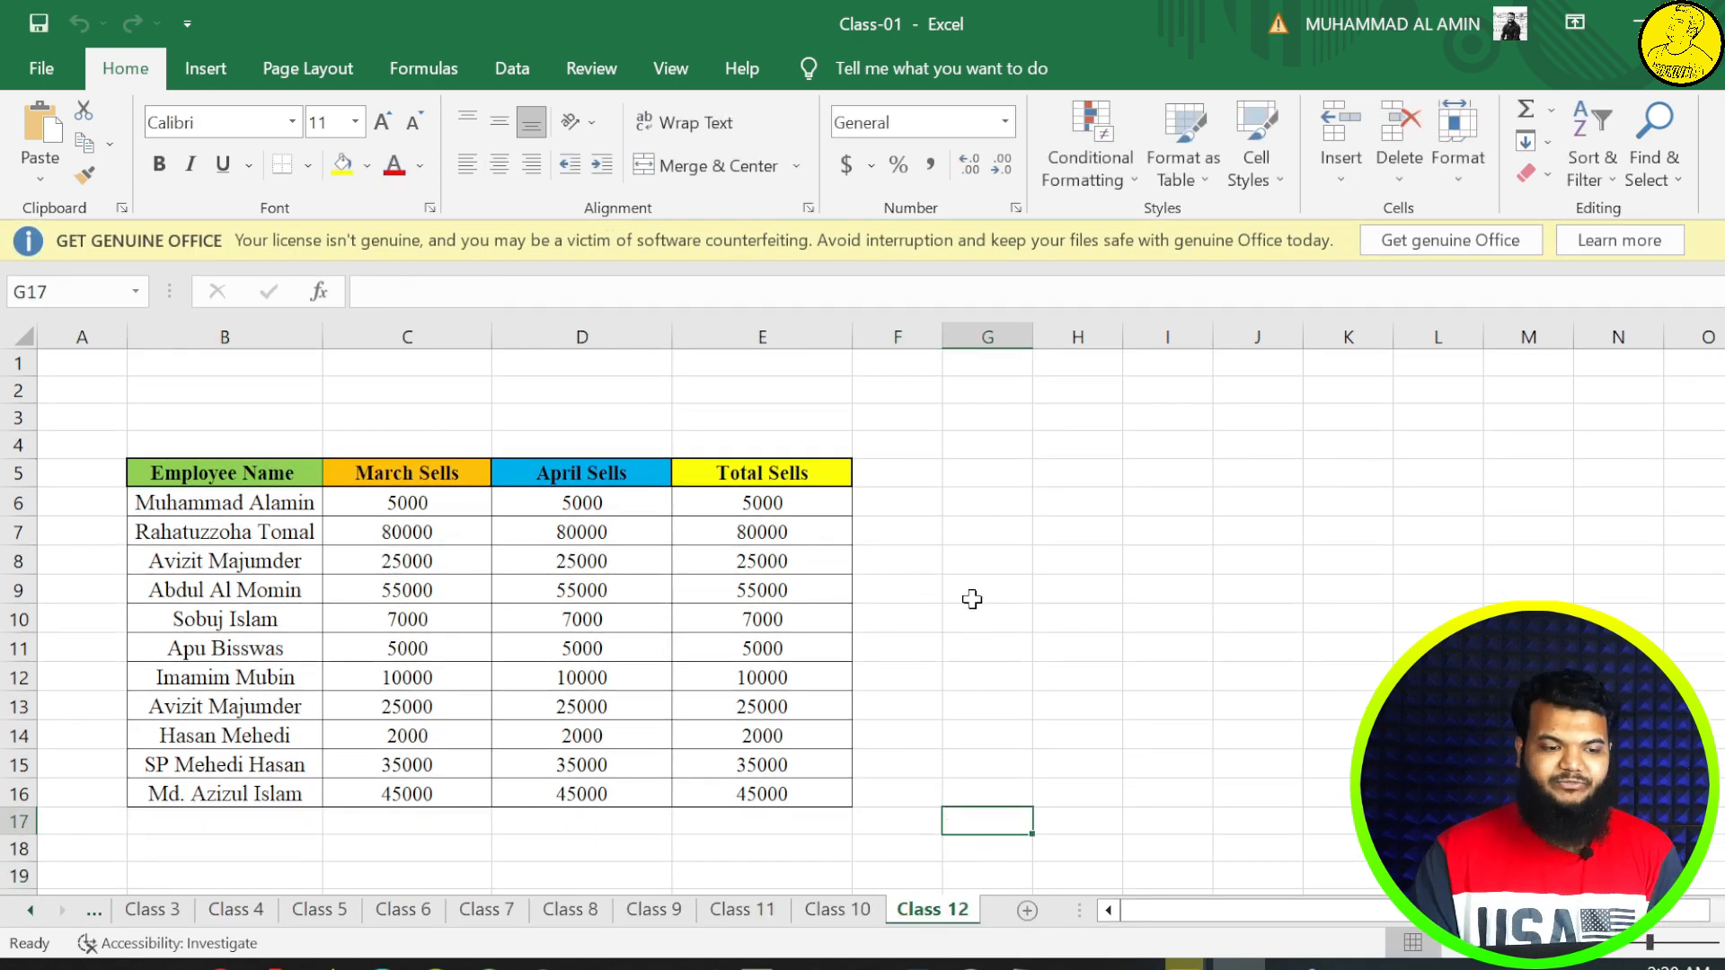
click(1720, 240)
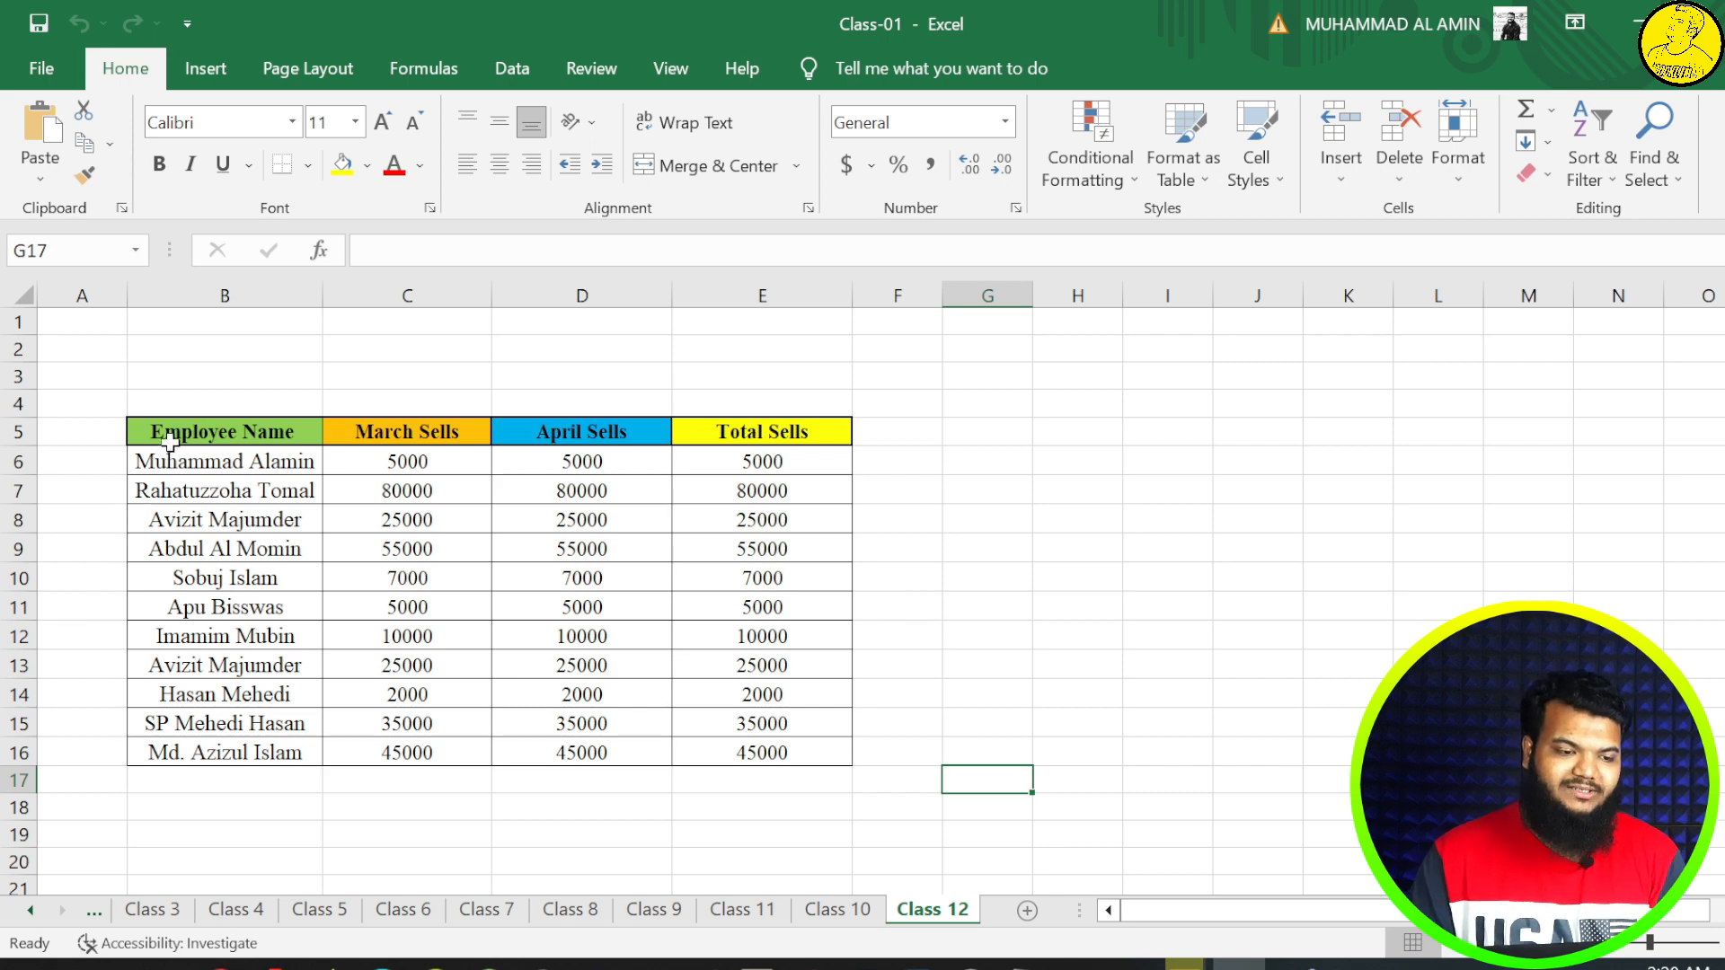
- Copy the sales table in B5:E16 and select H5 as the destination
drag(170, 438, 735, 753)
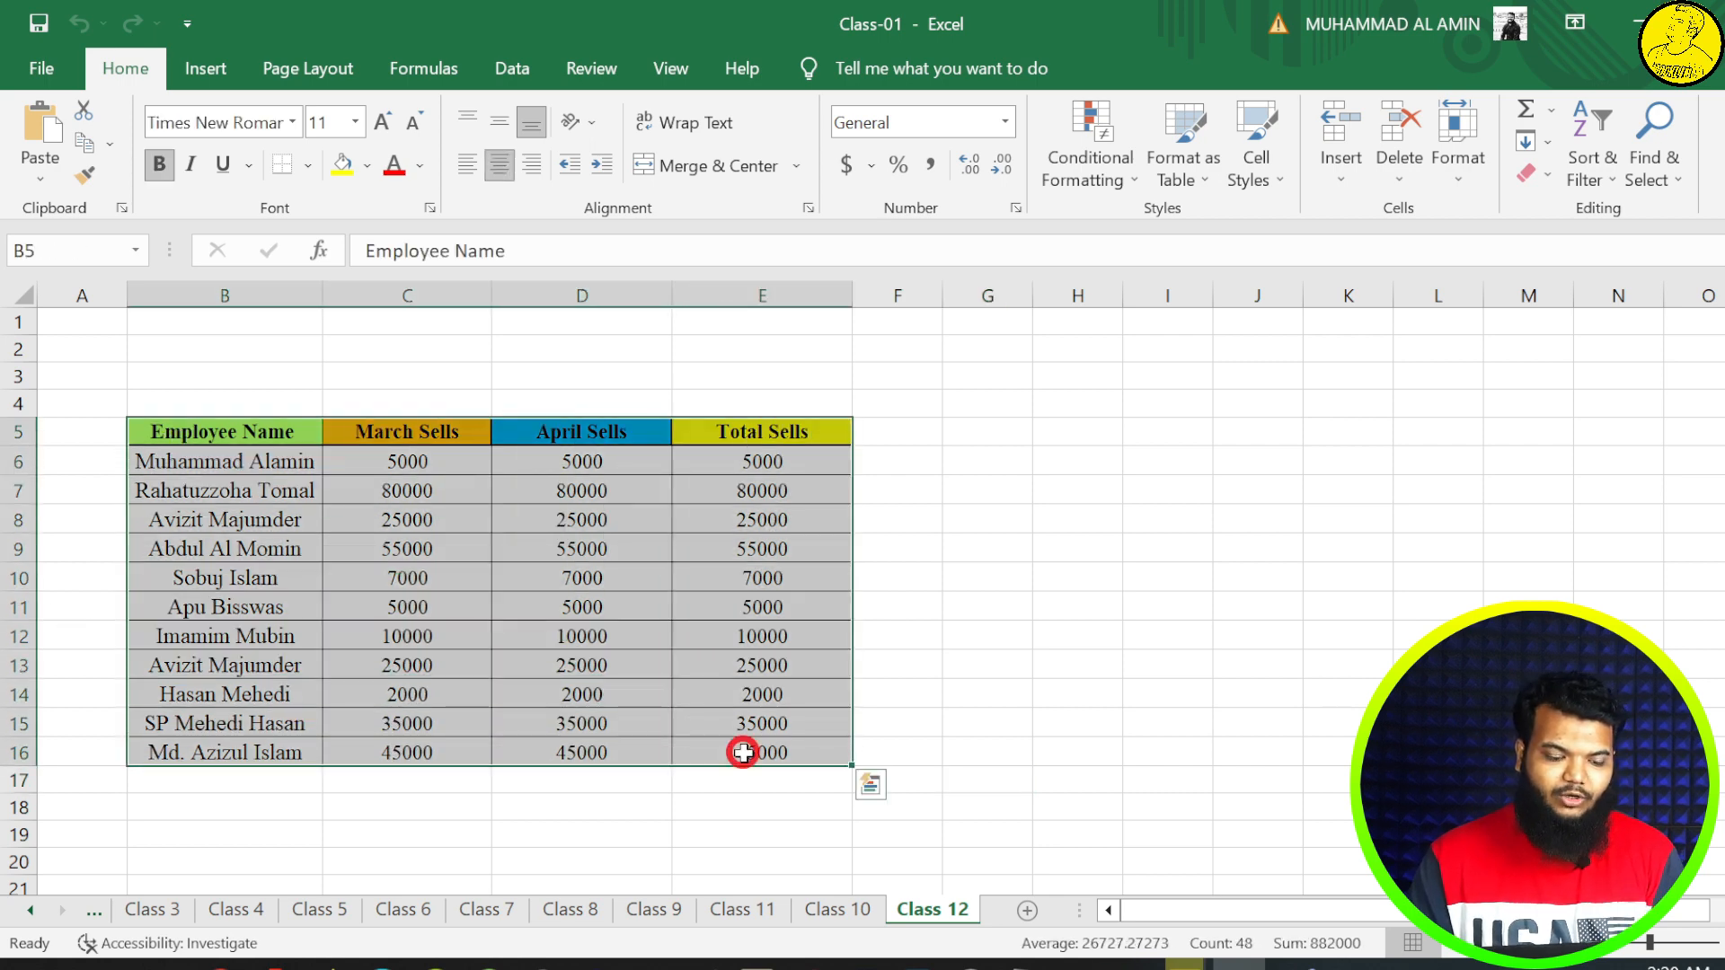
key(ctrl+c)
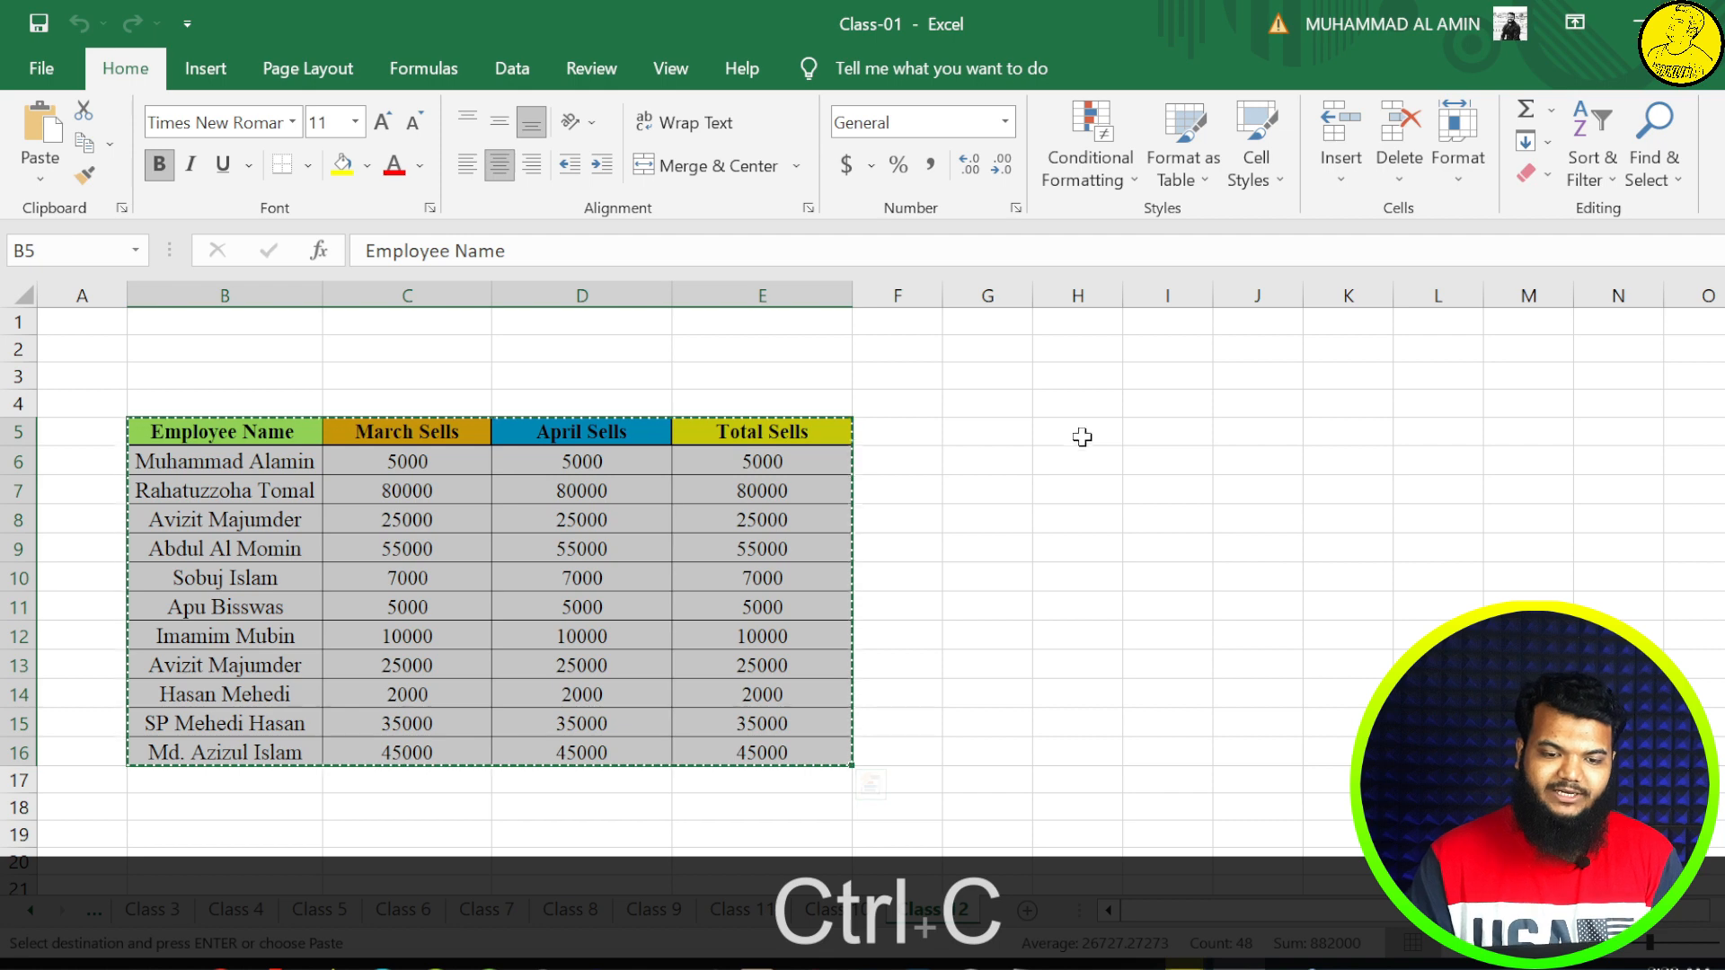
click(1083, 434)
- Paste the copied table normally at H5 and undo that paste
key(ctrl+v)
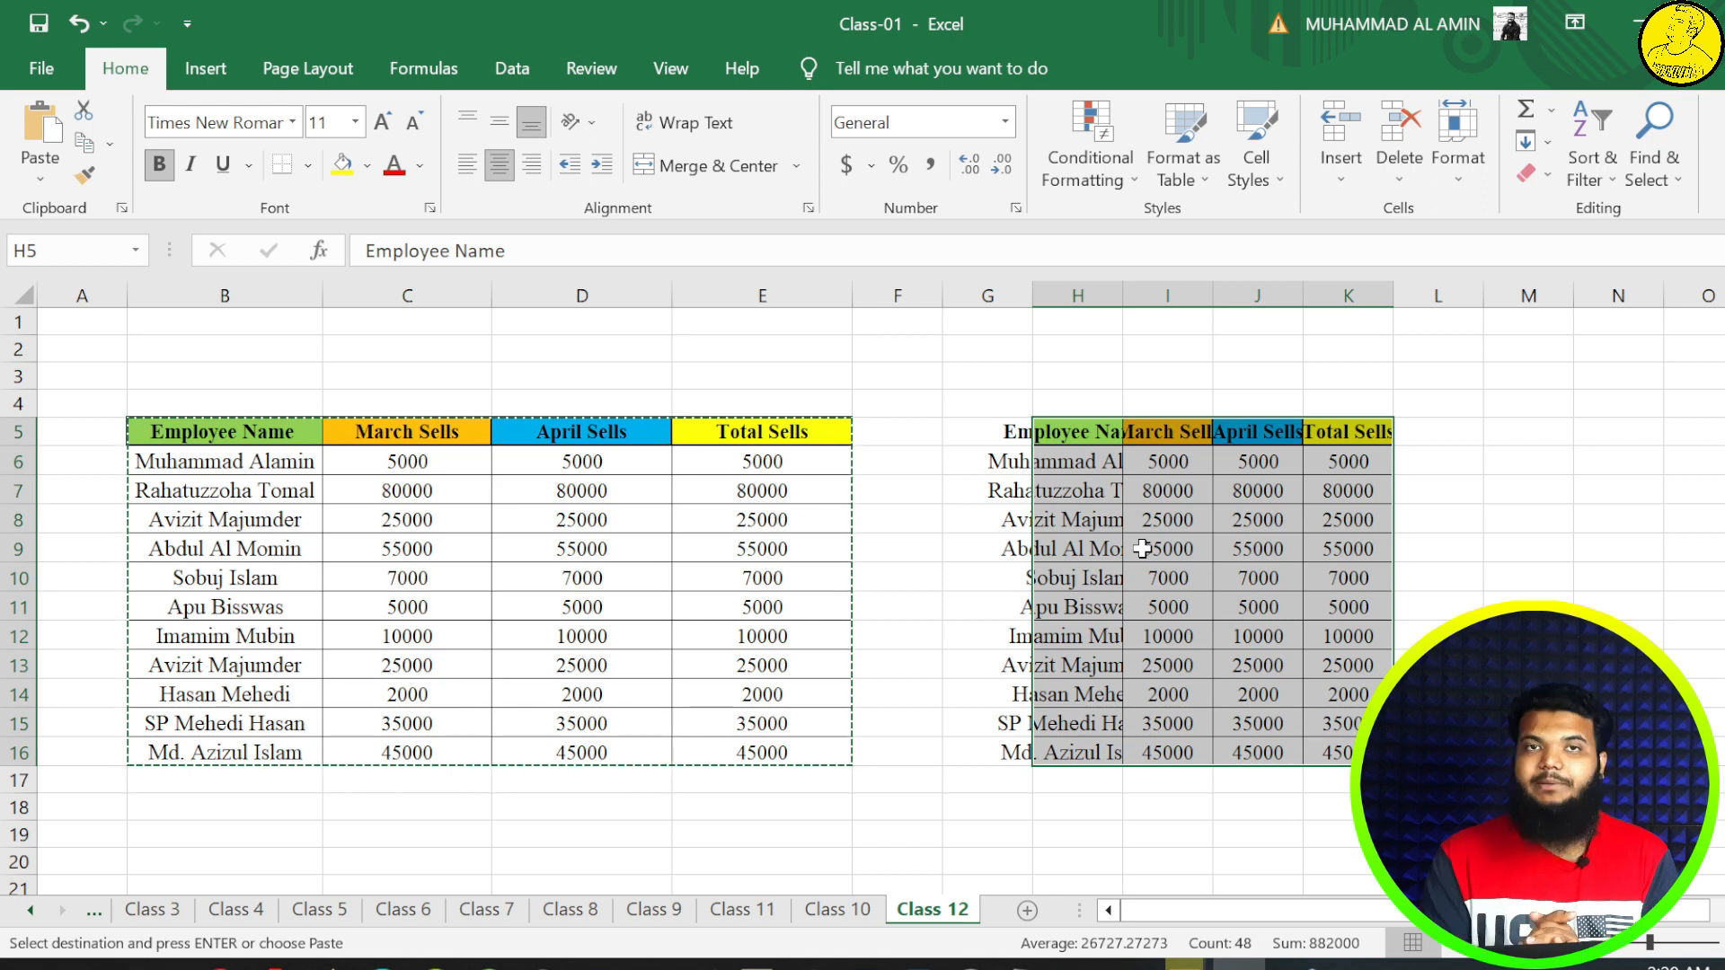
key(ctrl+z)
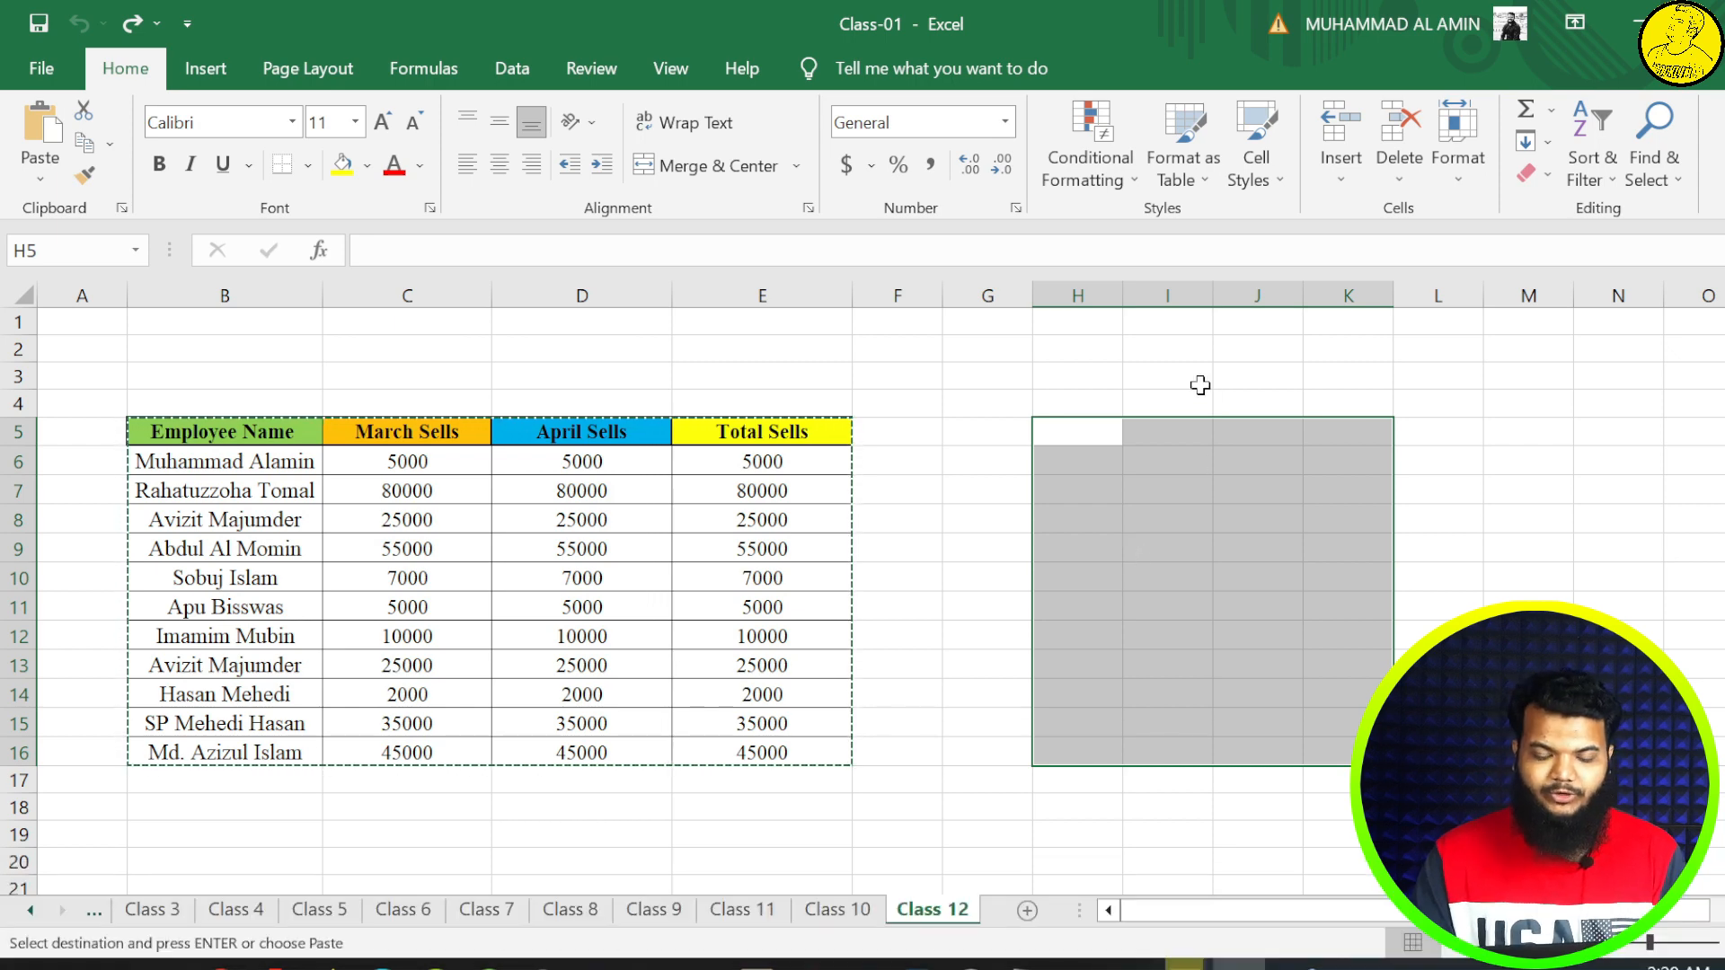
click(1155, 462)
click(1077, 441)
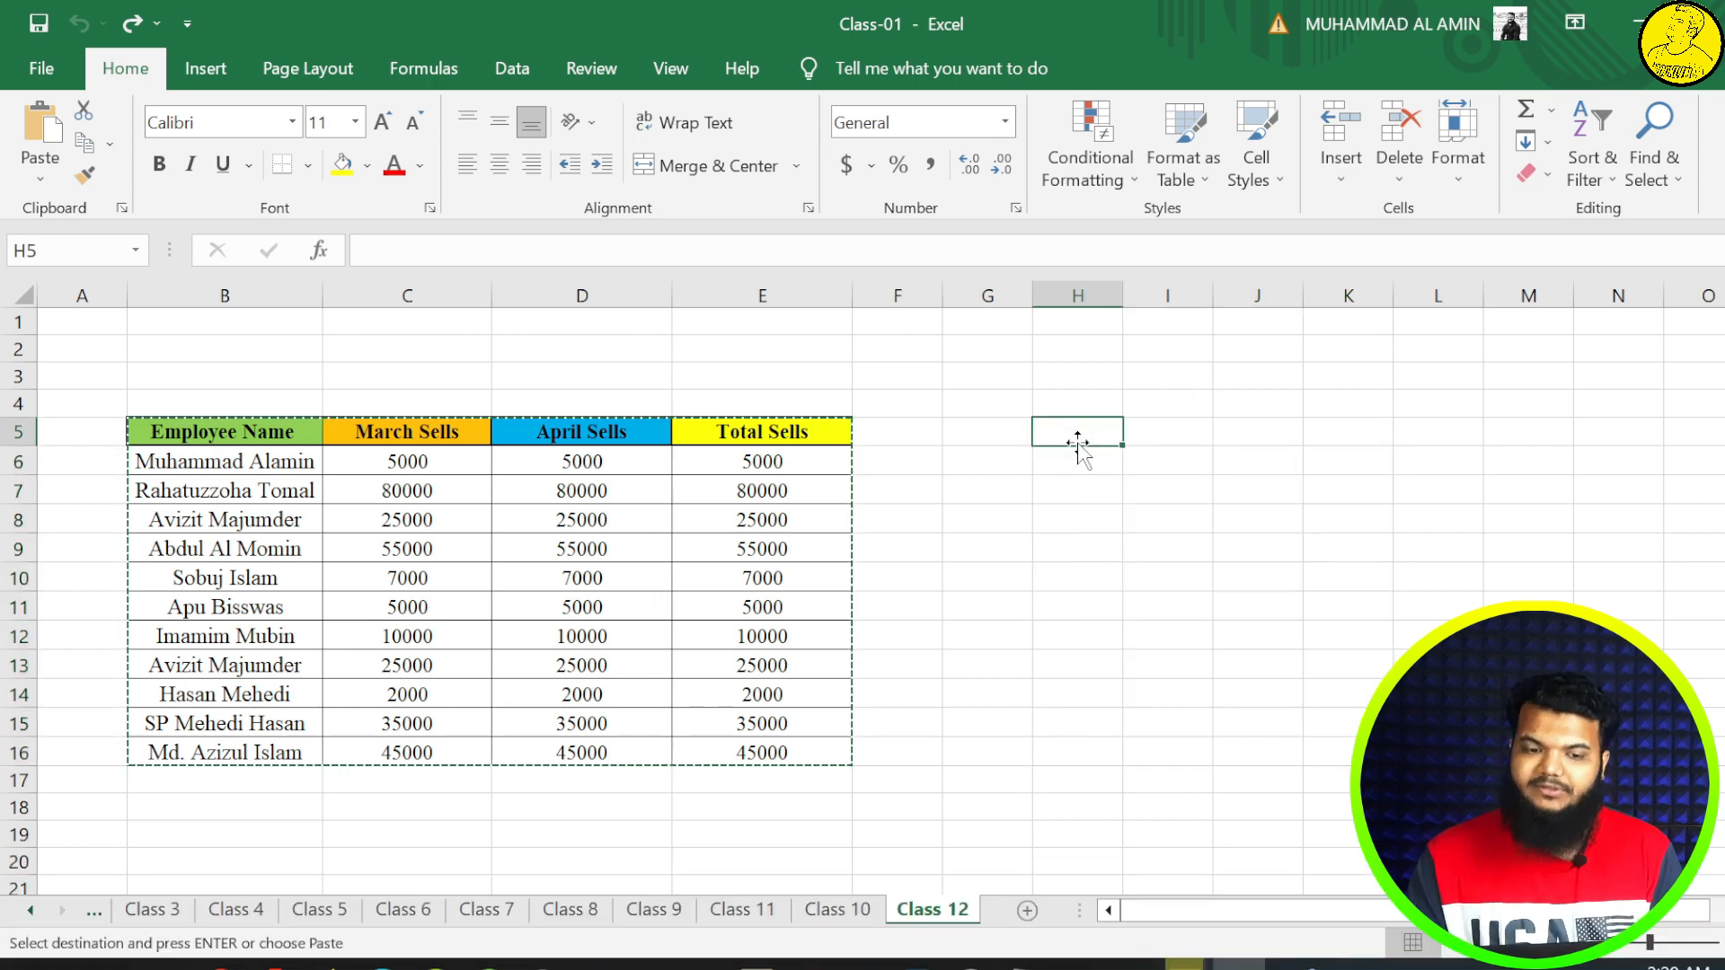
- Use Paste Special at H3 to apply only the copied table's column widths
click(1054, 377)
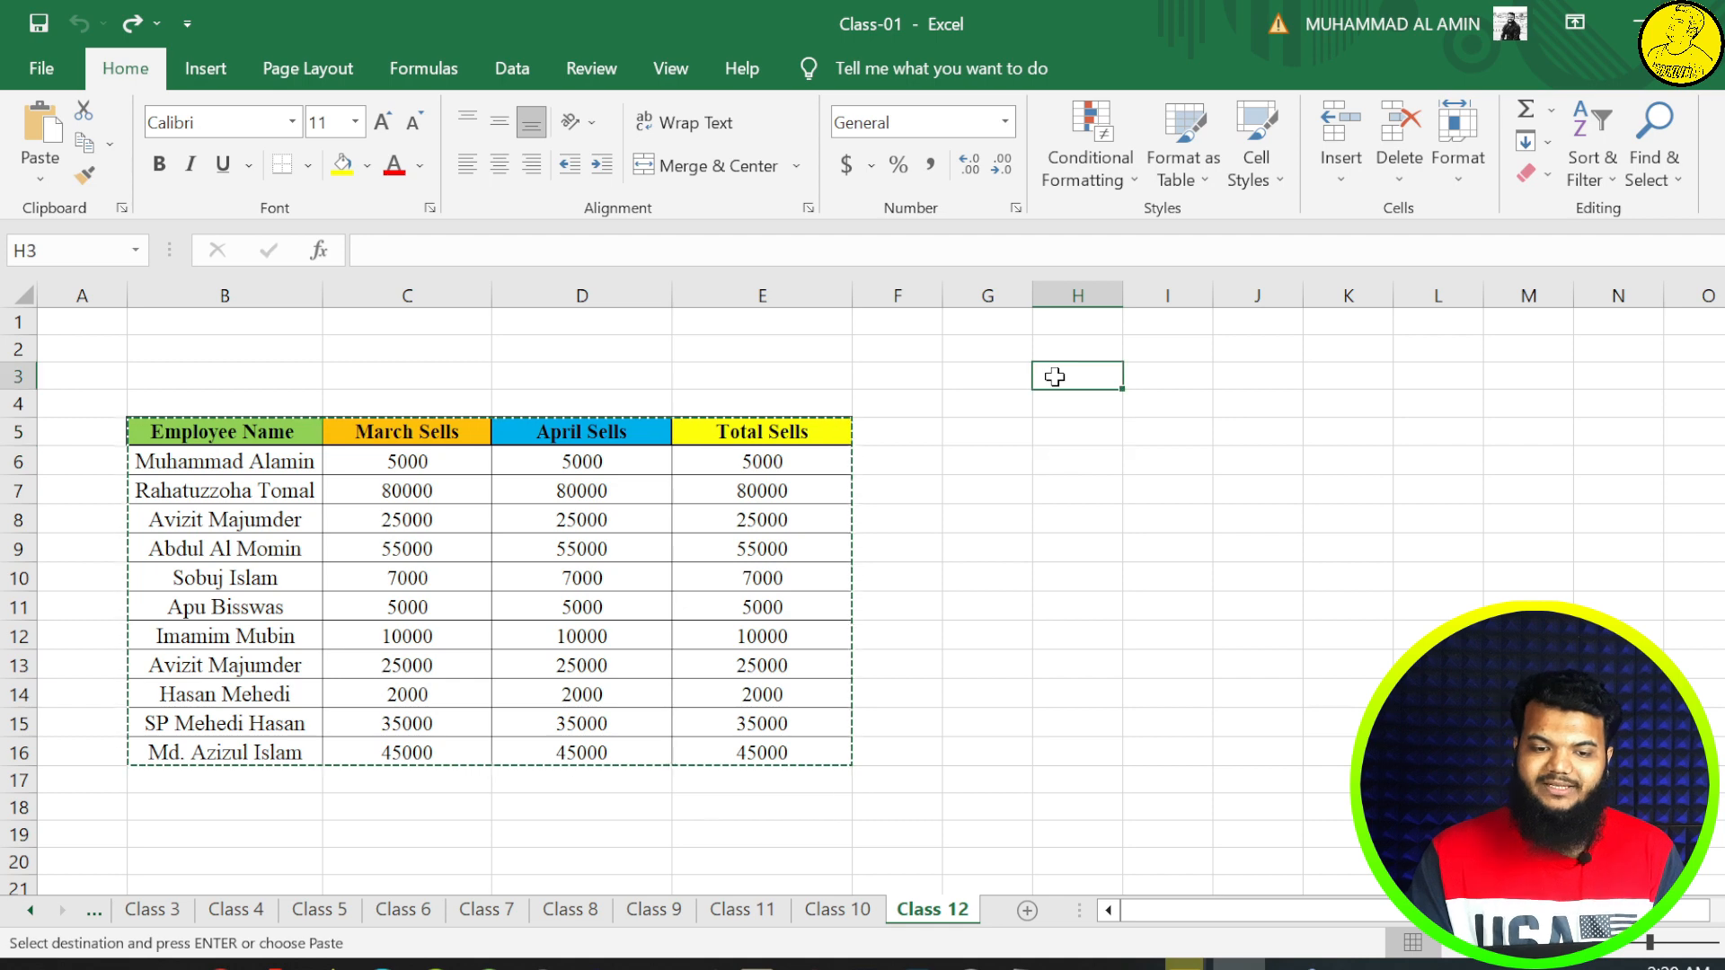
click(1061, 378)
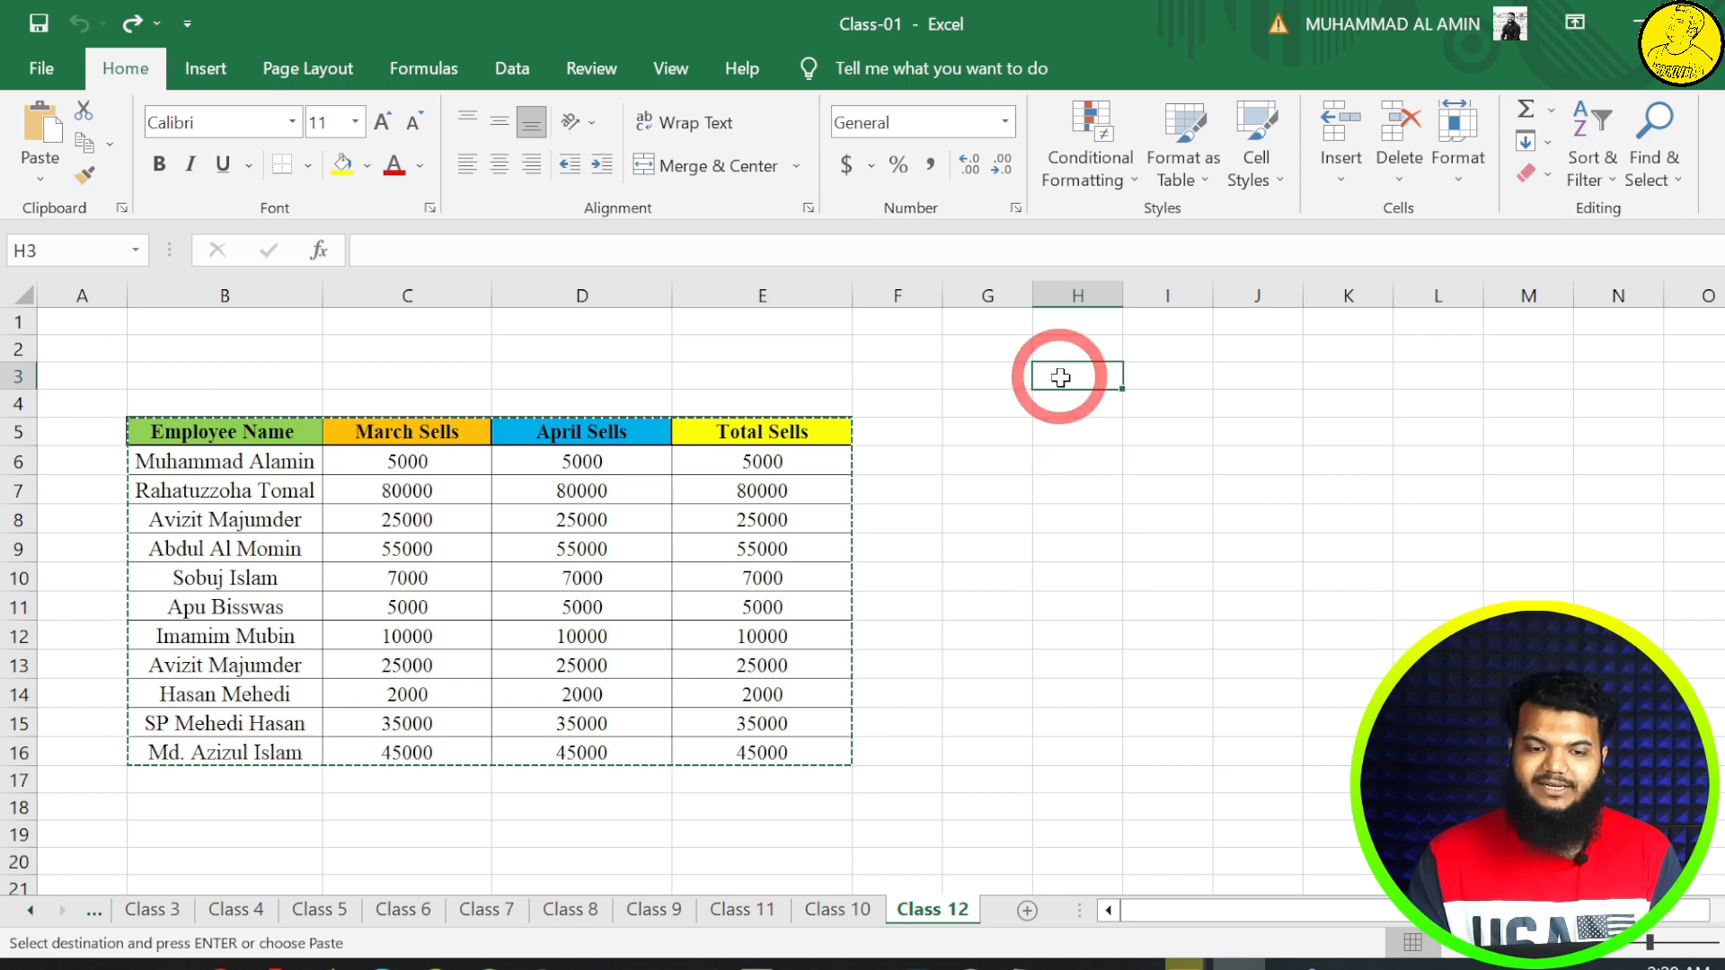
right_click(1061, 378)
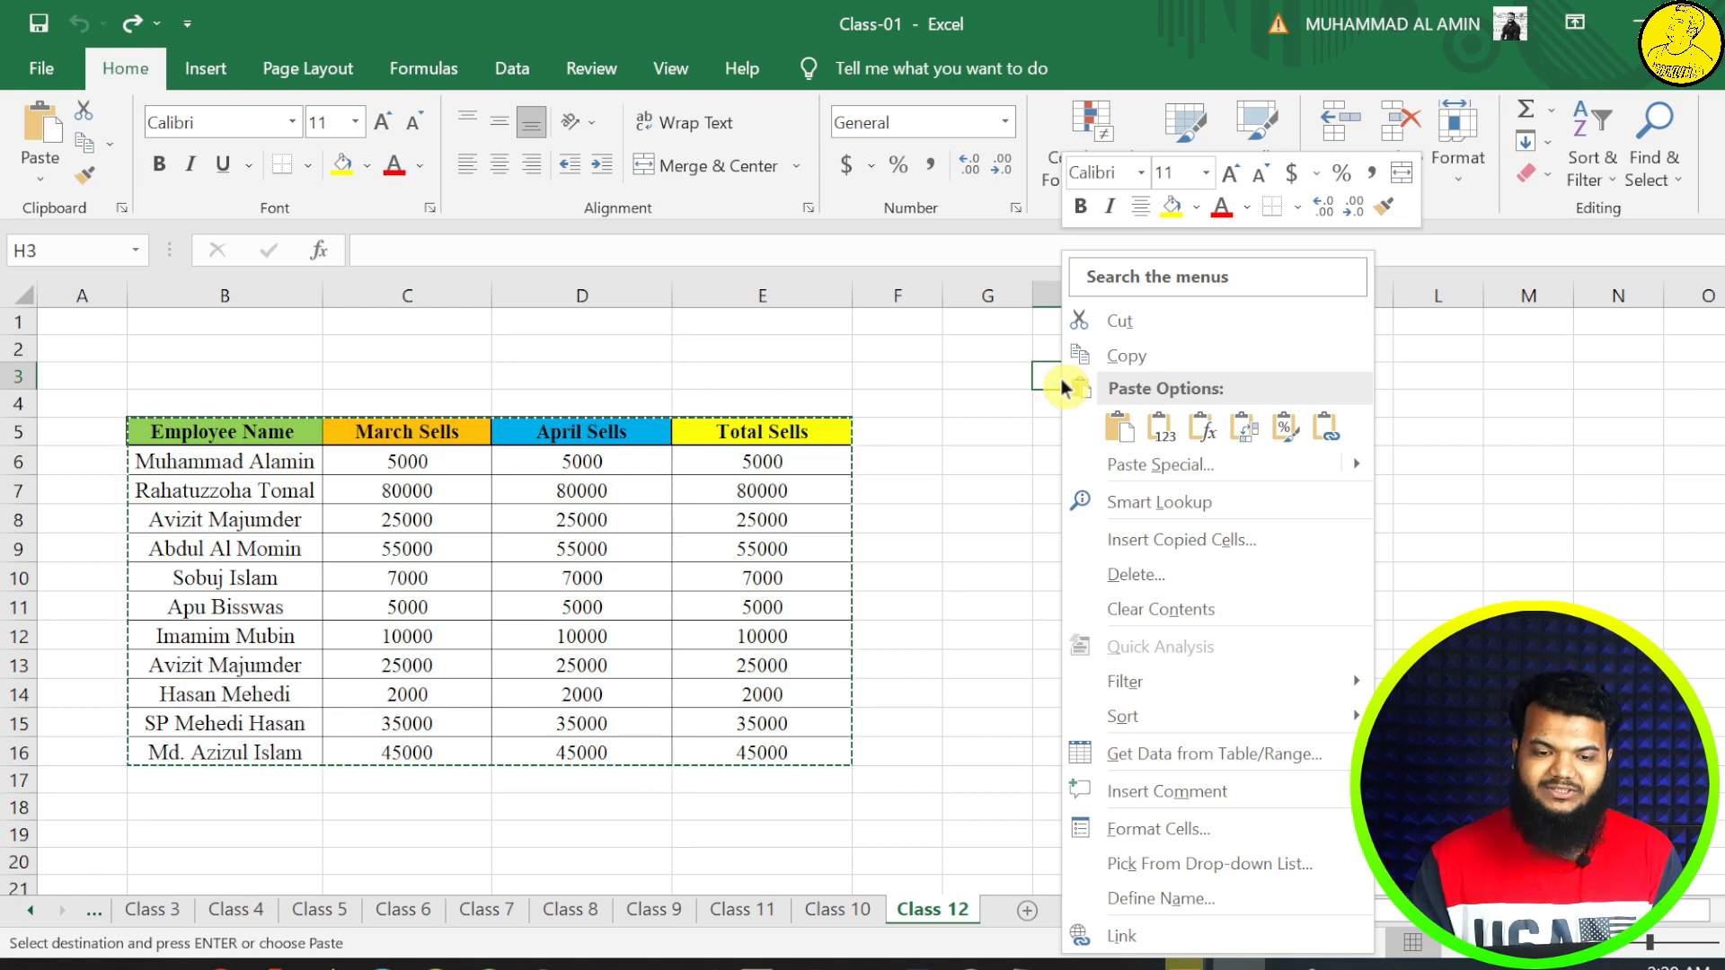
click(1193, 469)
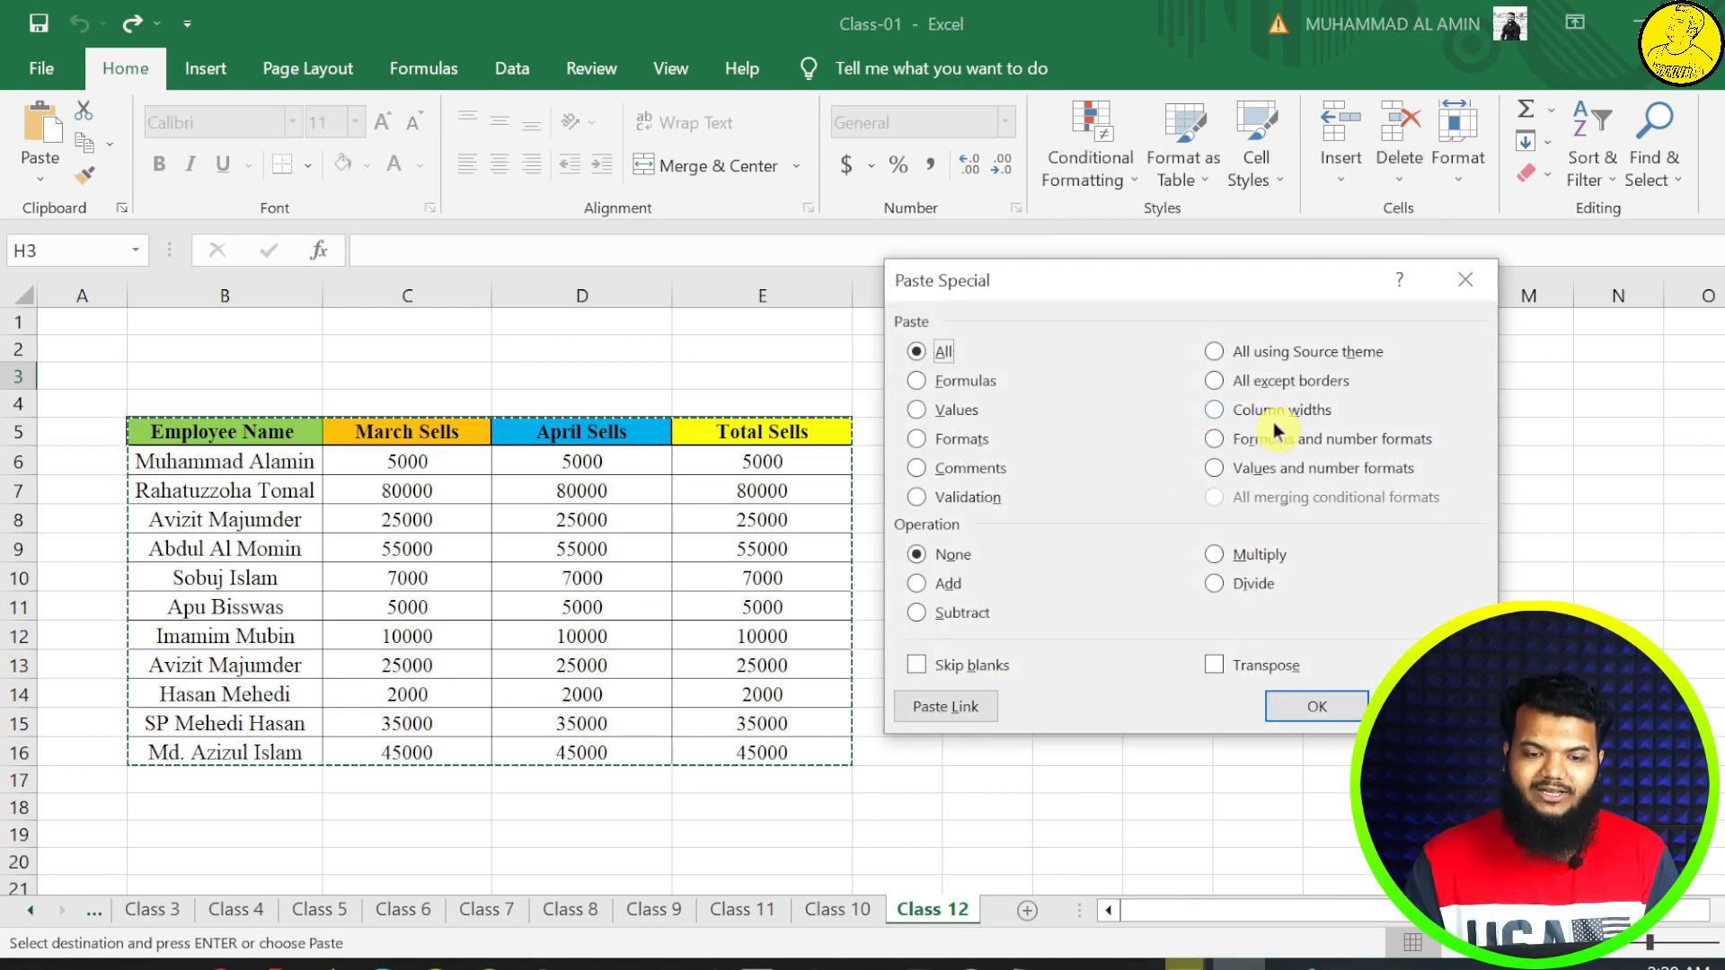
click(1260, 412)
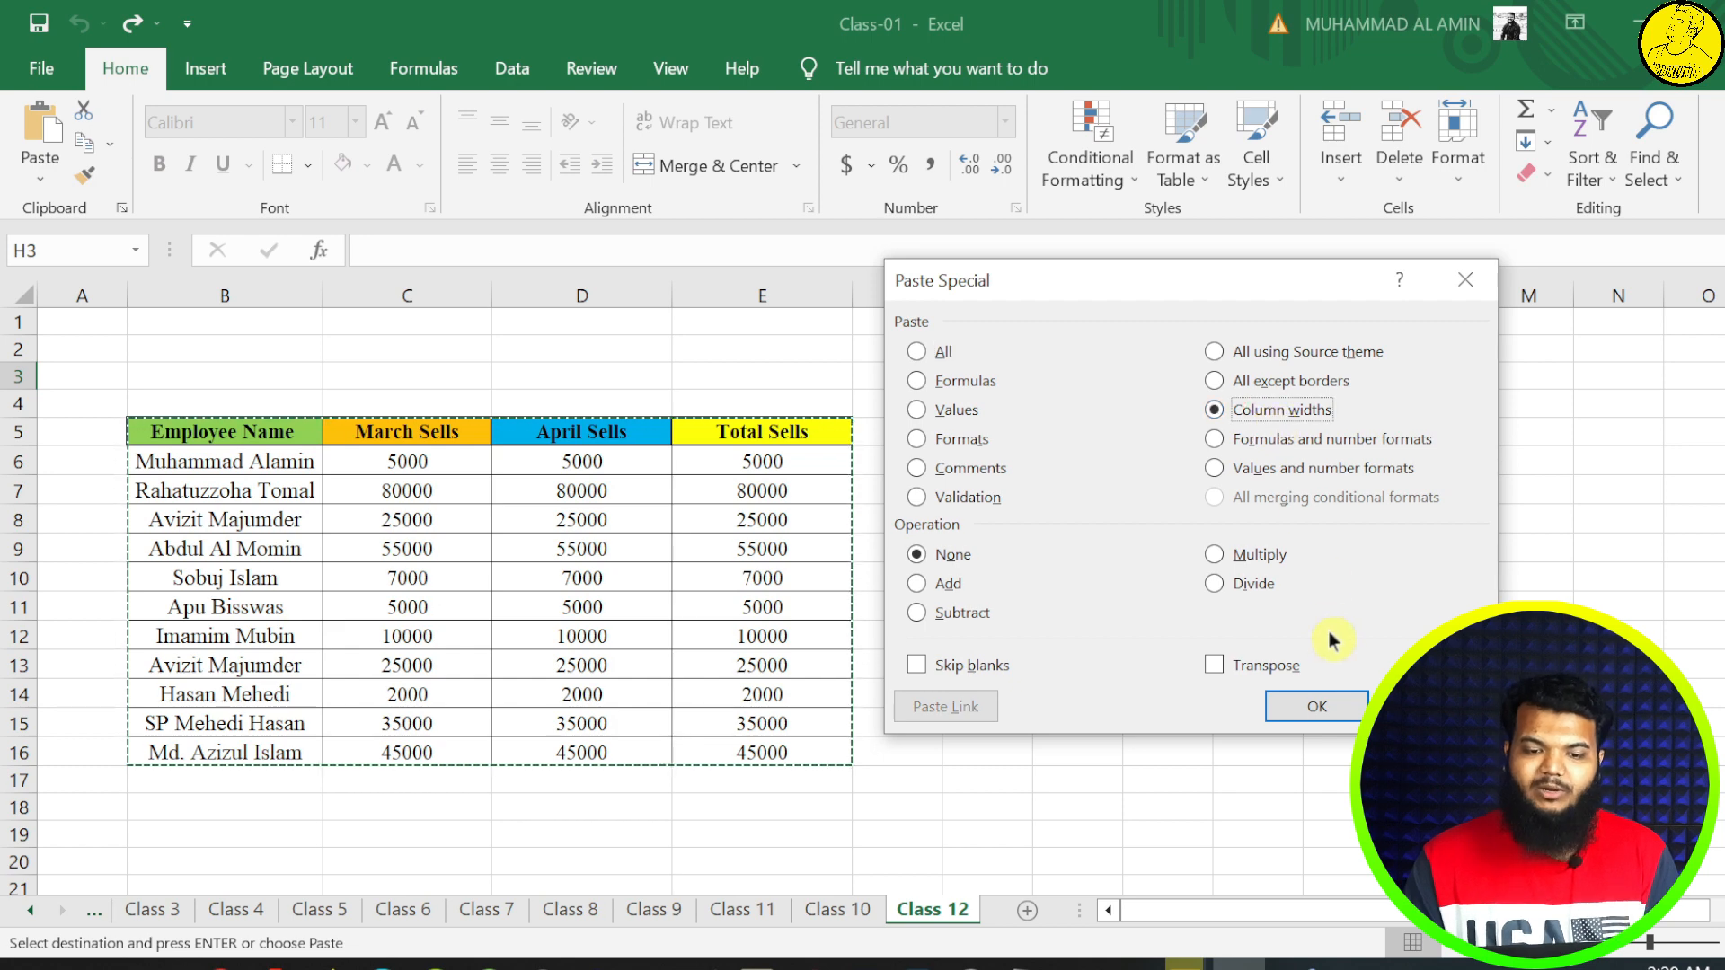
click(1308, 708)
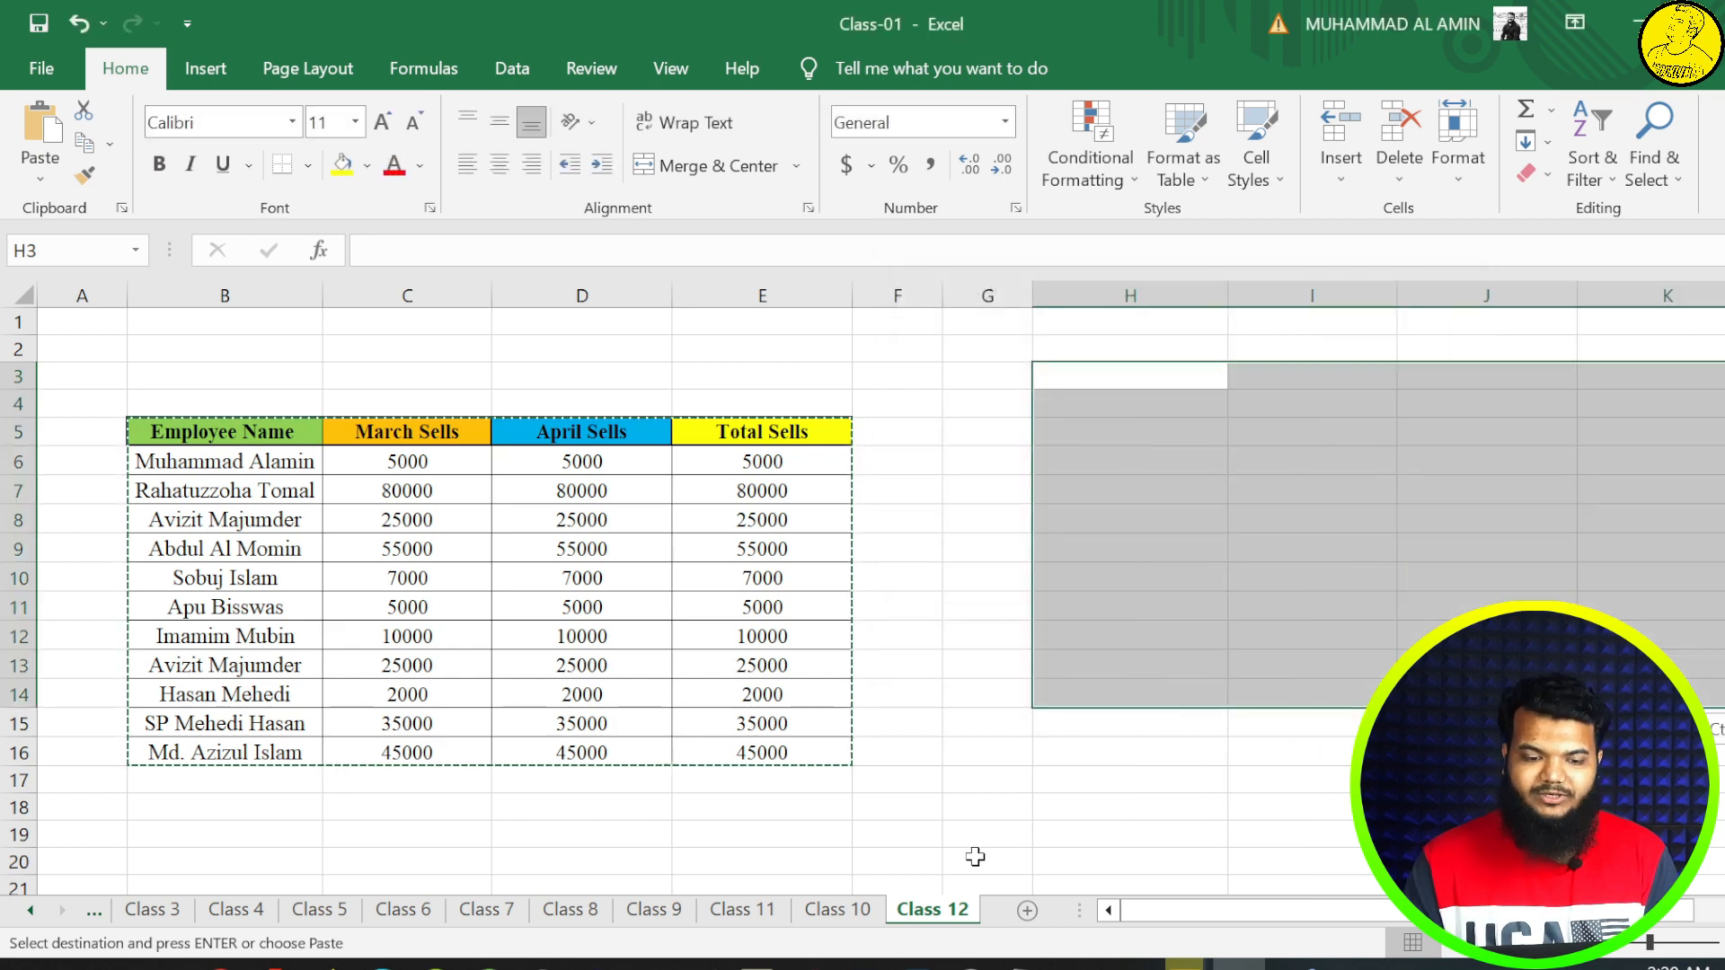
- Paste the whole copied table at H3, undo that paste and cancel the copy selection
drag(1143, 929, 1225, 924)
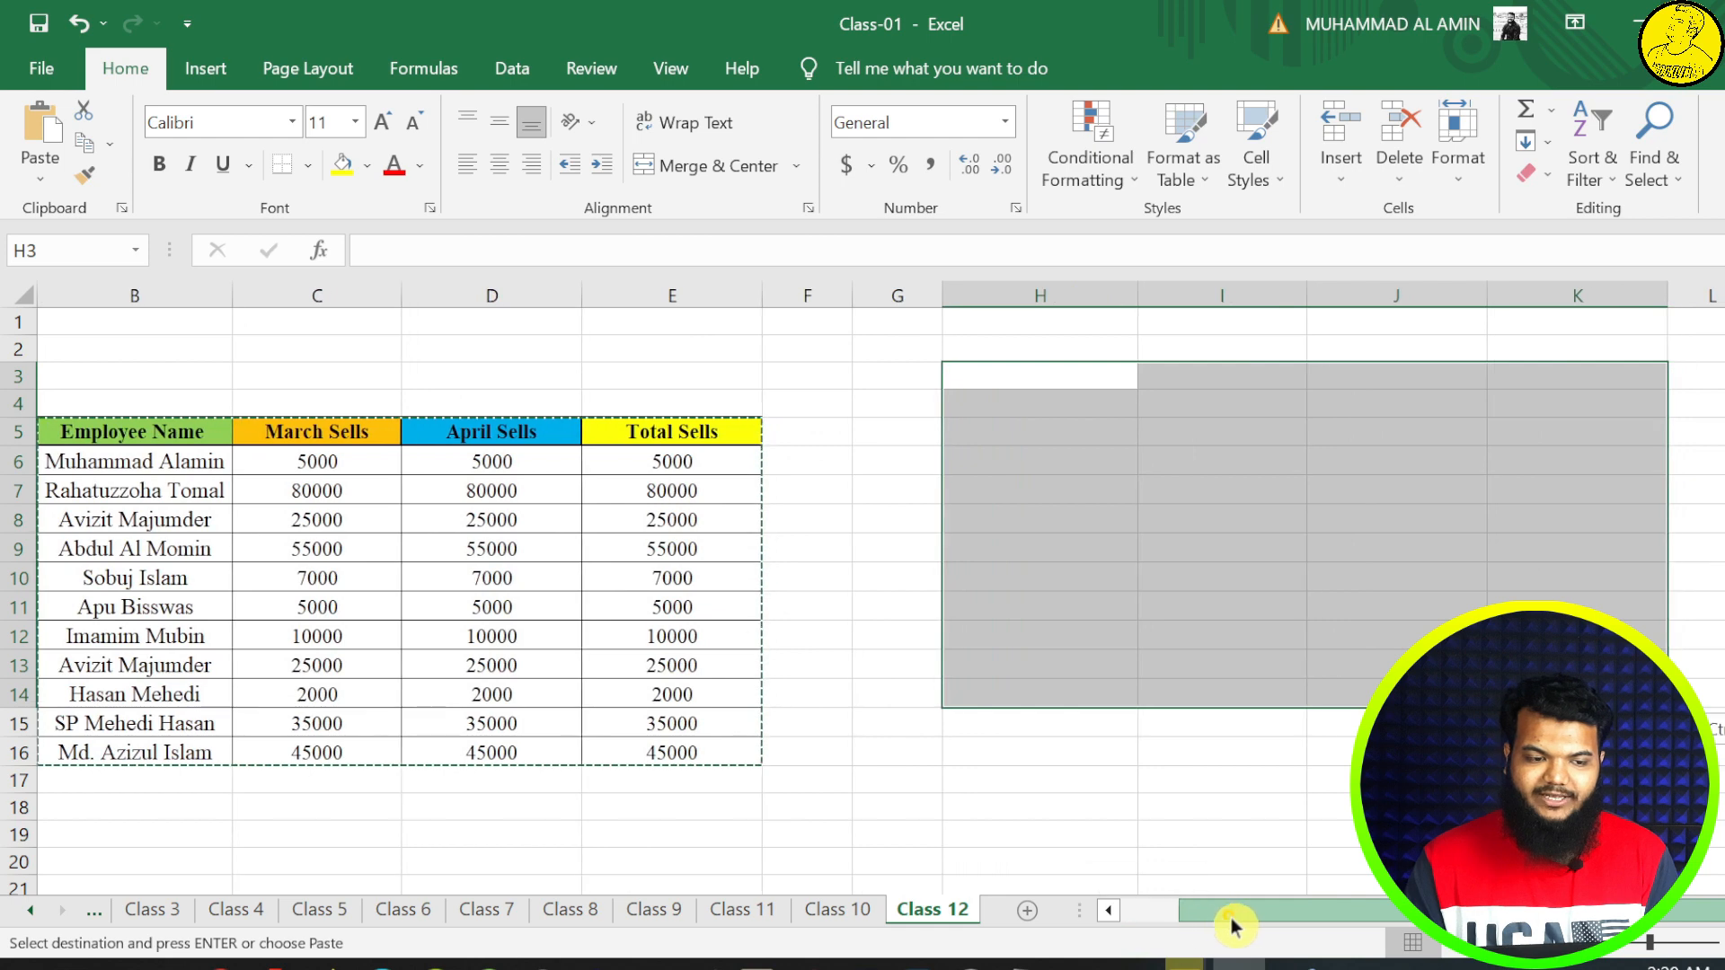
click(1034, 375)
key(ctrl+v)
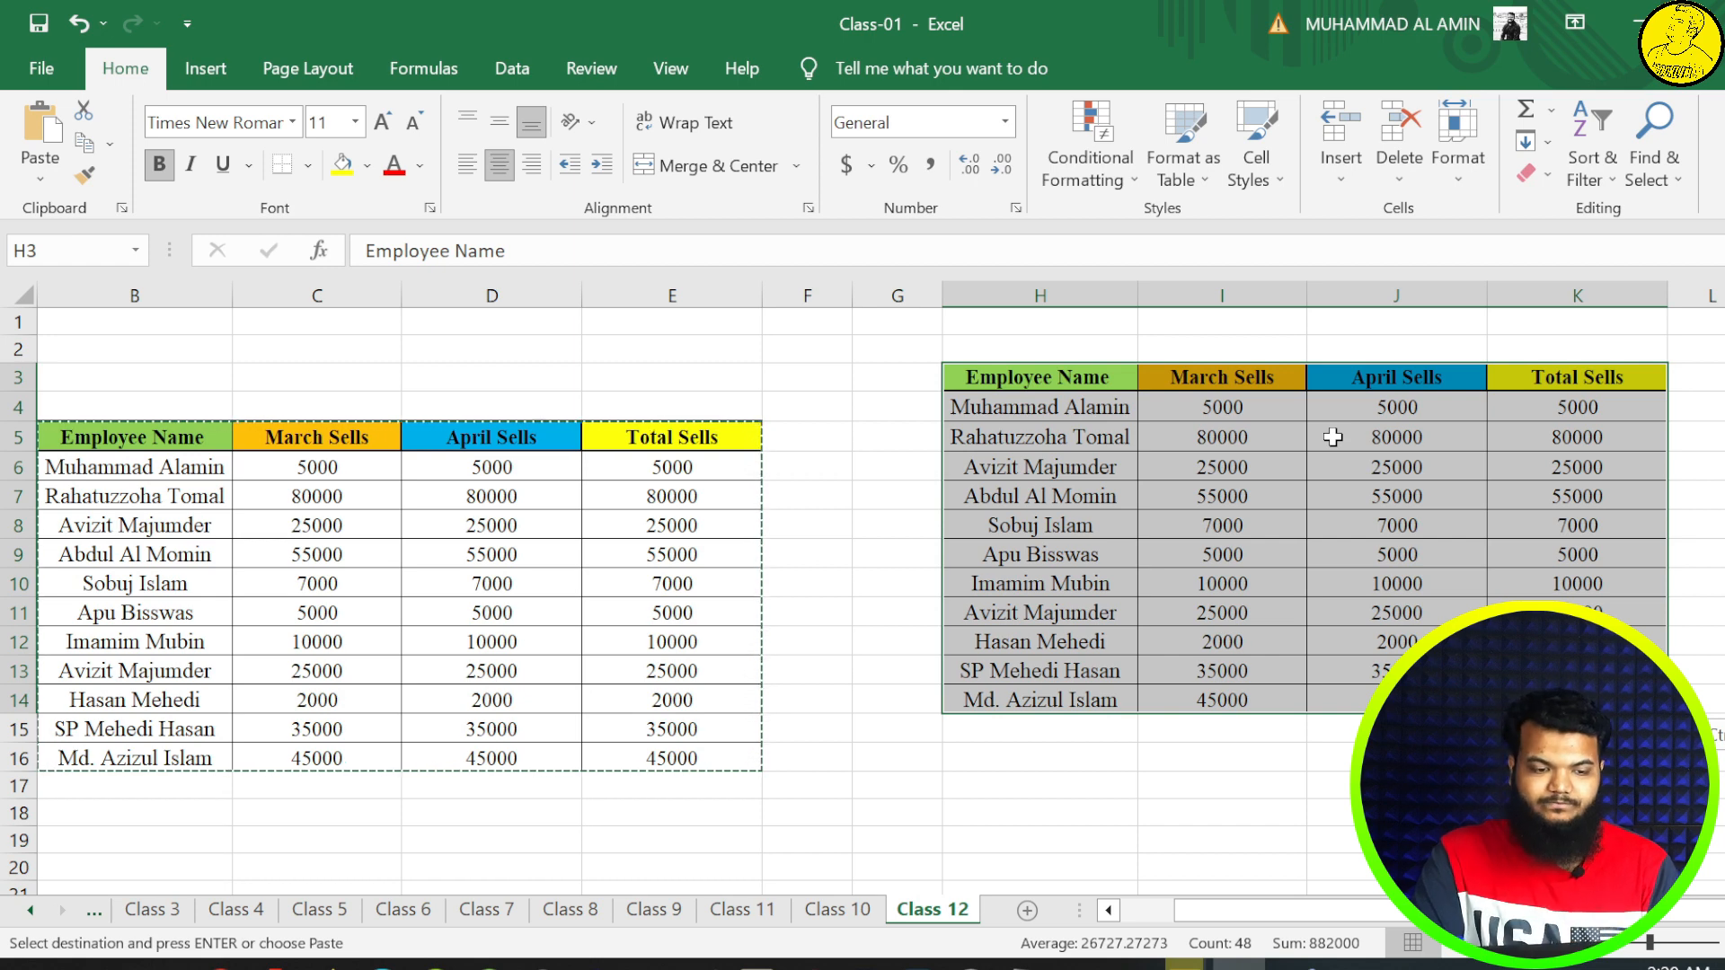
key(ctrl+z)
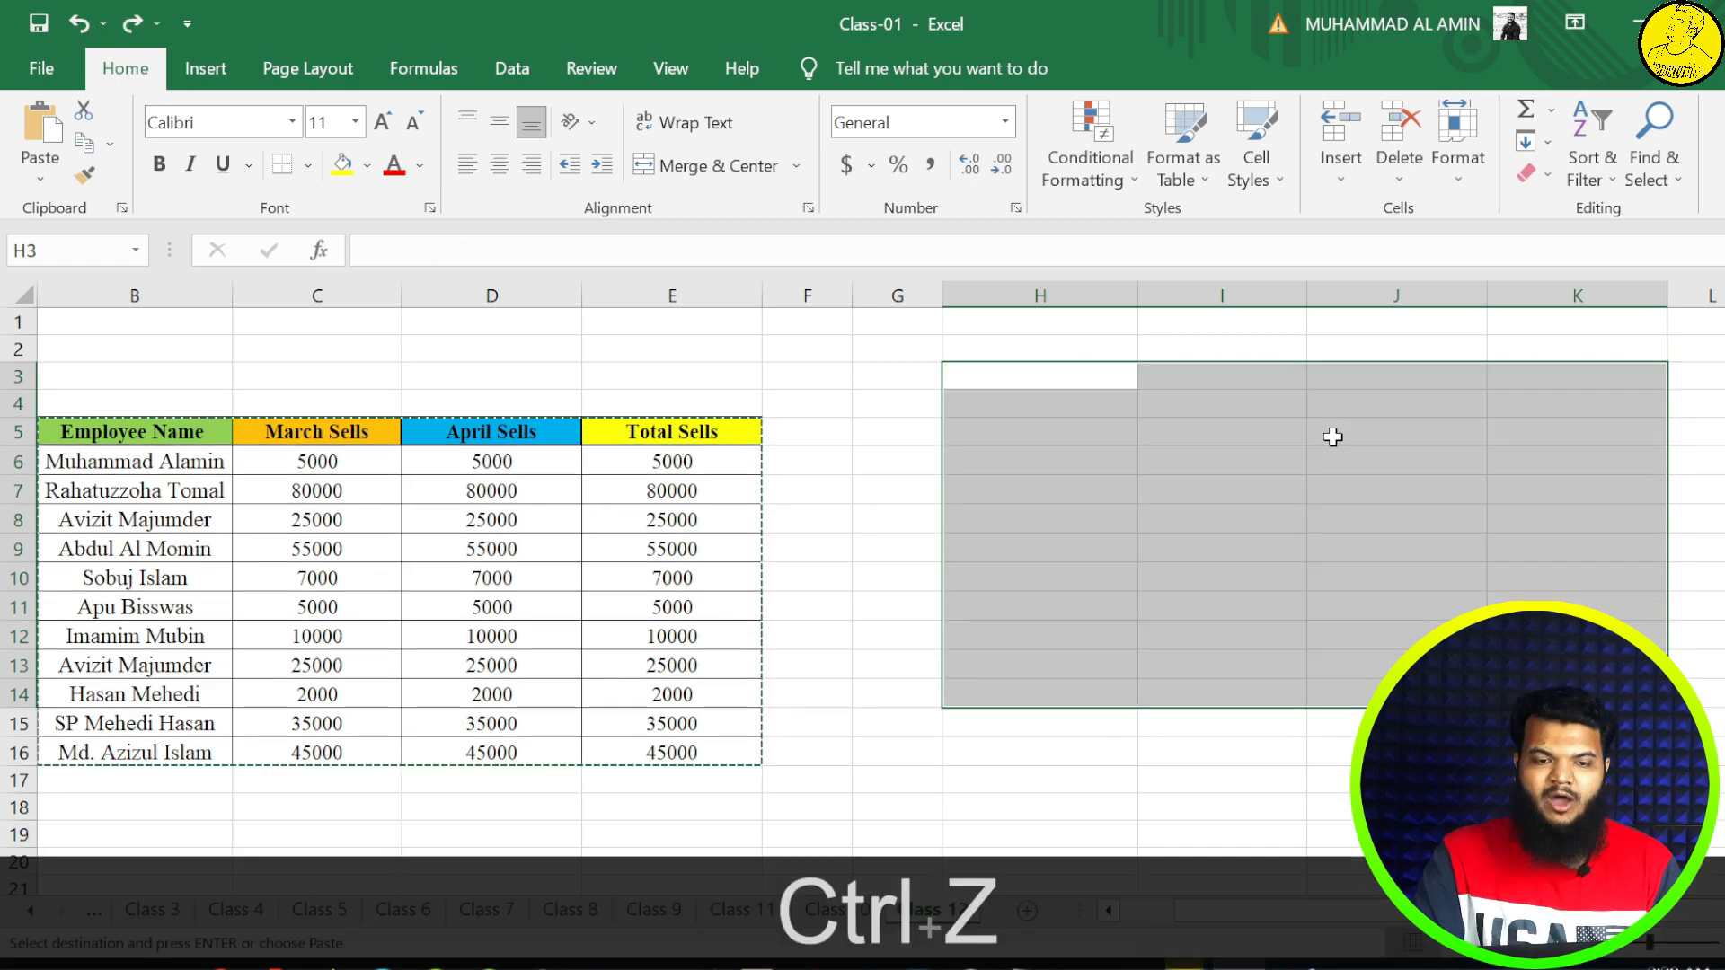
key(Escape)
click(774, 458)
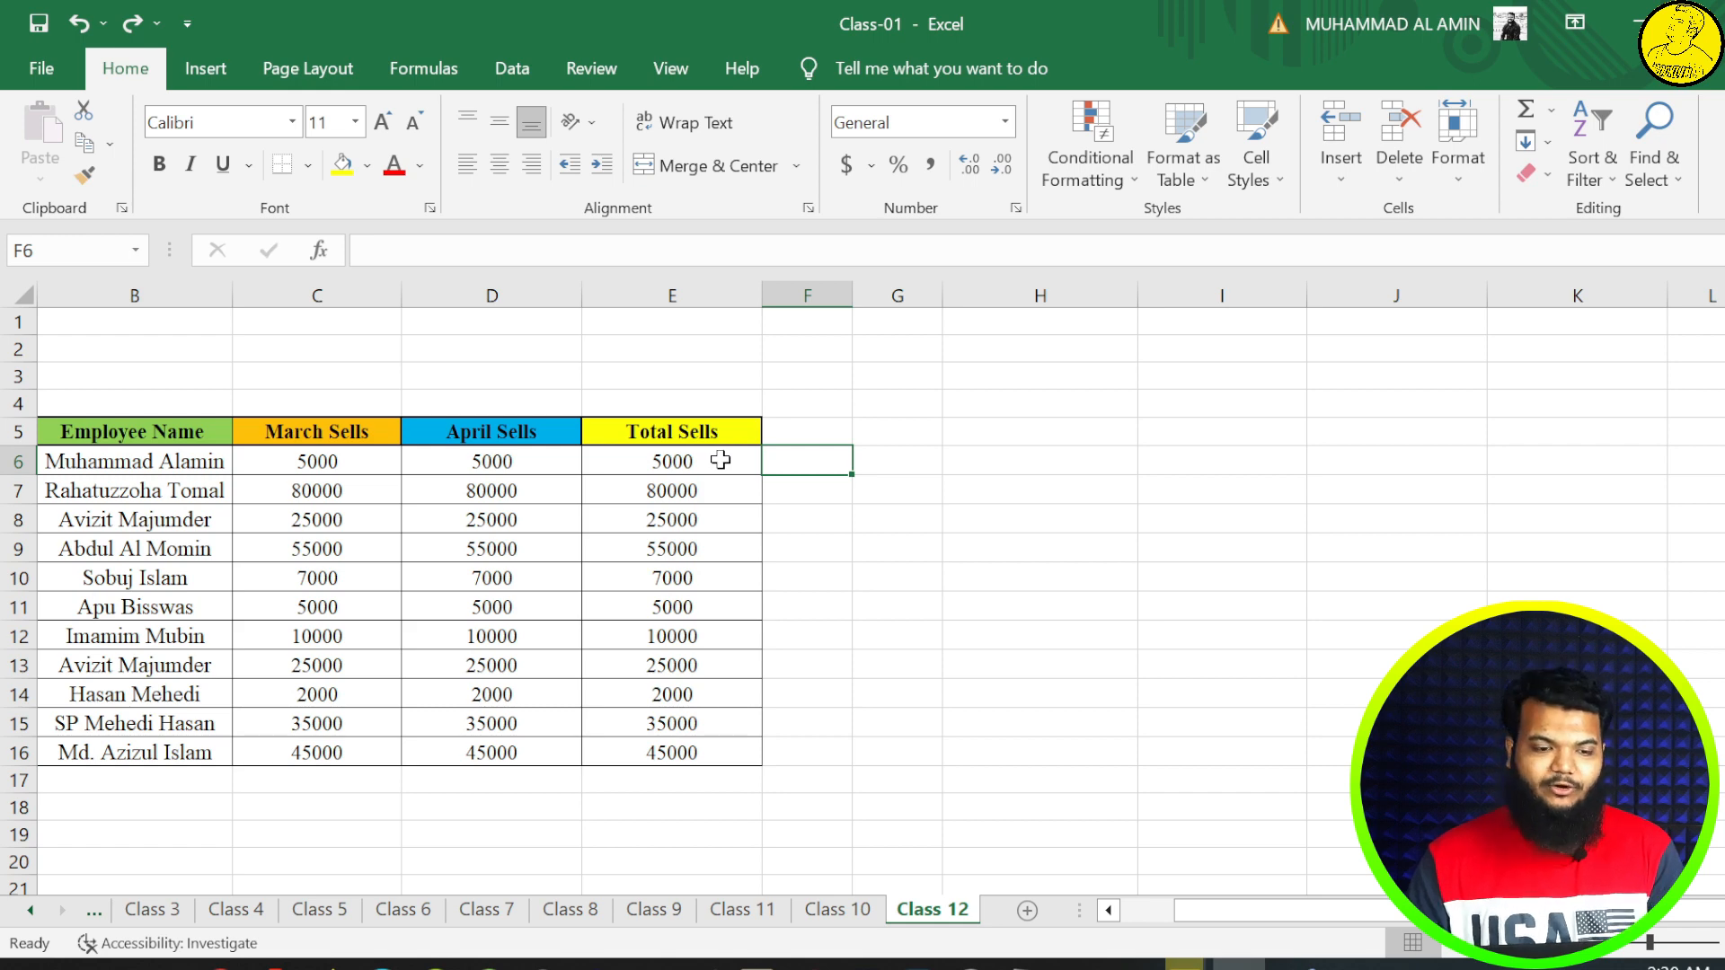
- Copy the Total Sells column in E5:E16 and select H6 as the destination
drag(685, 429, 636, 748)
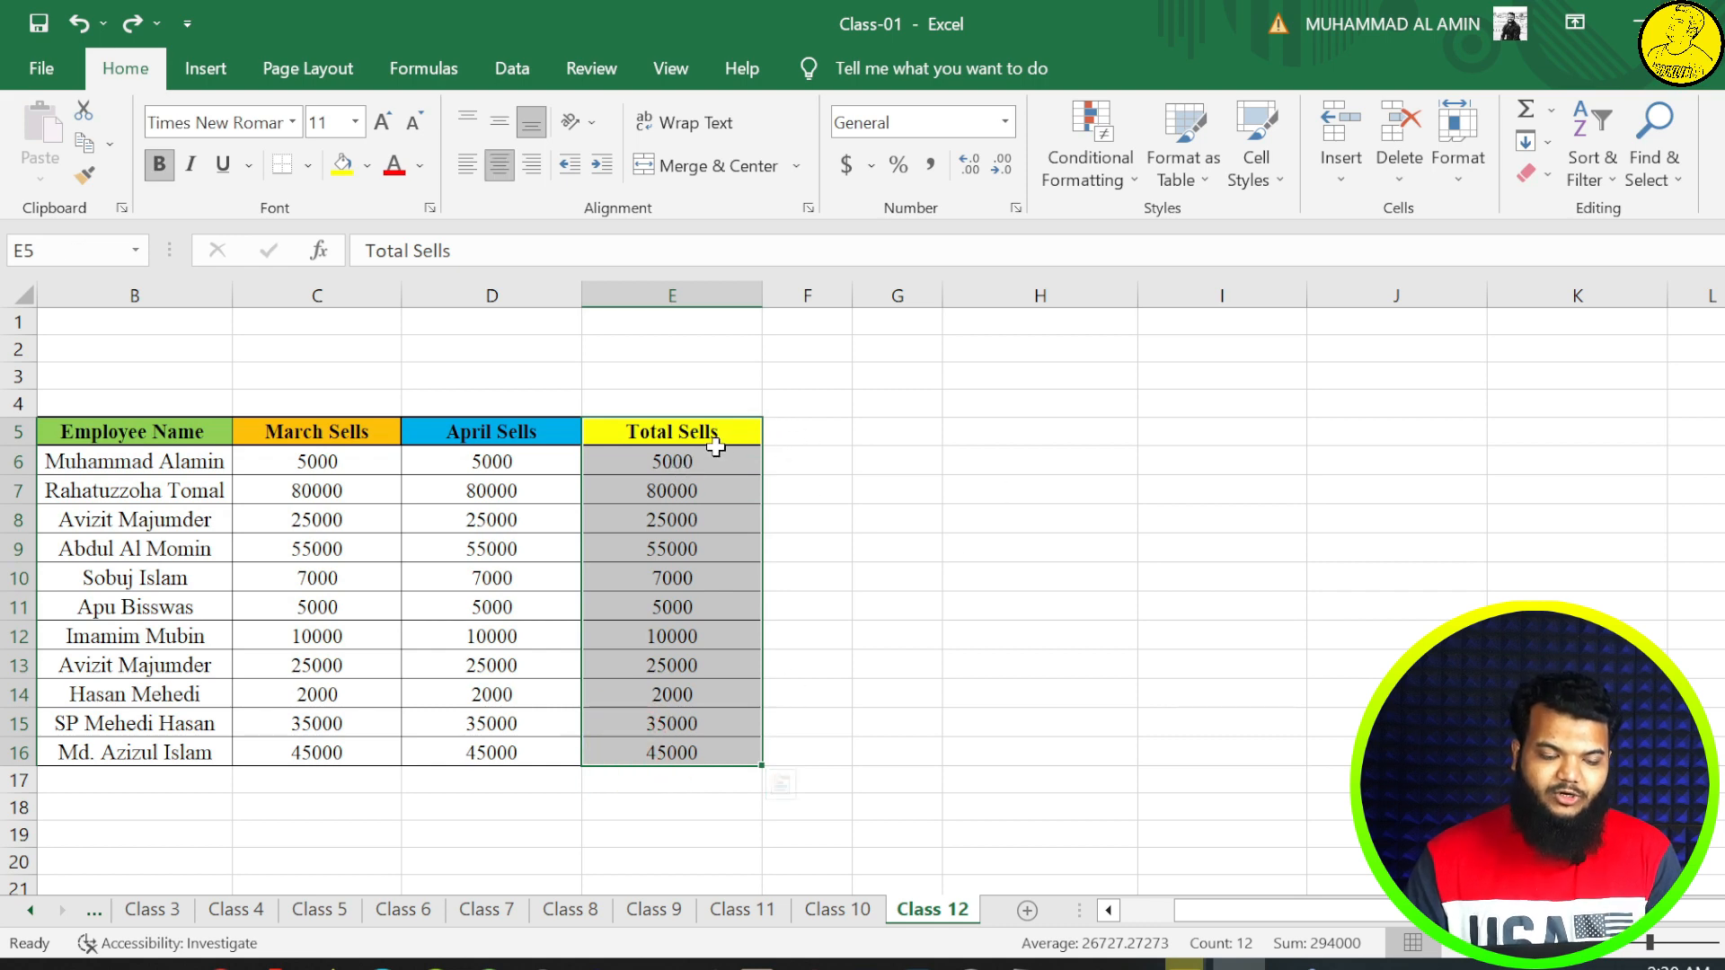
key(ctrl+c)
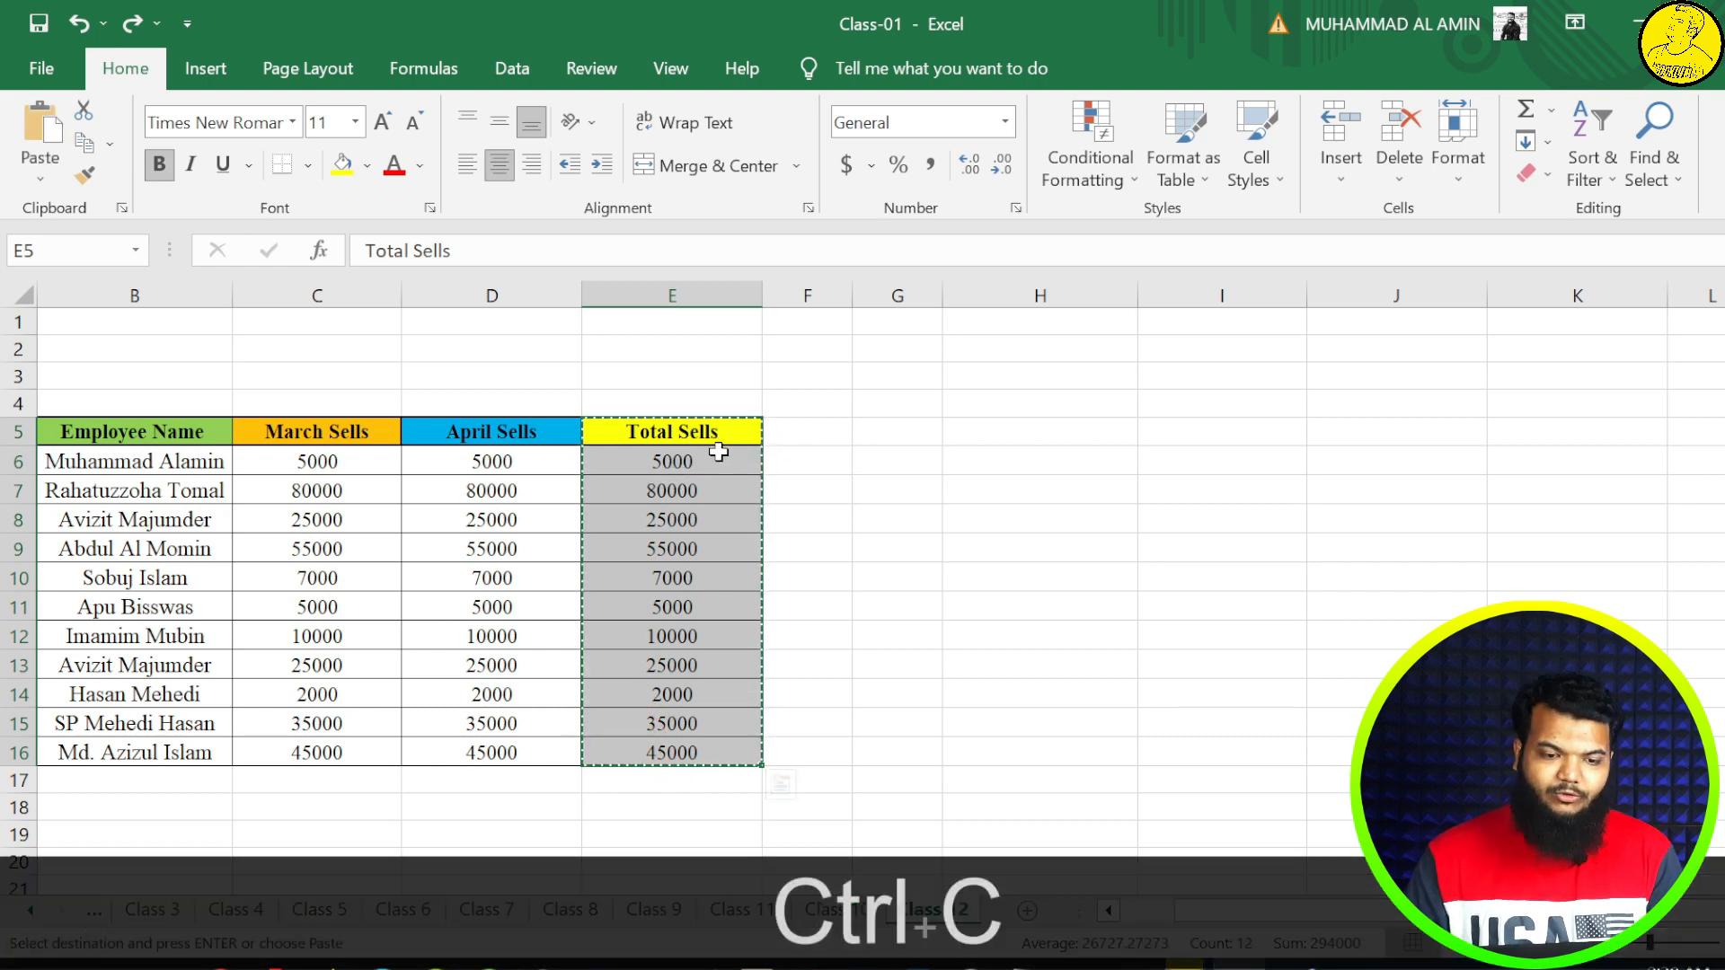
click(985, 456)
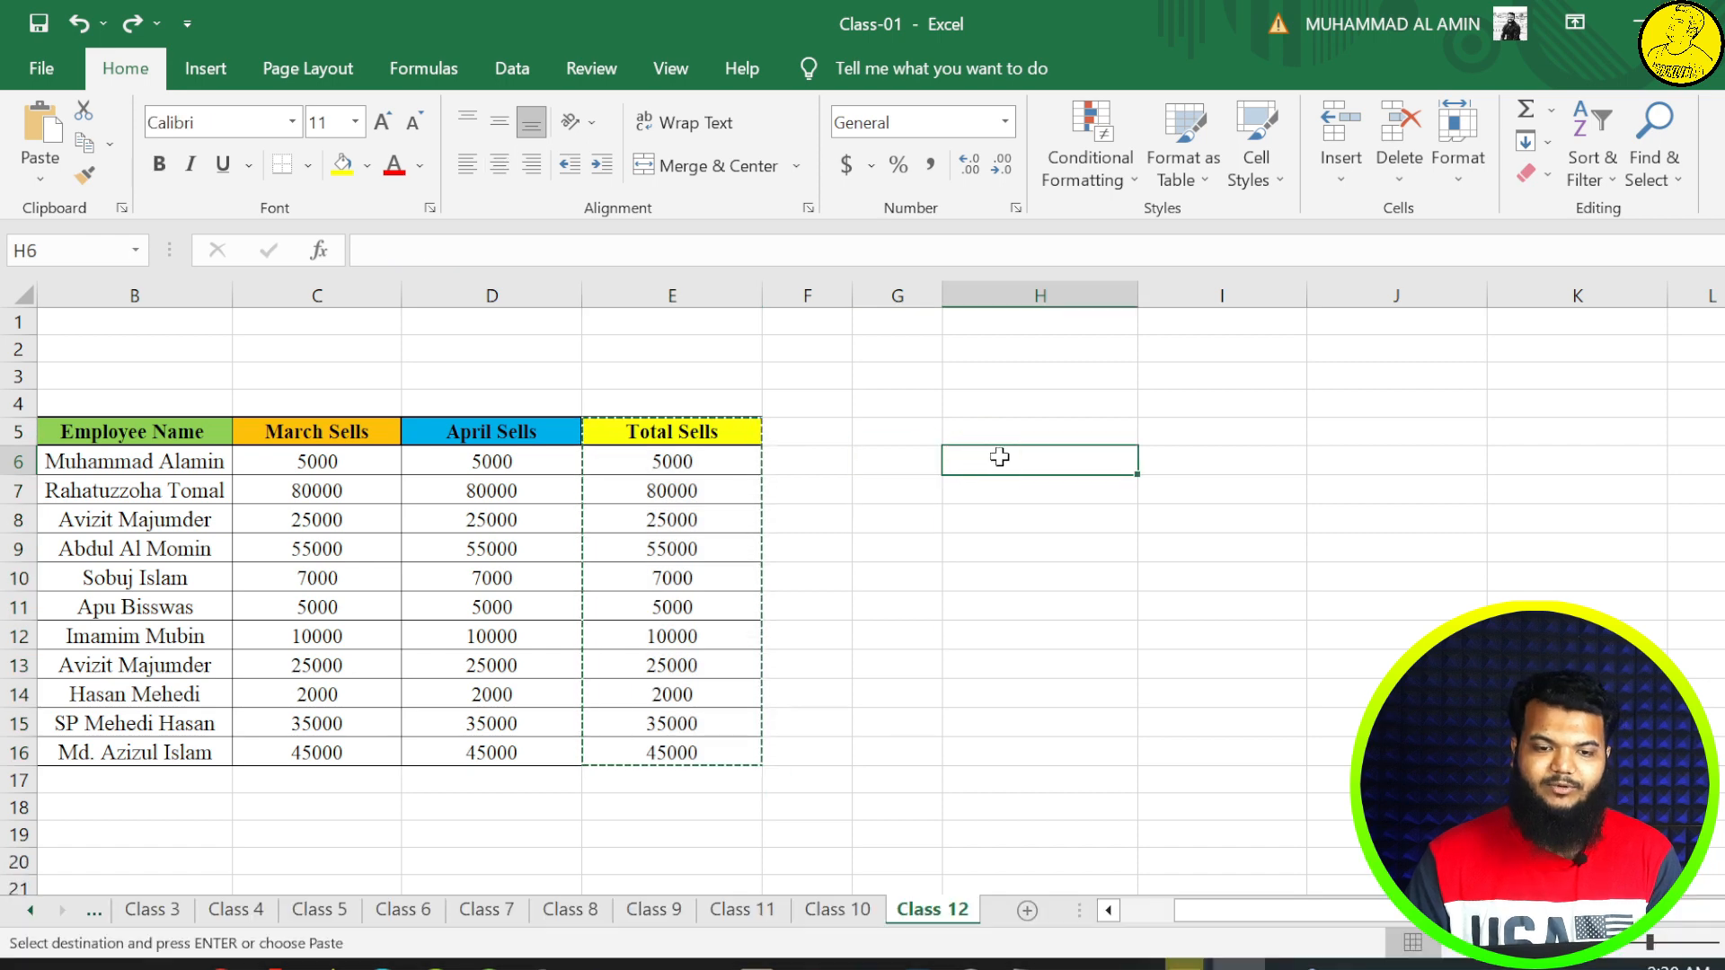
- Use Paste Special to paste the copied column at H6 as values without formatting, and undo that paste
right_click(1022, 469)
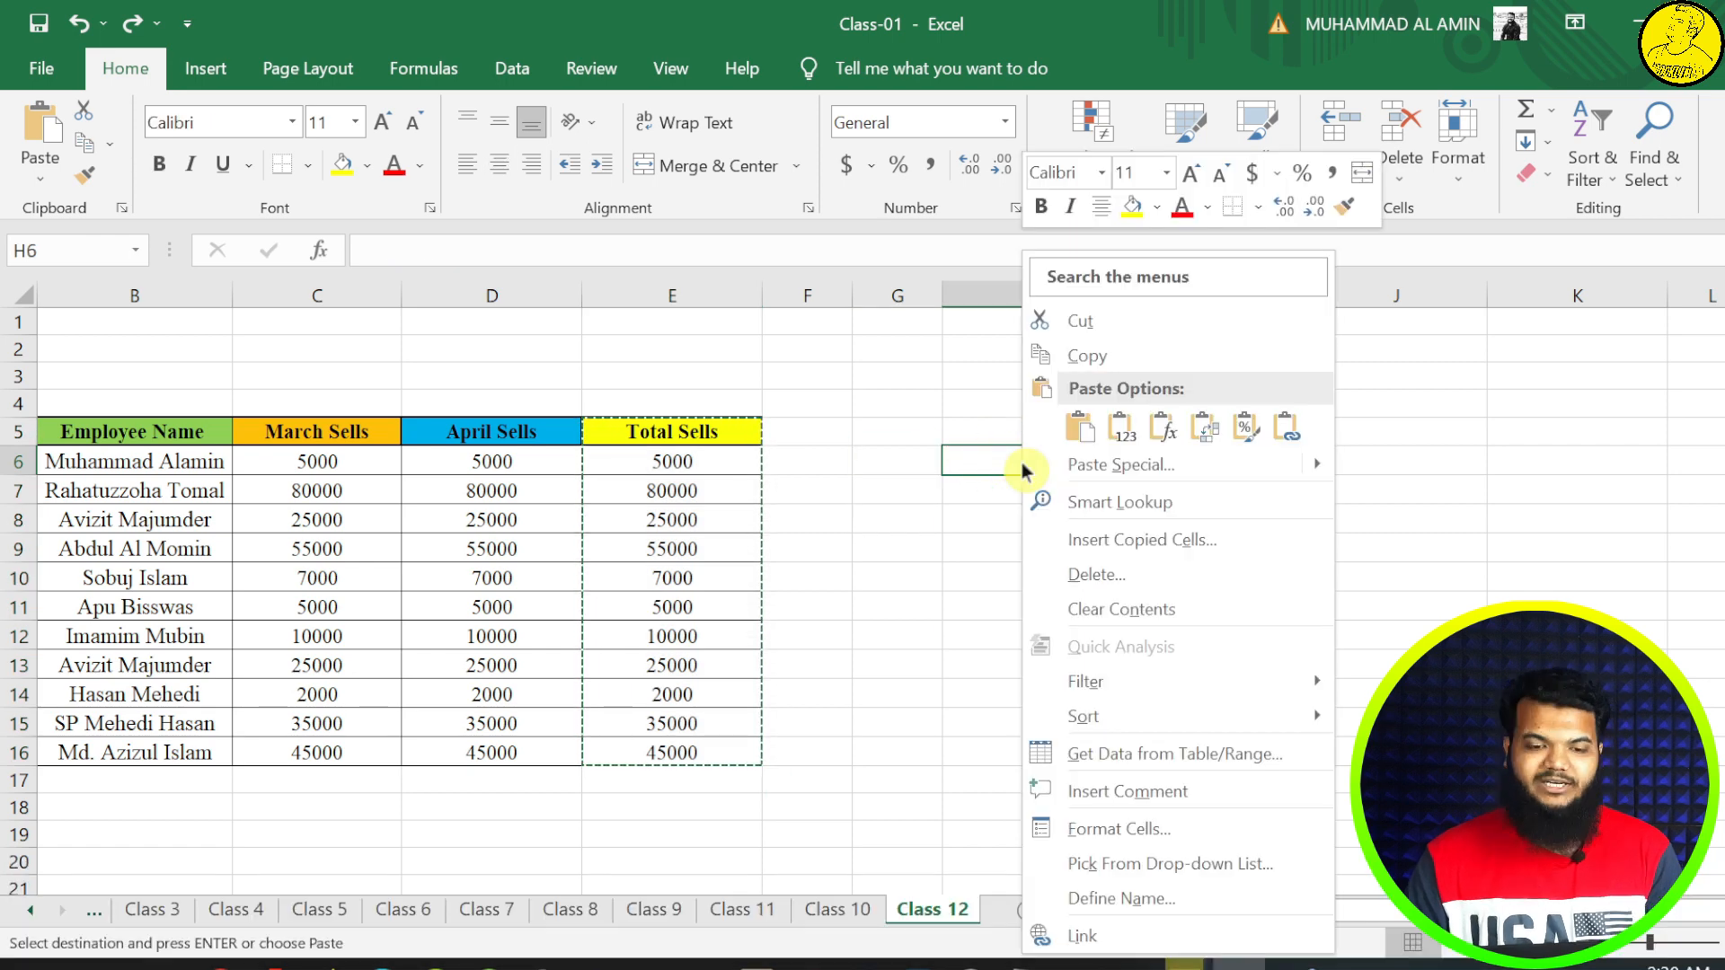
click(1065, 464)
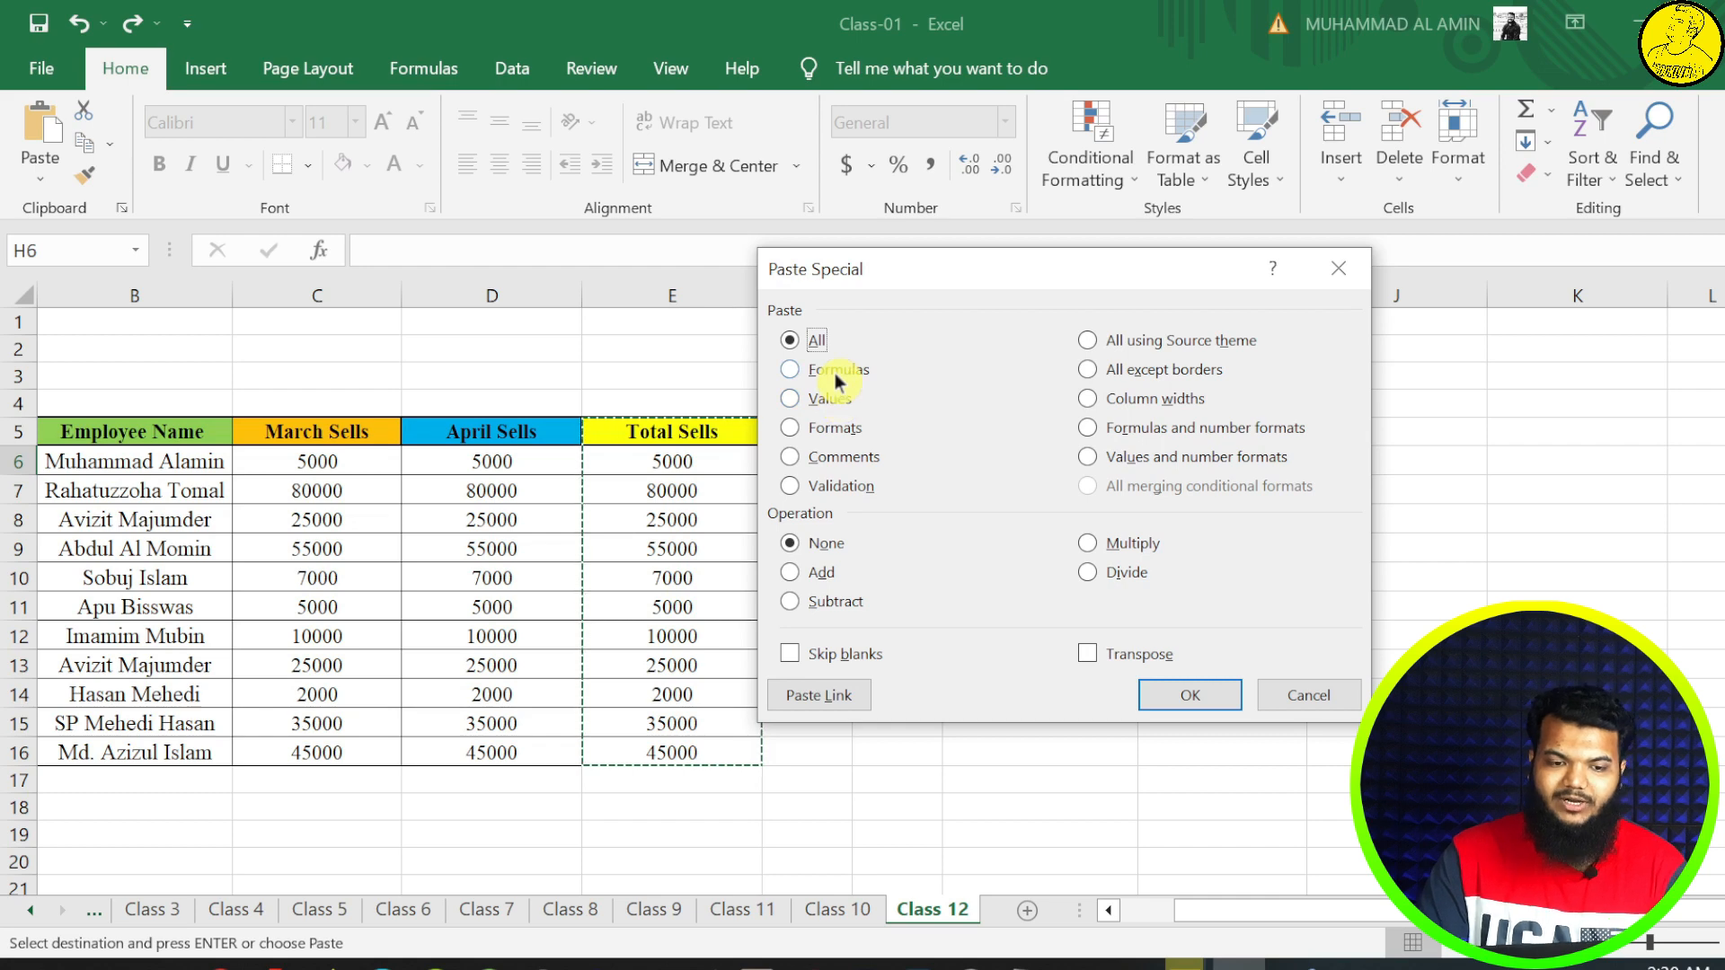
click(835, 374)
click(831, 398)
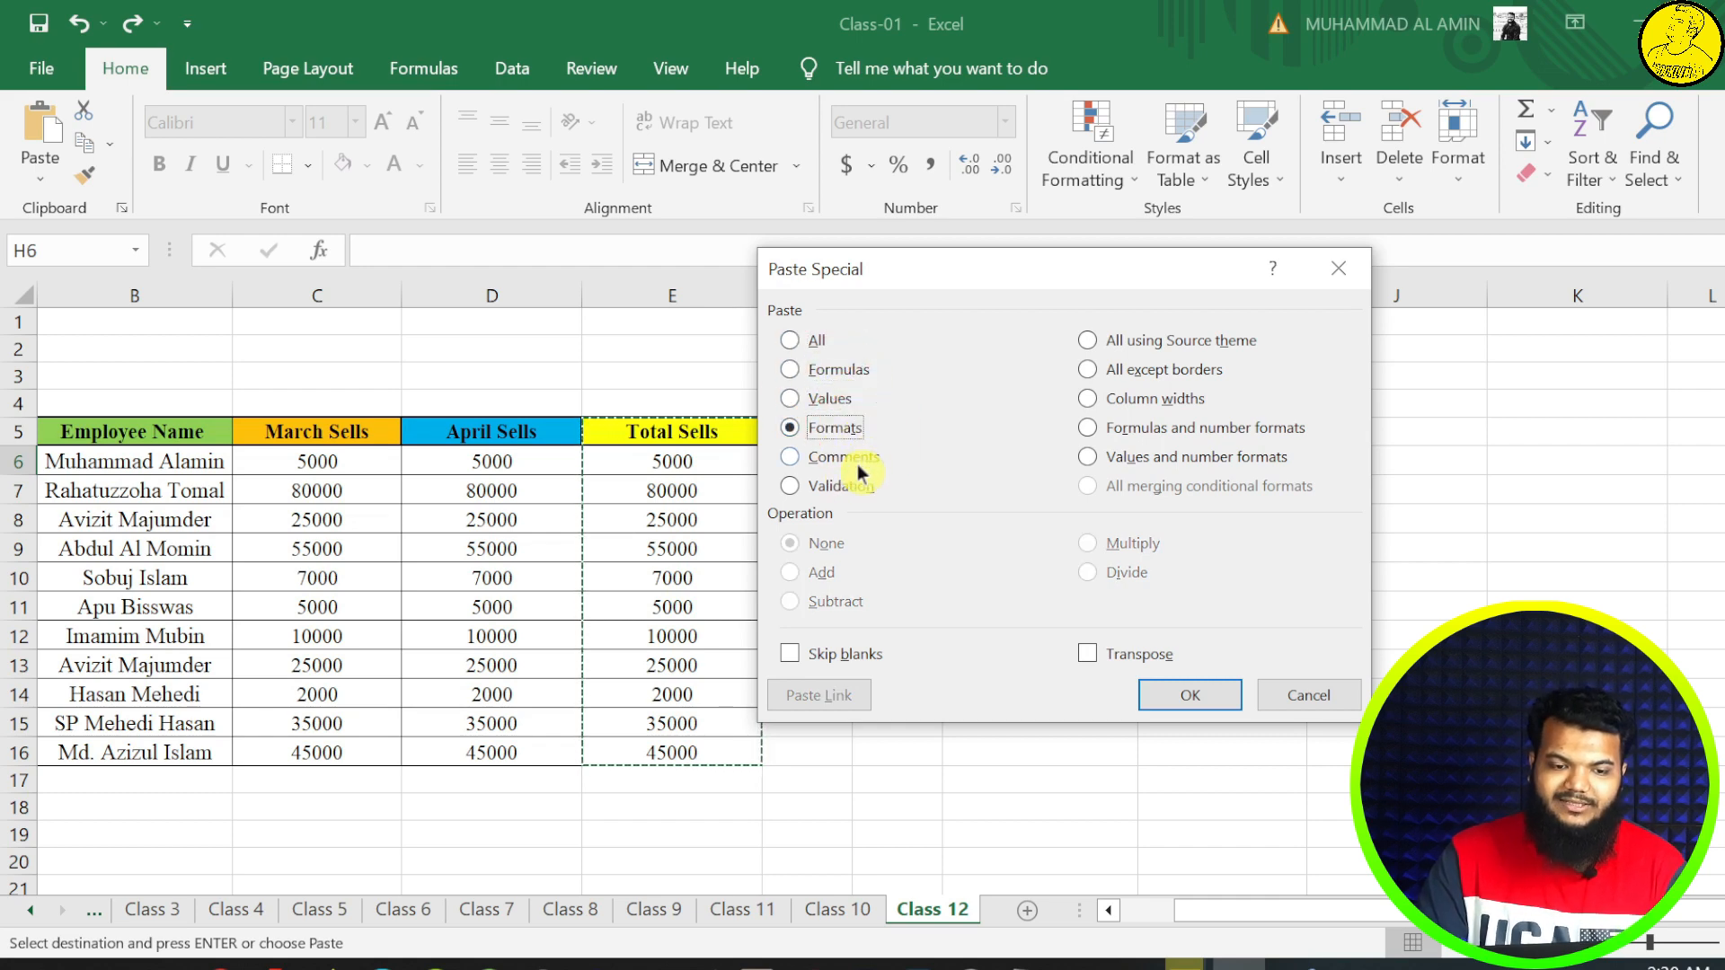
click(1191, 694)
click(1020, 545)
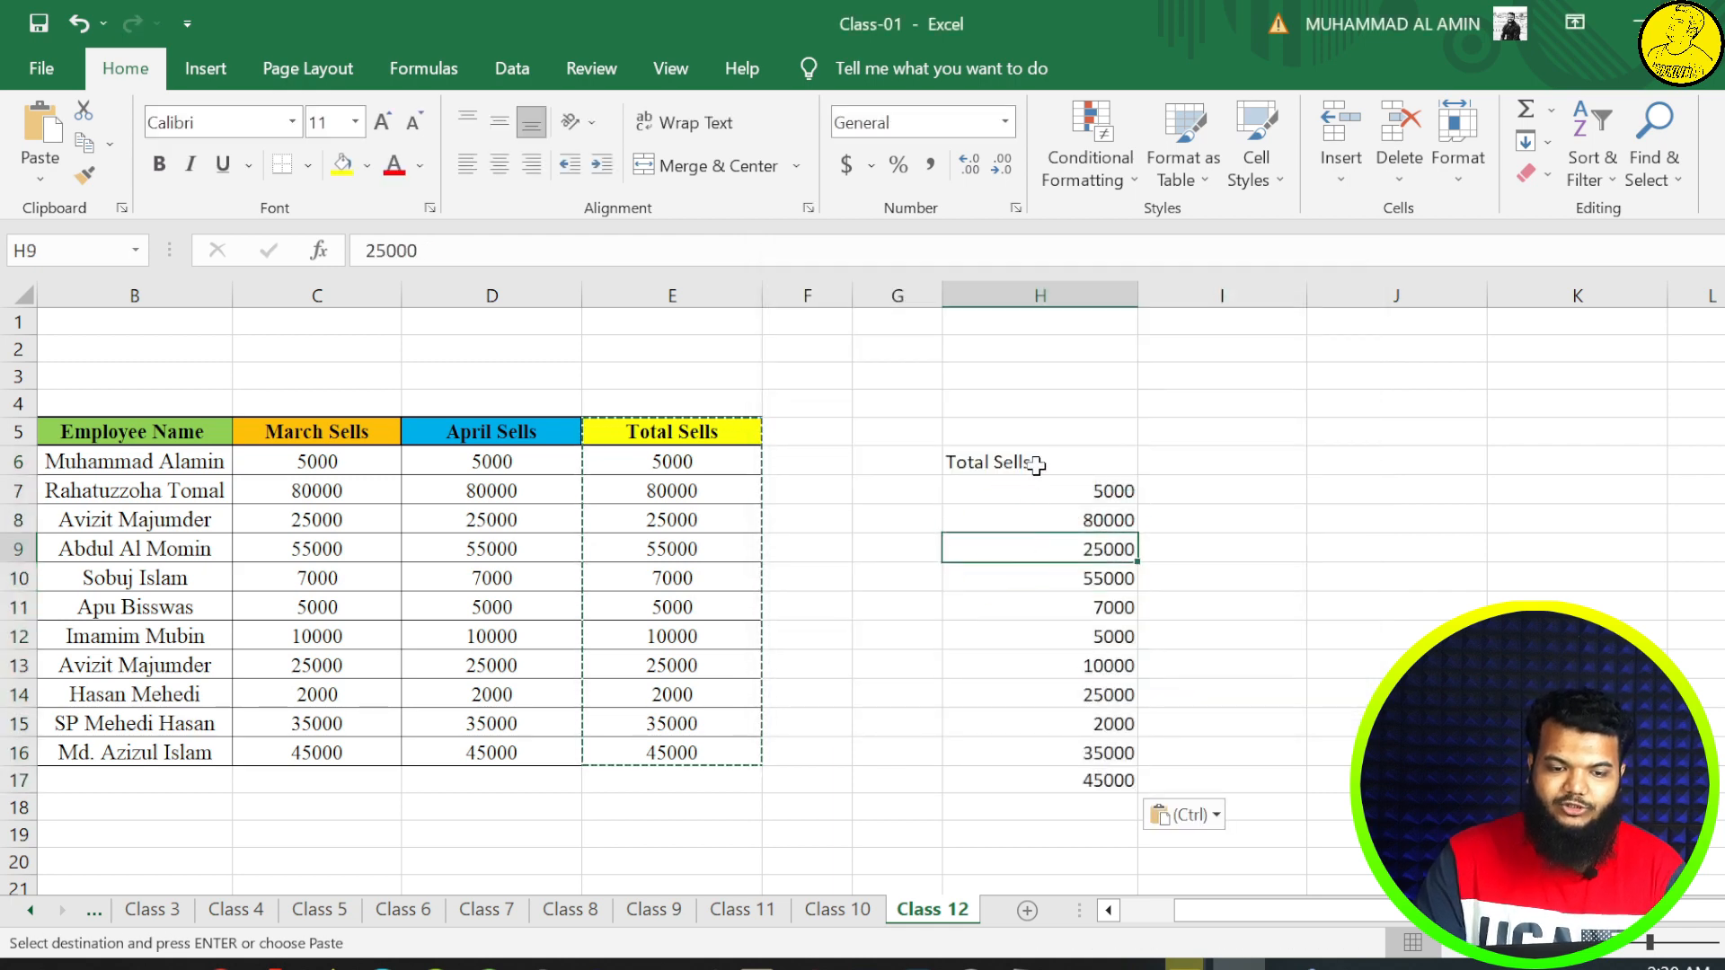
drag(1032, 462, 1042, 780)
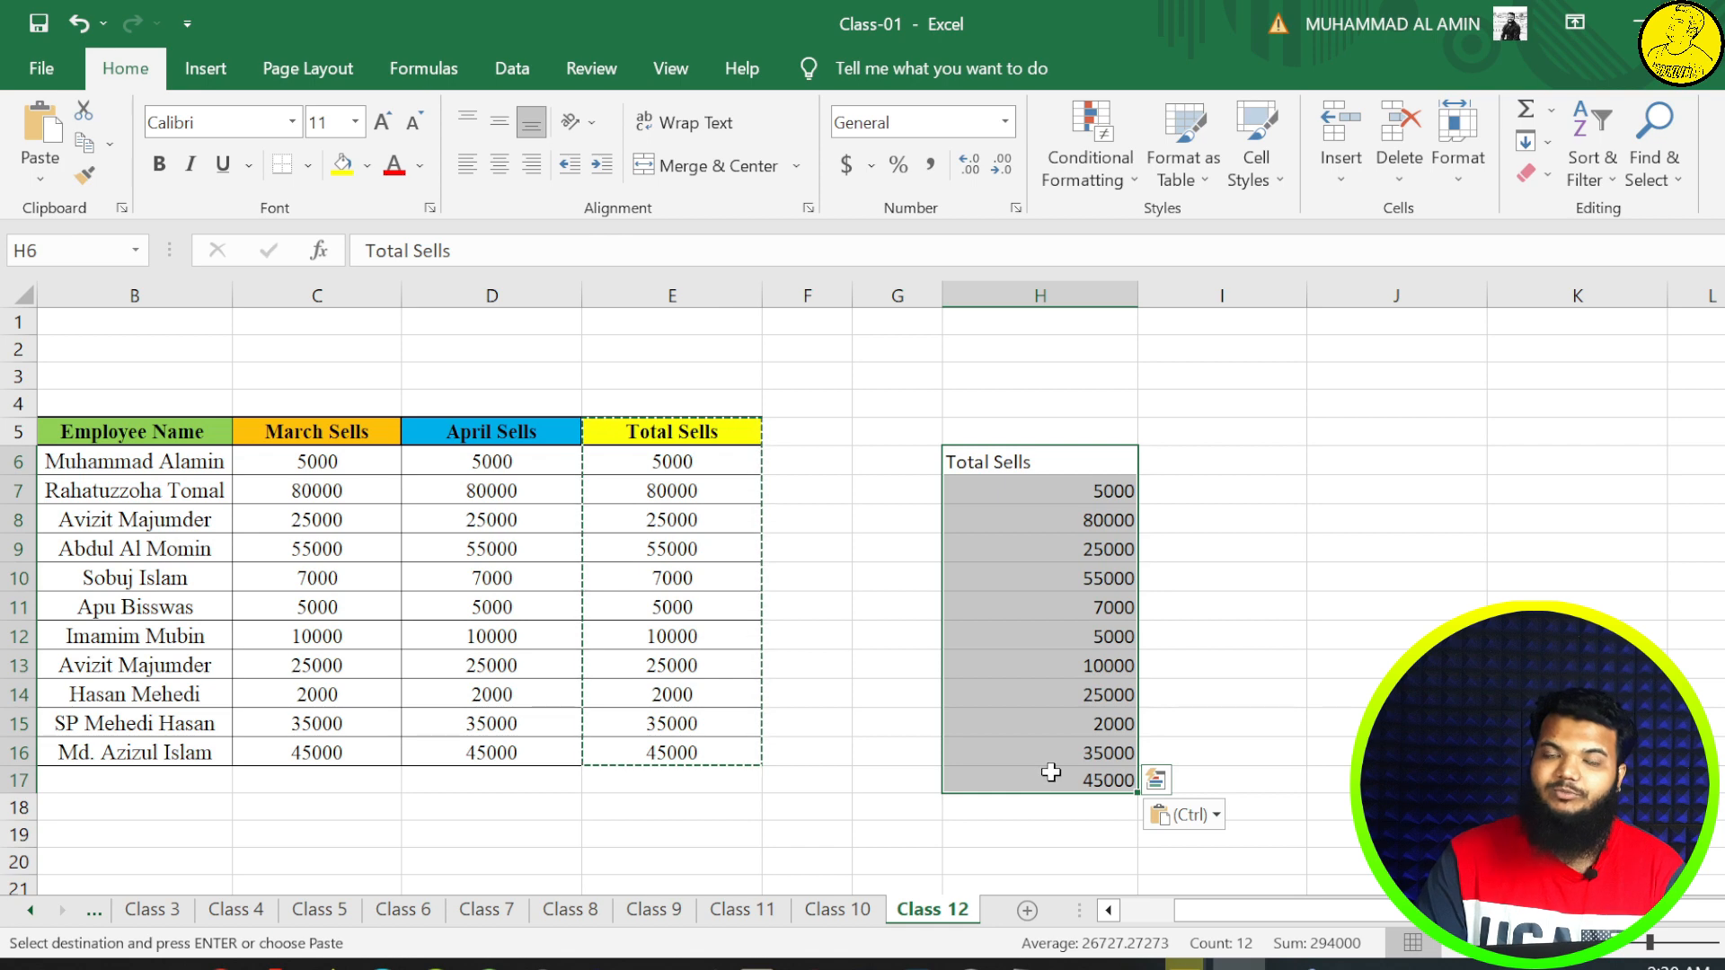
key(ctrl+z)
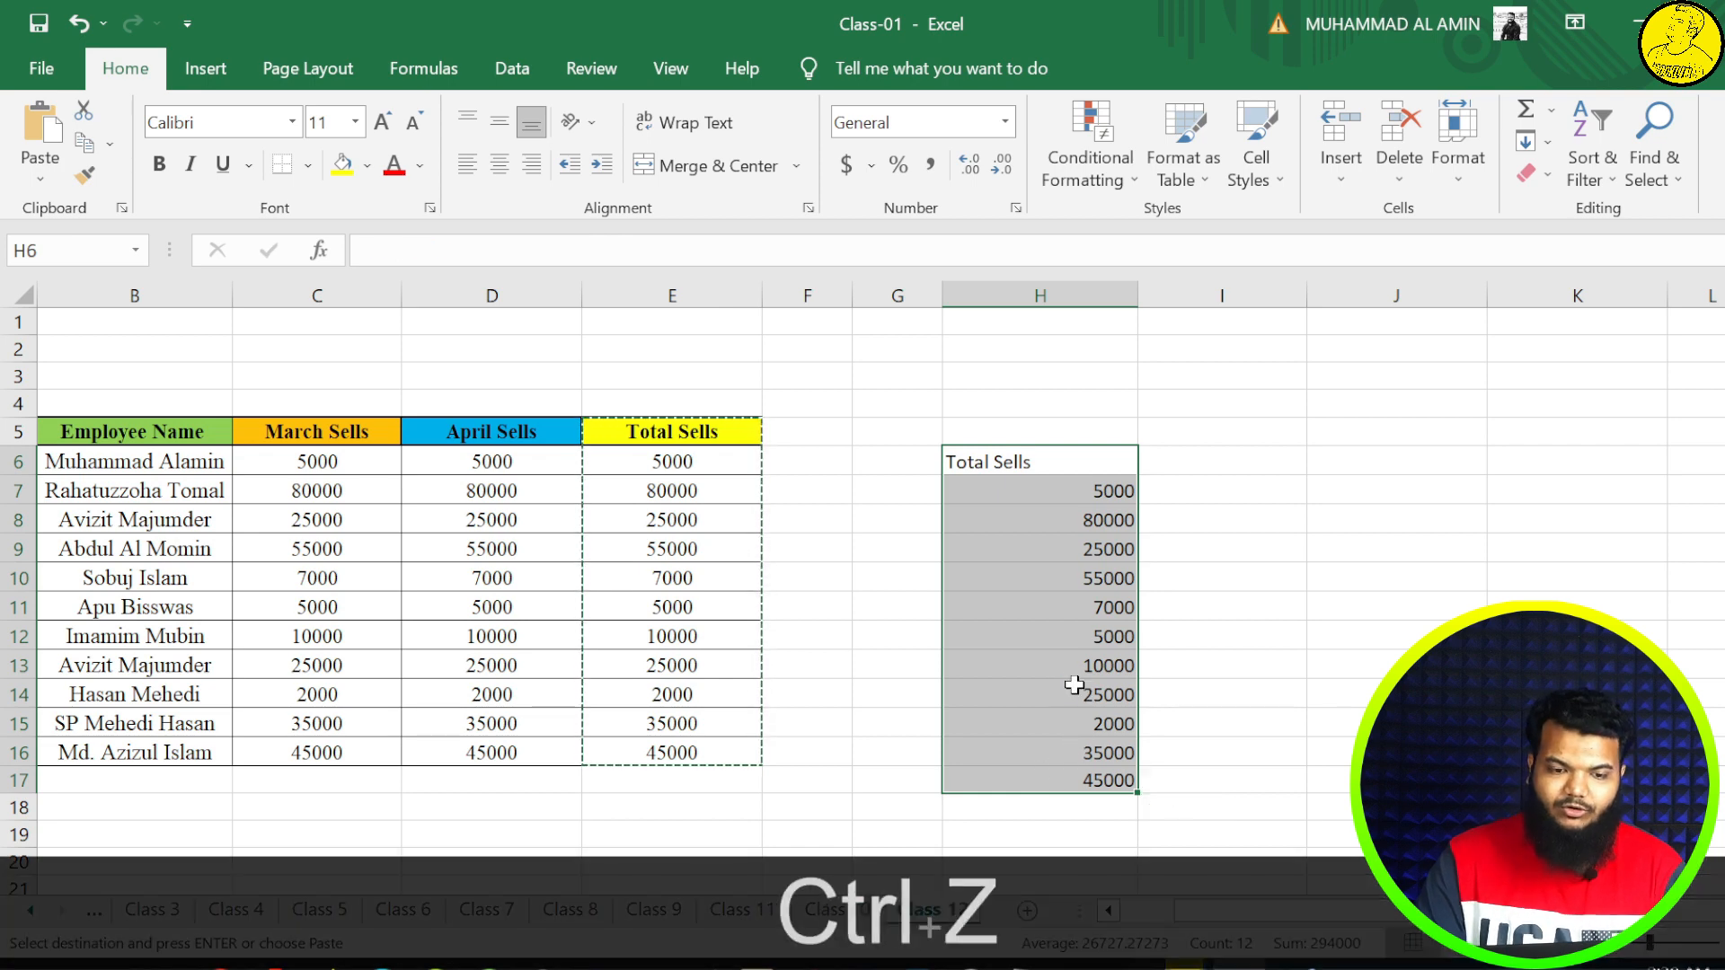
- Use Paste Special at H6 to apply only the formats of the copied Total Sells column
click(1017, 461)
right_click(1017, 462)
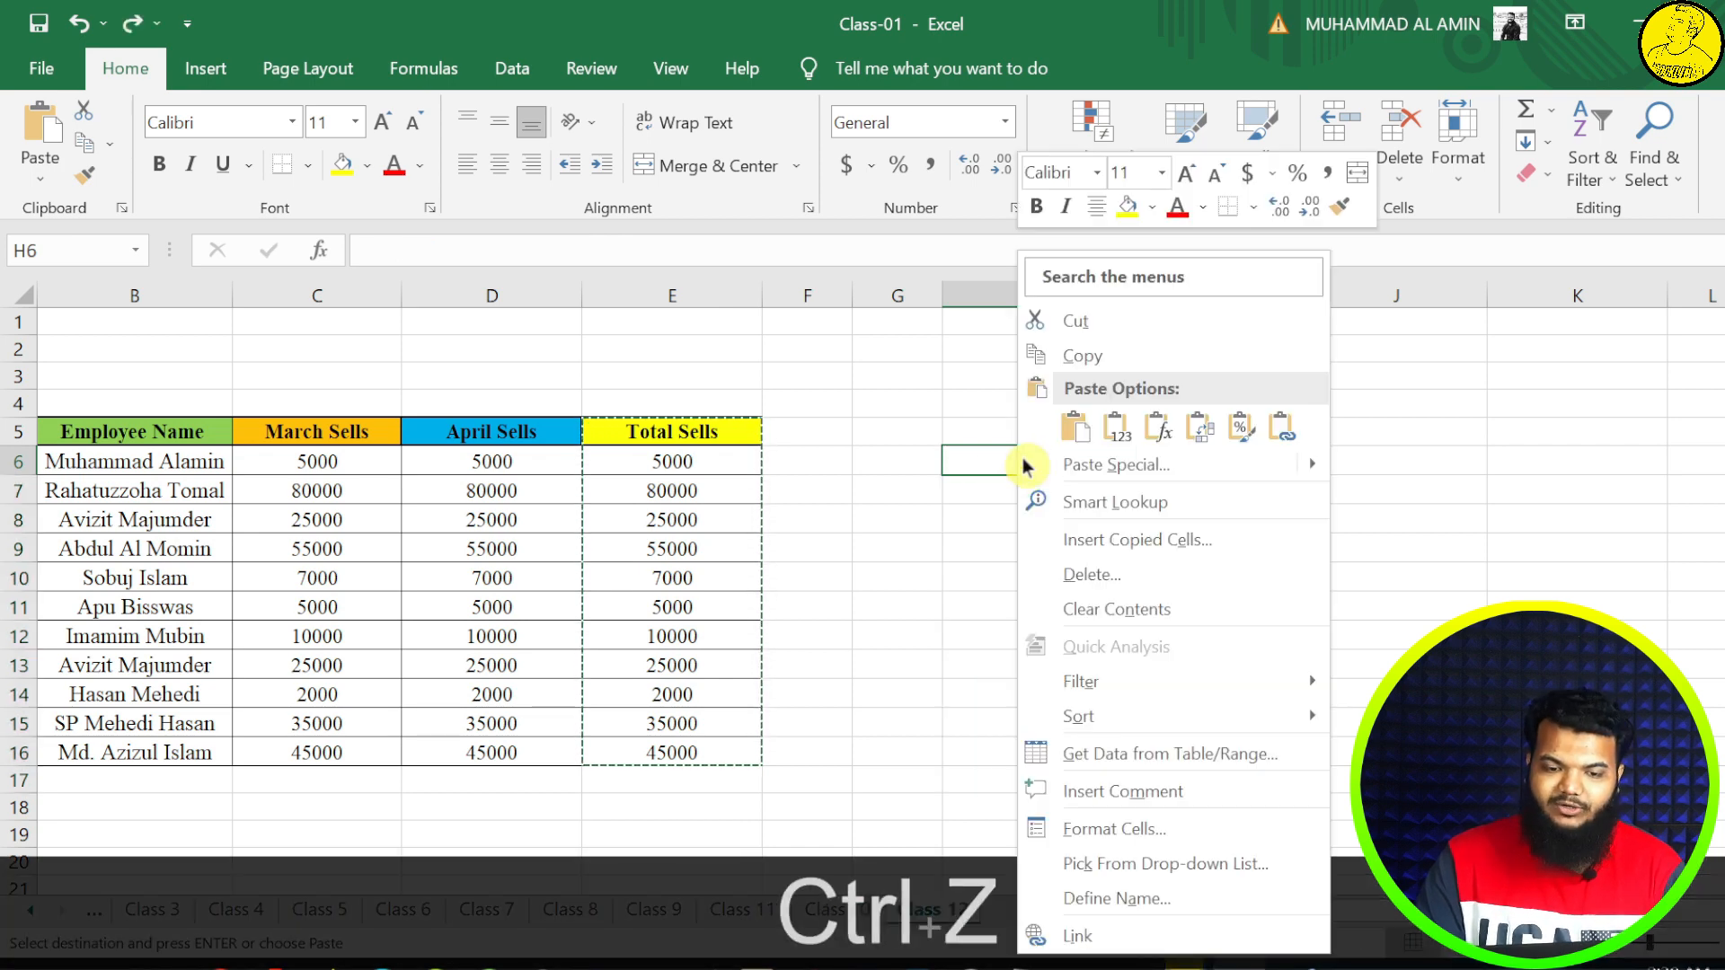
click(1047, 464)
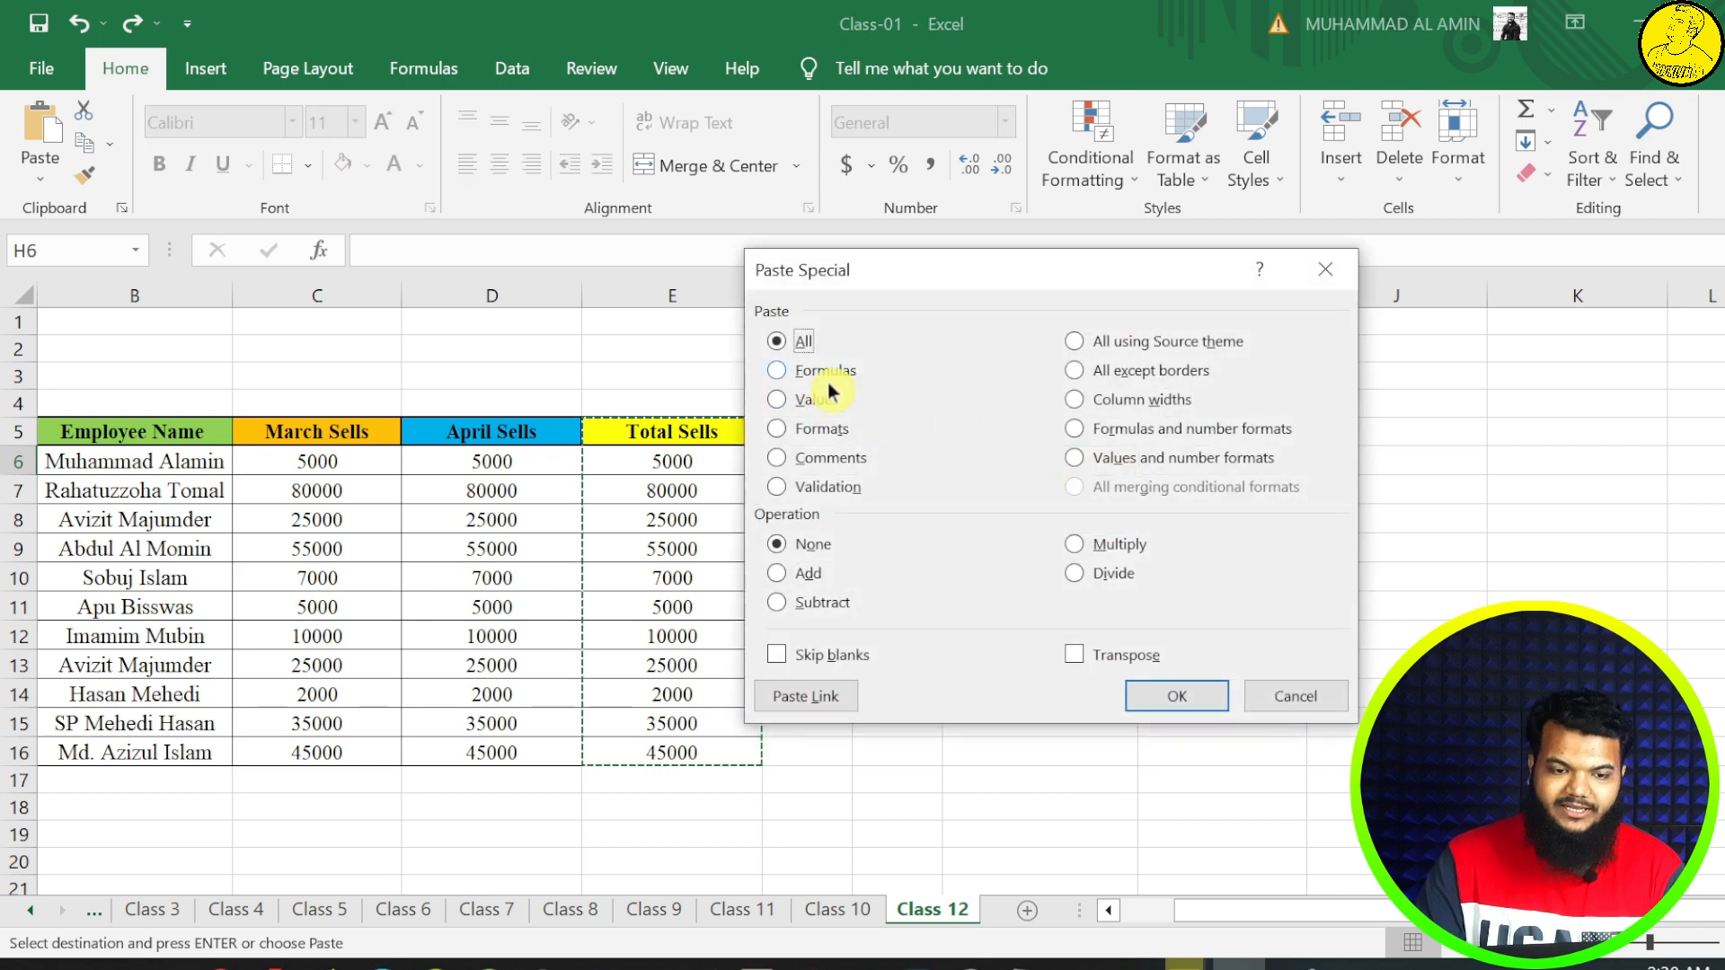
click(822, 430)
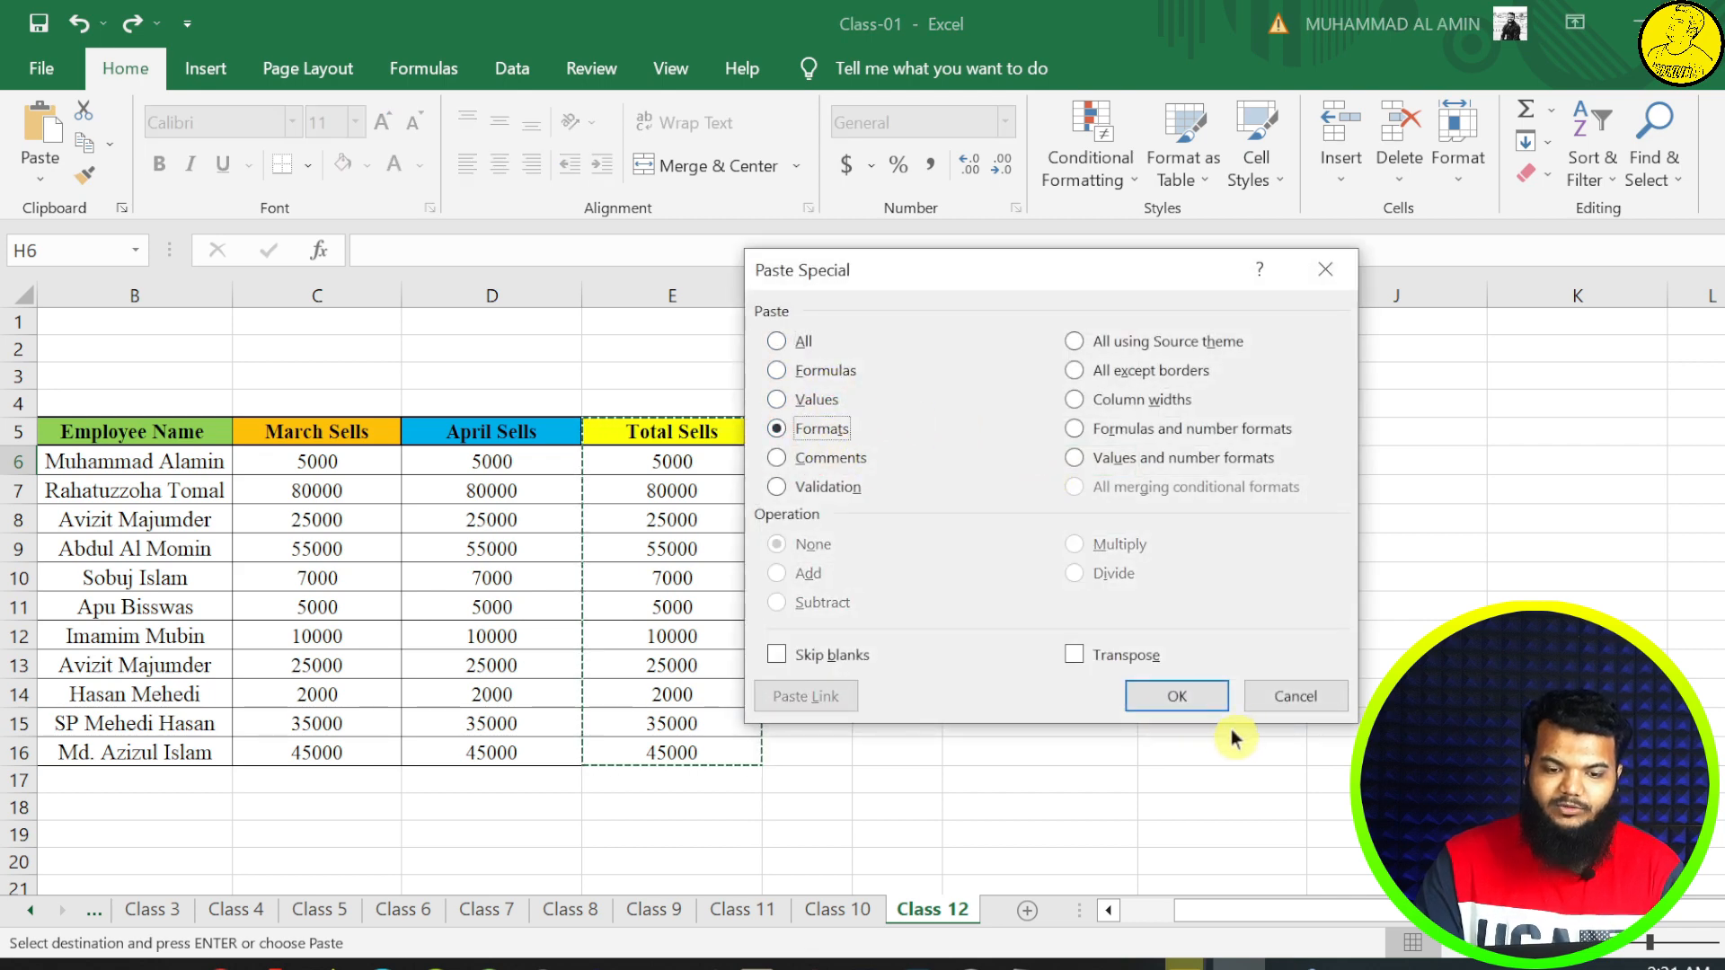
click(1168, 704)
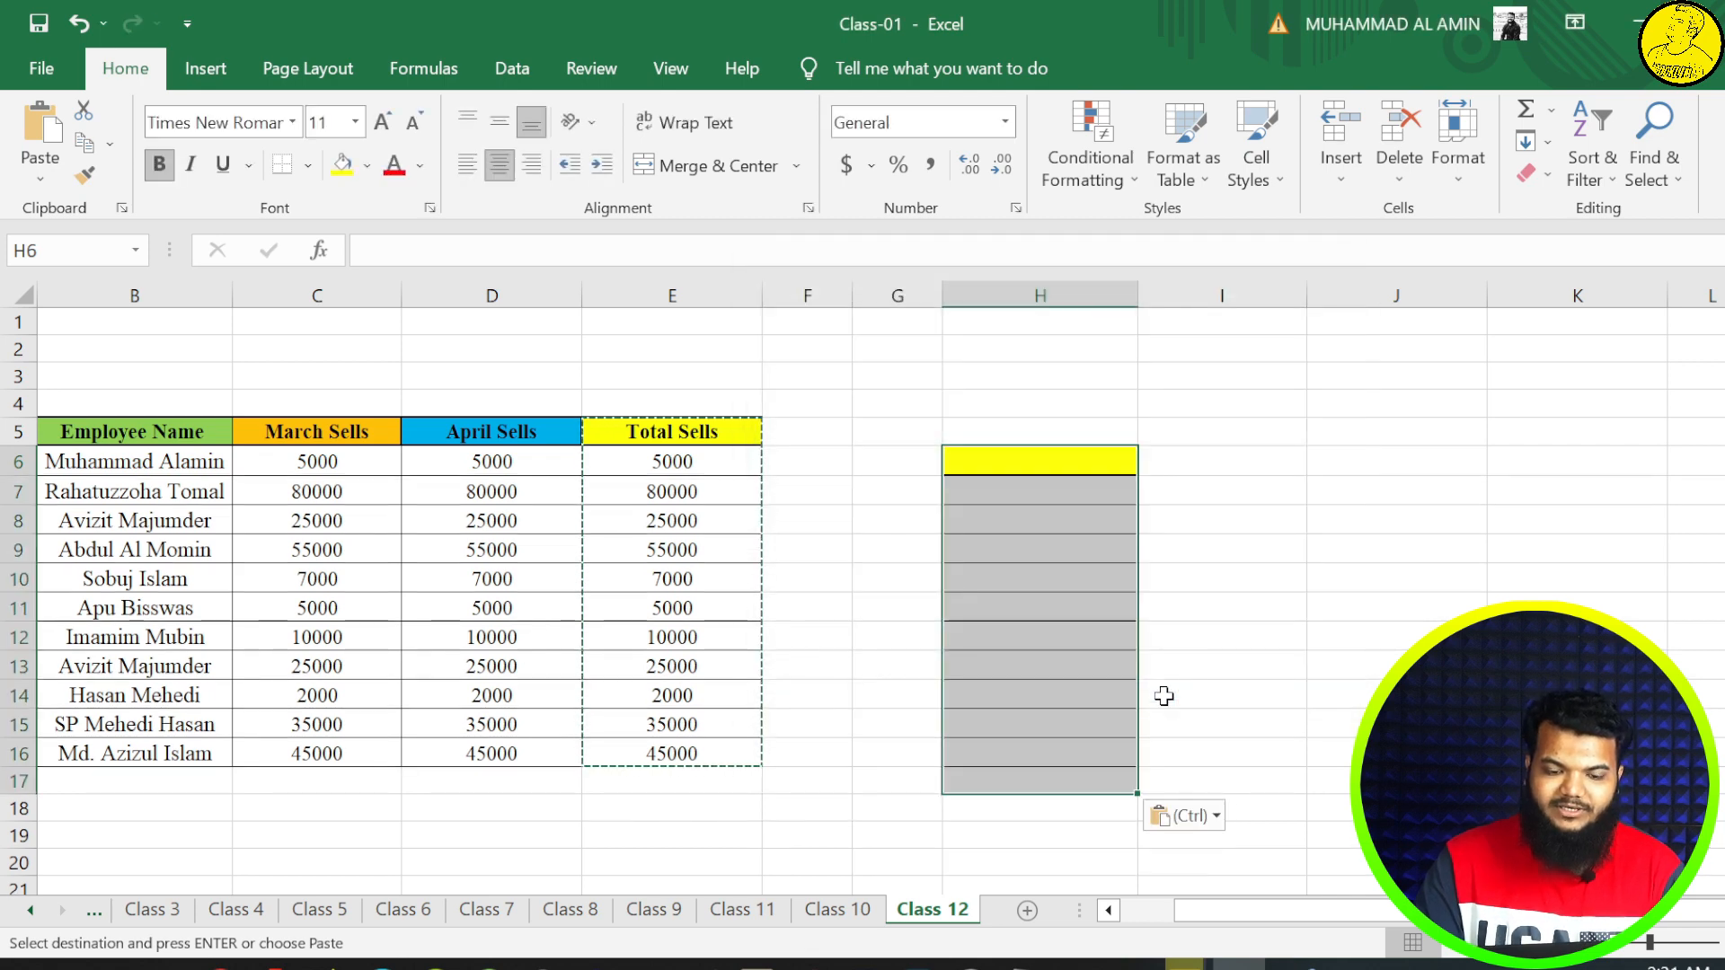
click(1059, 742)
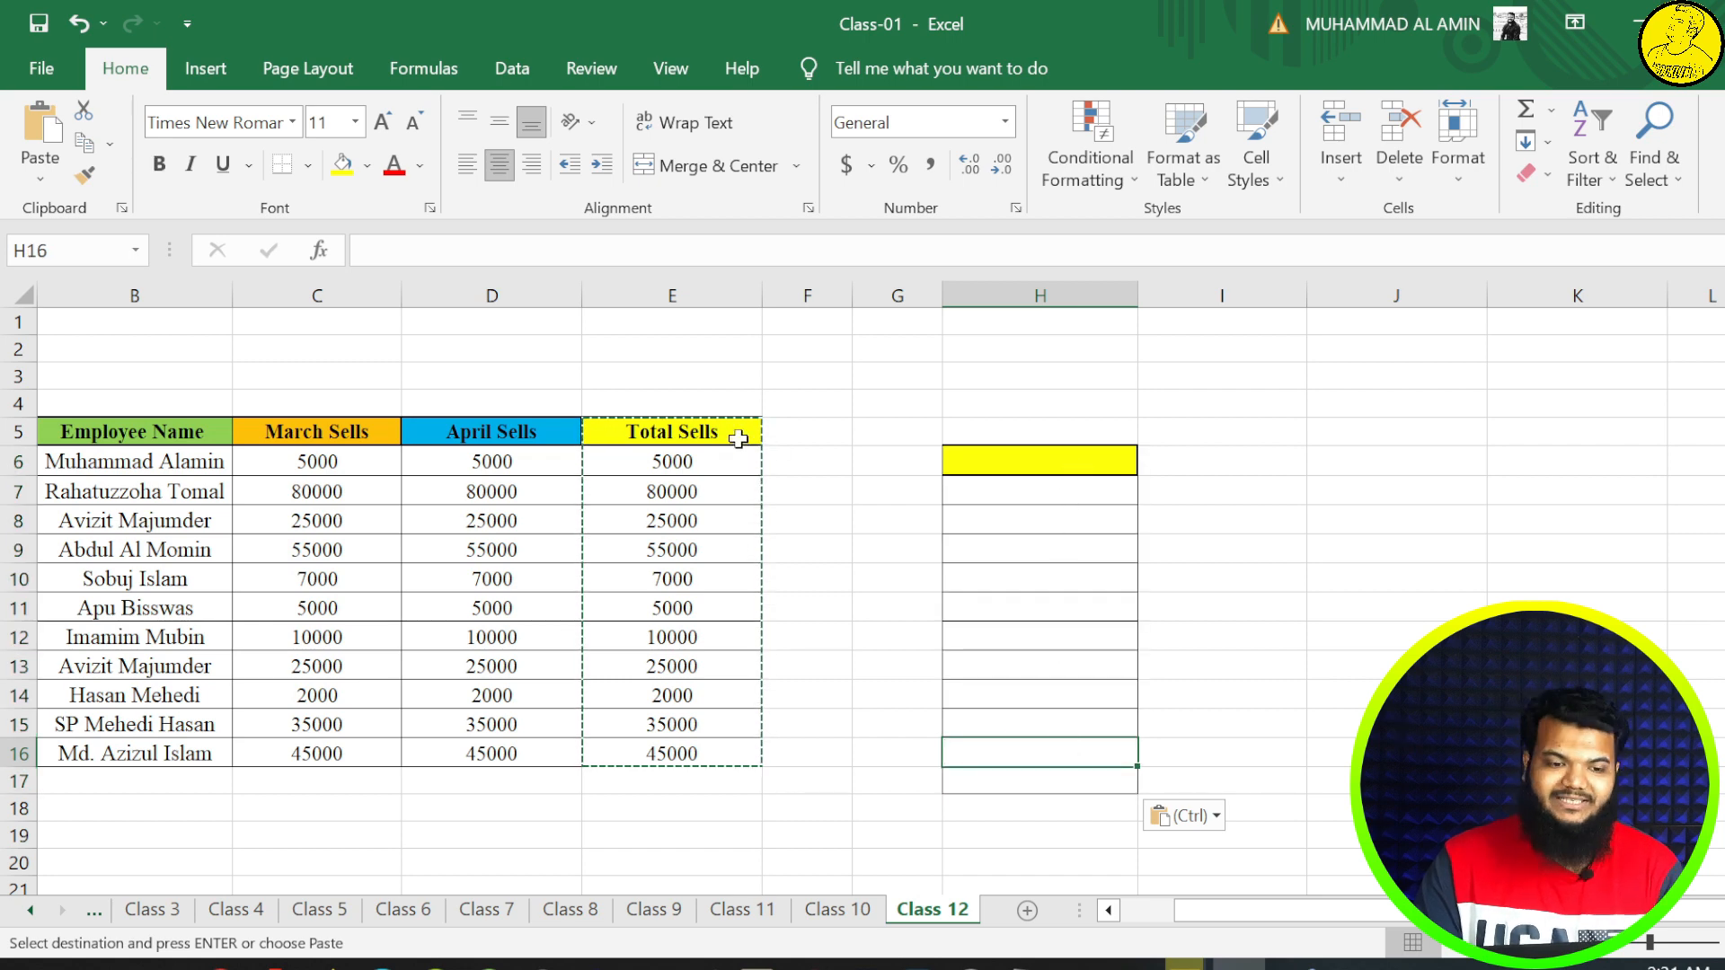
- Undo the formats-only paste, and use Paste Special at H6 to paste only the comments of the copied column
key(ctrl+z)
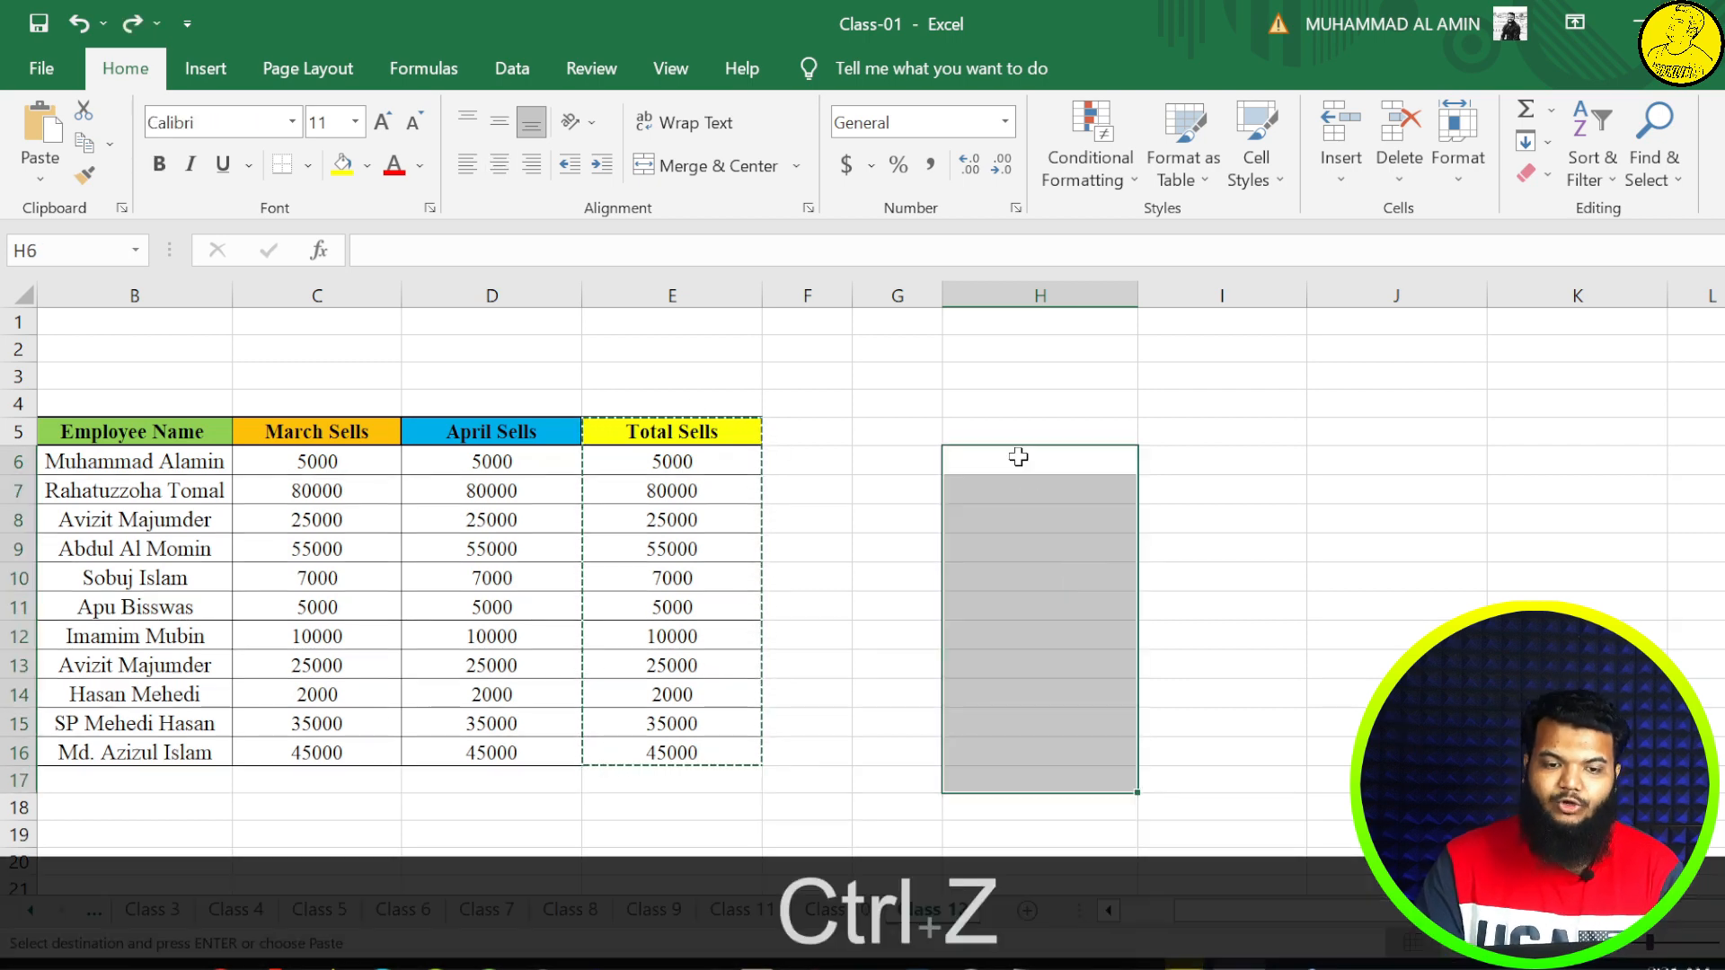
right_click(1019, 461)
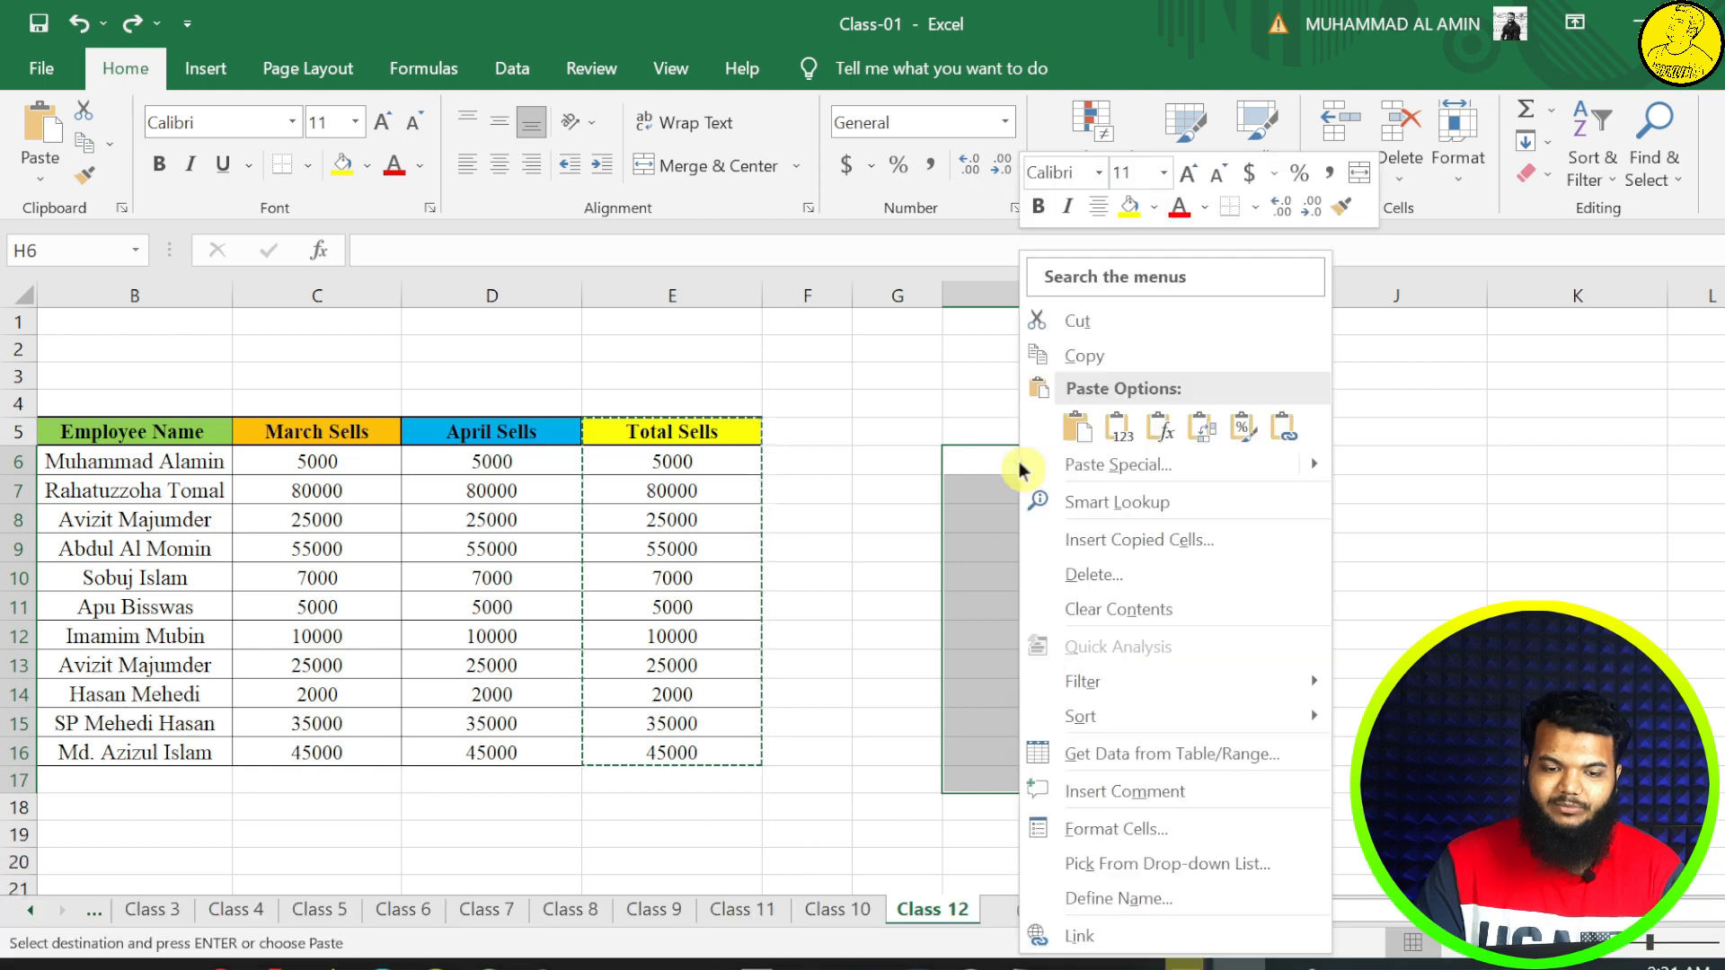
click(1013, 464)
click(1012, 463)
right_click(1012, 464)
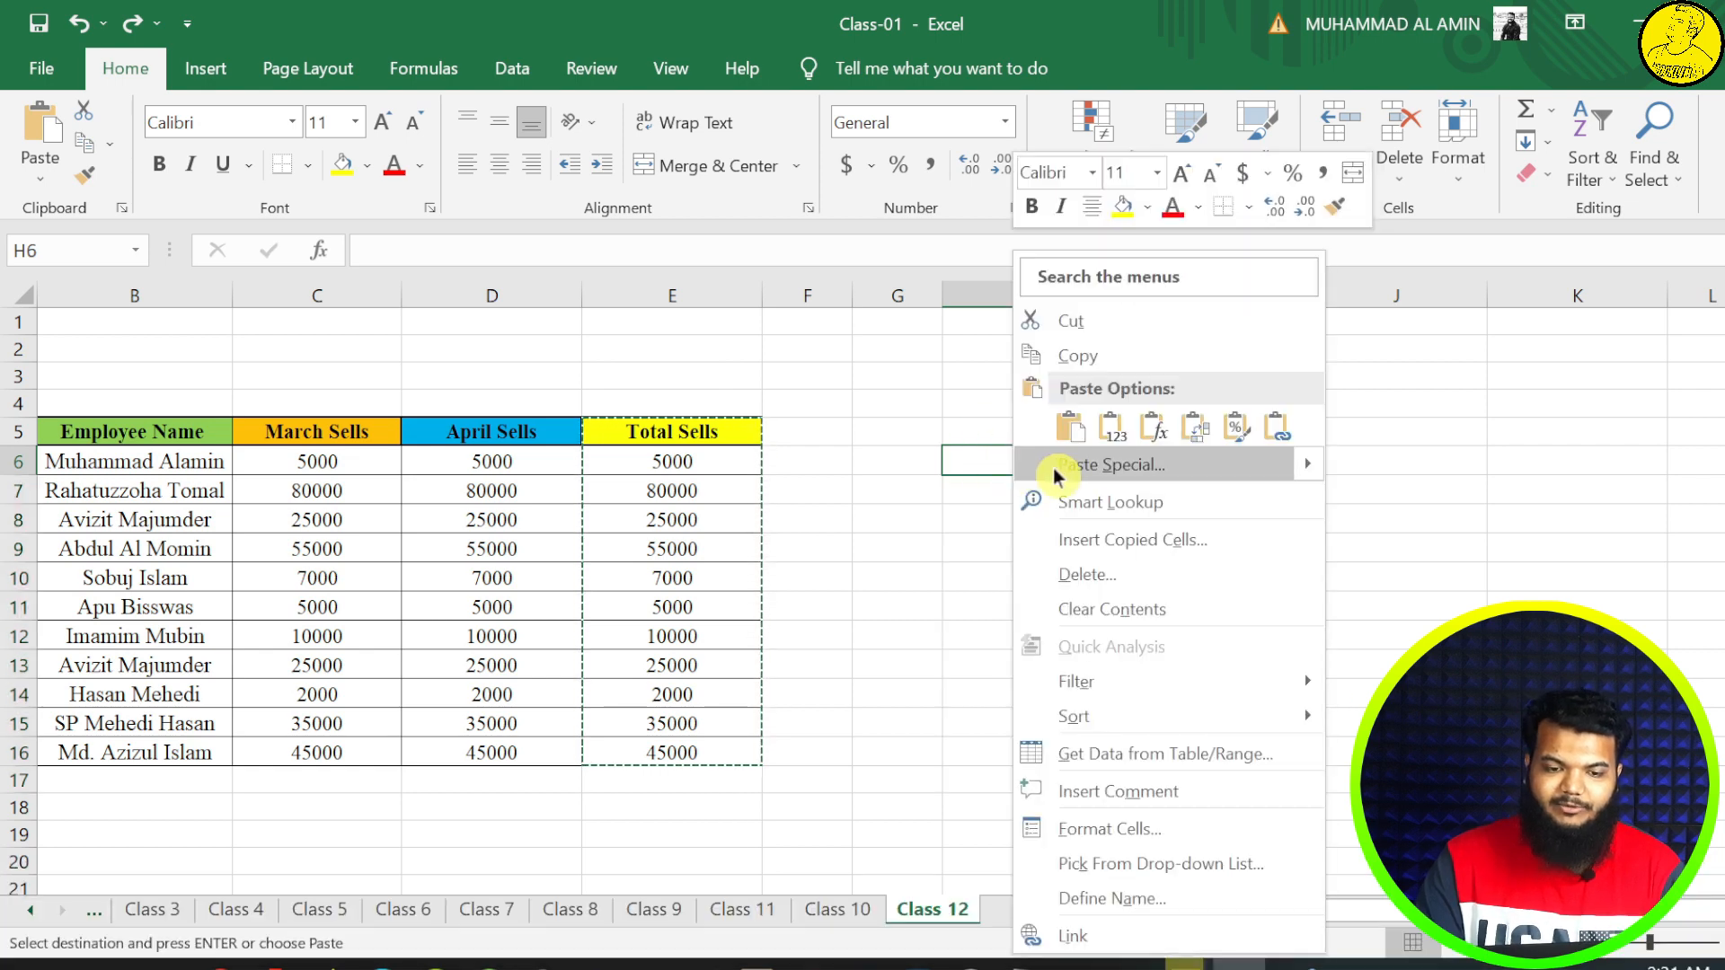
click(1061, 465)
click(858, 468)
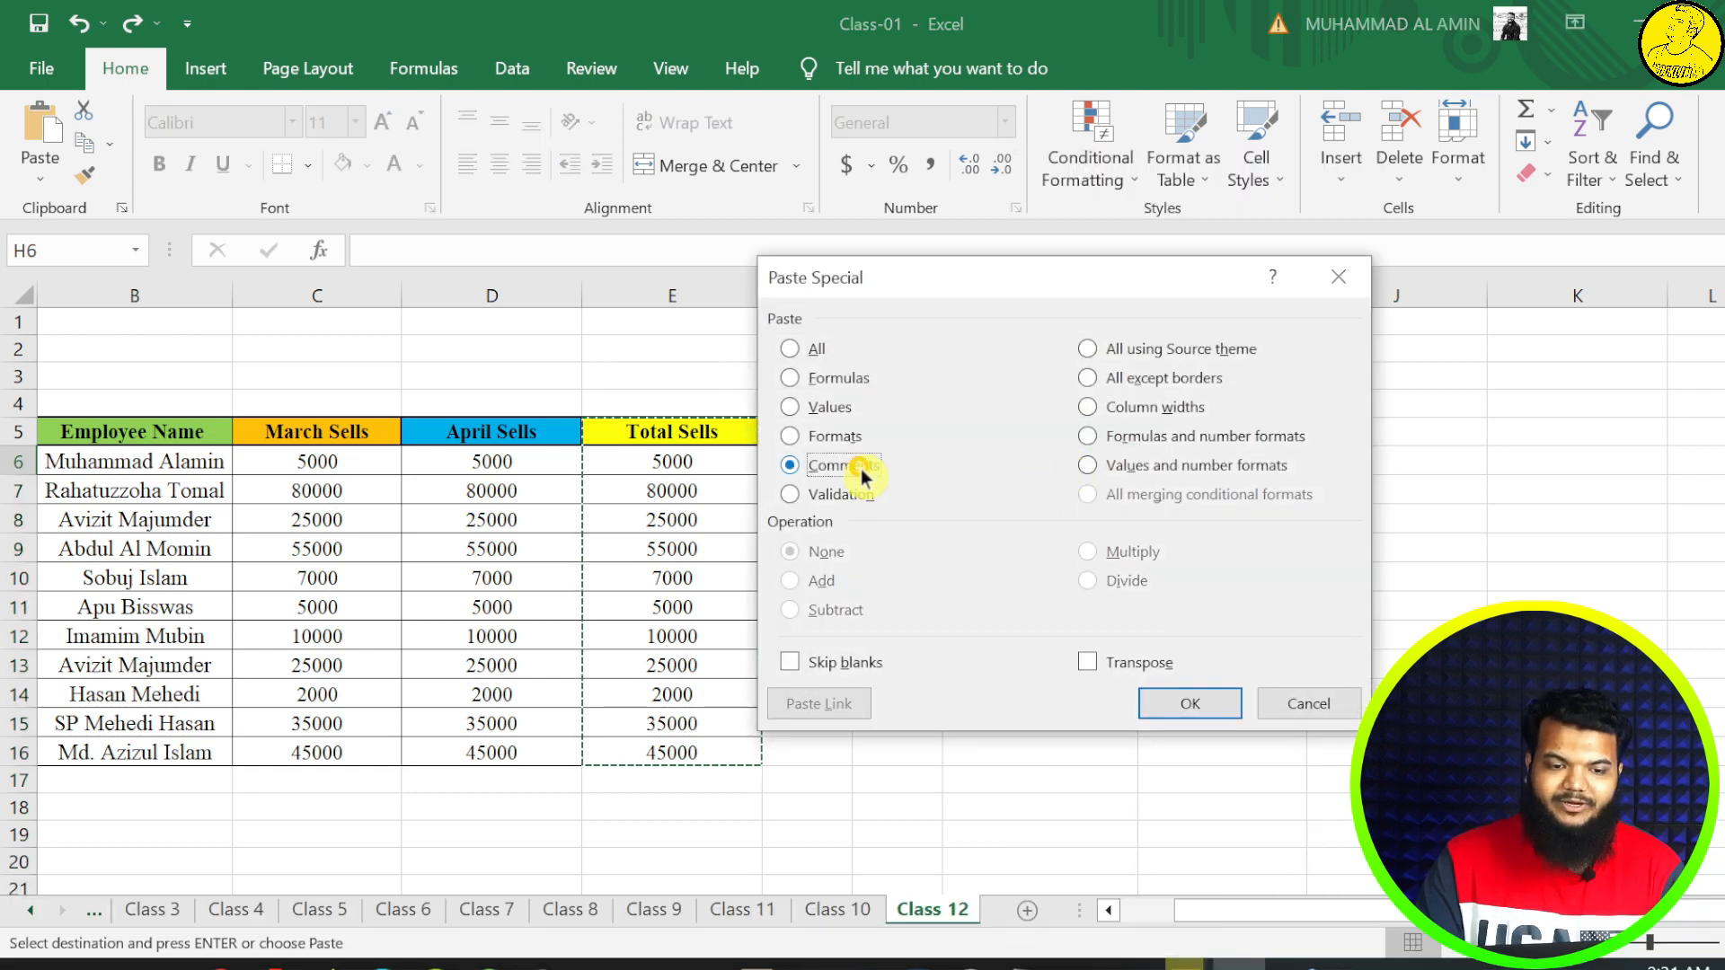
click(1193, 704)
click(1043, 548)
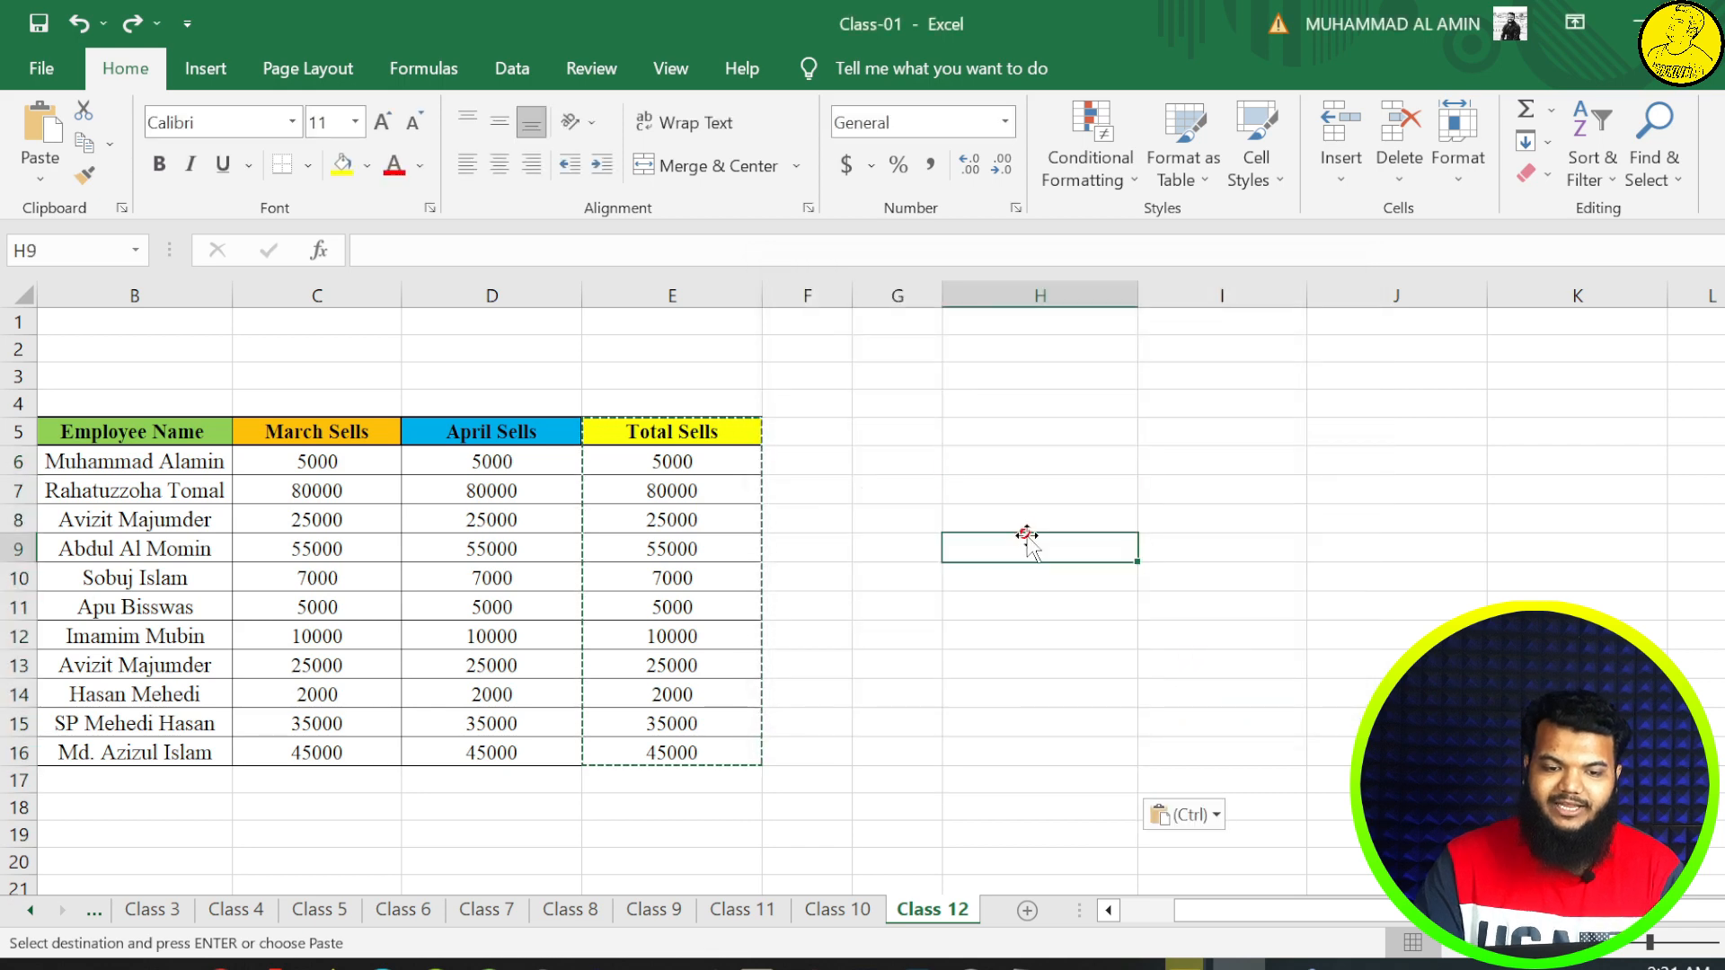
- Save the workbook and add the comment "excellant" to cell E7 in the Total Sells column
key(ctrl+s)
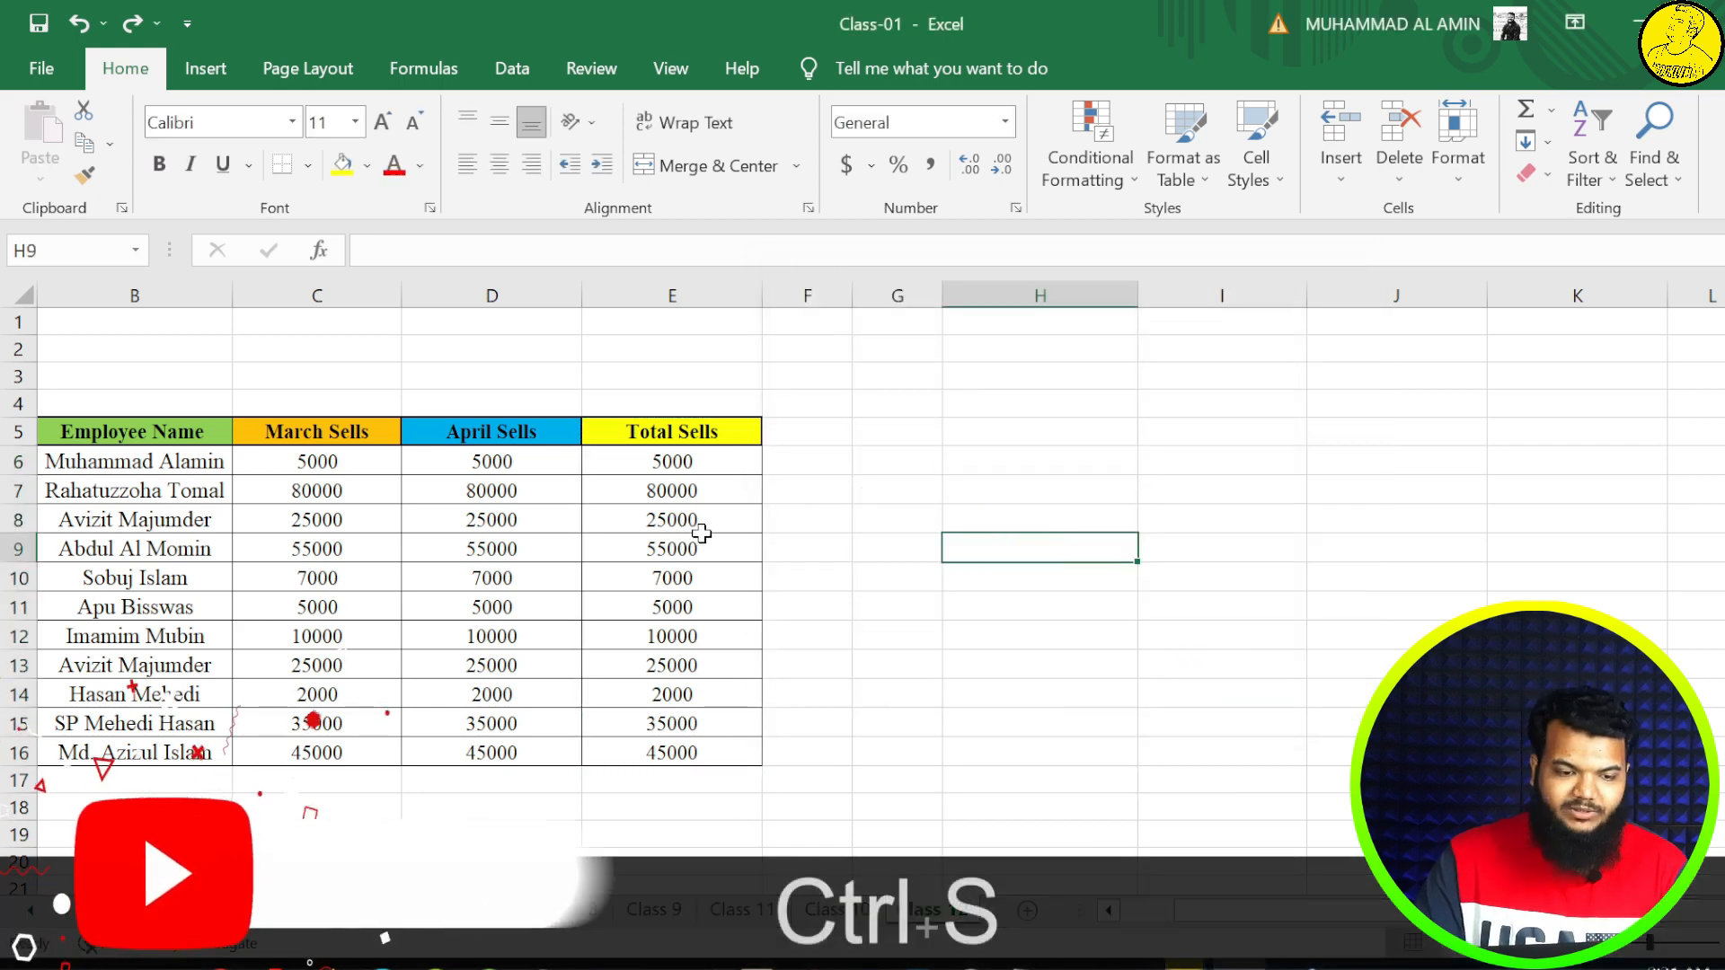
click(708, 492)
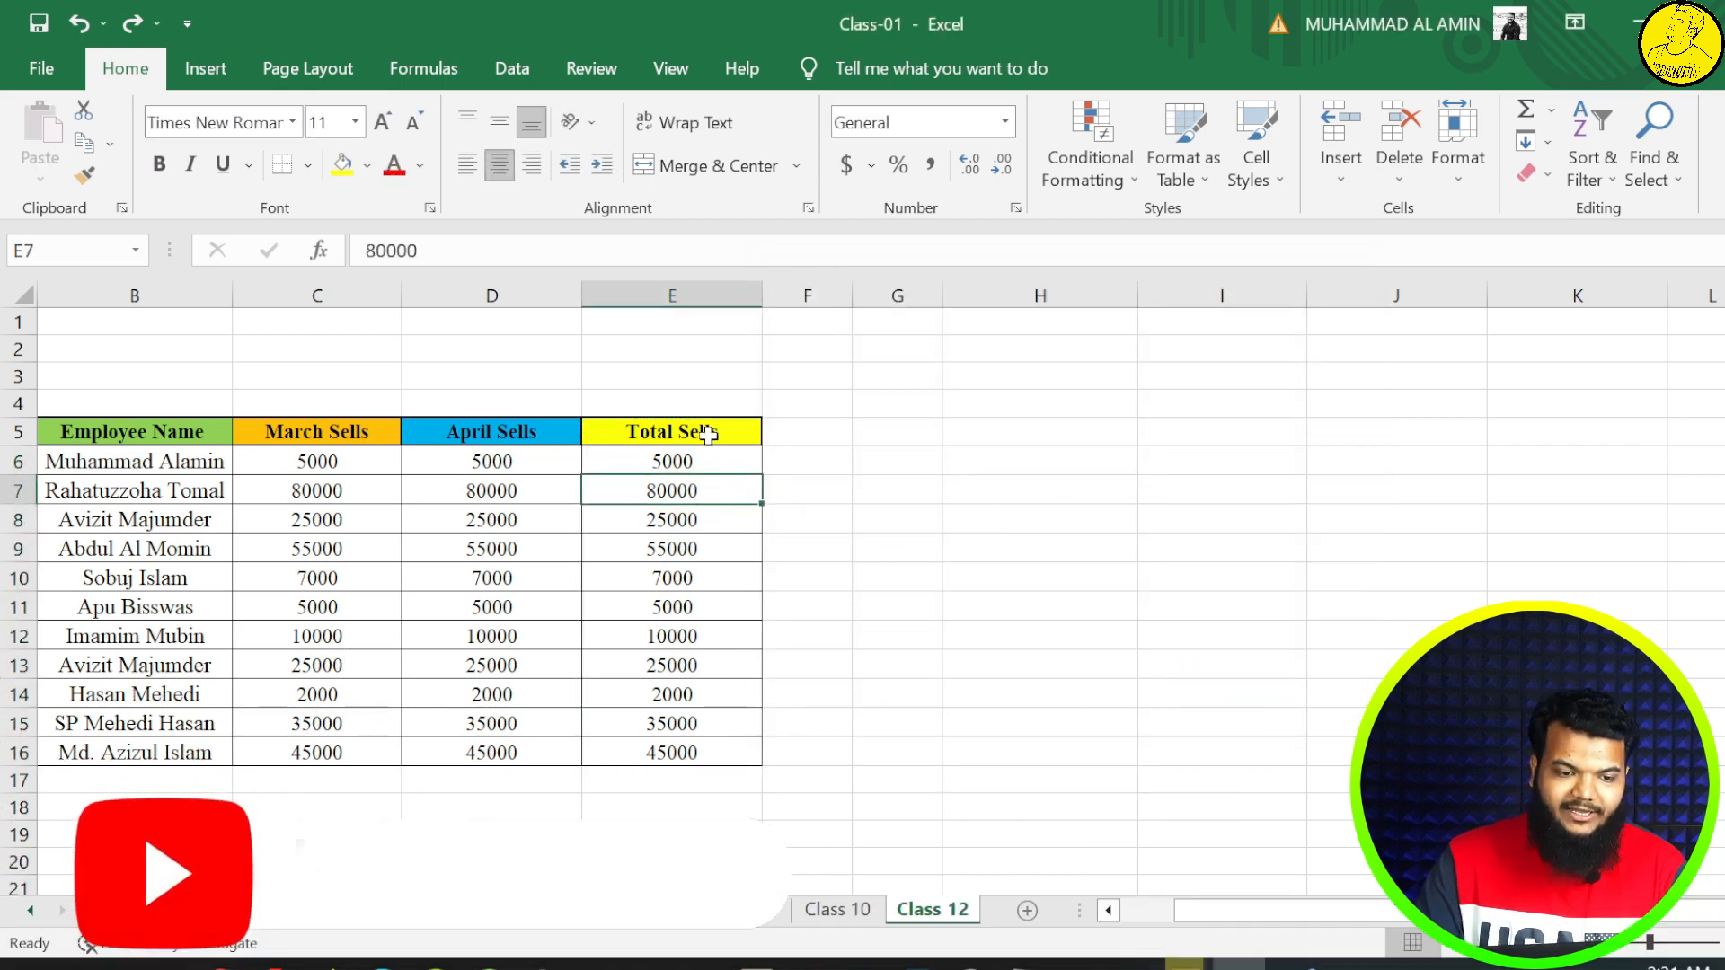
right_click(713, 494)
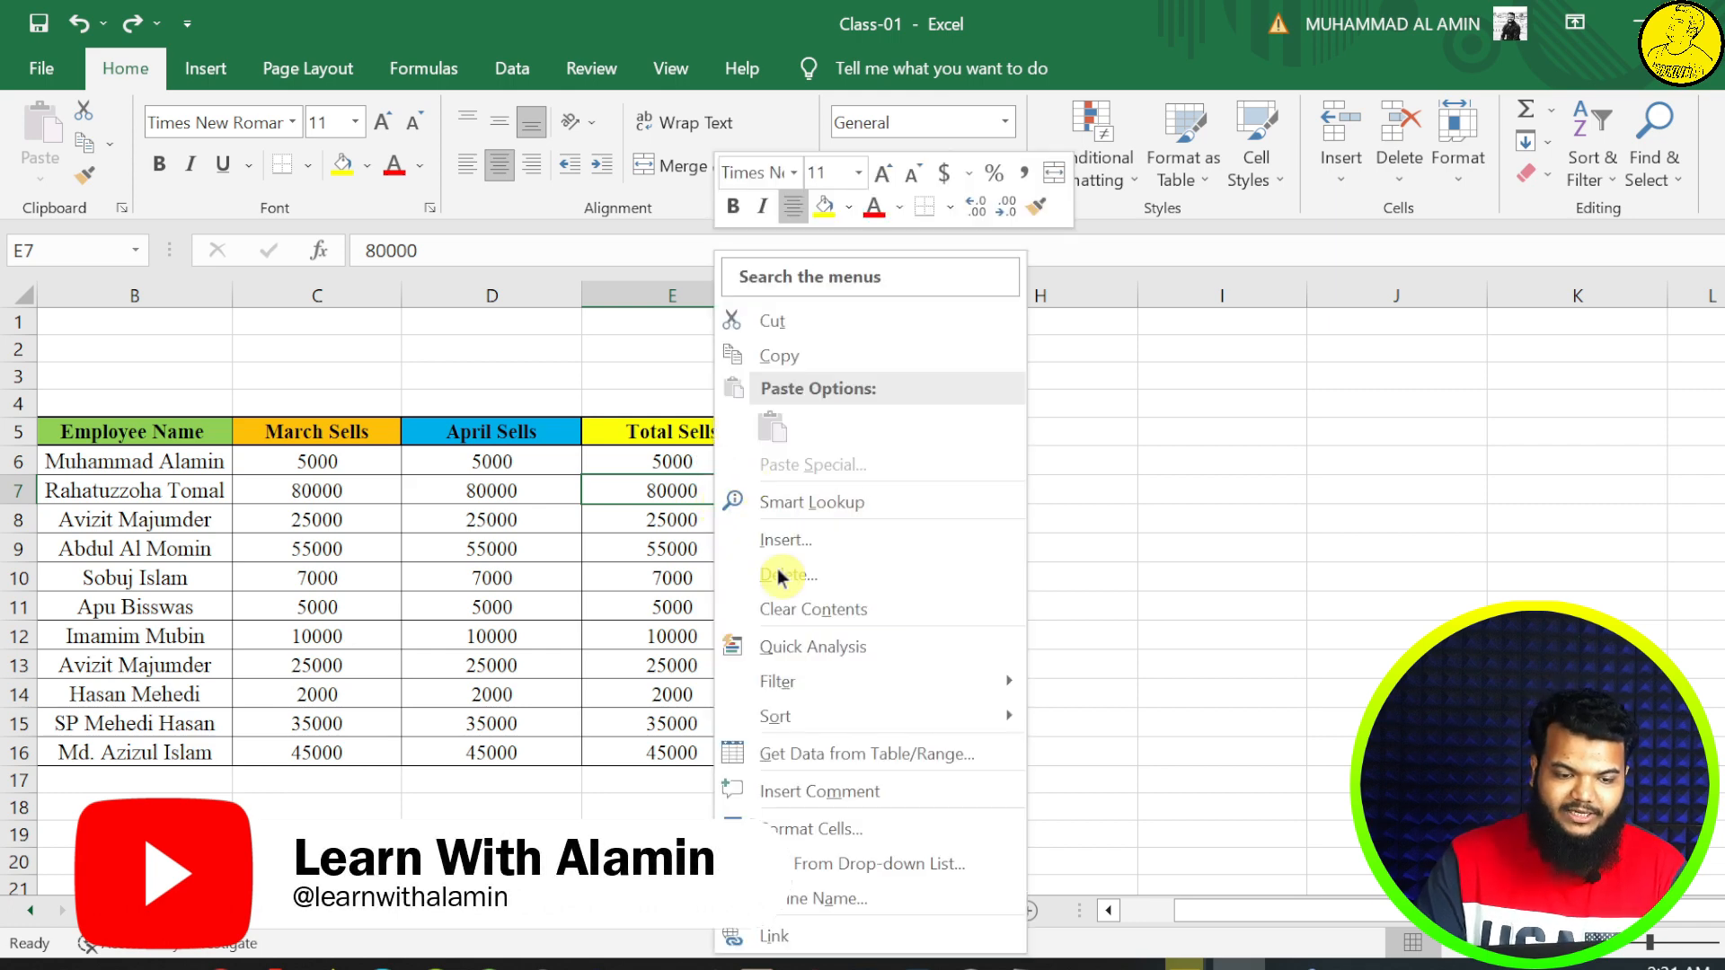
click(842, 792)
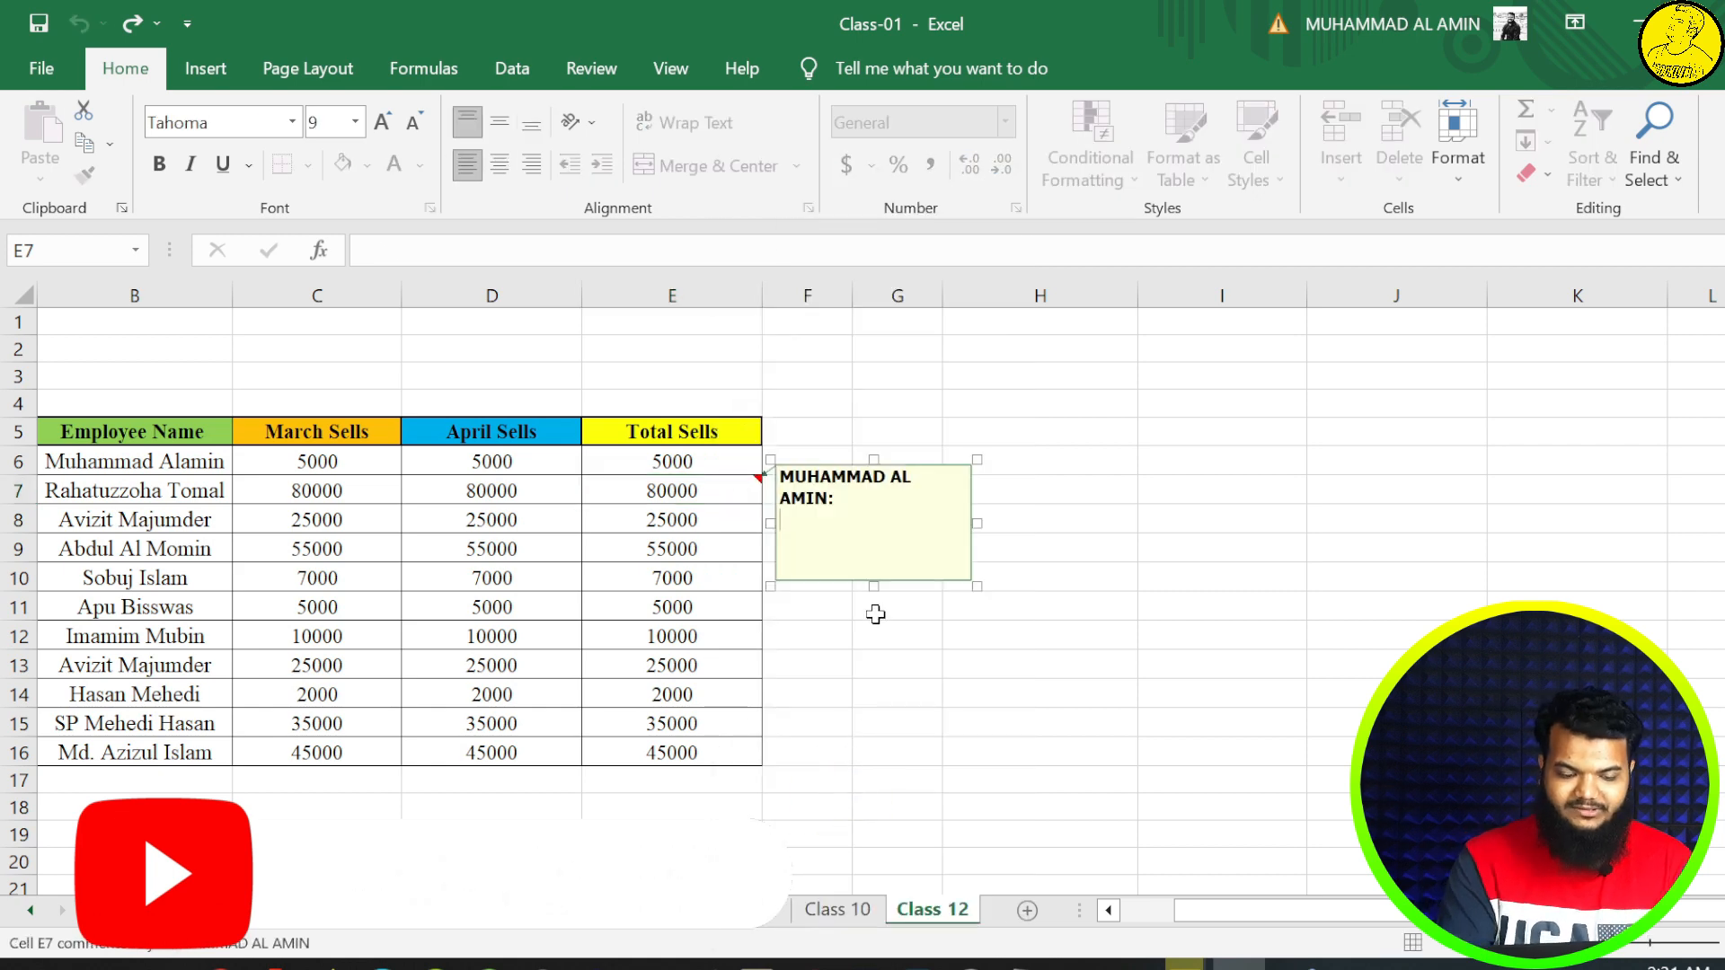
text(excellant)
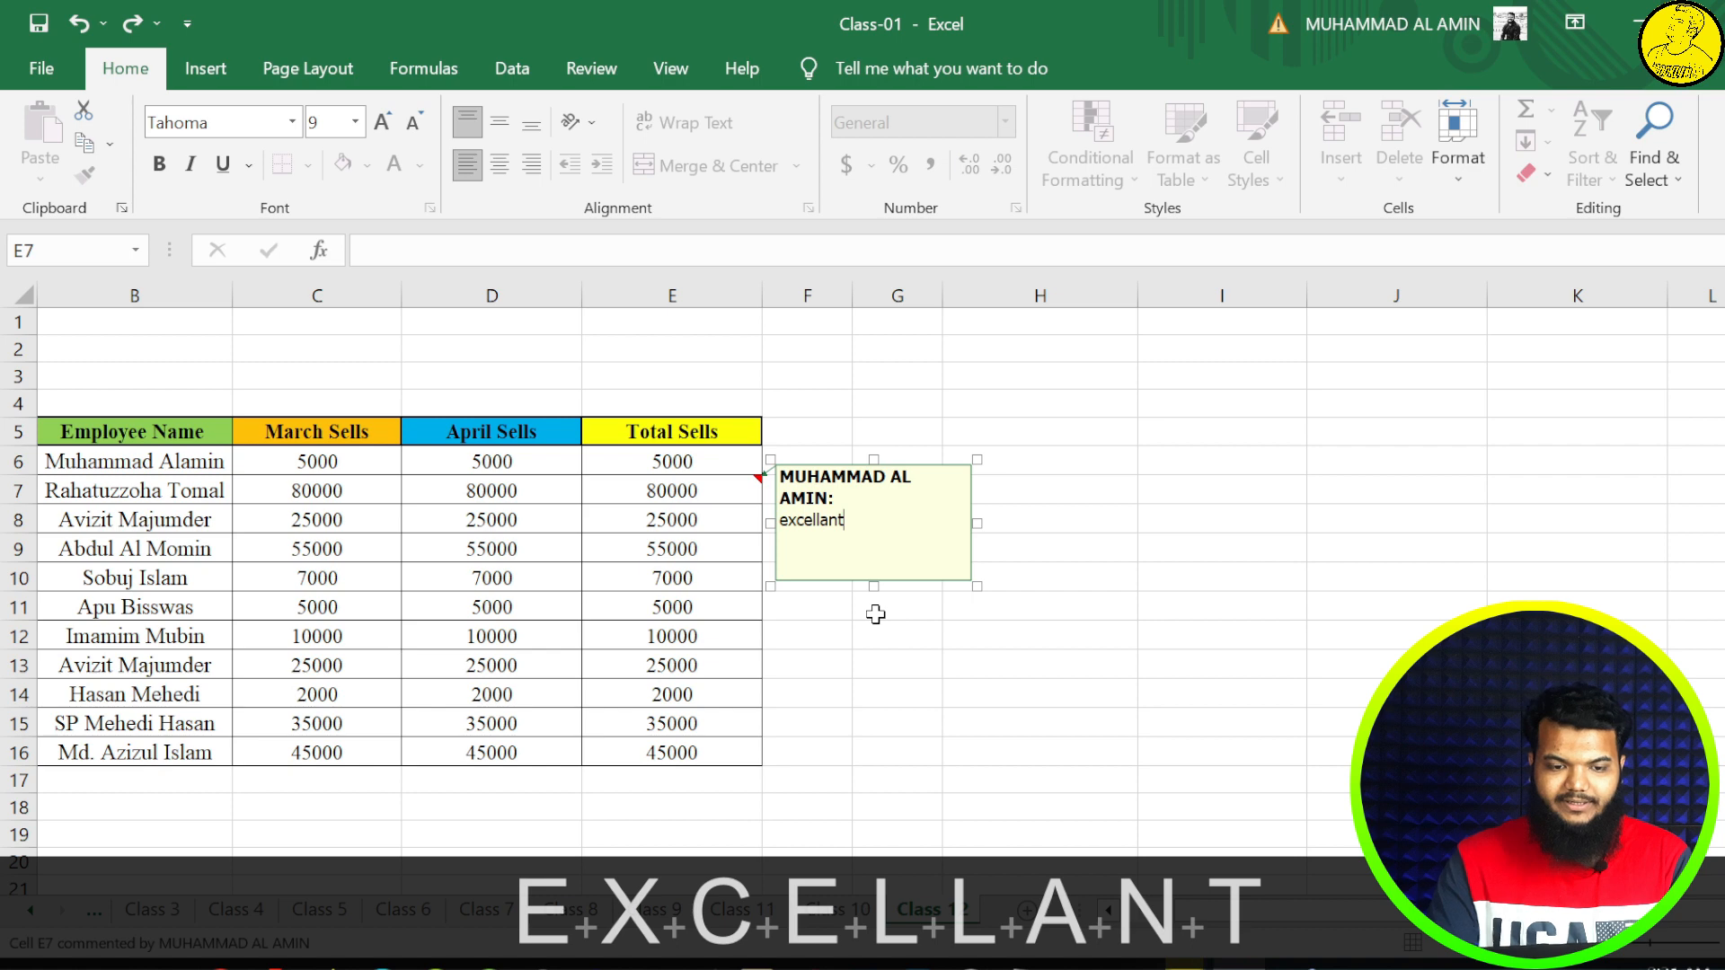
click(1070, 583)
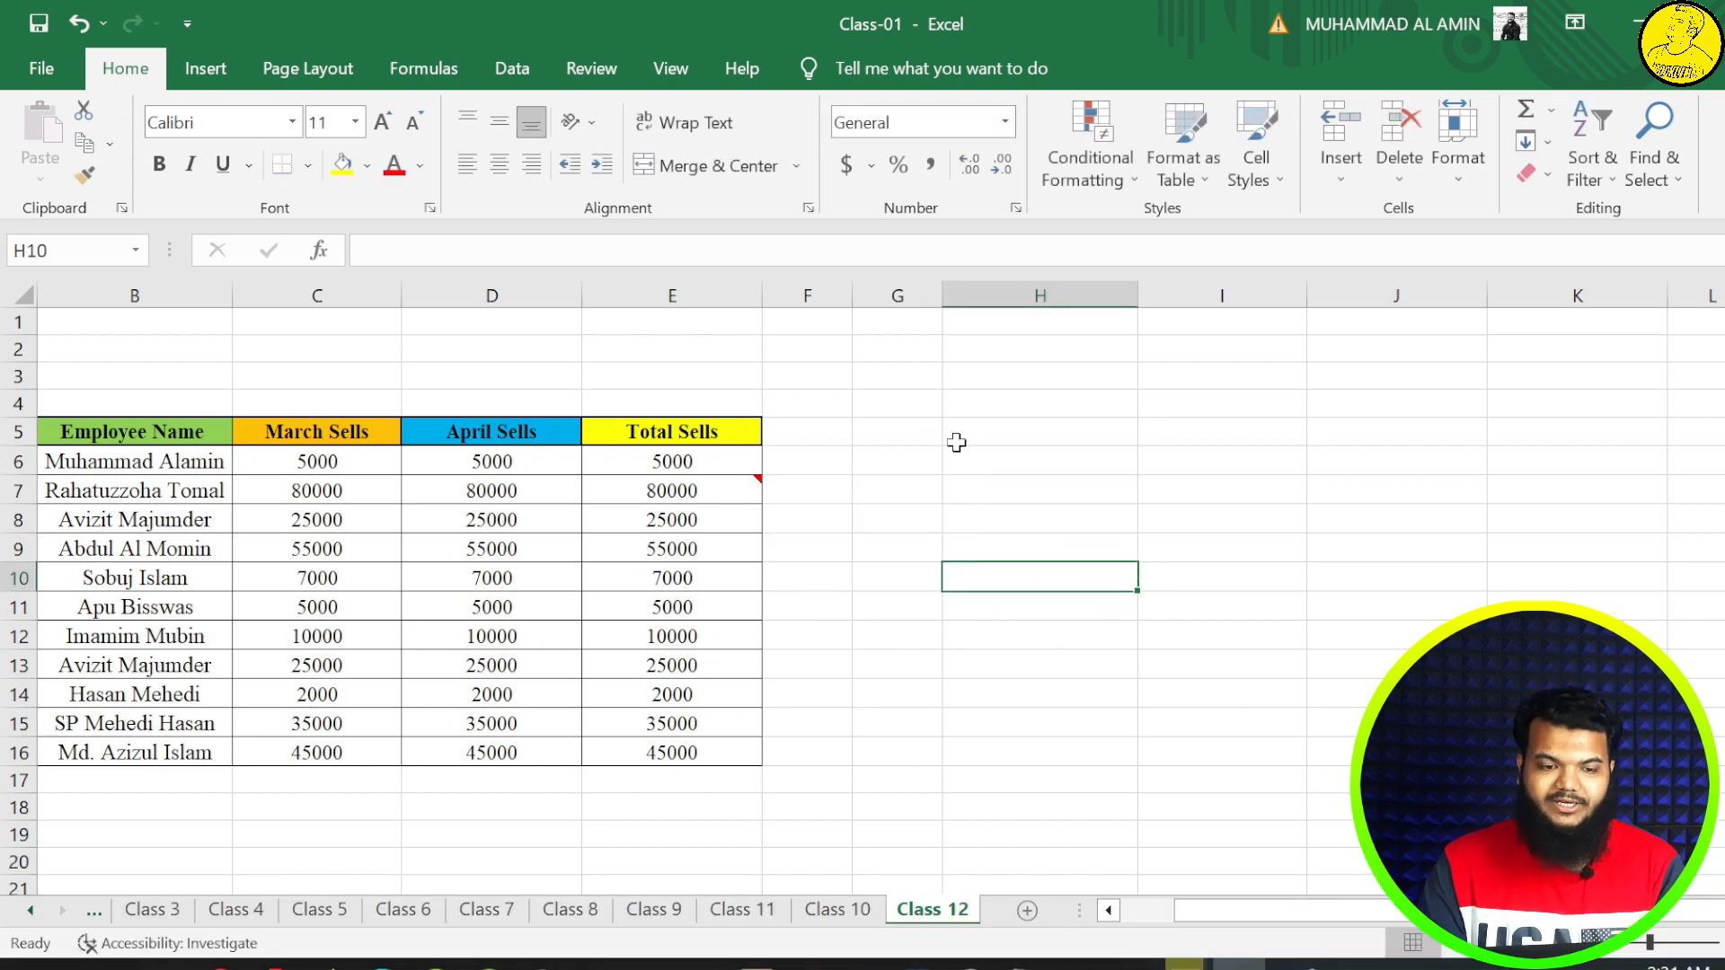
- Copy E6:E16 and use Paste Special at H6 to paste only its comments
drag(713, 466, 685, 755)
key(ctrl+c)
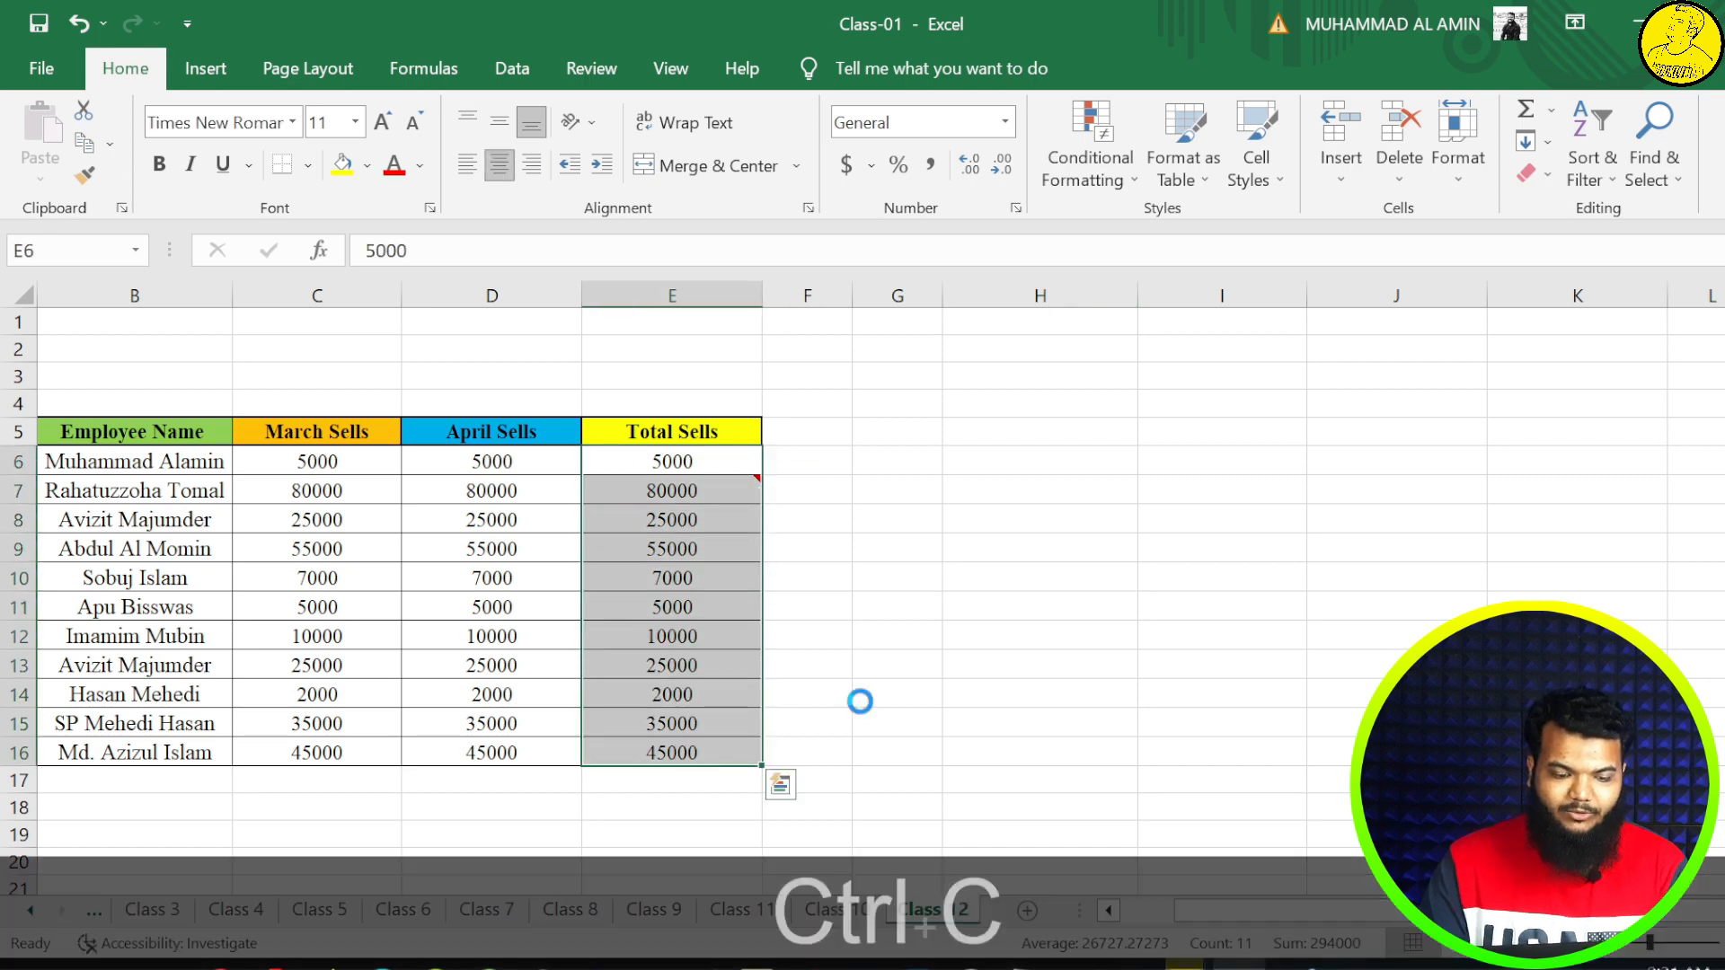
click(979, 460)
right_click(979, 461)
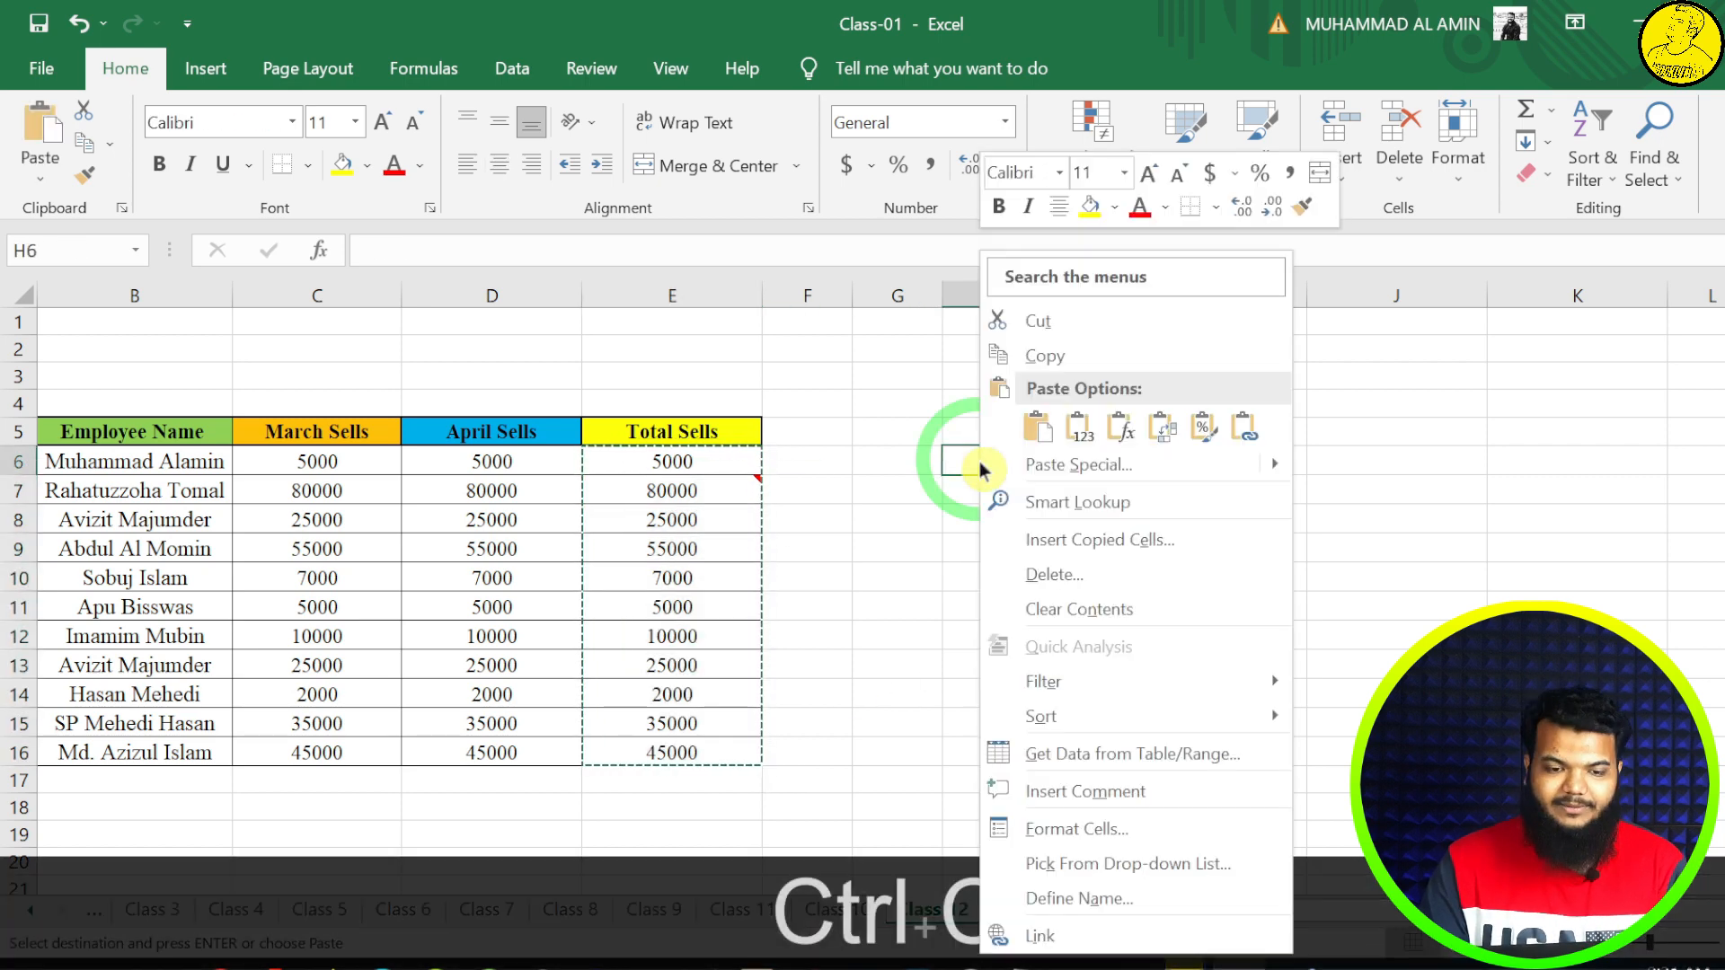
click(1010, 466)
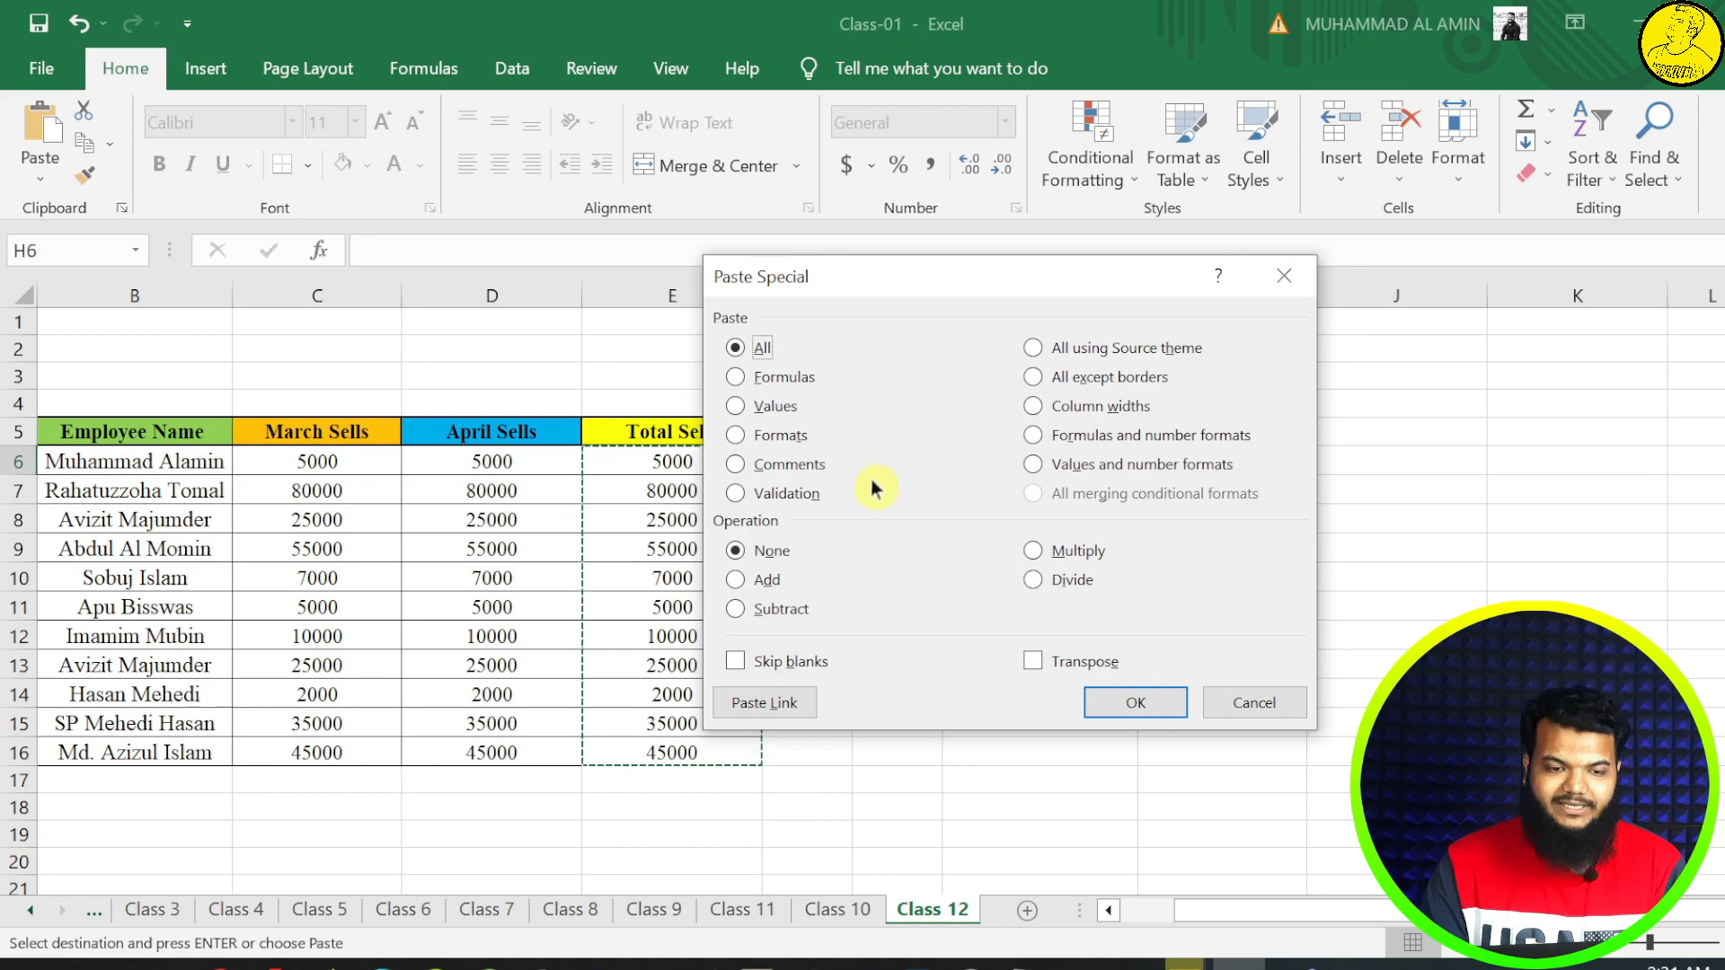
click(791, 465)
click(1153, 703)
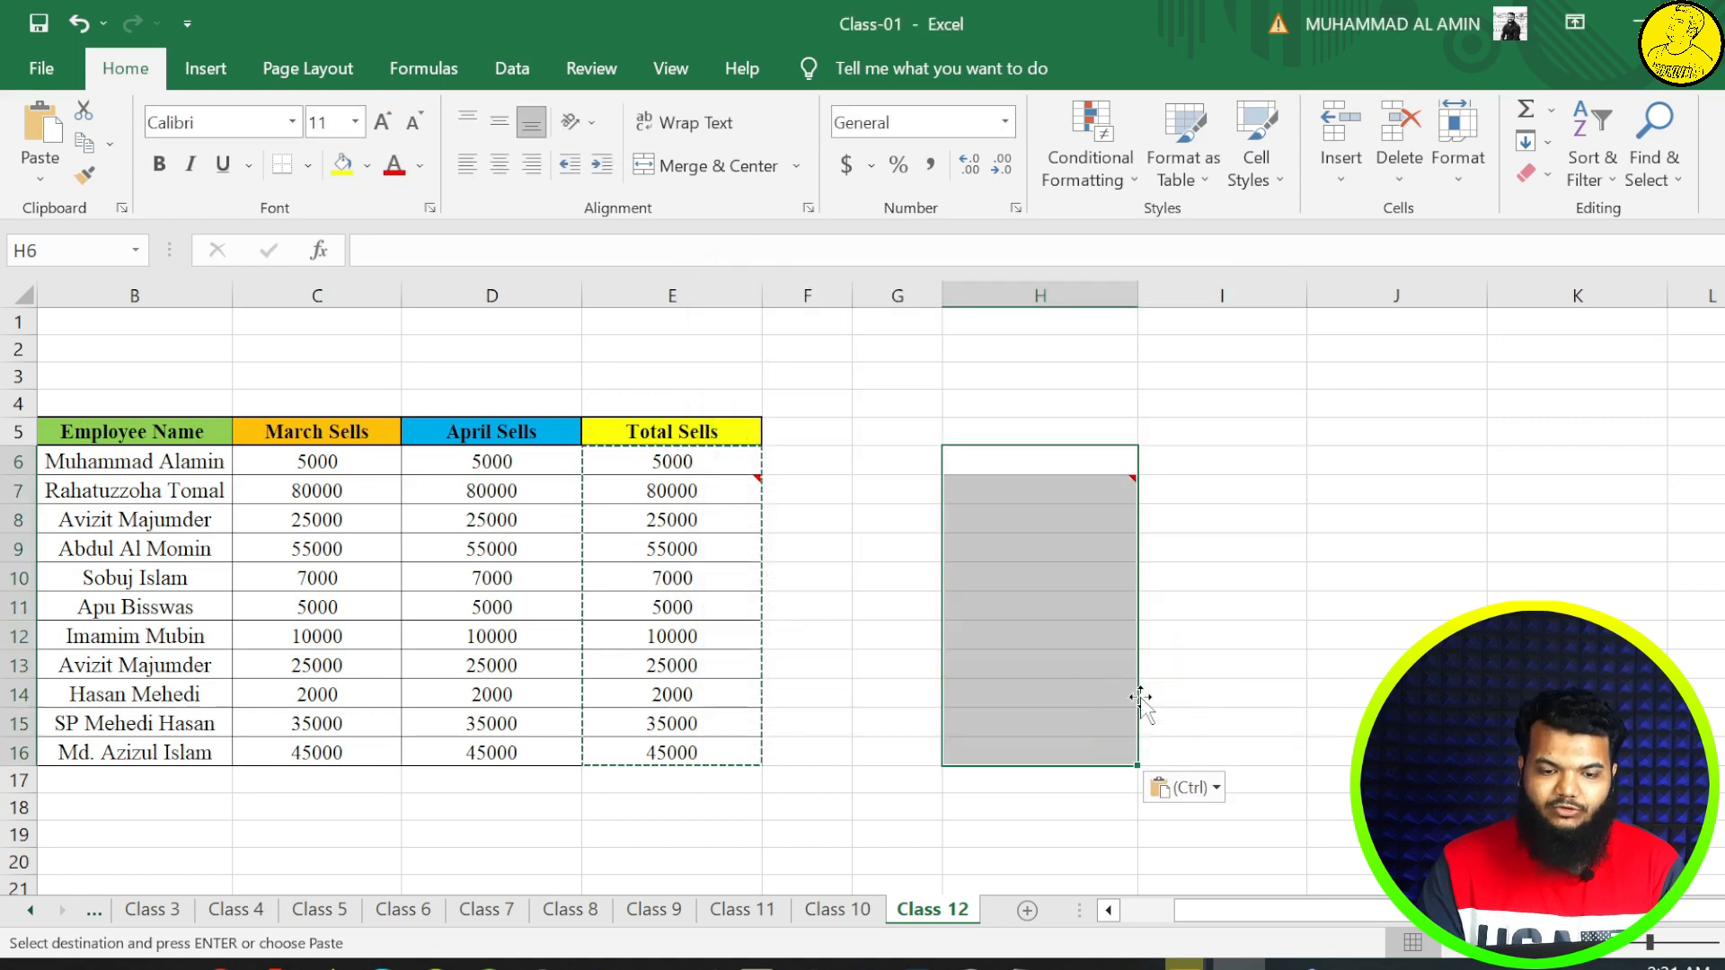
click(1102, 629)
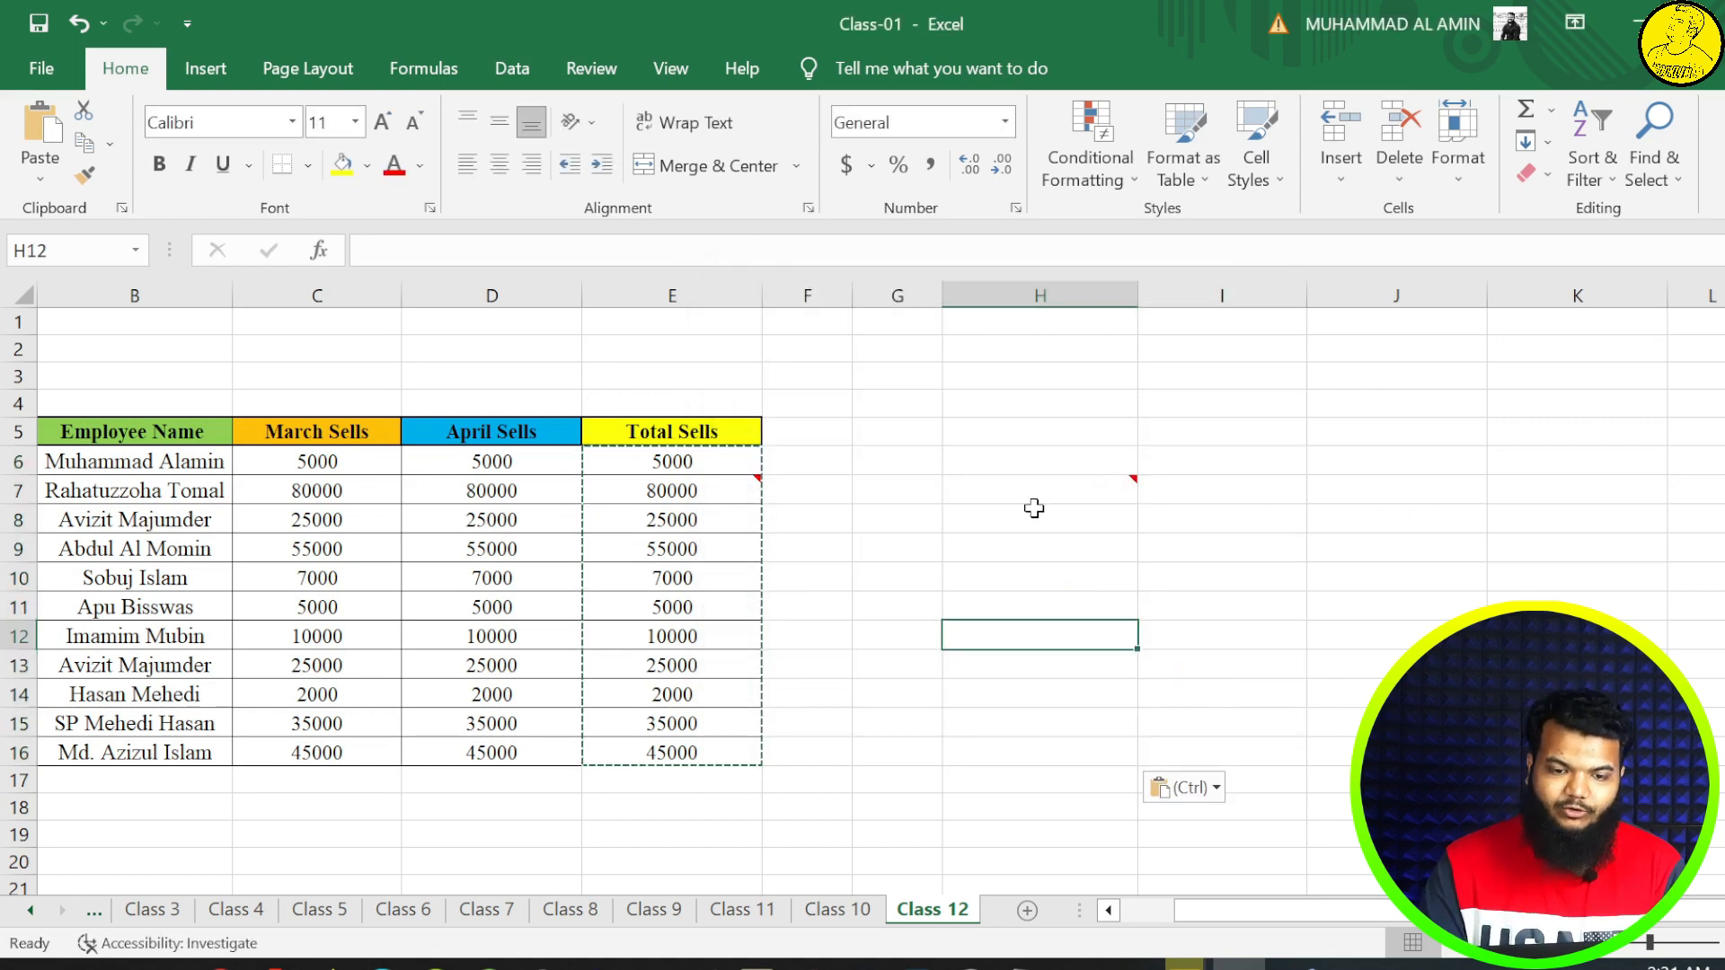
mouse_move(1129, 482)
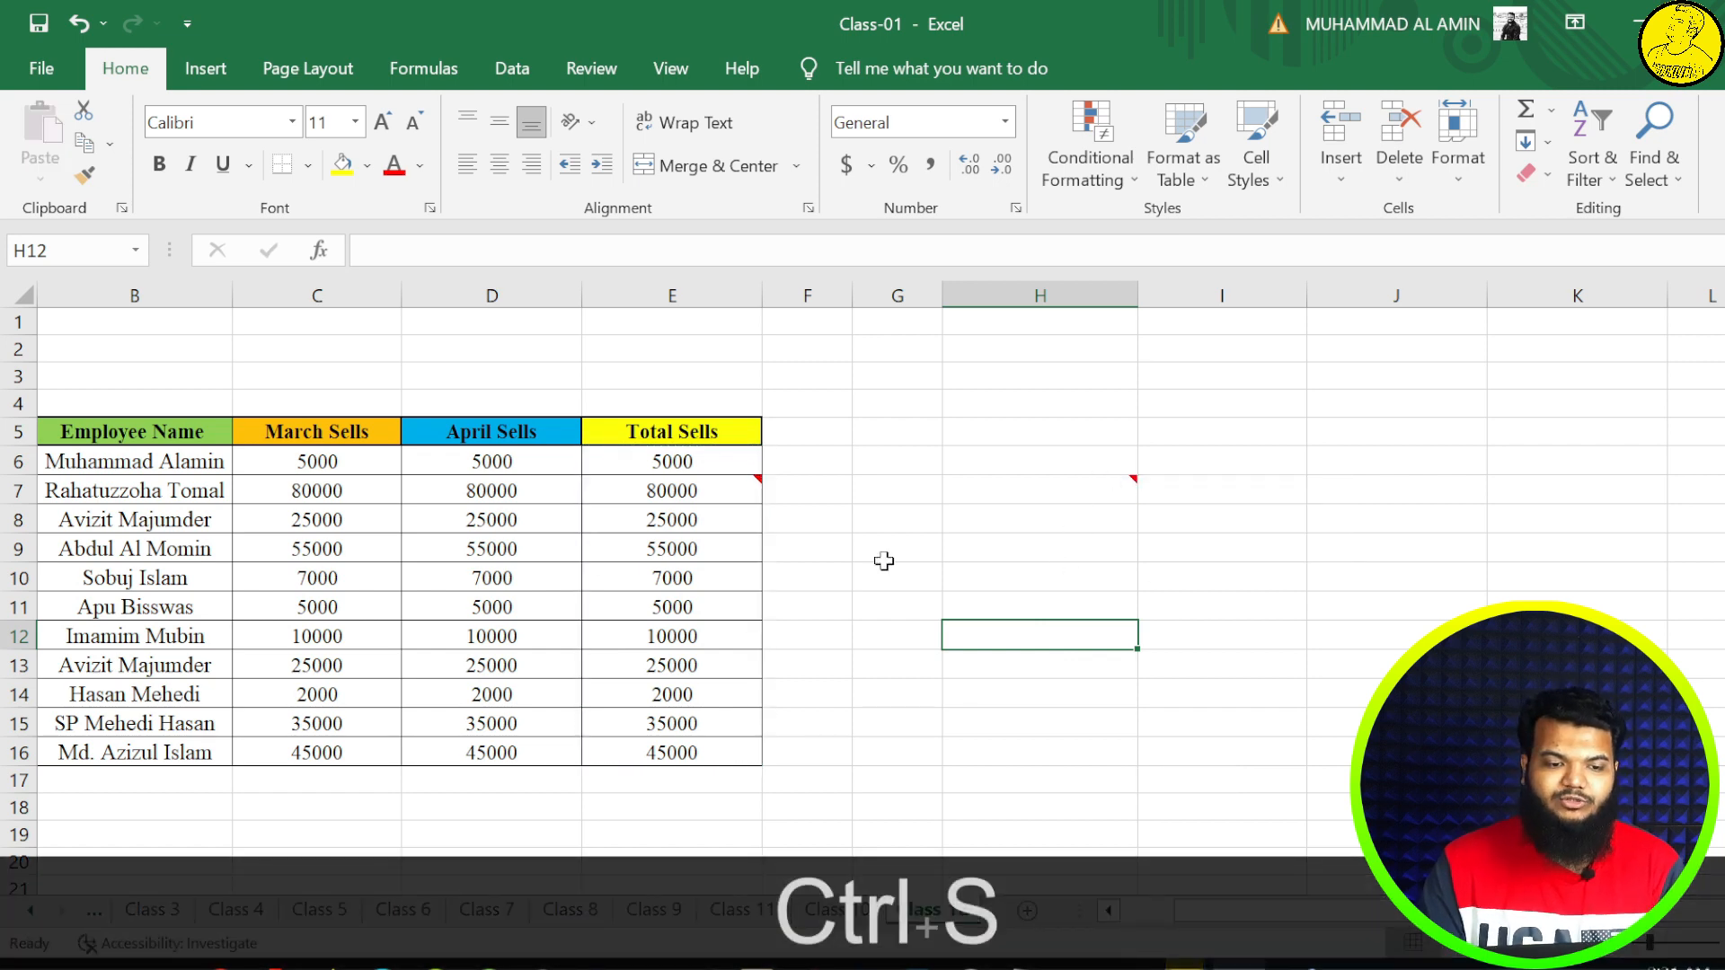
- Clear all the Total Sells values in E6:E16
double_click(663, 465)
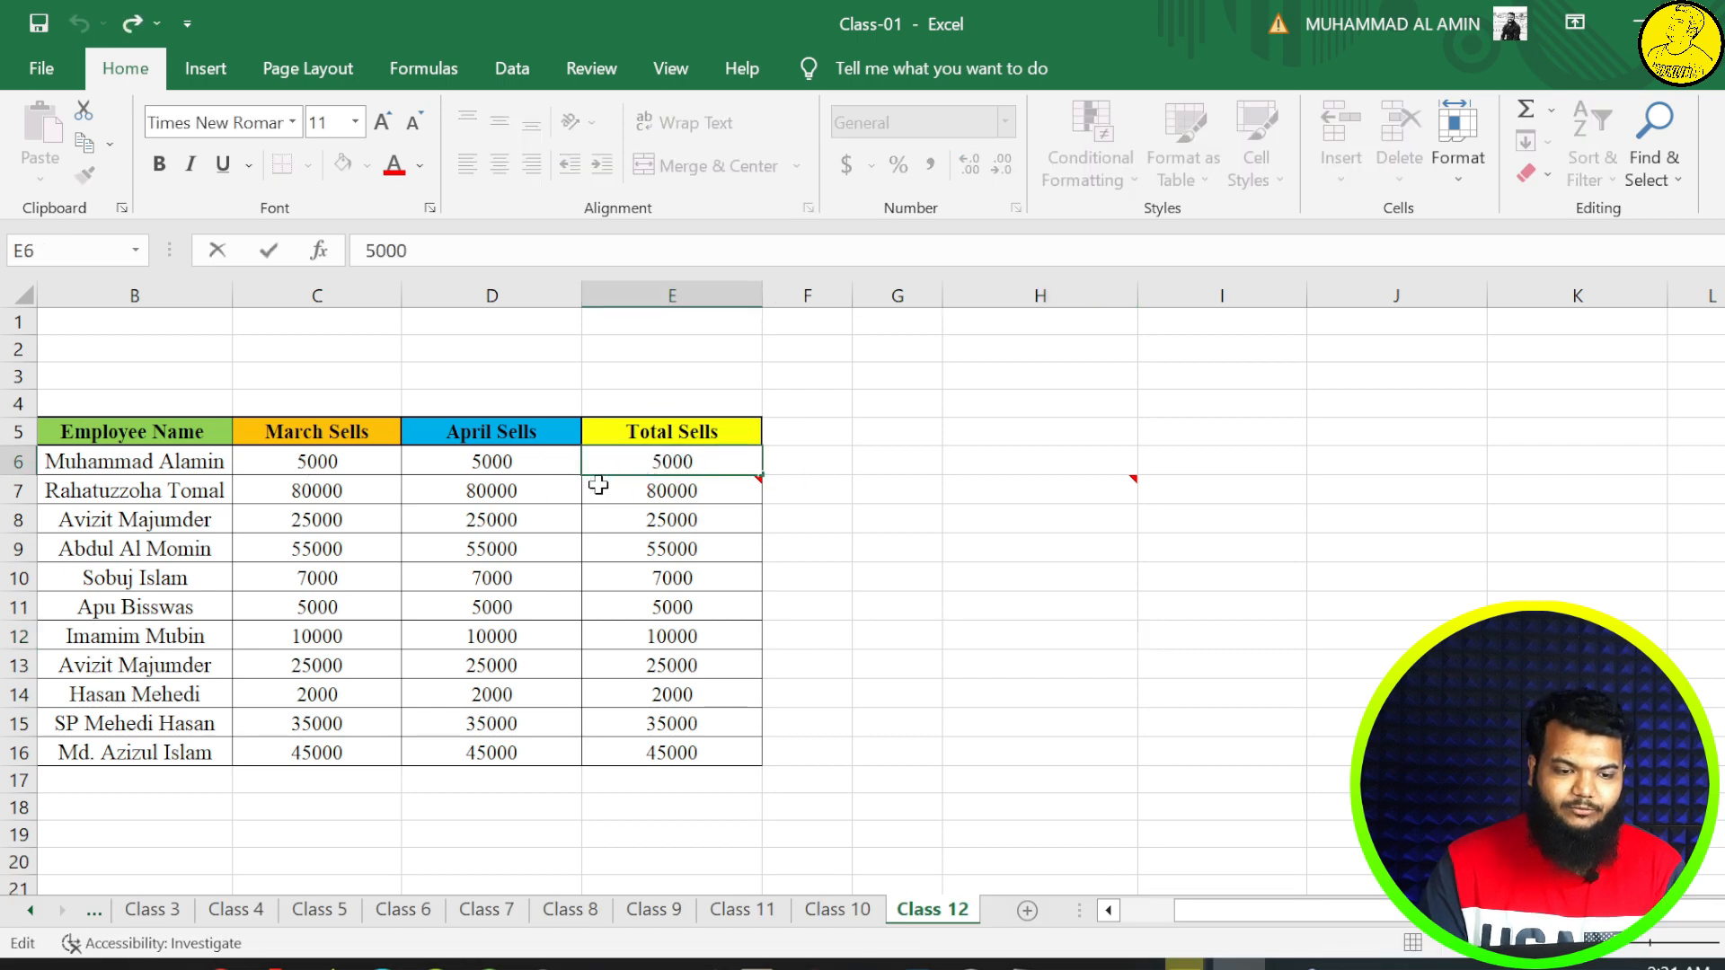
drag(589, 462, 705, 724)
click(720, 585)
key(Delete)
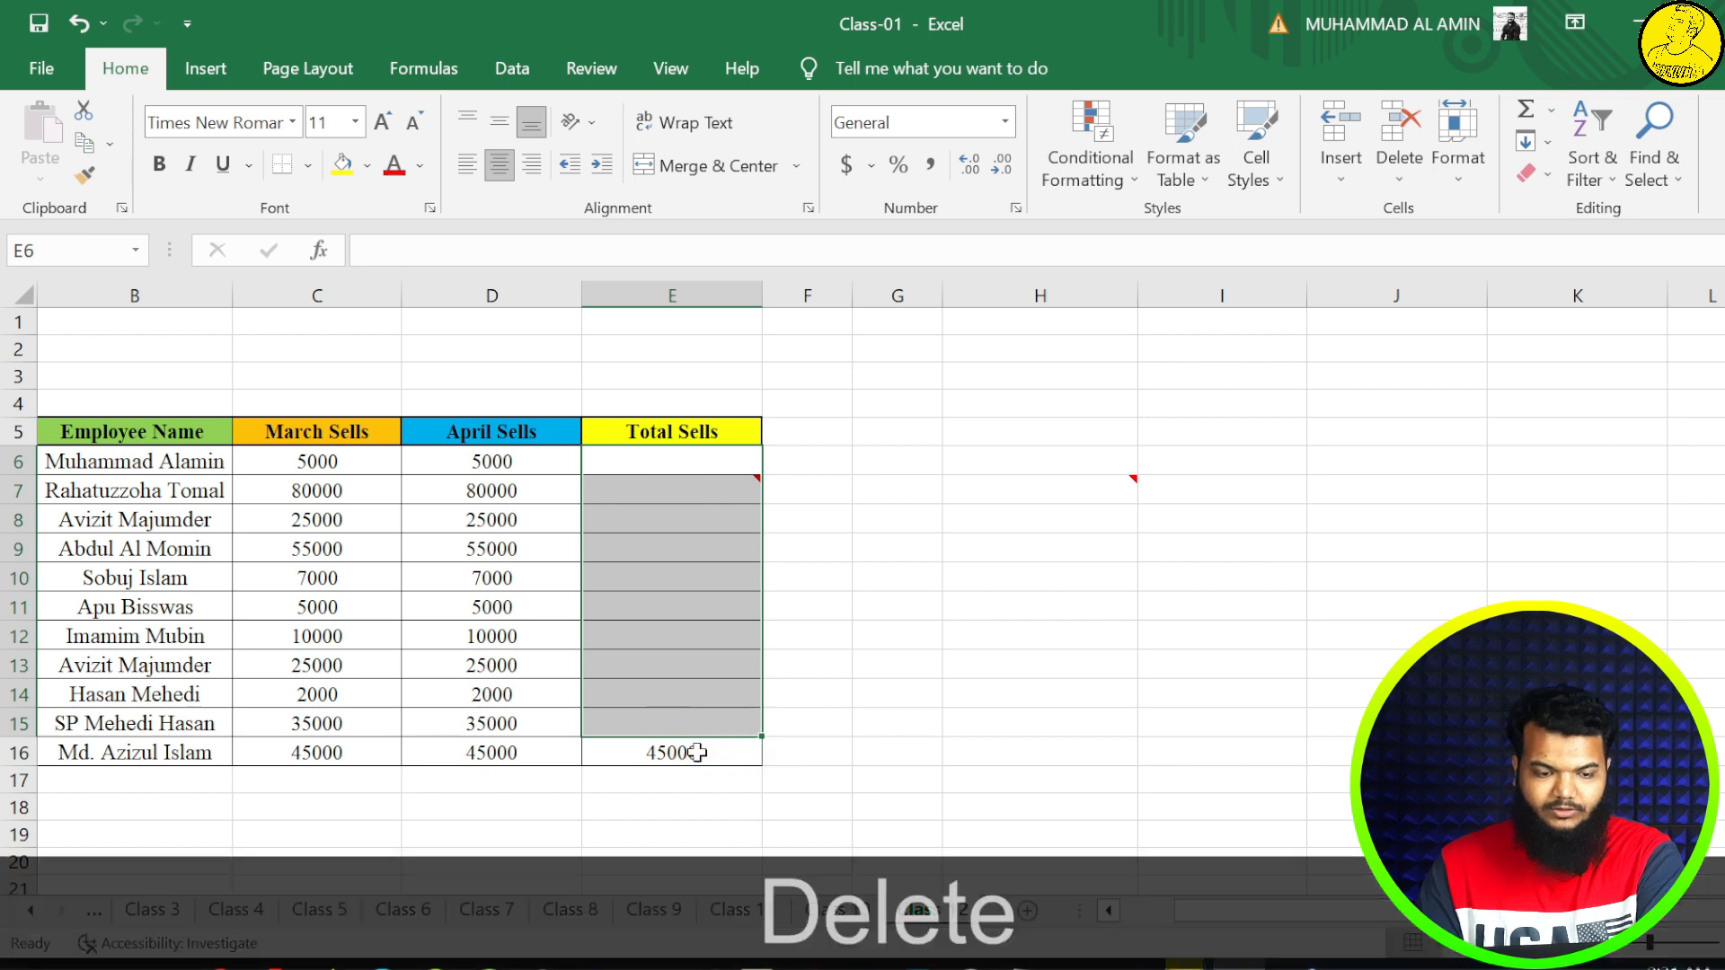
click(693, 752)
key(Delete)
- Enter the formula =SUM(C6:D6) in E6 to add the March and April sells
click(701, 462)
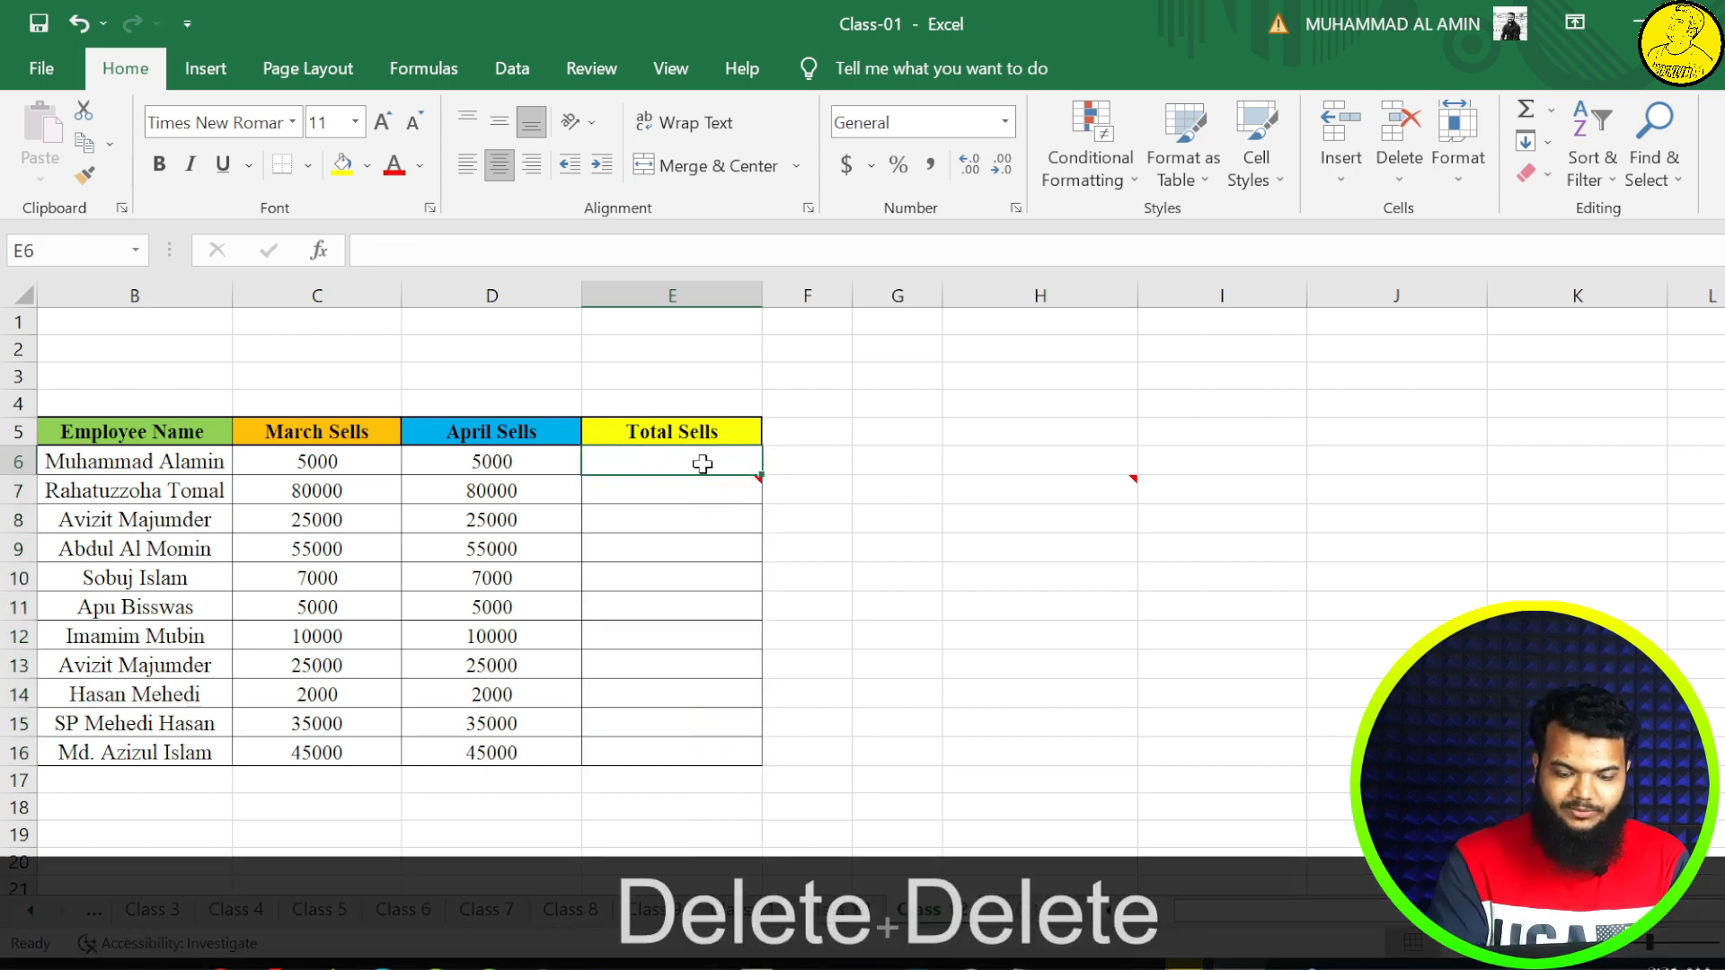
text(=sum)
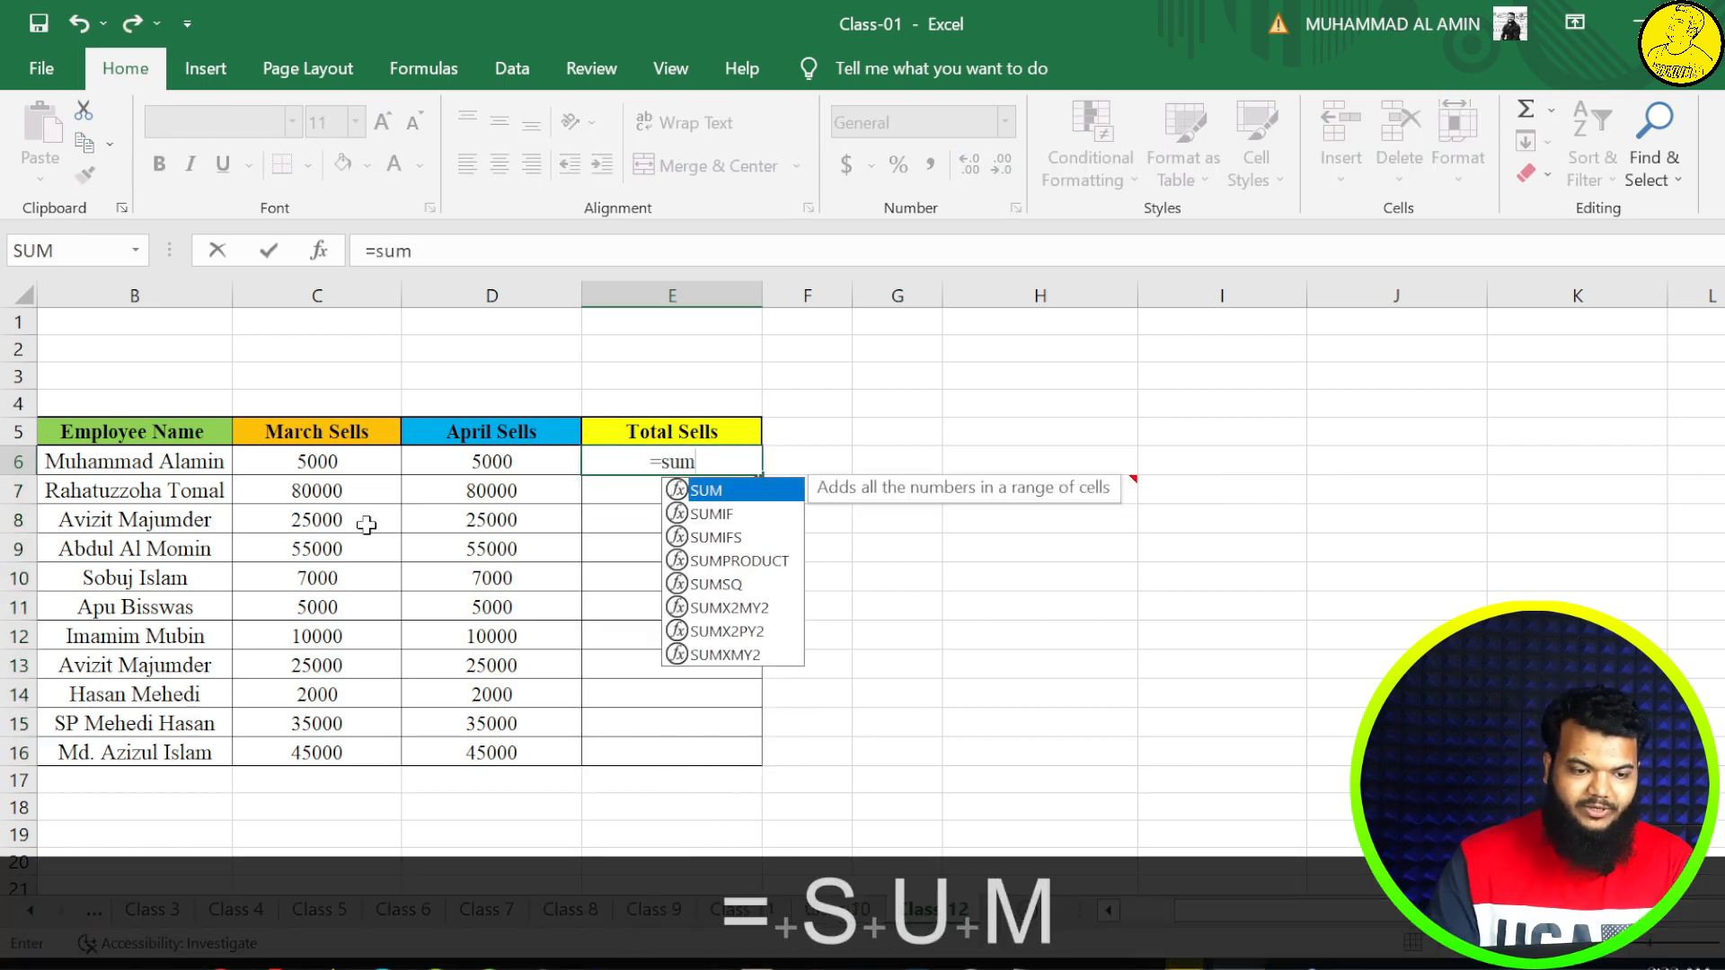
click(315, 460)
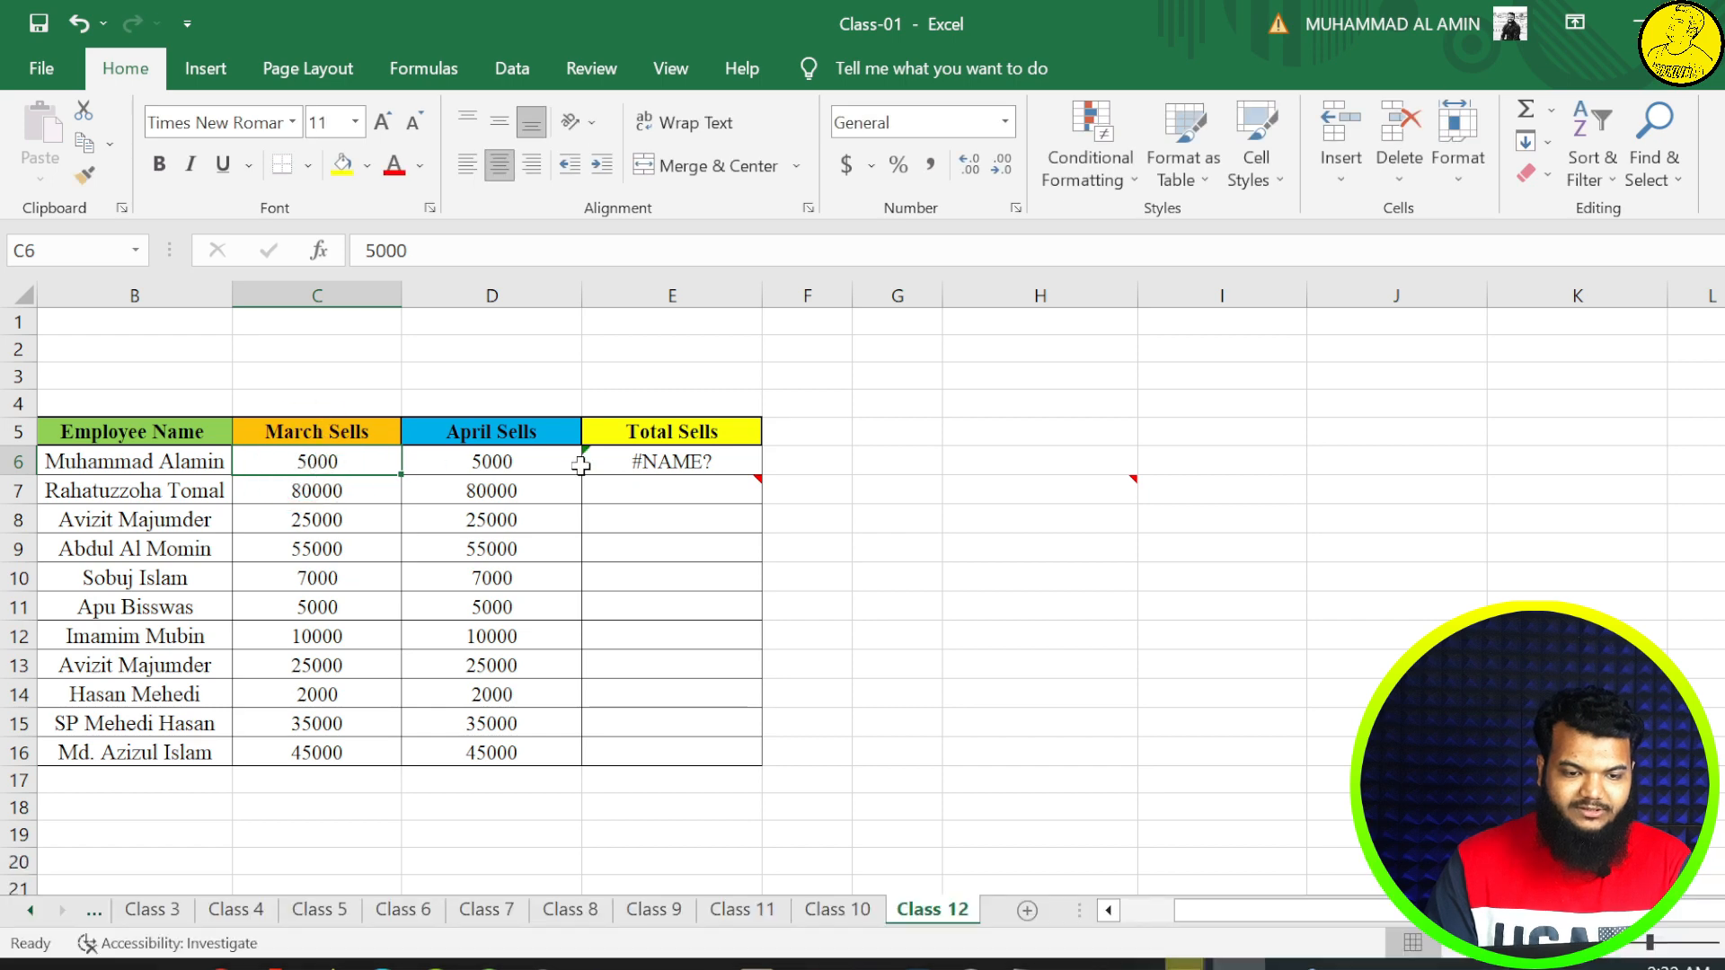
double_click(688, 464)
text(()
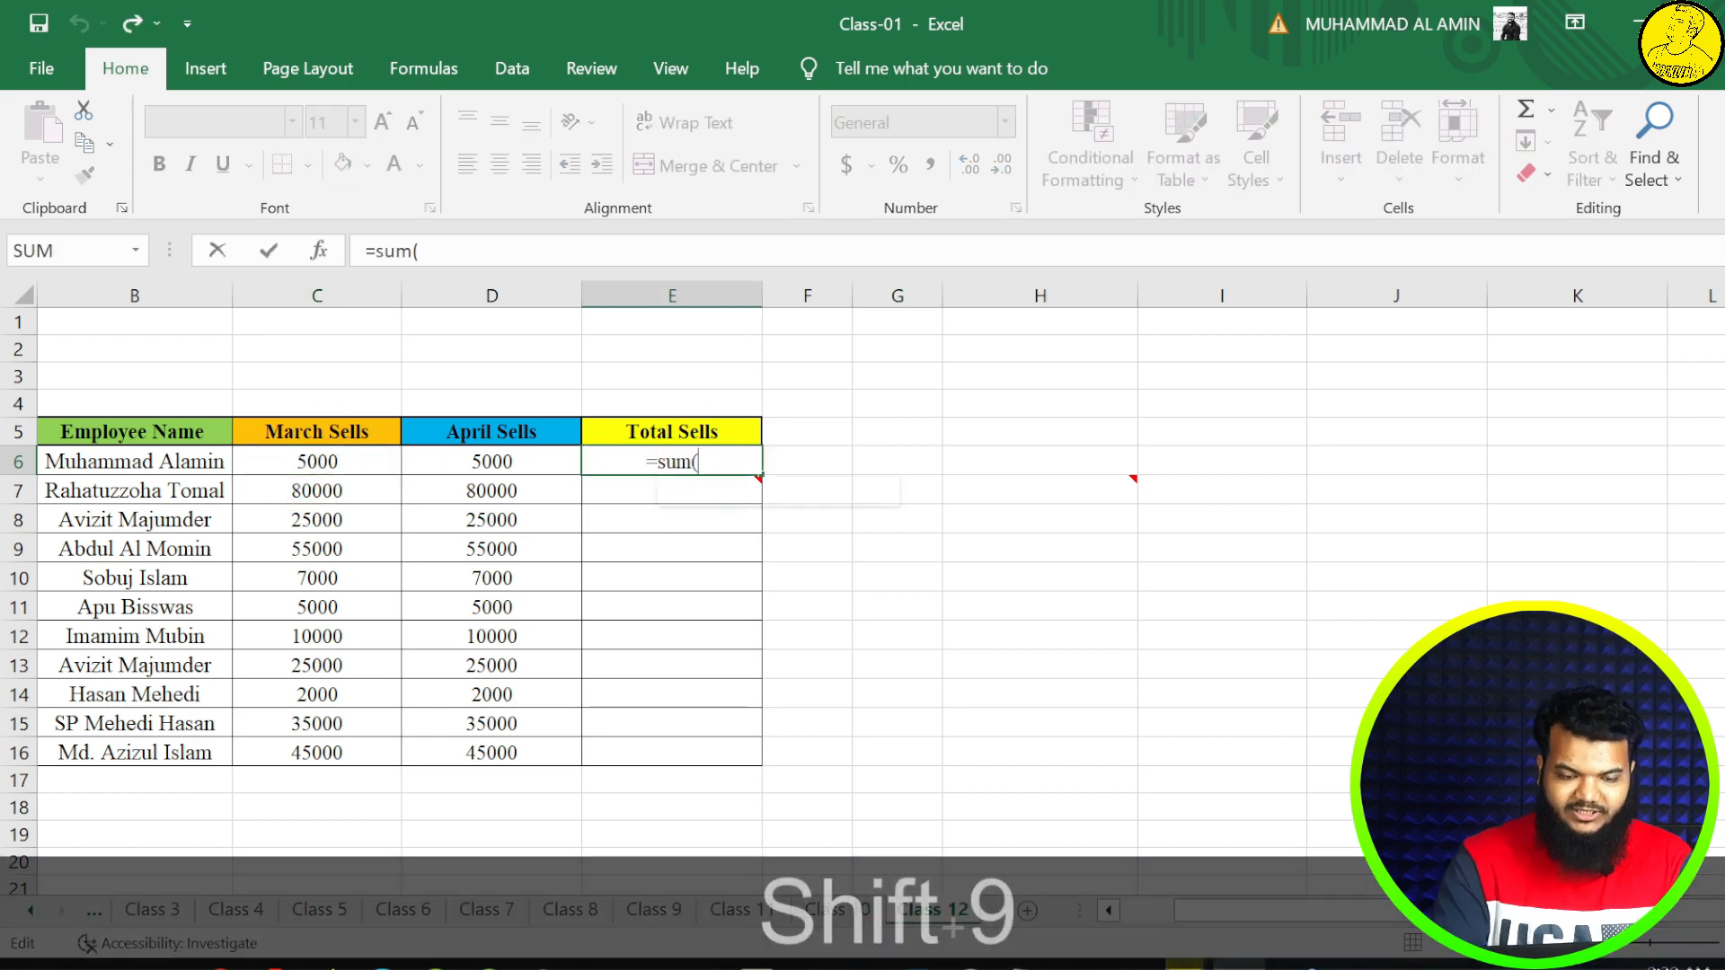
drag(372, 467, 453, 464)
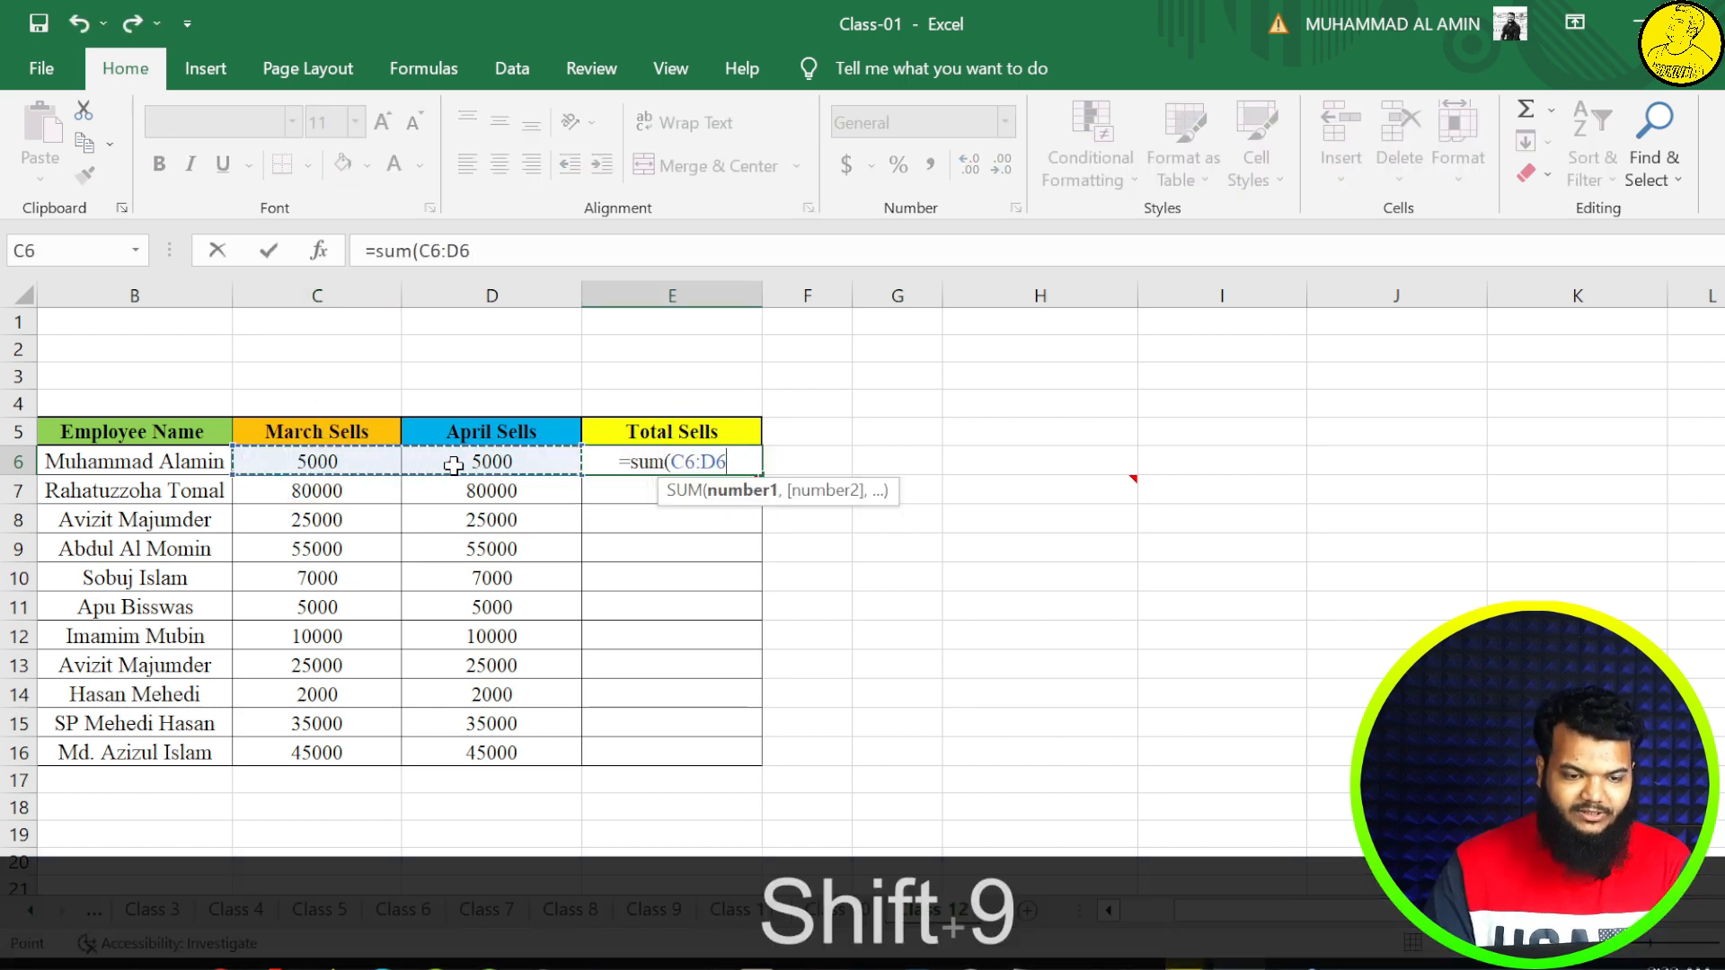
text())
key(Return)
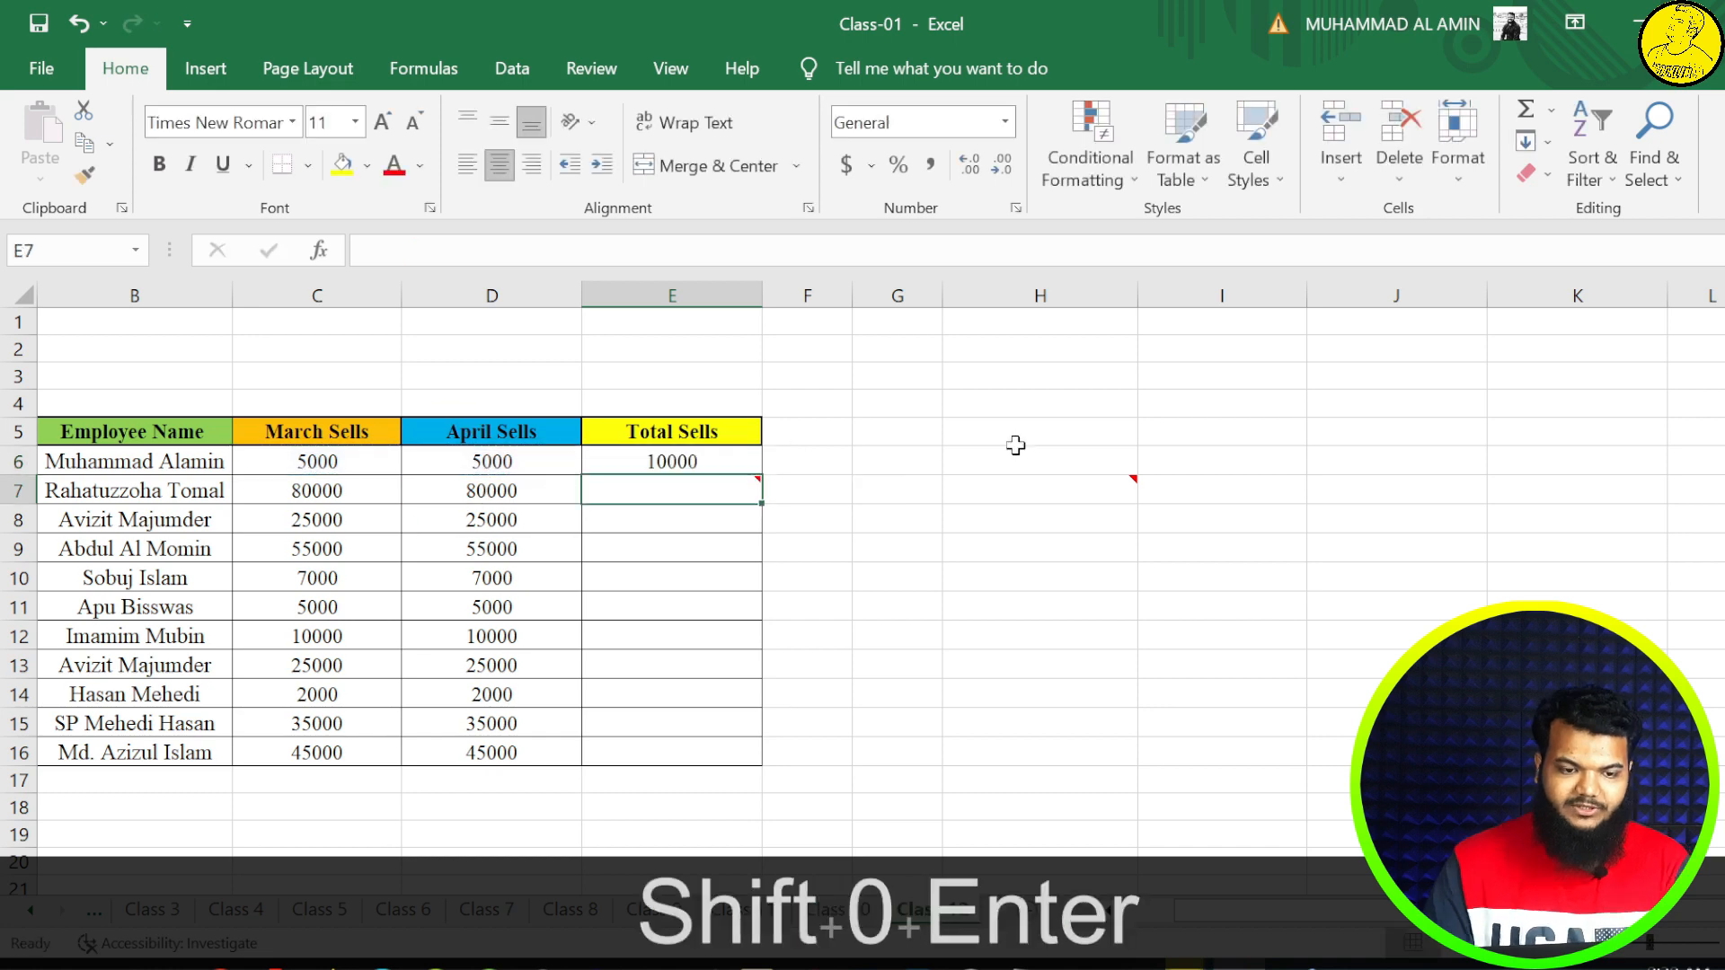
- Fill the sum formula from E6 down to E16
click(752, 459)
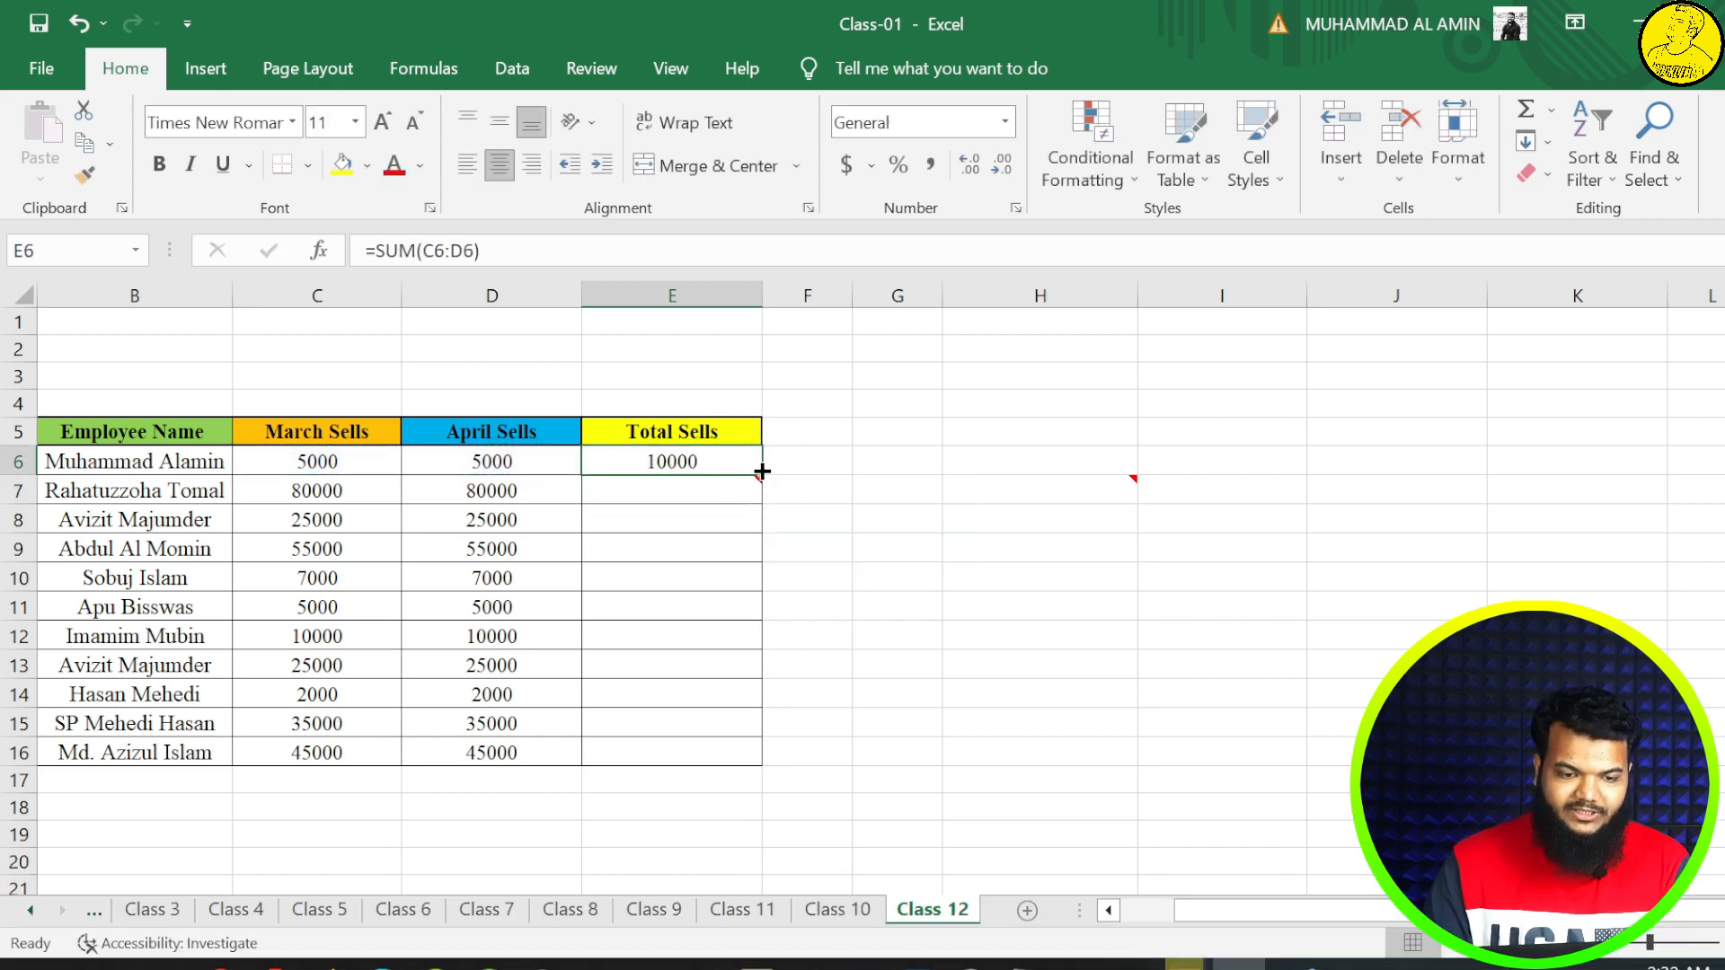
drag(762, 474, 688, 757)
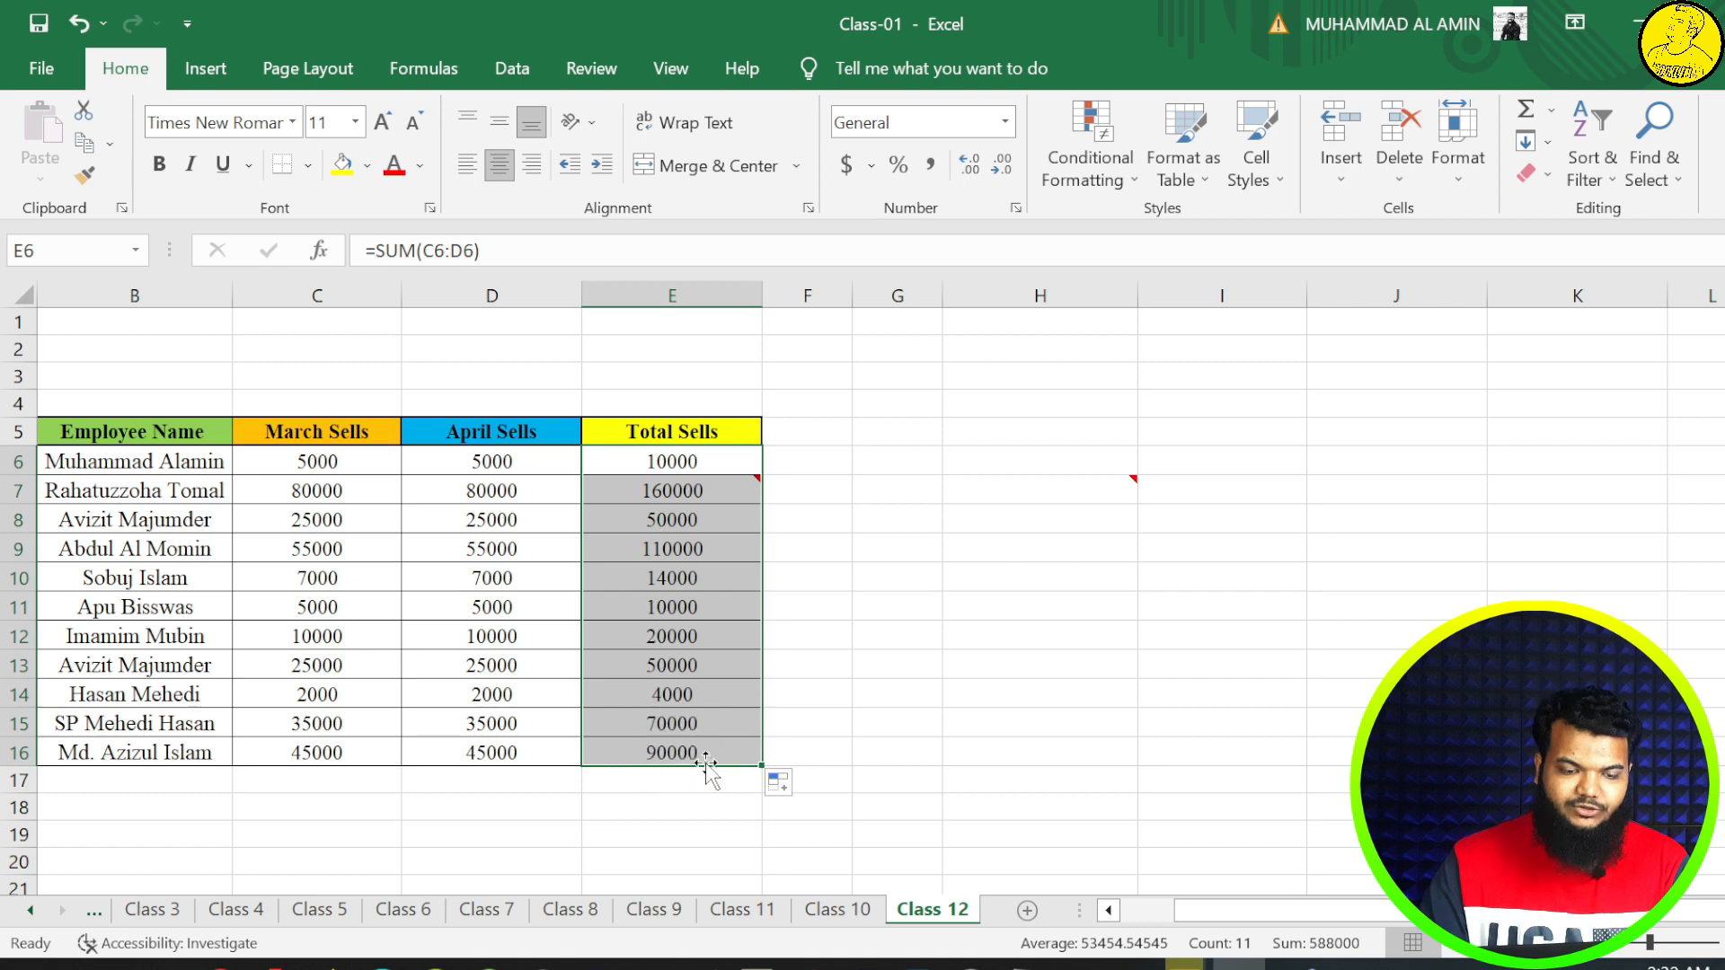
click(873, 632)
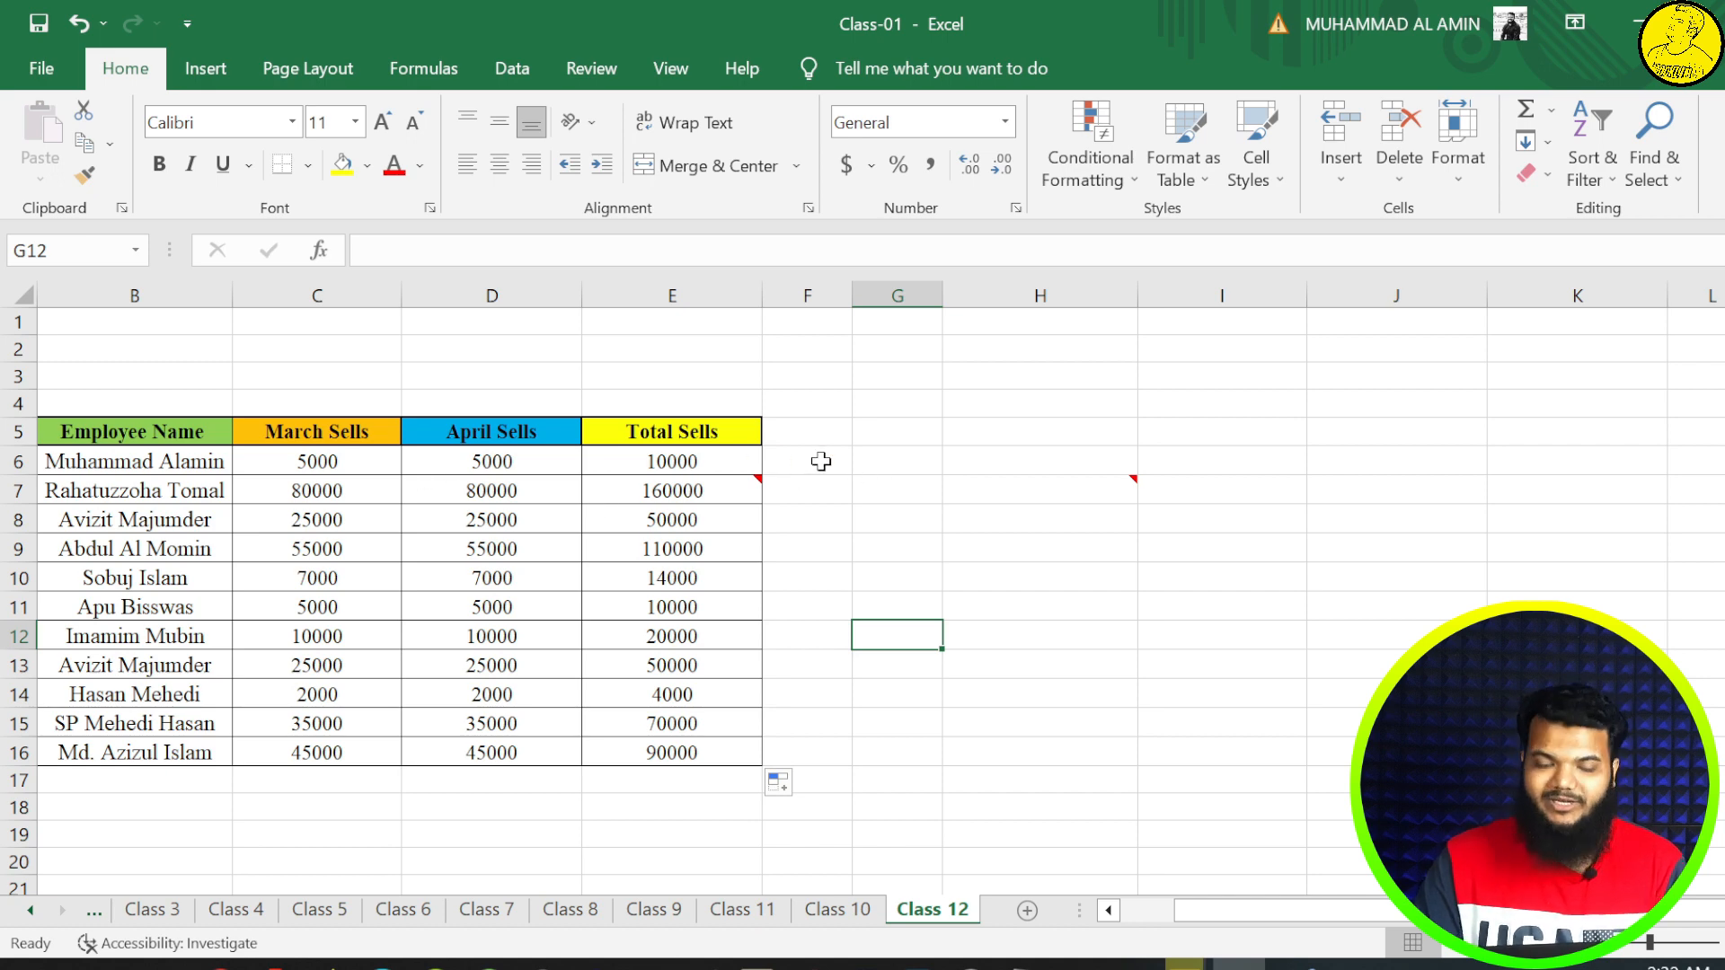
click(992, 465)
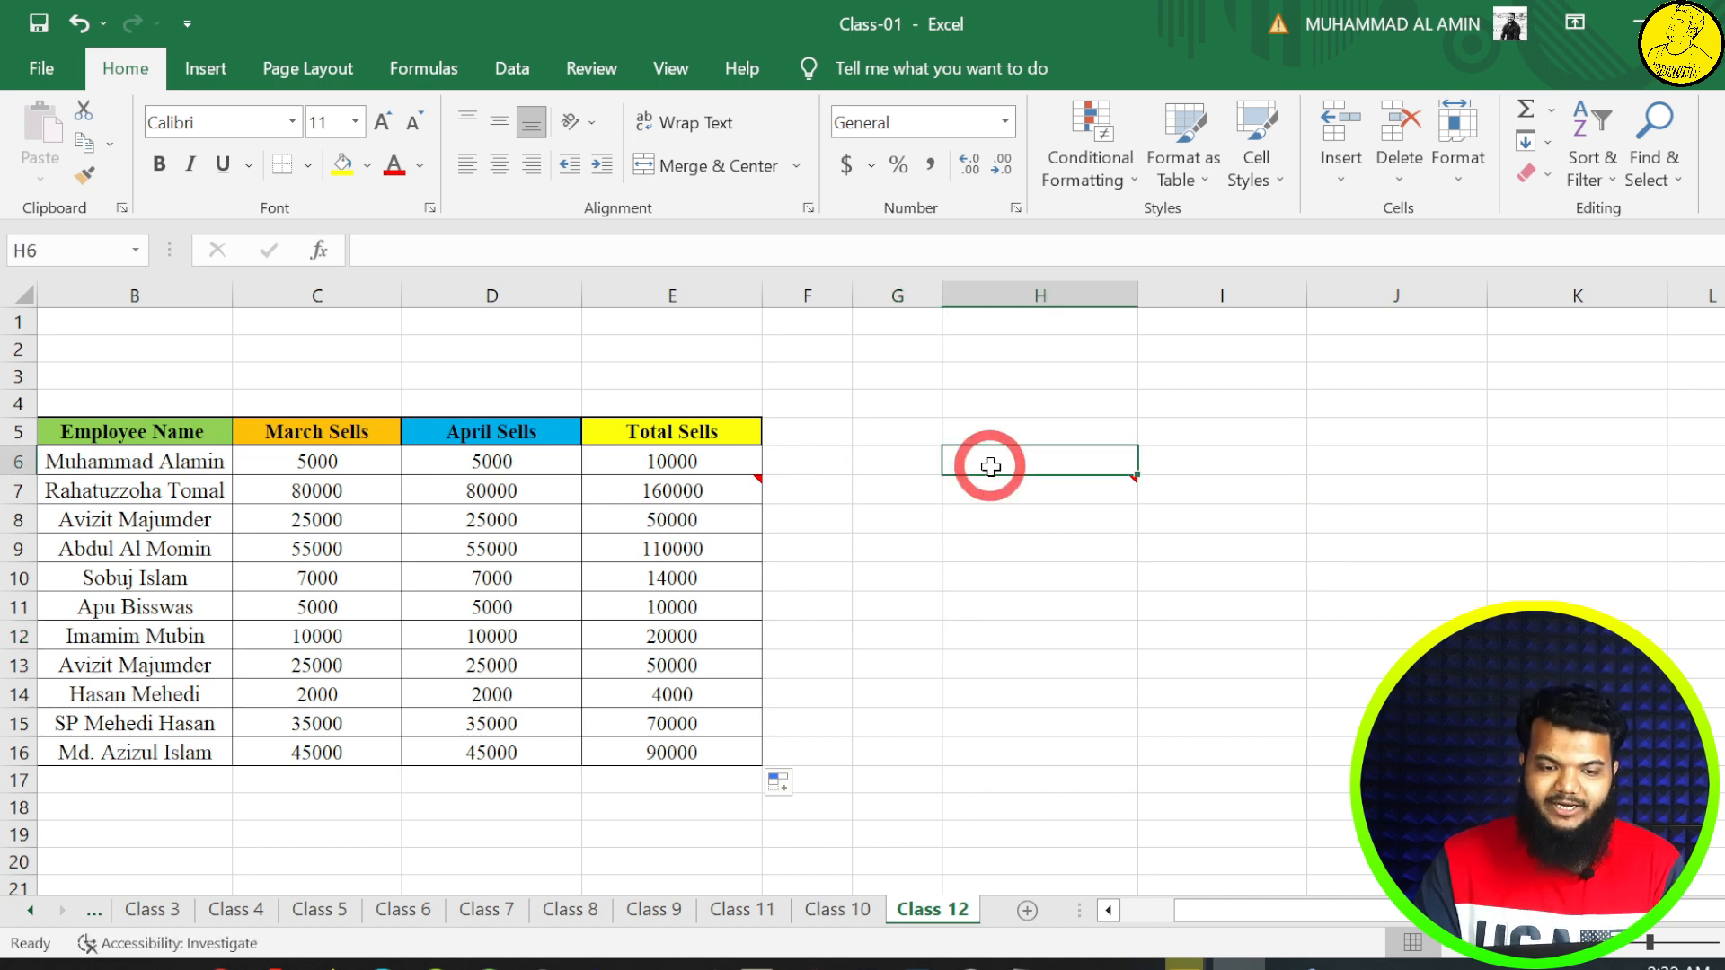
click(1177, 469)
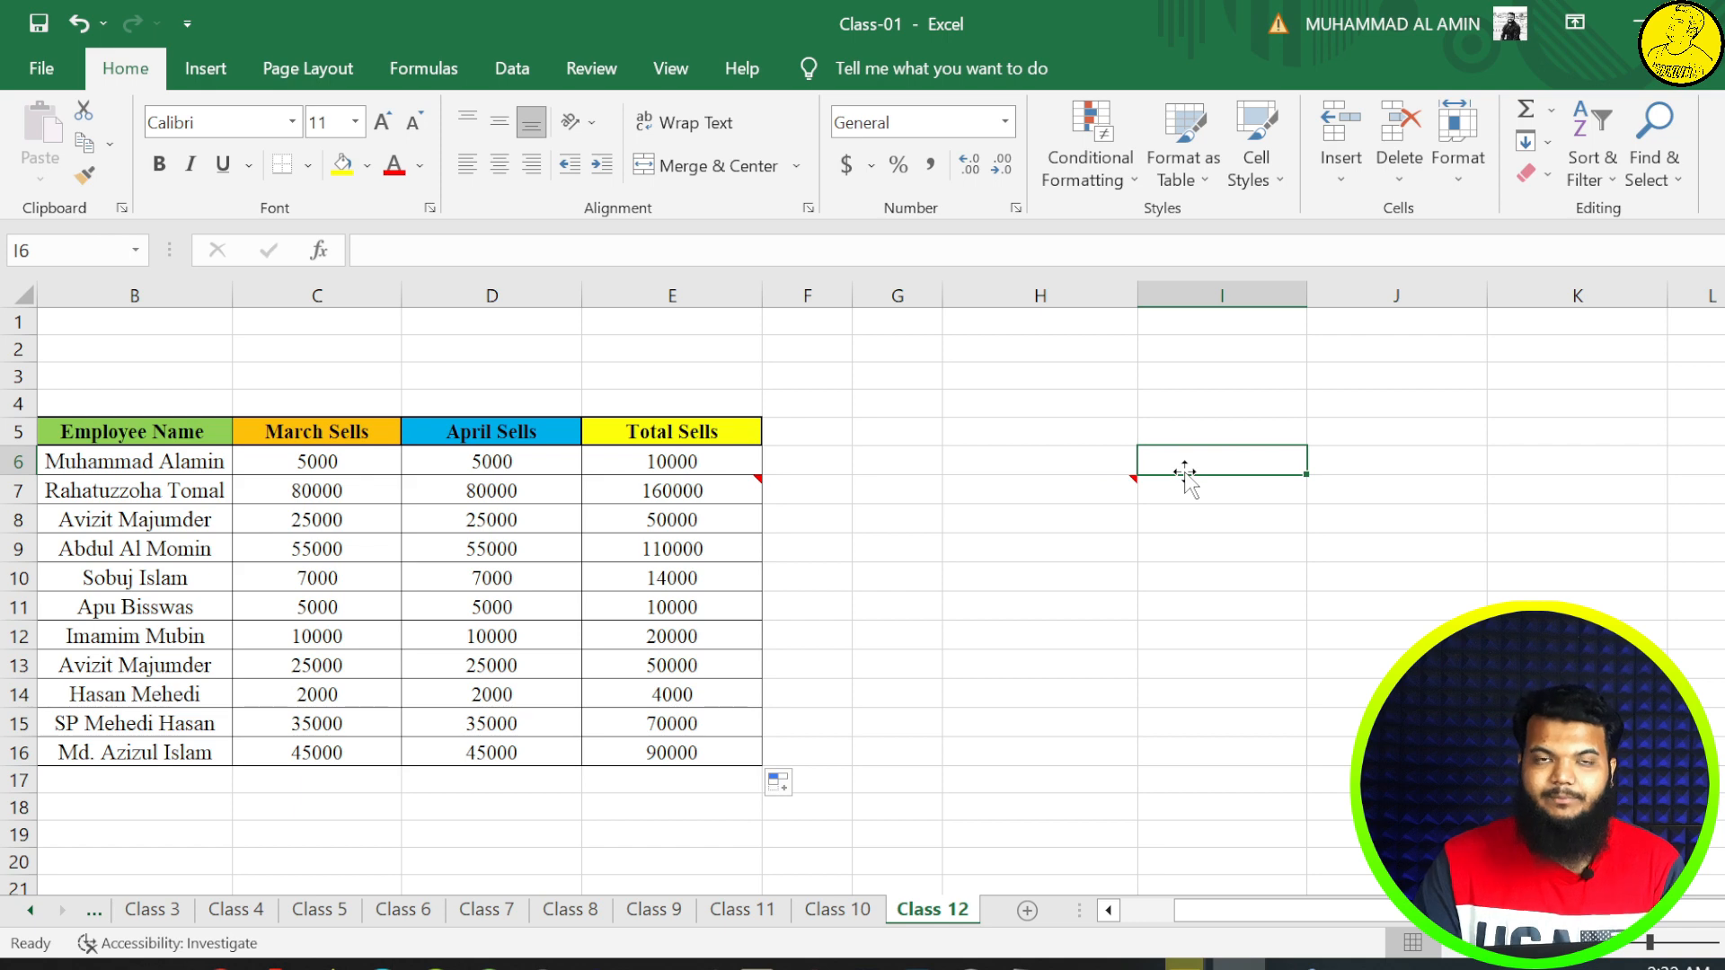
mouse_move(1063, 475)
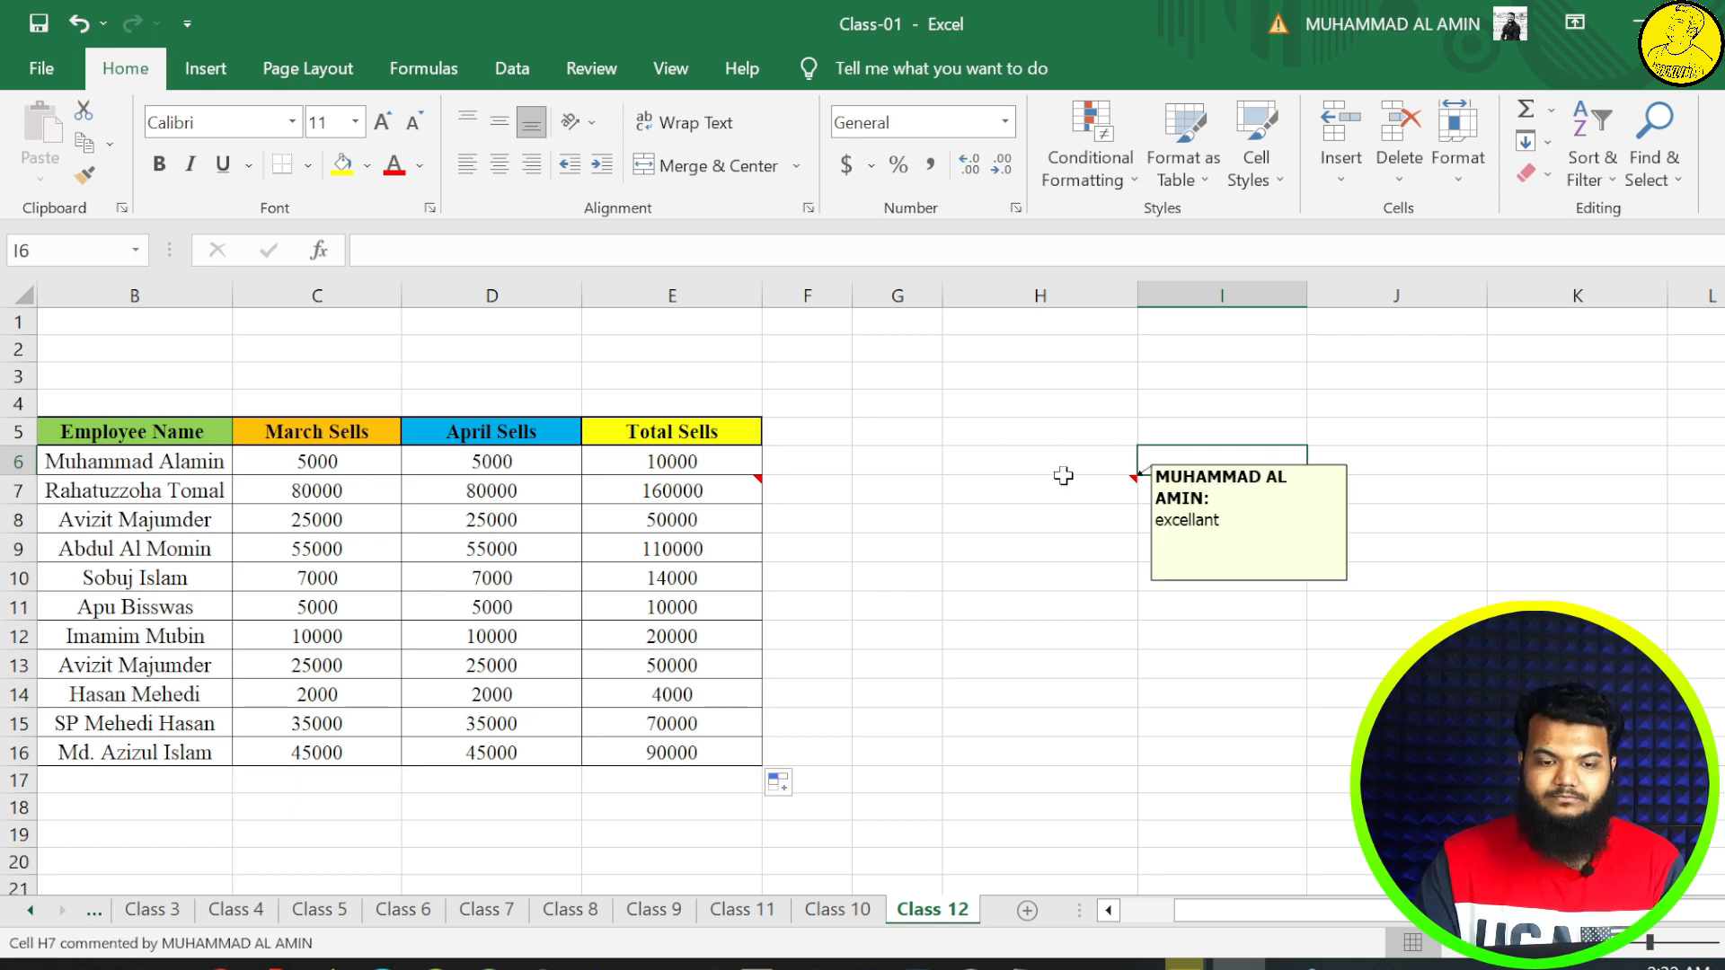
right_click(1214, 456)
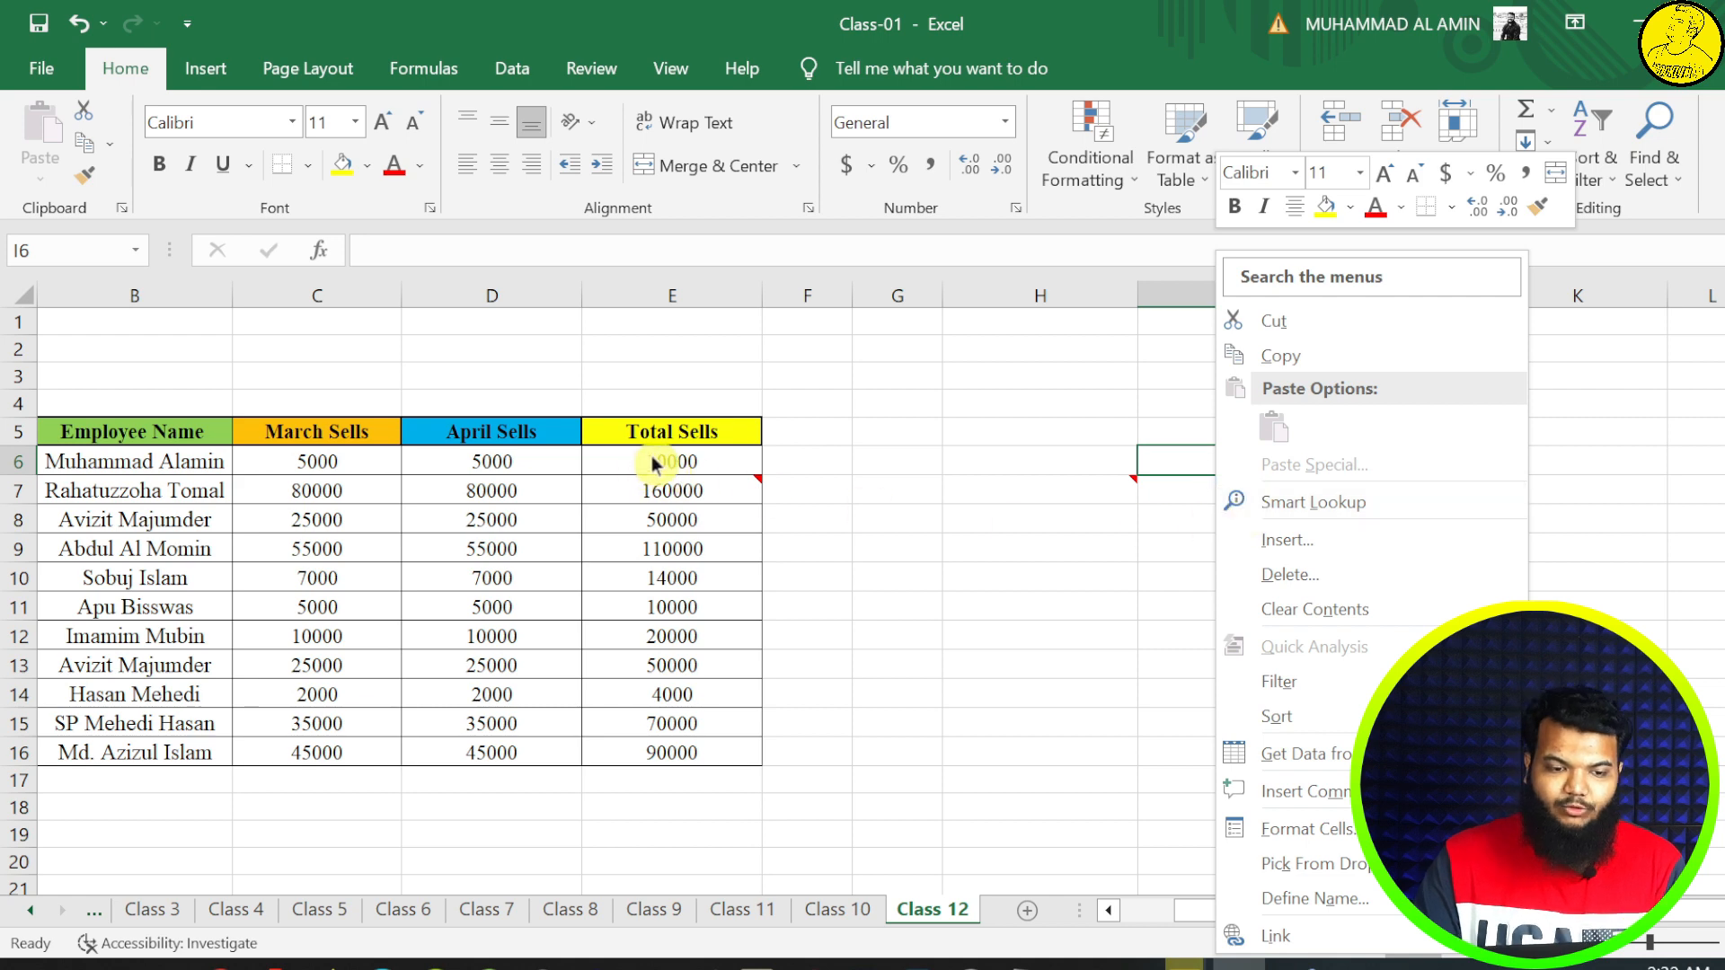
key(Escape)
- Copy the Total Sells formulas in E6:E16 and use Paste Special at H5 to paste only the formulas
drag(686, 462, 686, 755)
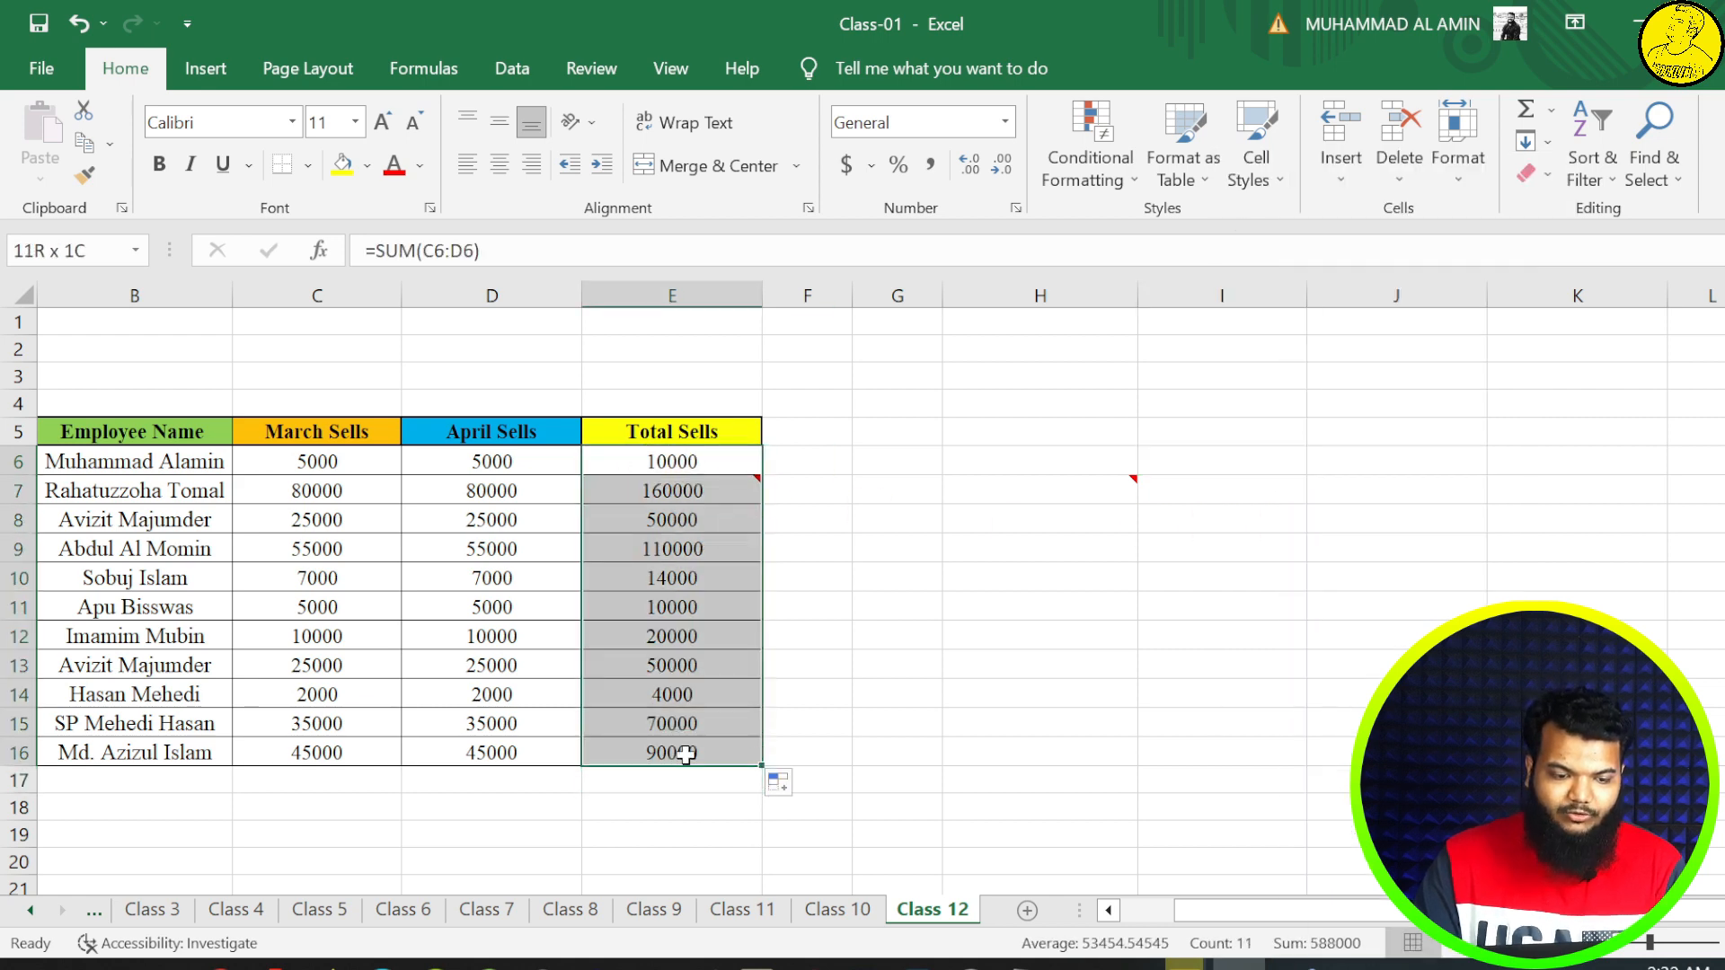
key(ctrl+c)
click(1111, 436)
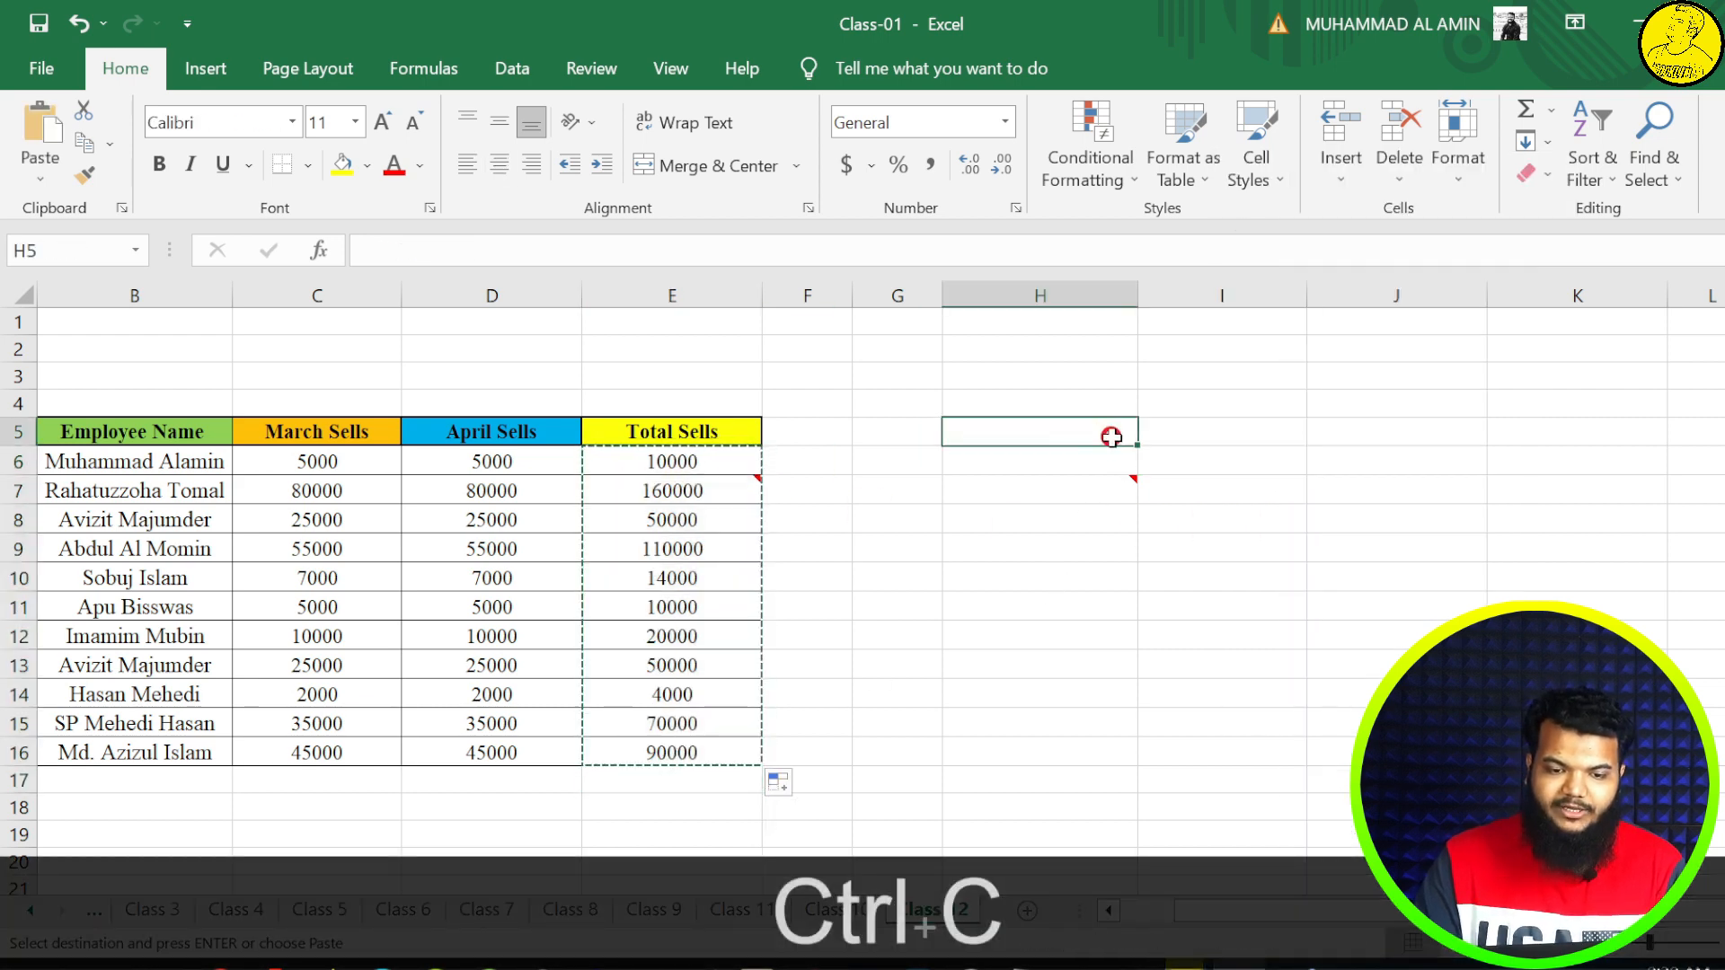
right_click(1111, 437)
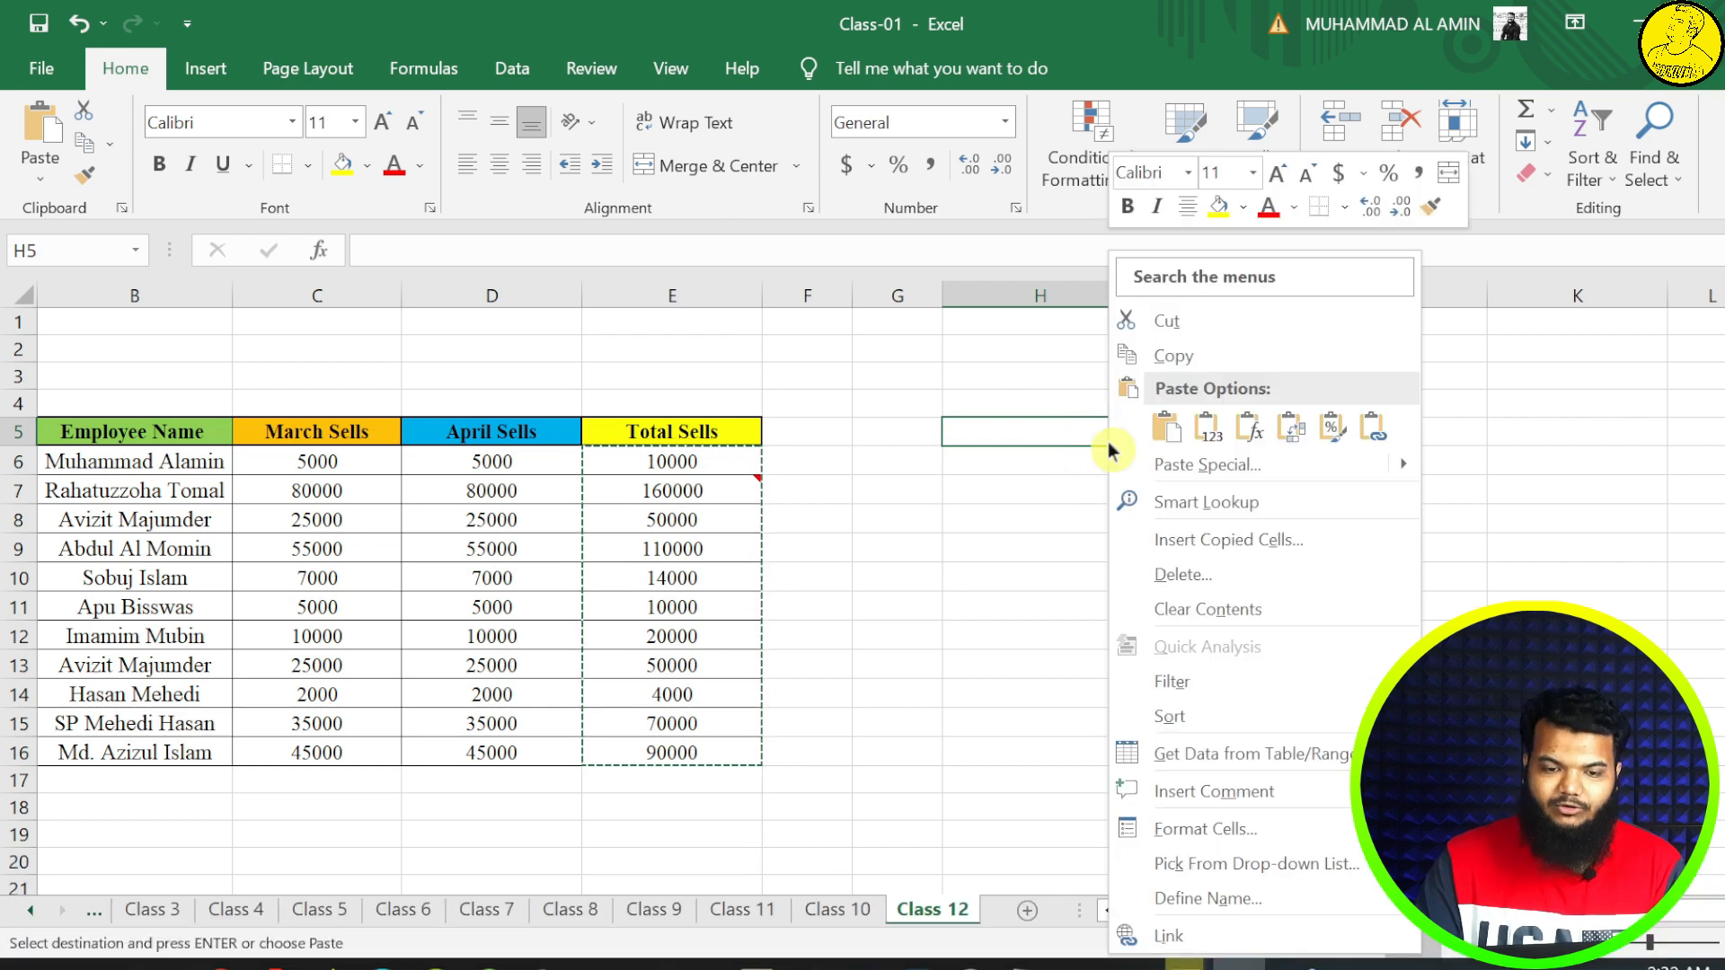
click(1159, 466)
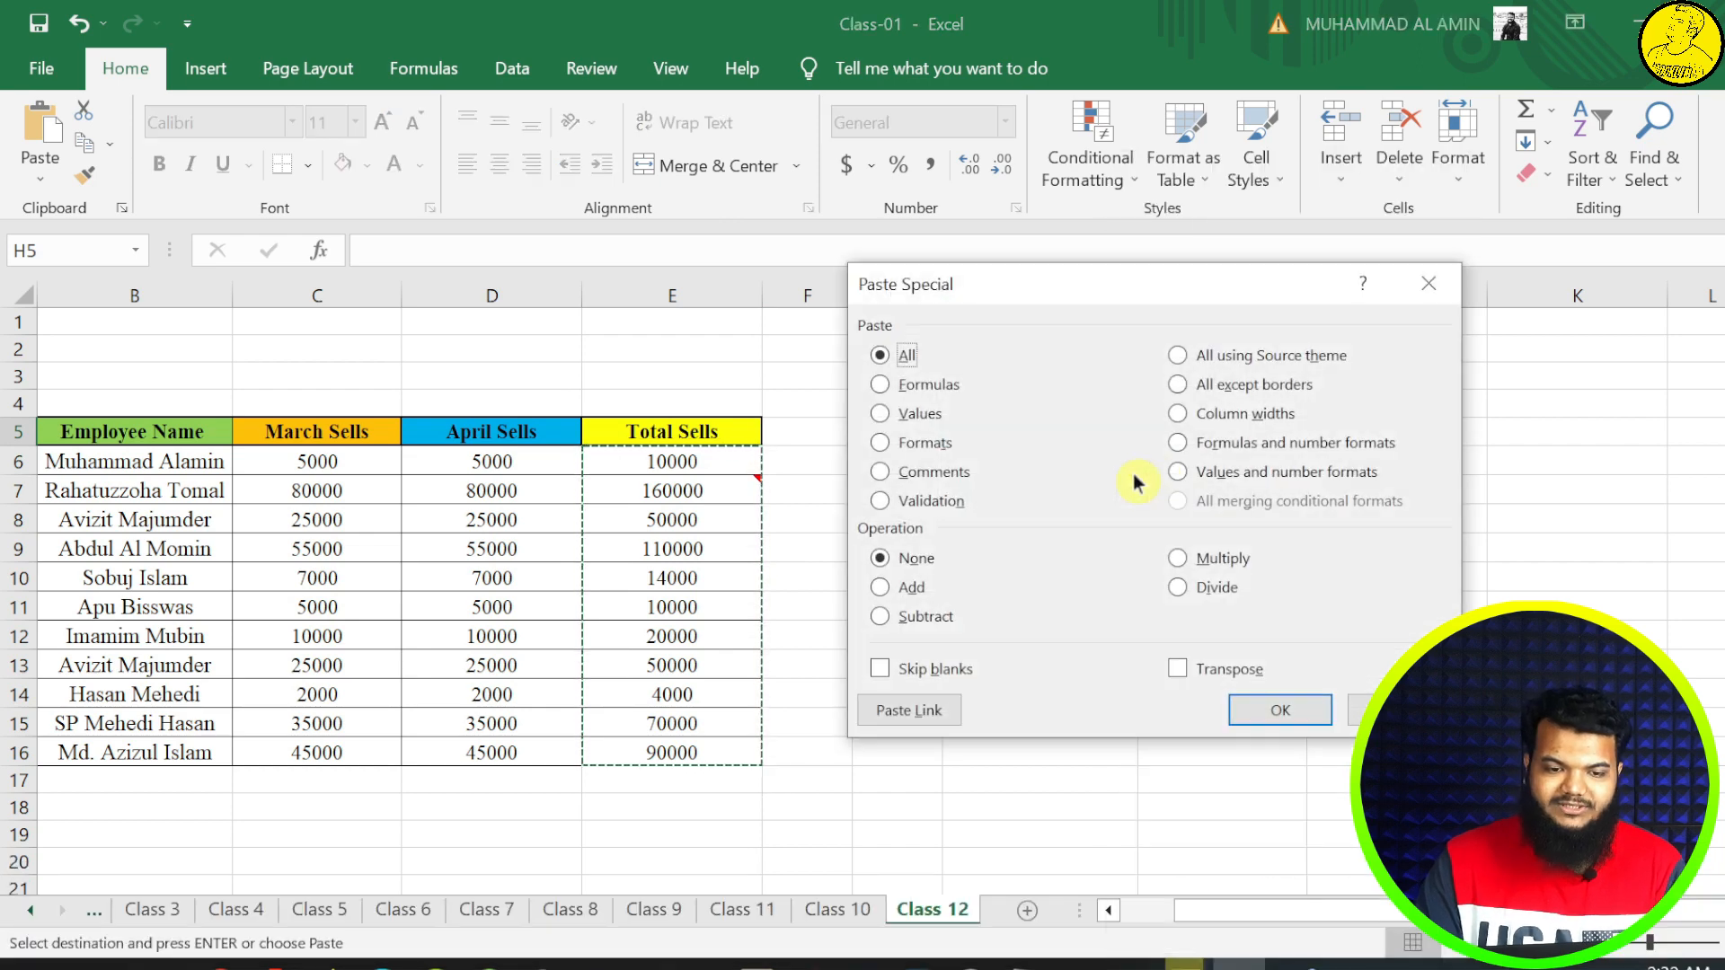
click(930, 386)
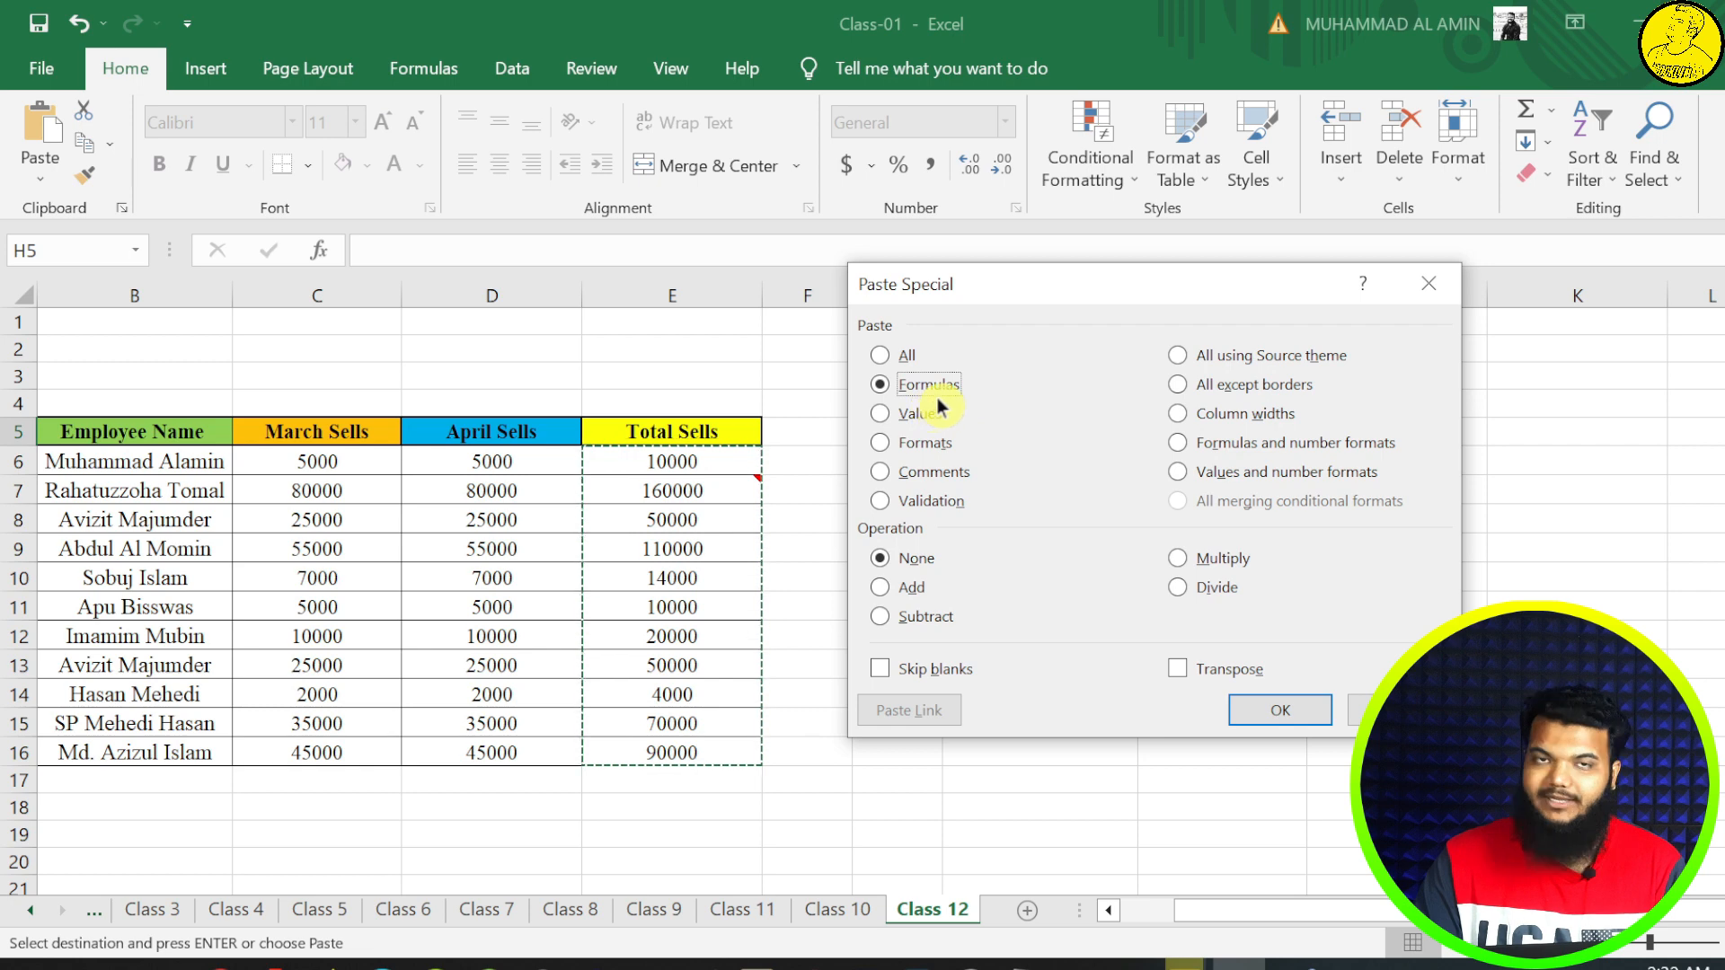
click(1274, 706)
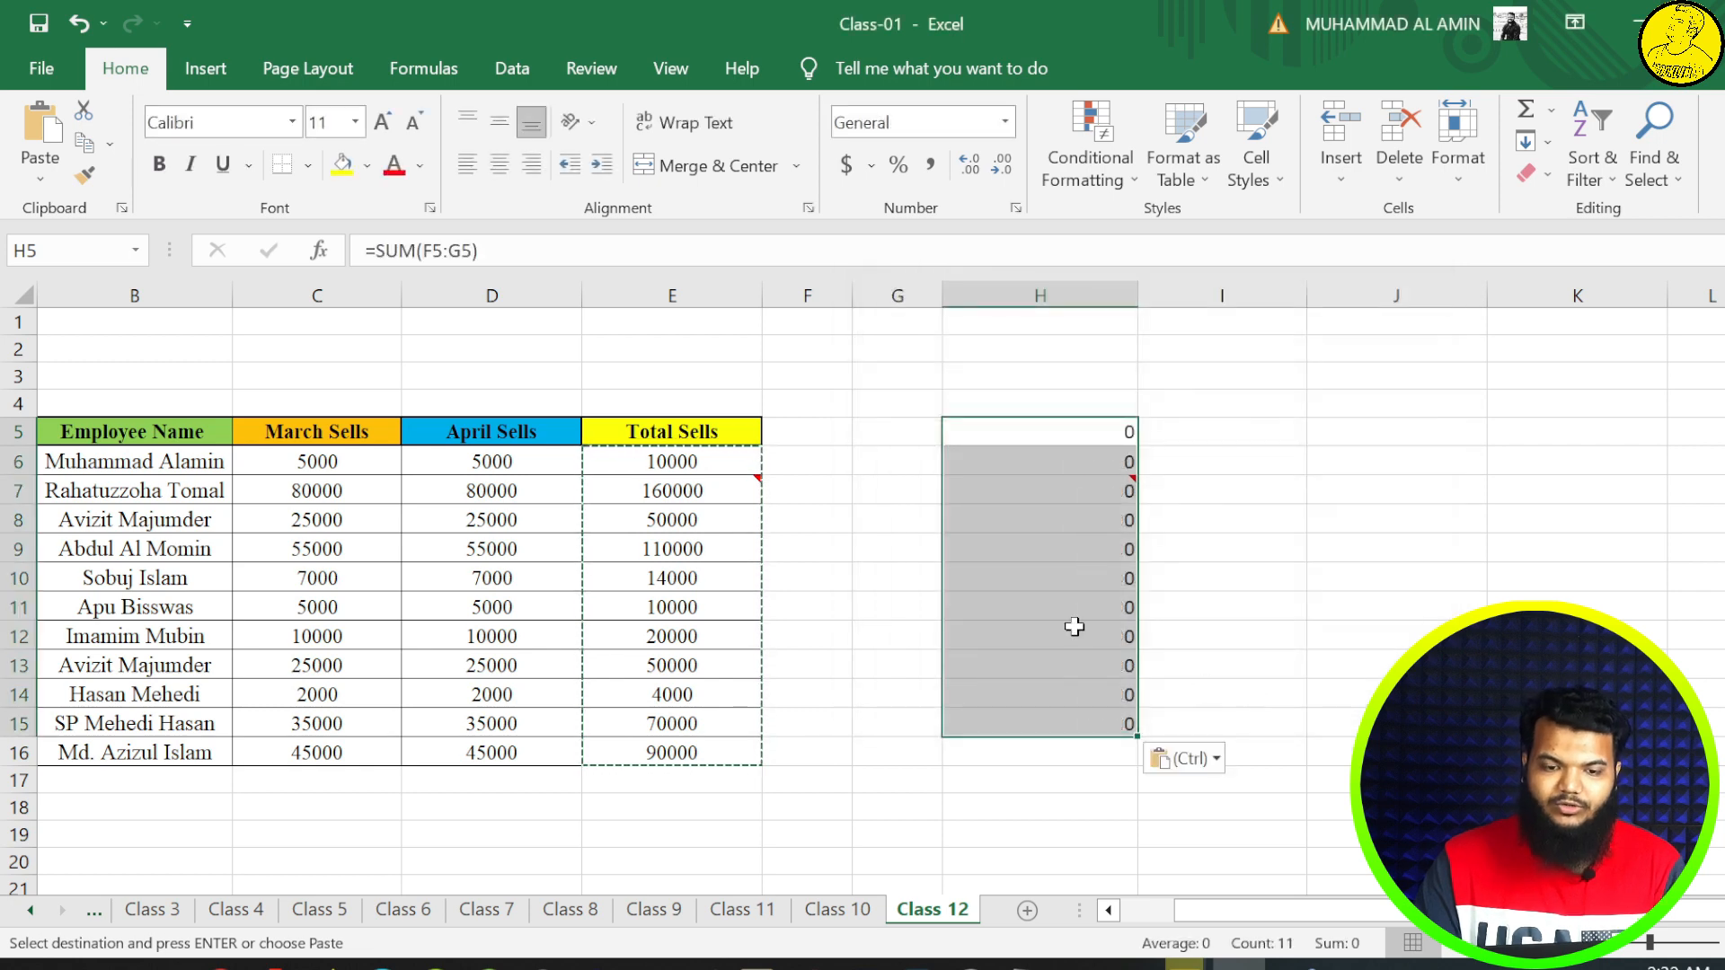
- Enter 1 and 2 in F5:G5 and 3 and 3 in F6:G6 to test the pasted sum formulas
mouse_move(1040, 474)
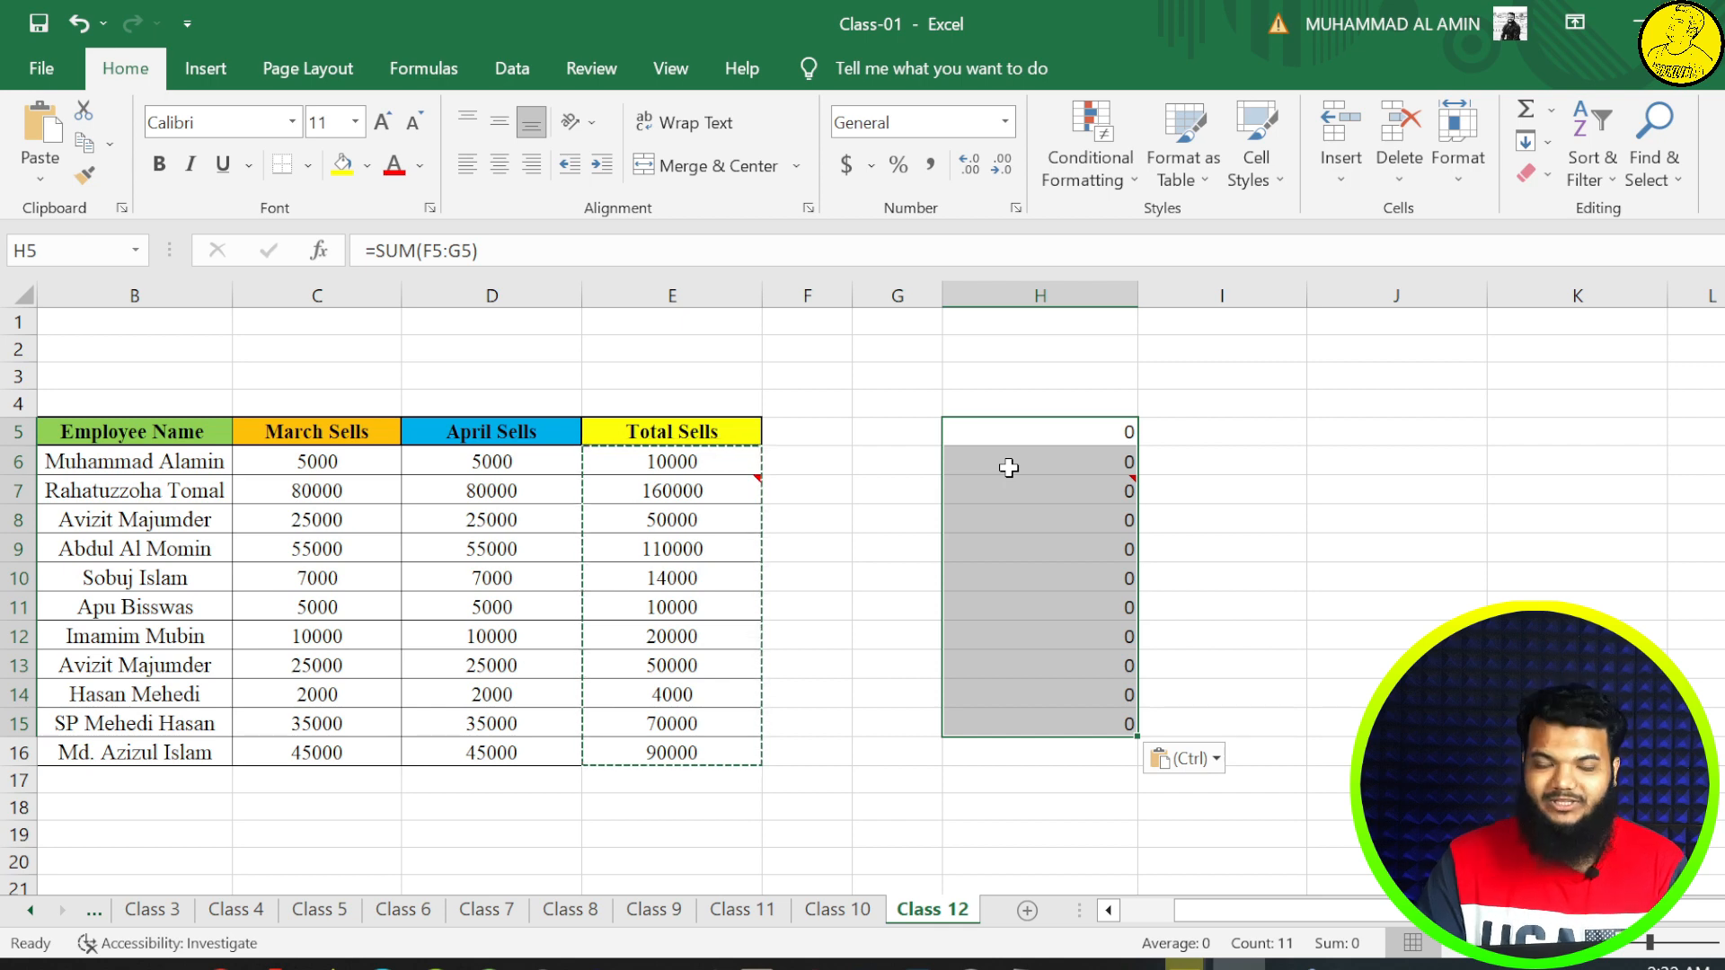
click(832, 433)
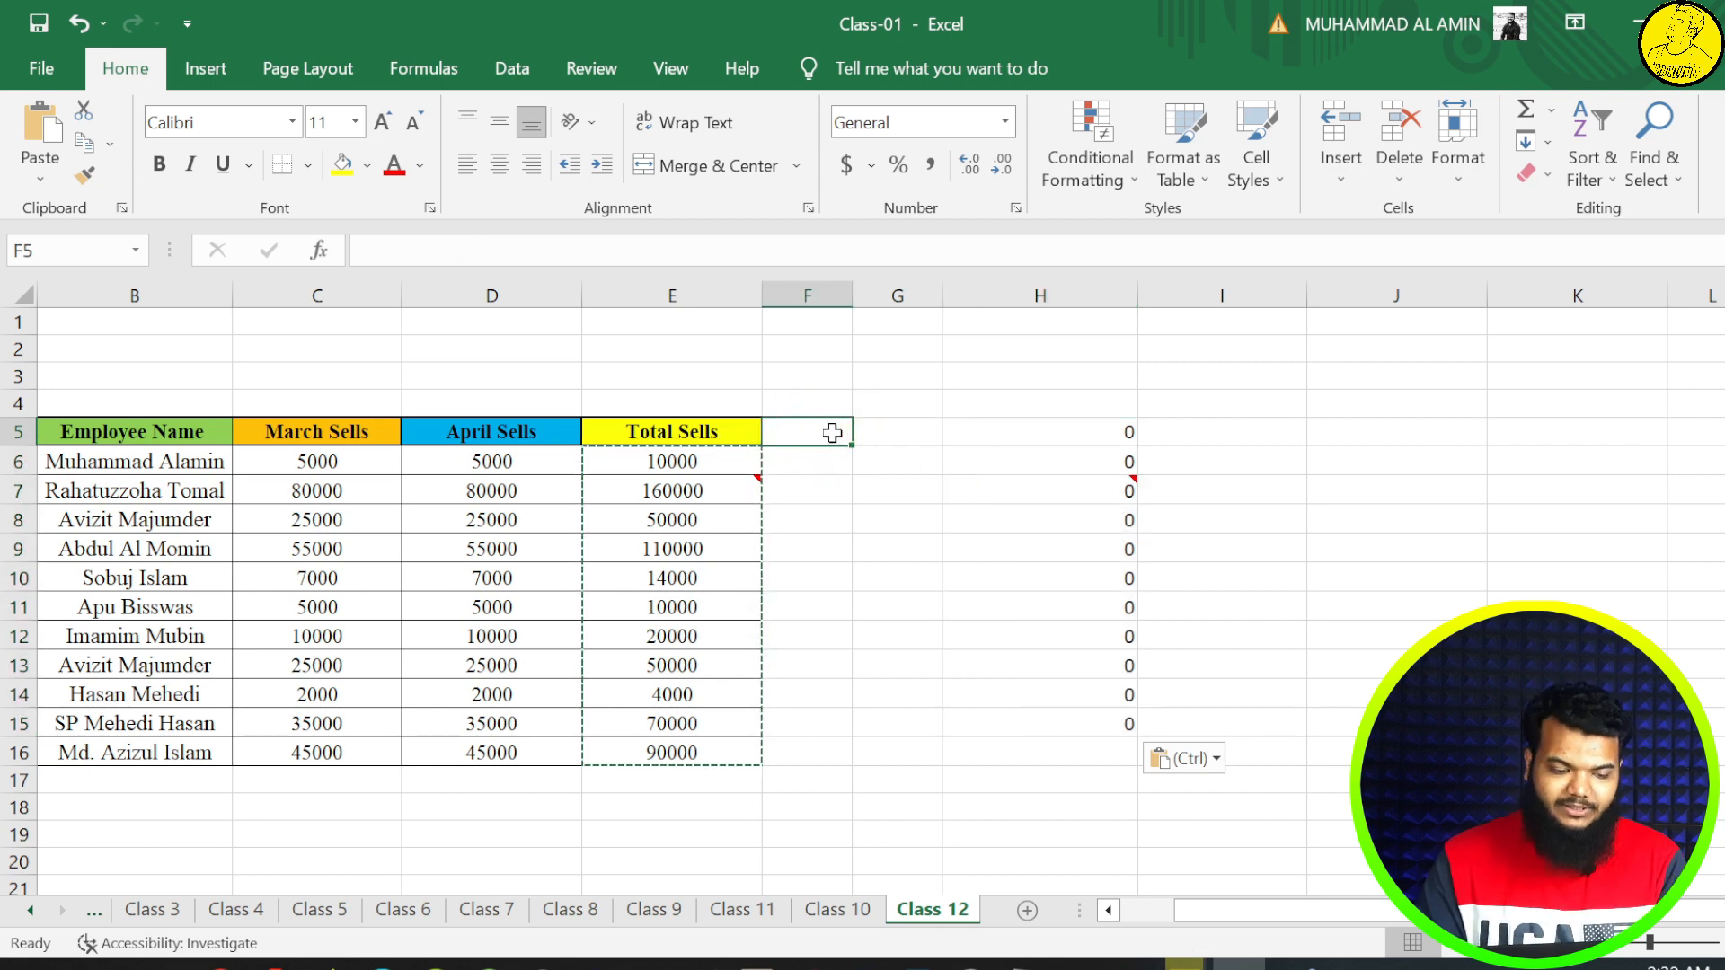
text(1)
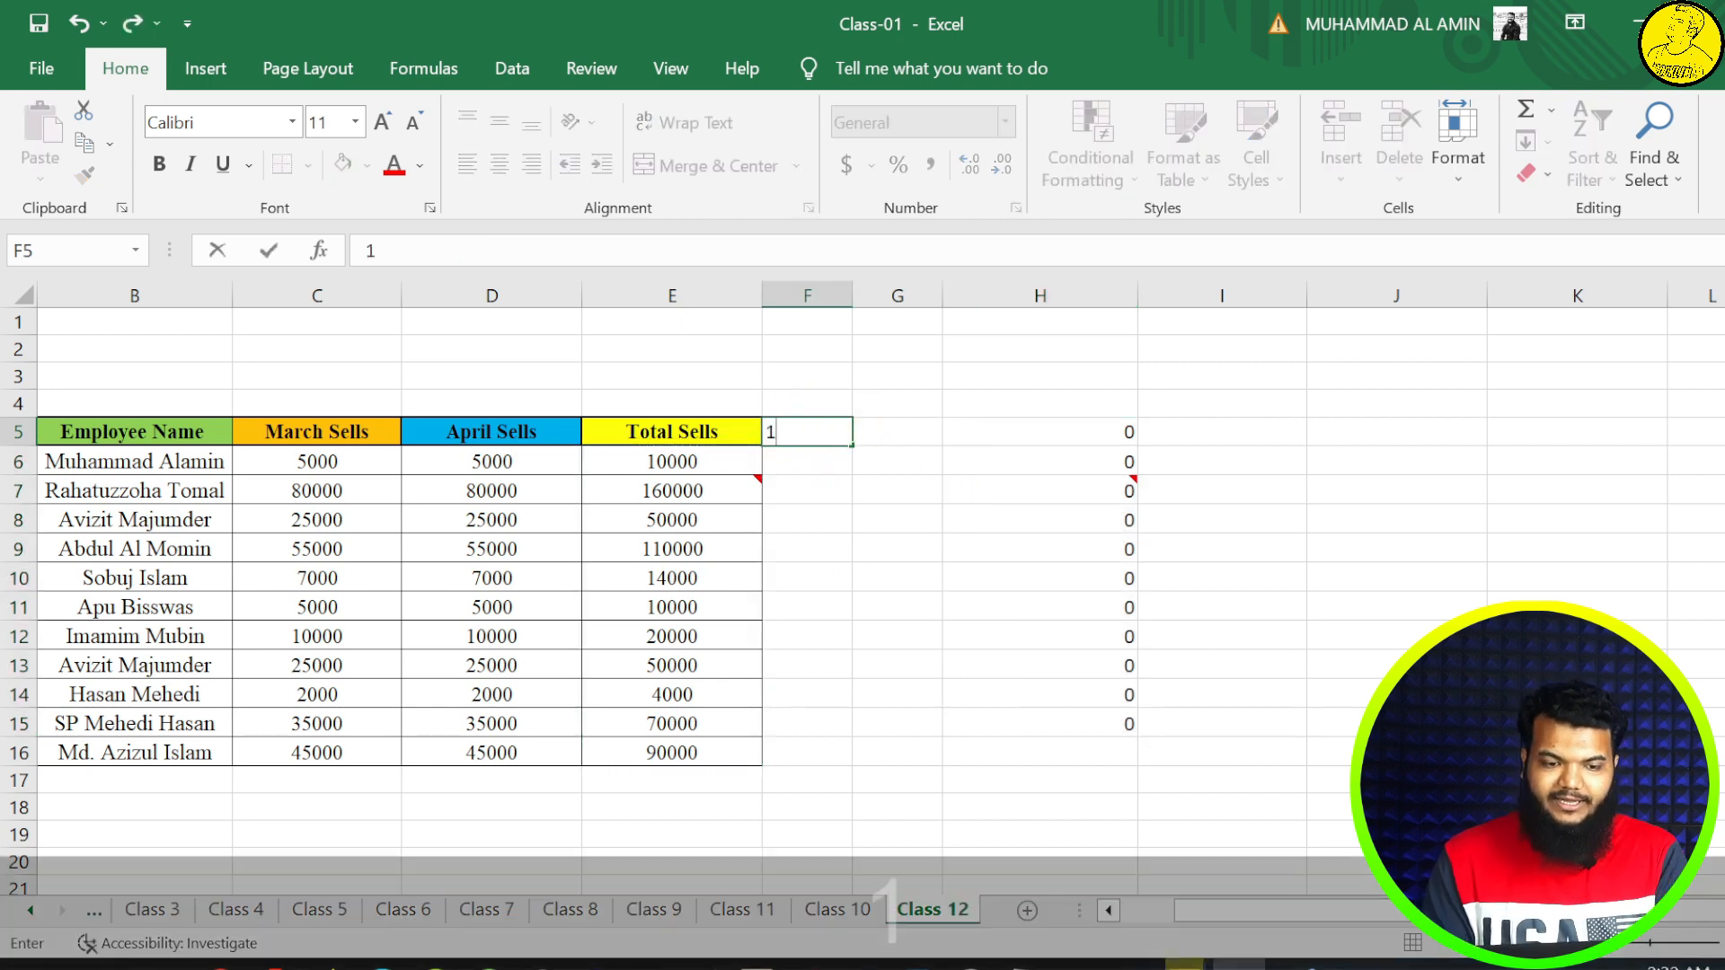
key(Right)
text(2)
key(Down)
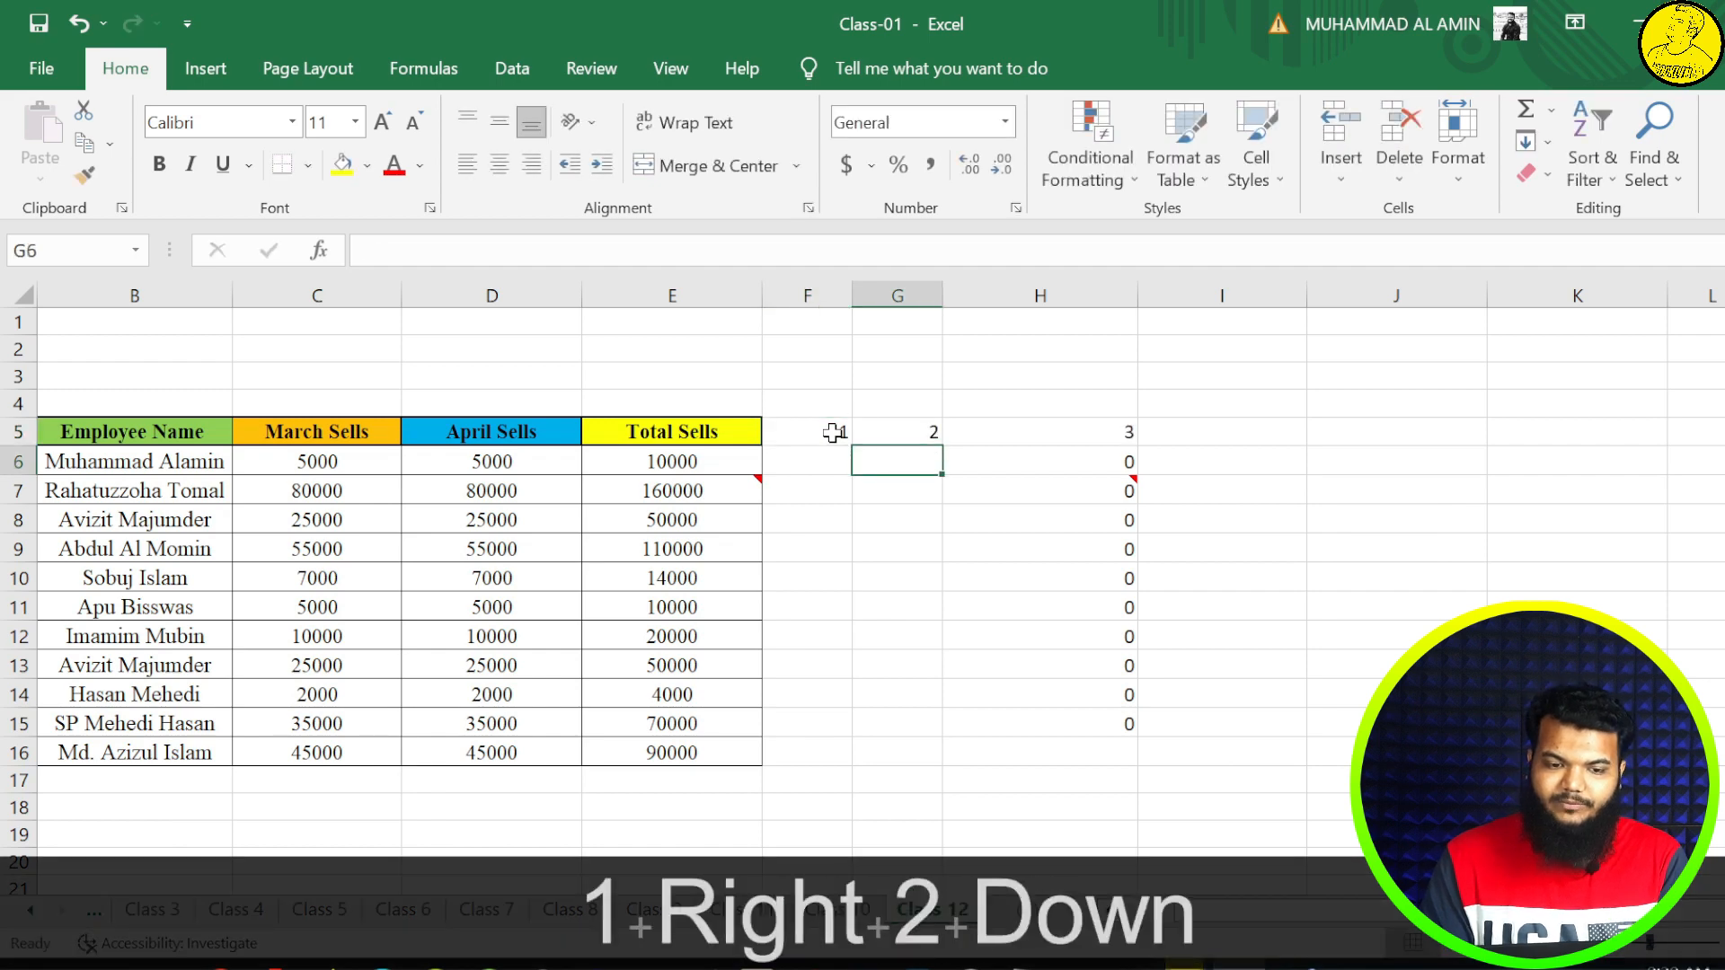
key(Left)
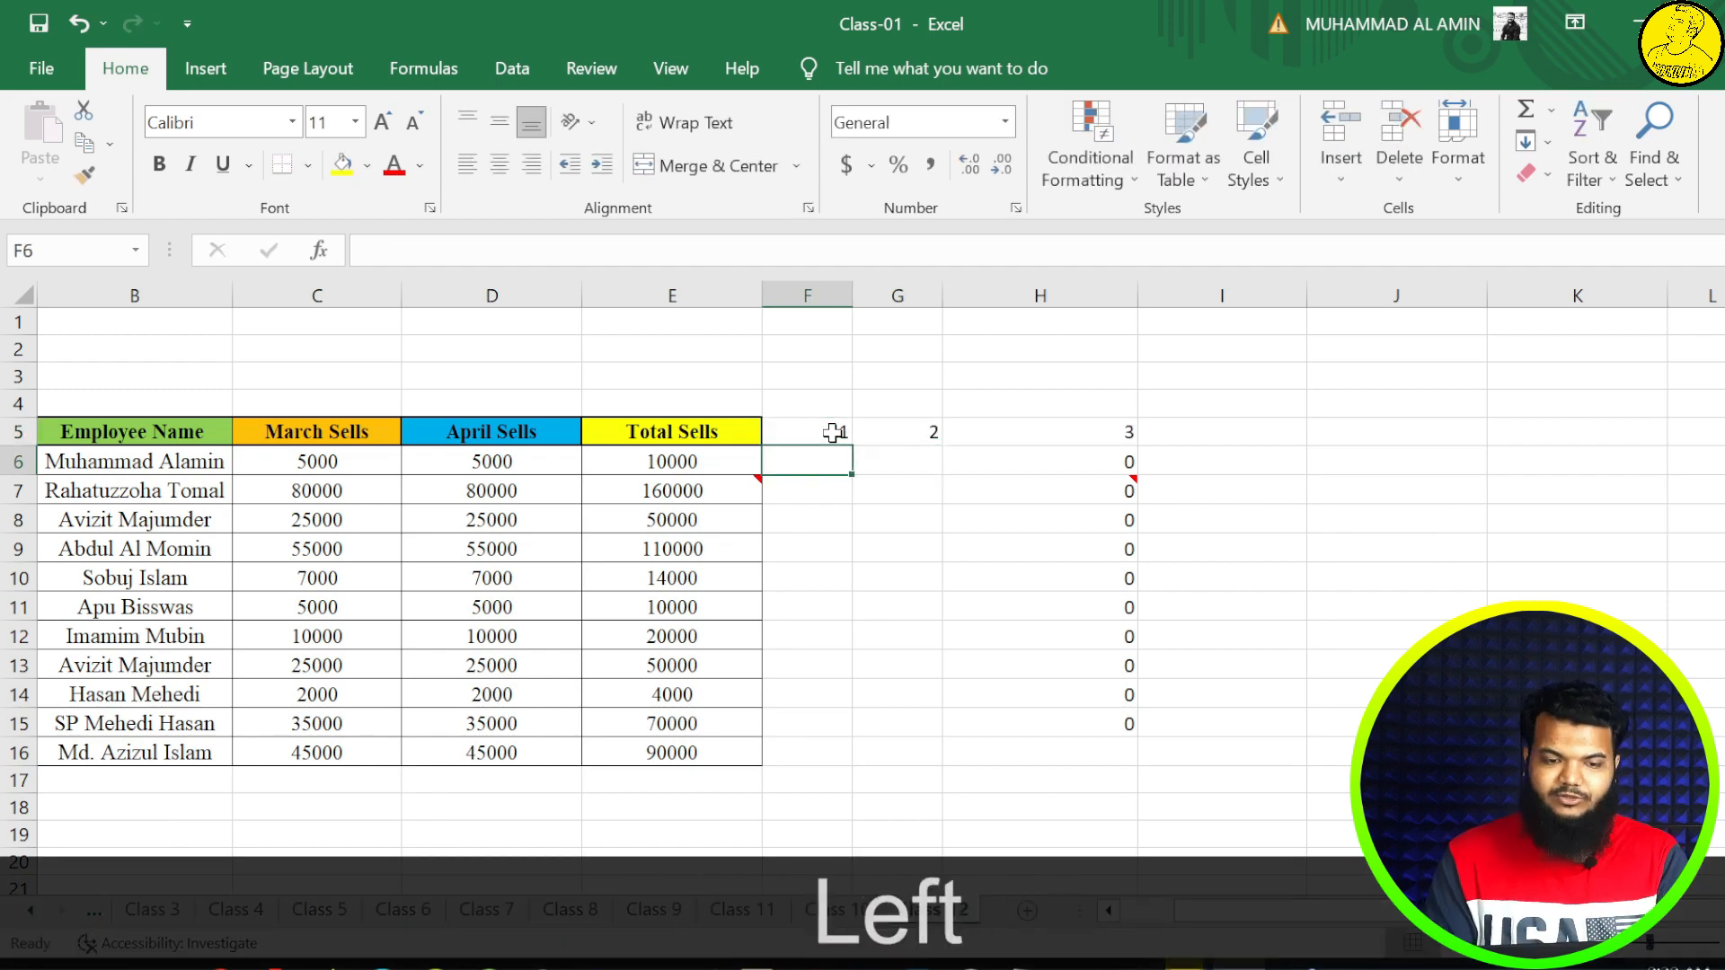
text(3)
key(Right)
text(3)
key(Right)
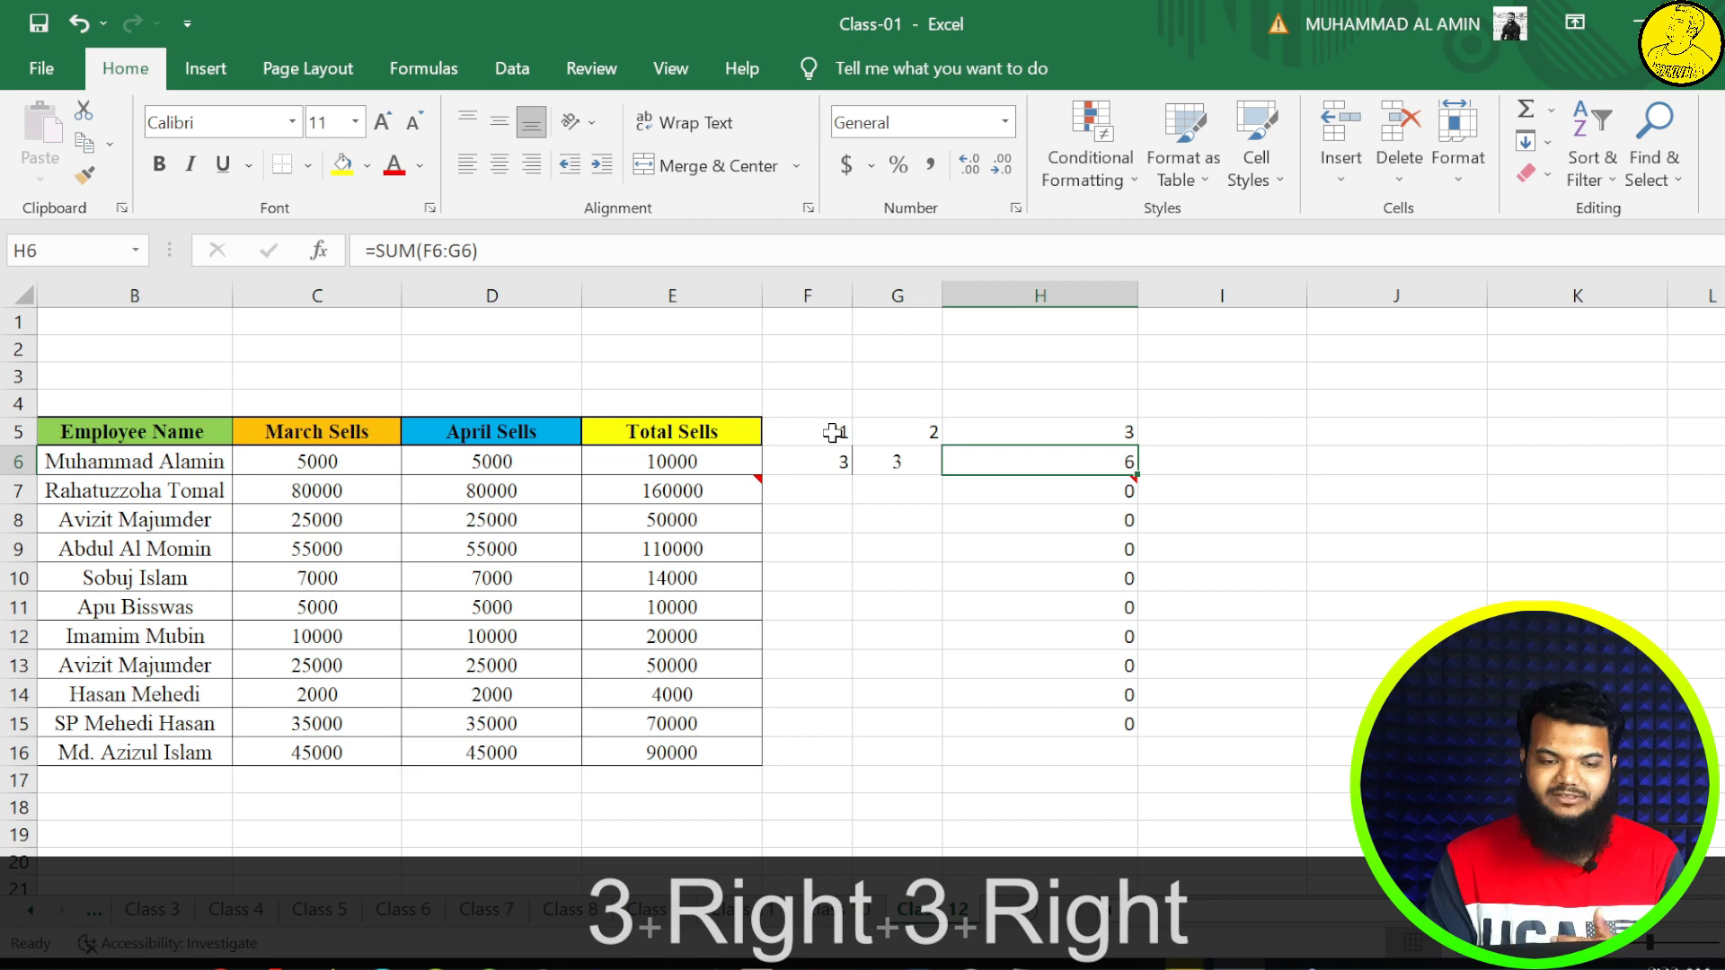
- Enter 4 in both F7 and G7 as further test values for the pasted sum formula
key(Left)
key(Left)
key(Down)
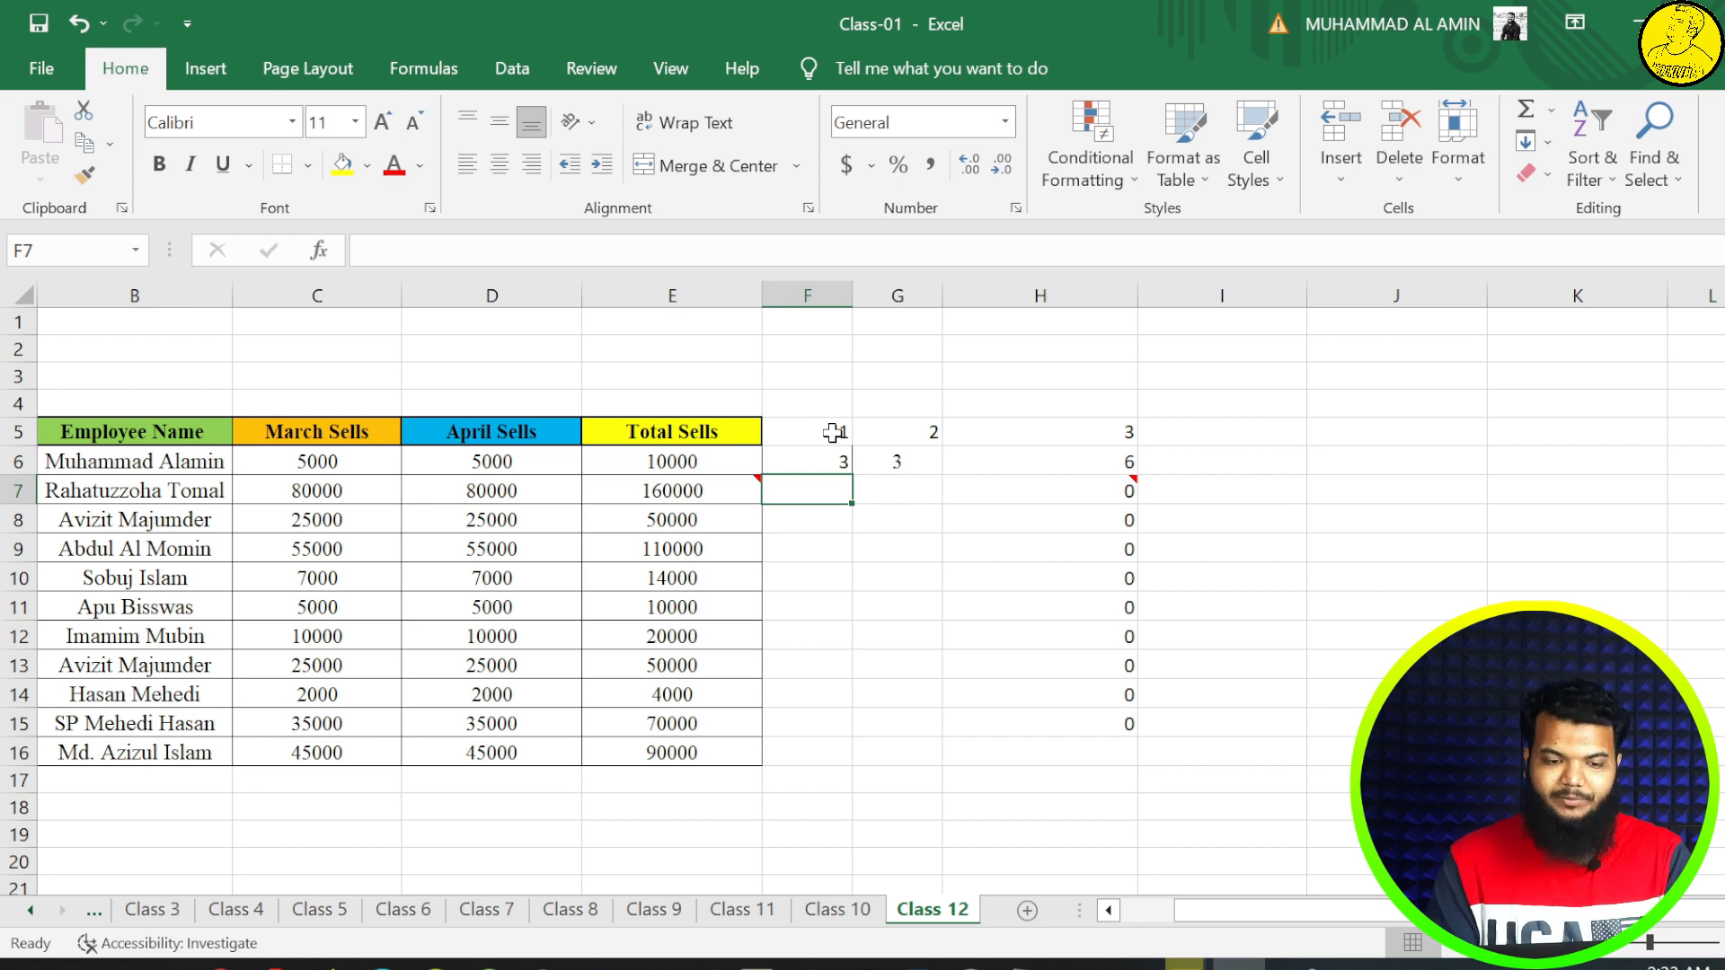
text(4)
key(Right)
text(4)
key(Right)
- Enter 5 in F8 and F9 and 6 in G8 and G9 as test values for the sum formulas
key(Right)
key(Down)
key(Left)
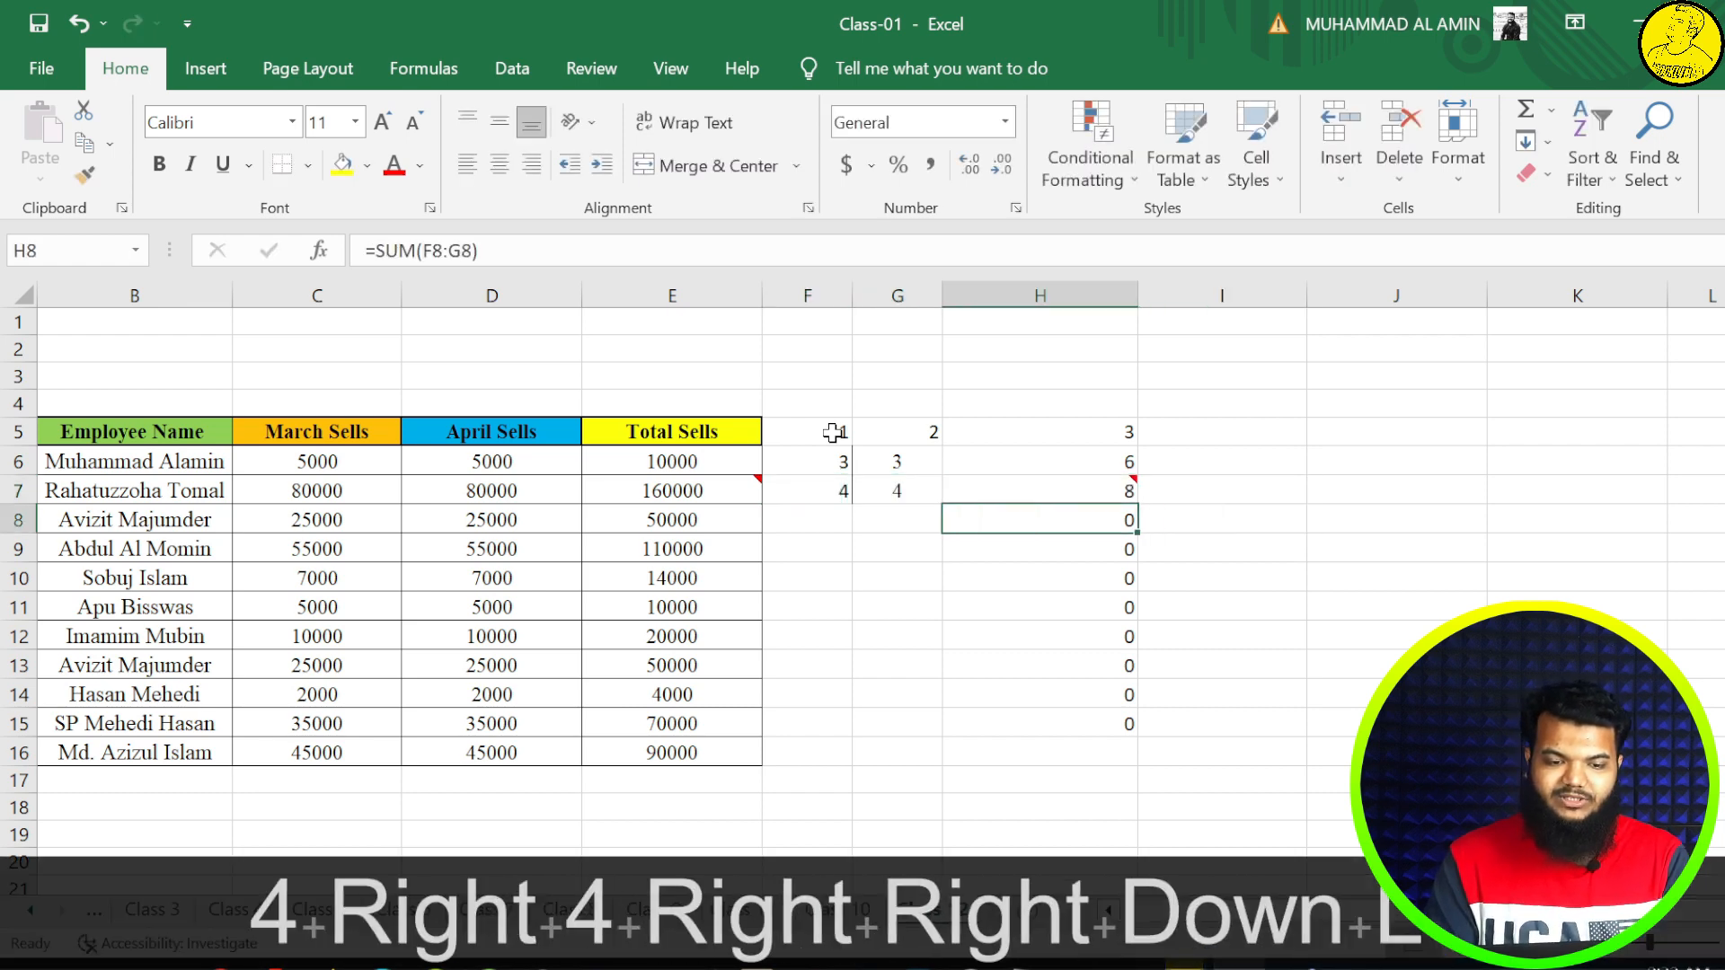
key(Left)
key(Left)
text(5)
key(Down)
text(5)
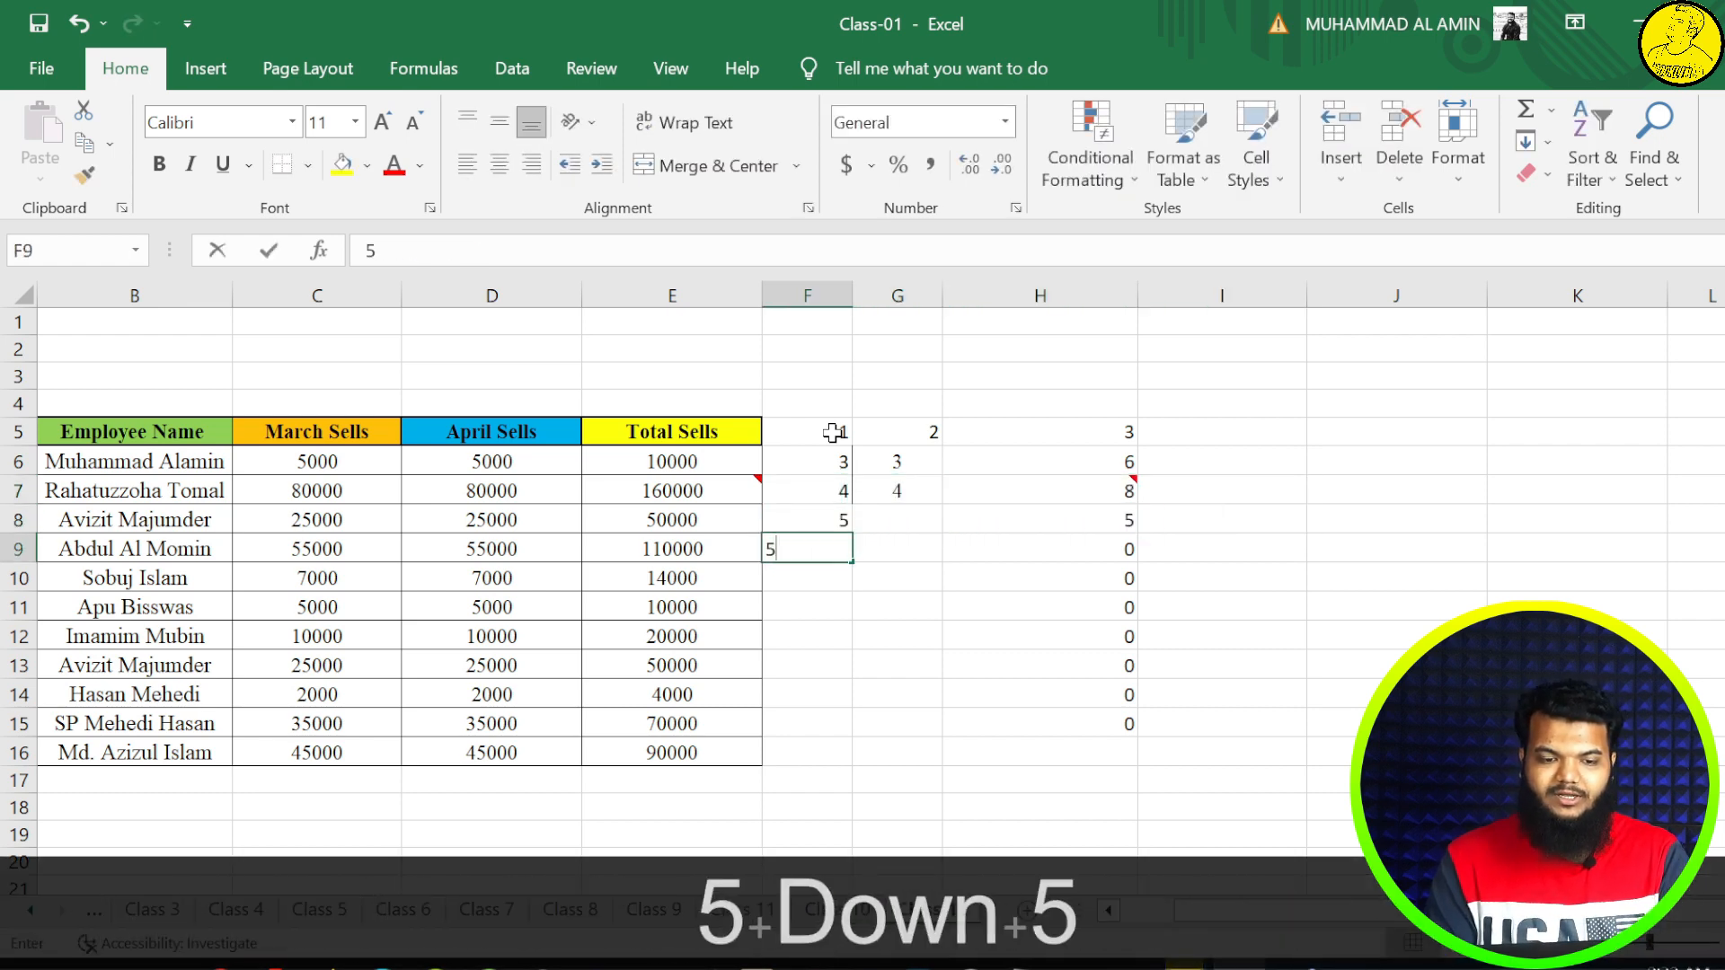
key(Right)
text(6)
key(Up)
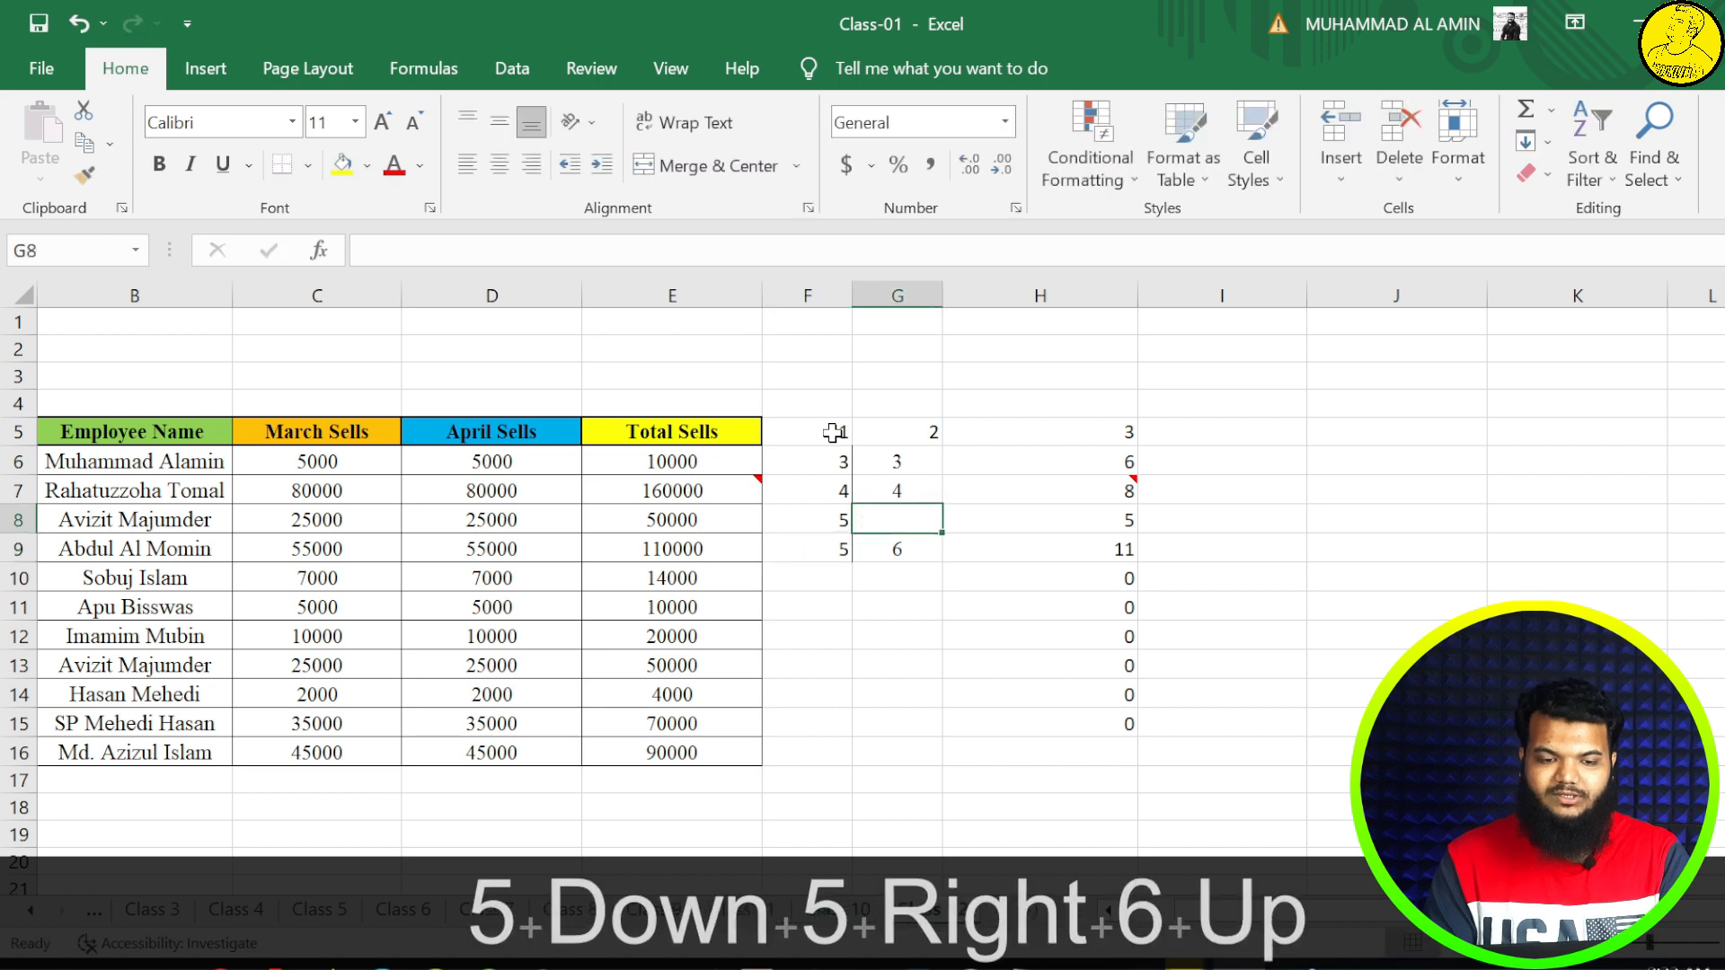
text(6)
key(Right)
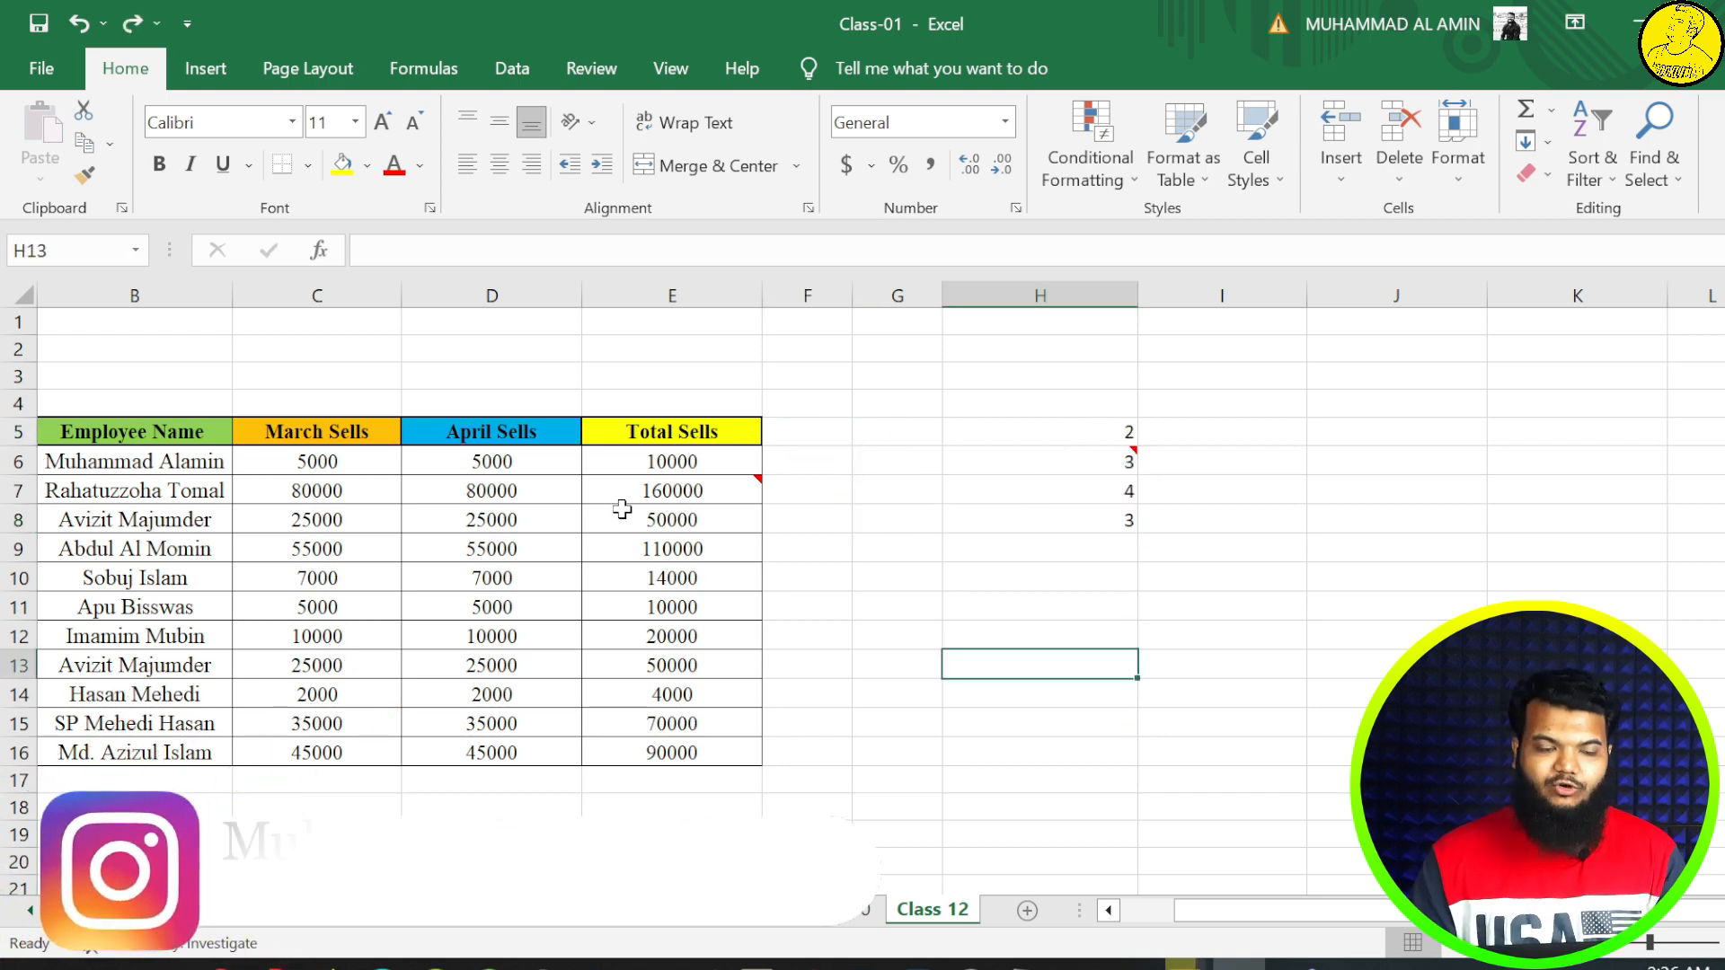
- Copy the April Sells values in D6:D9 and use Paste Special with the Add operation onto the numbers starting at H5
drag(518, 467, 526, 548)
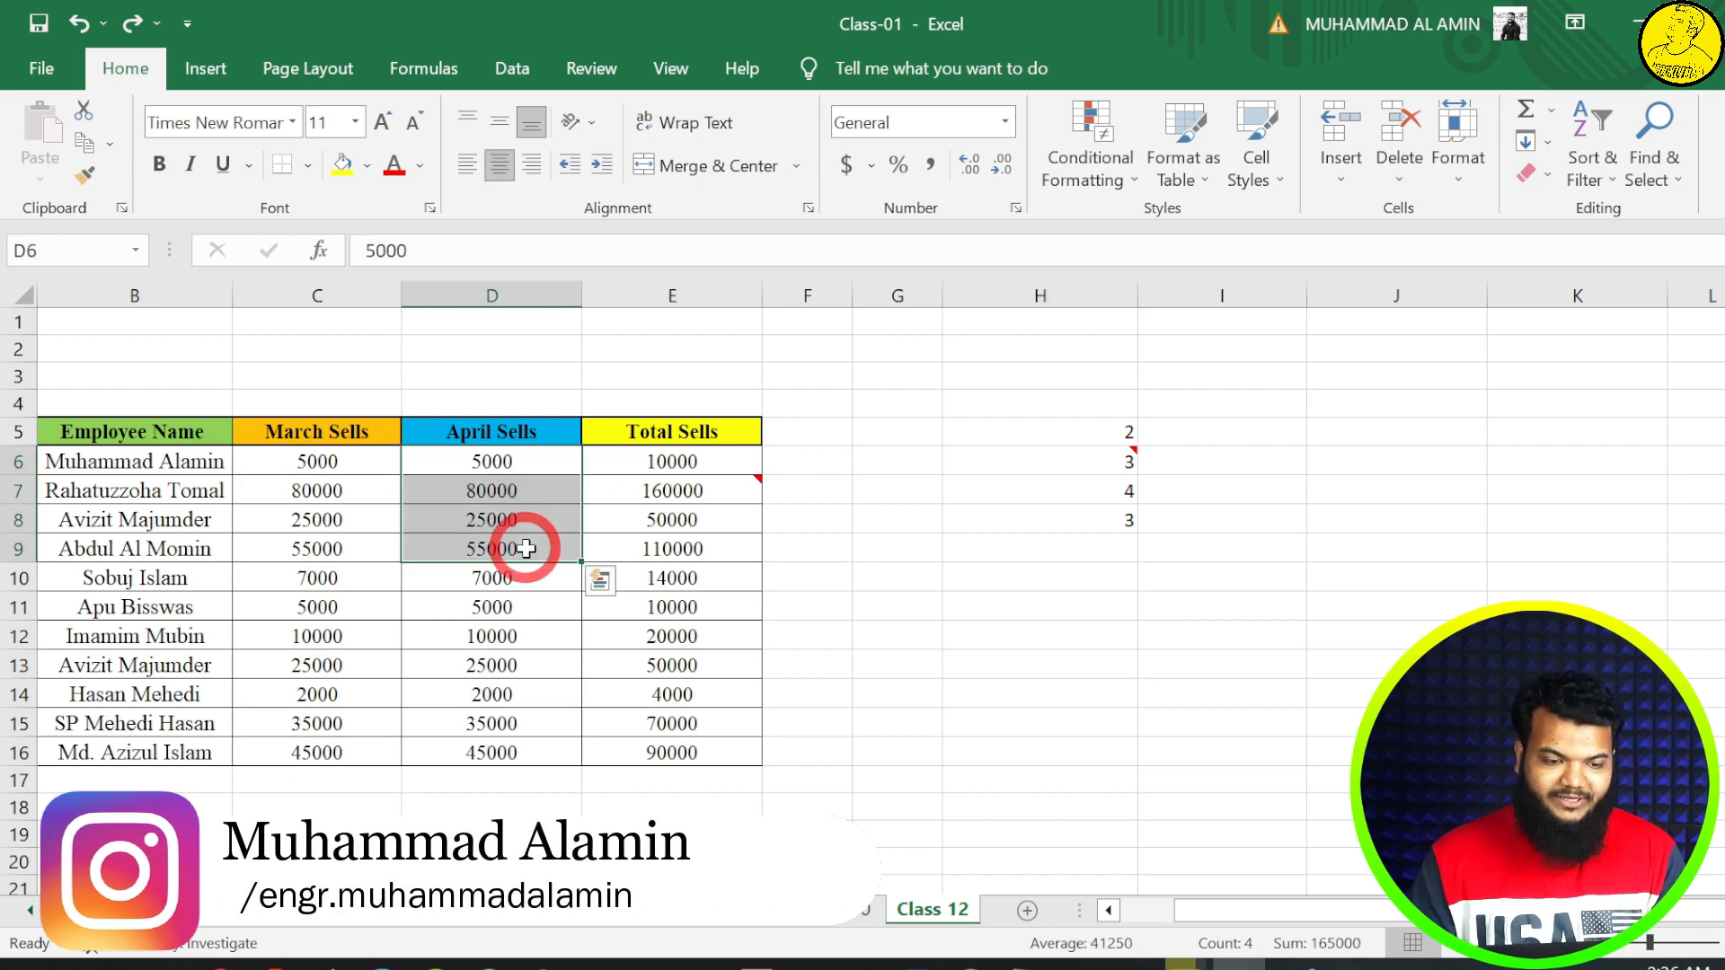
key(ctrl+c)
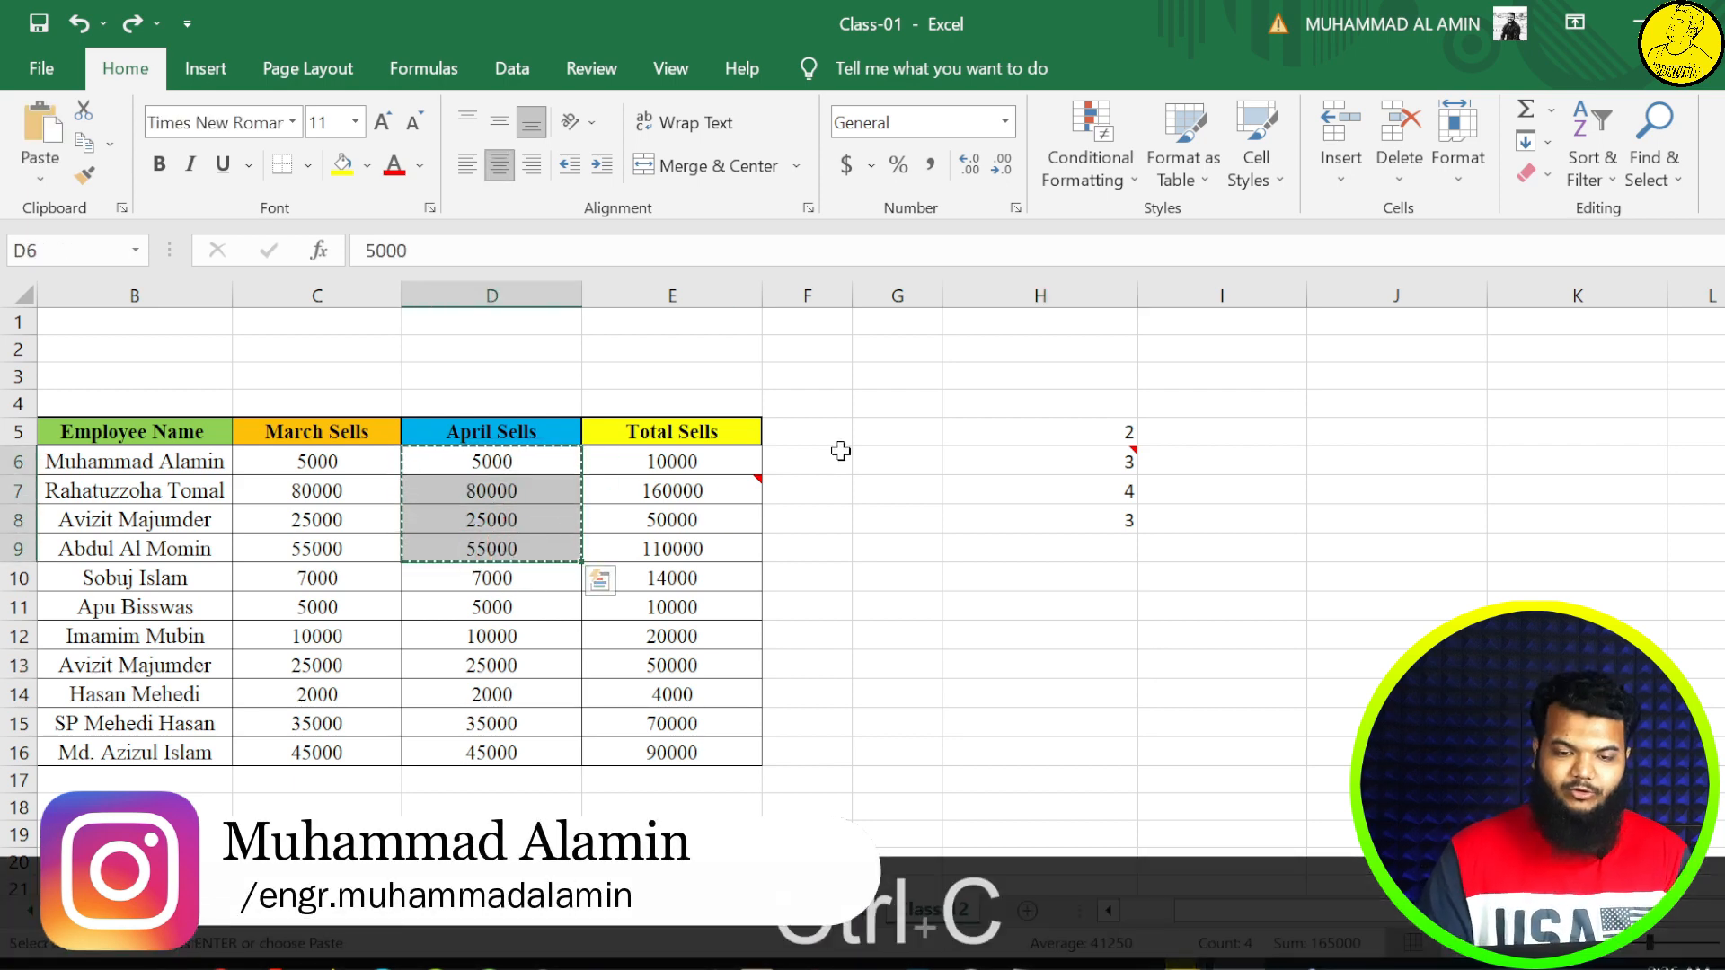
click(1038, 435)
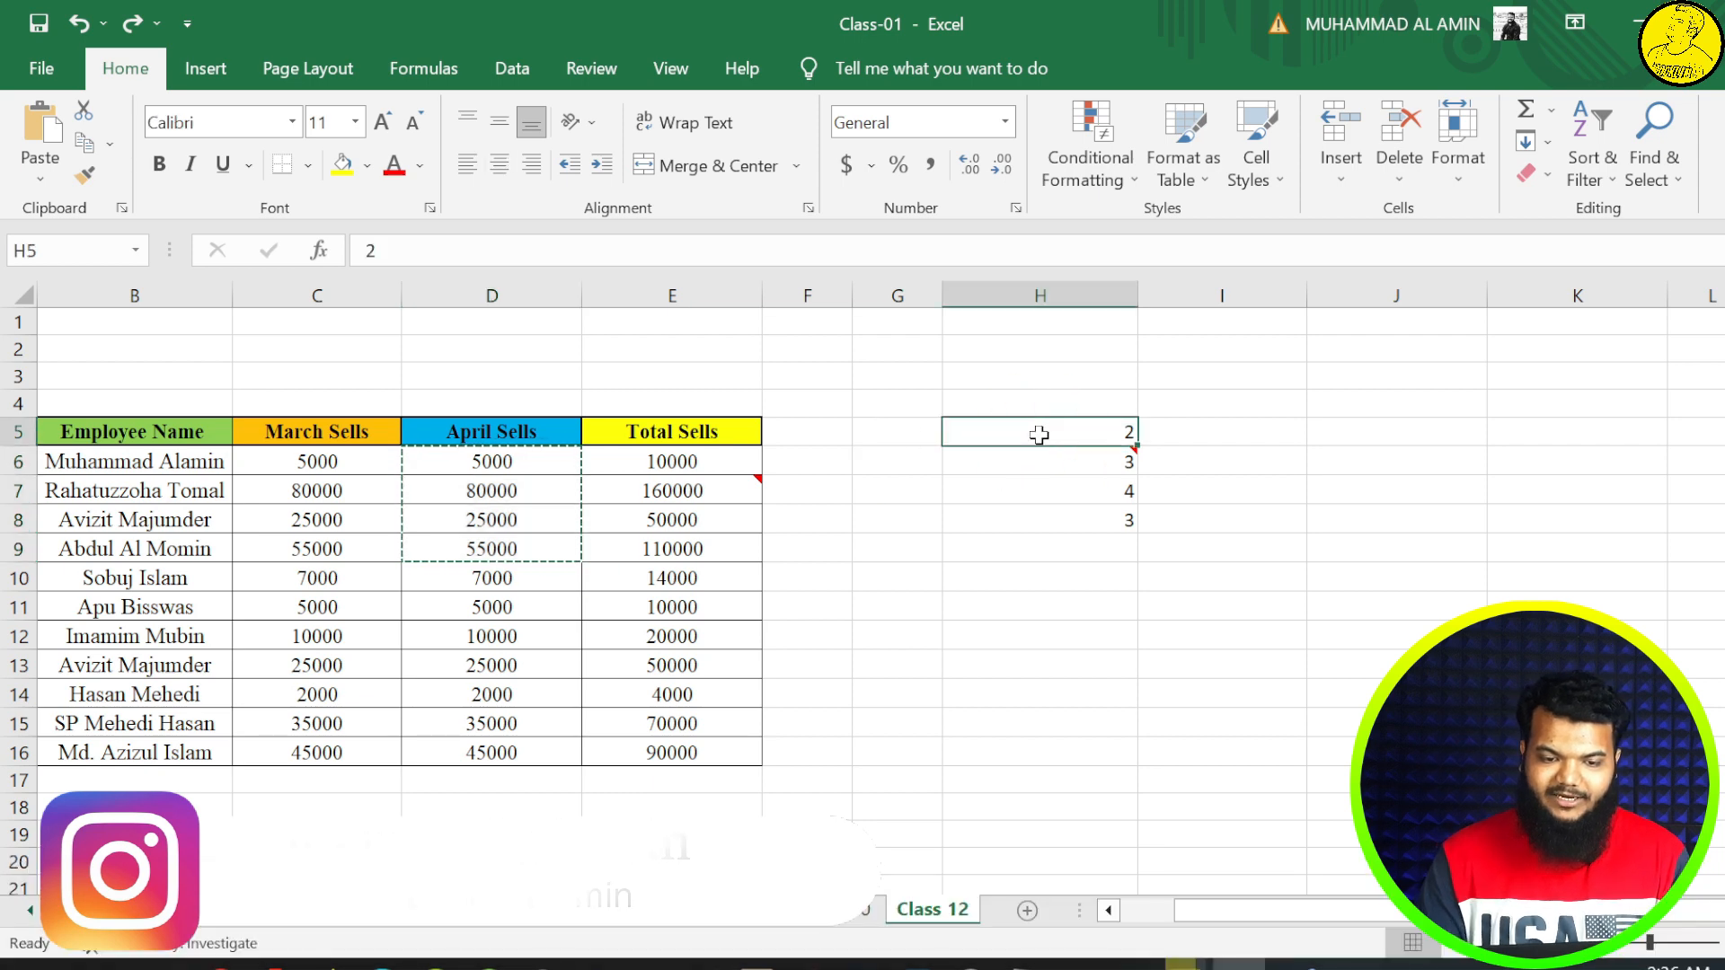
right_click(1039, 434)
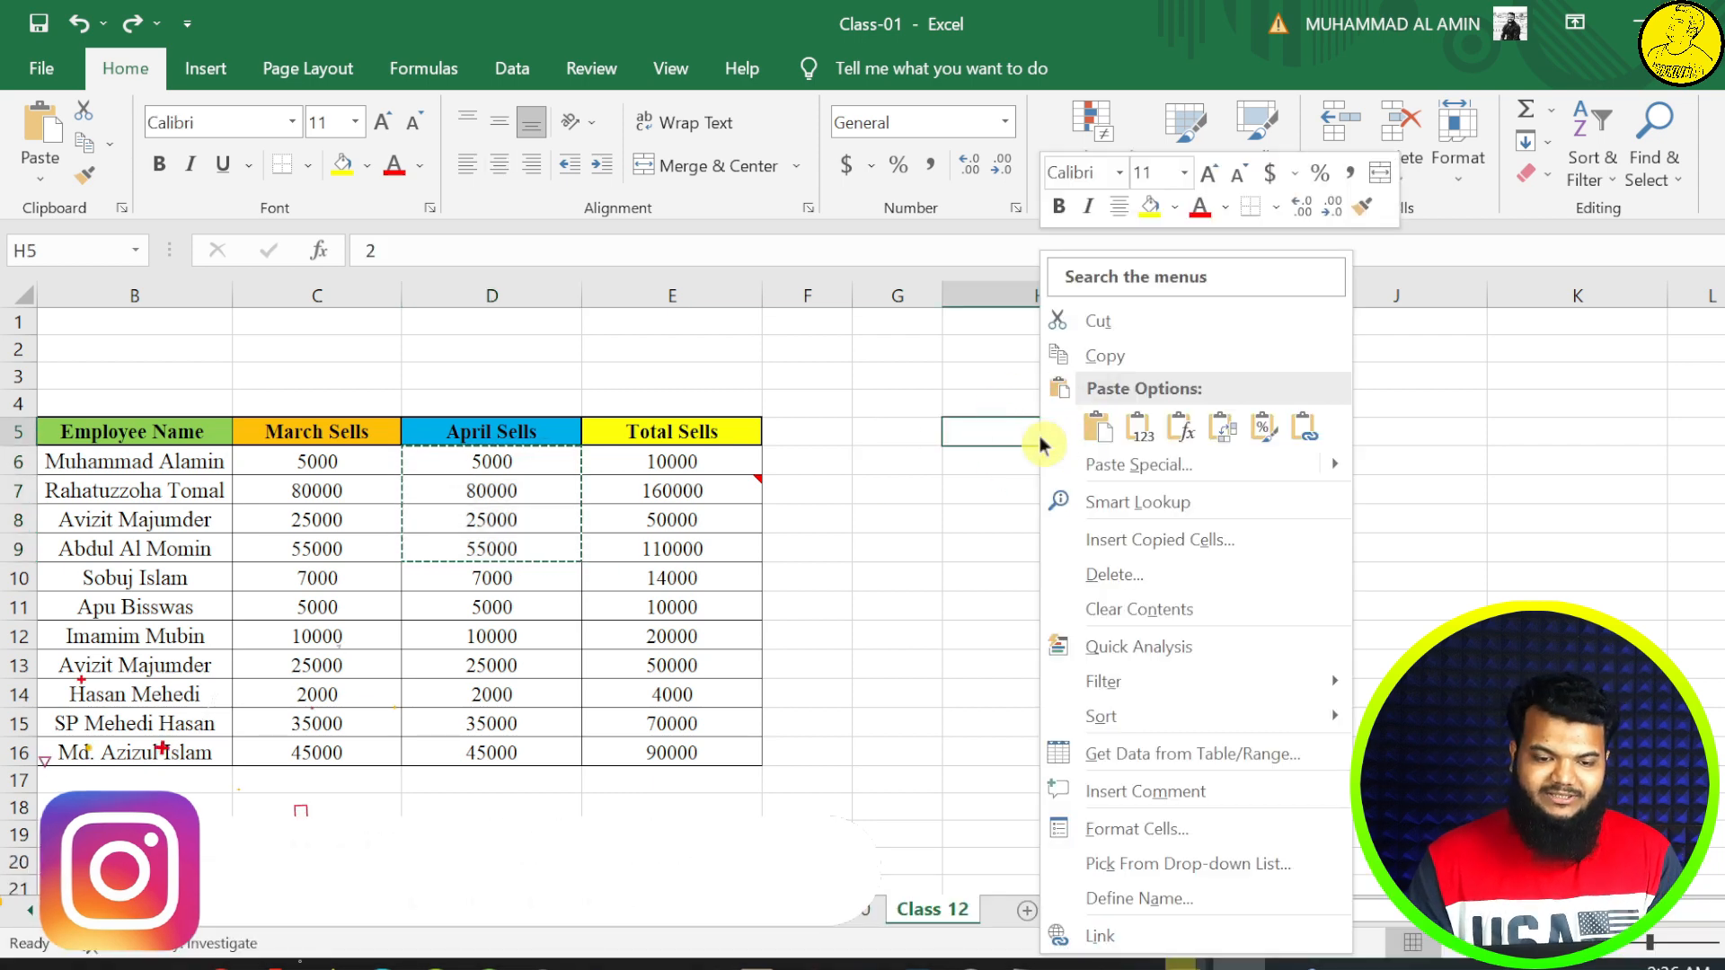
click(1094, 477)
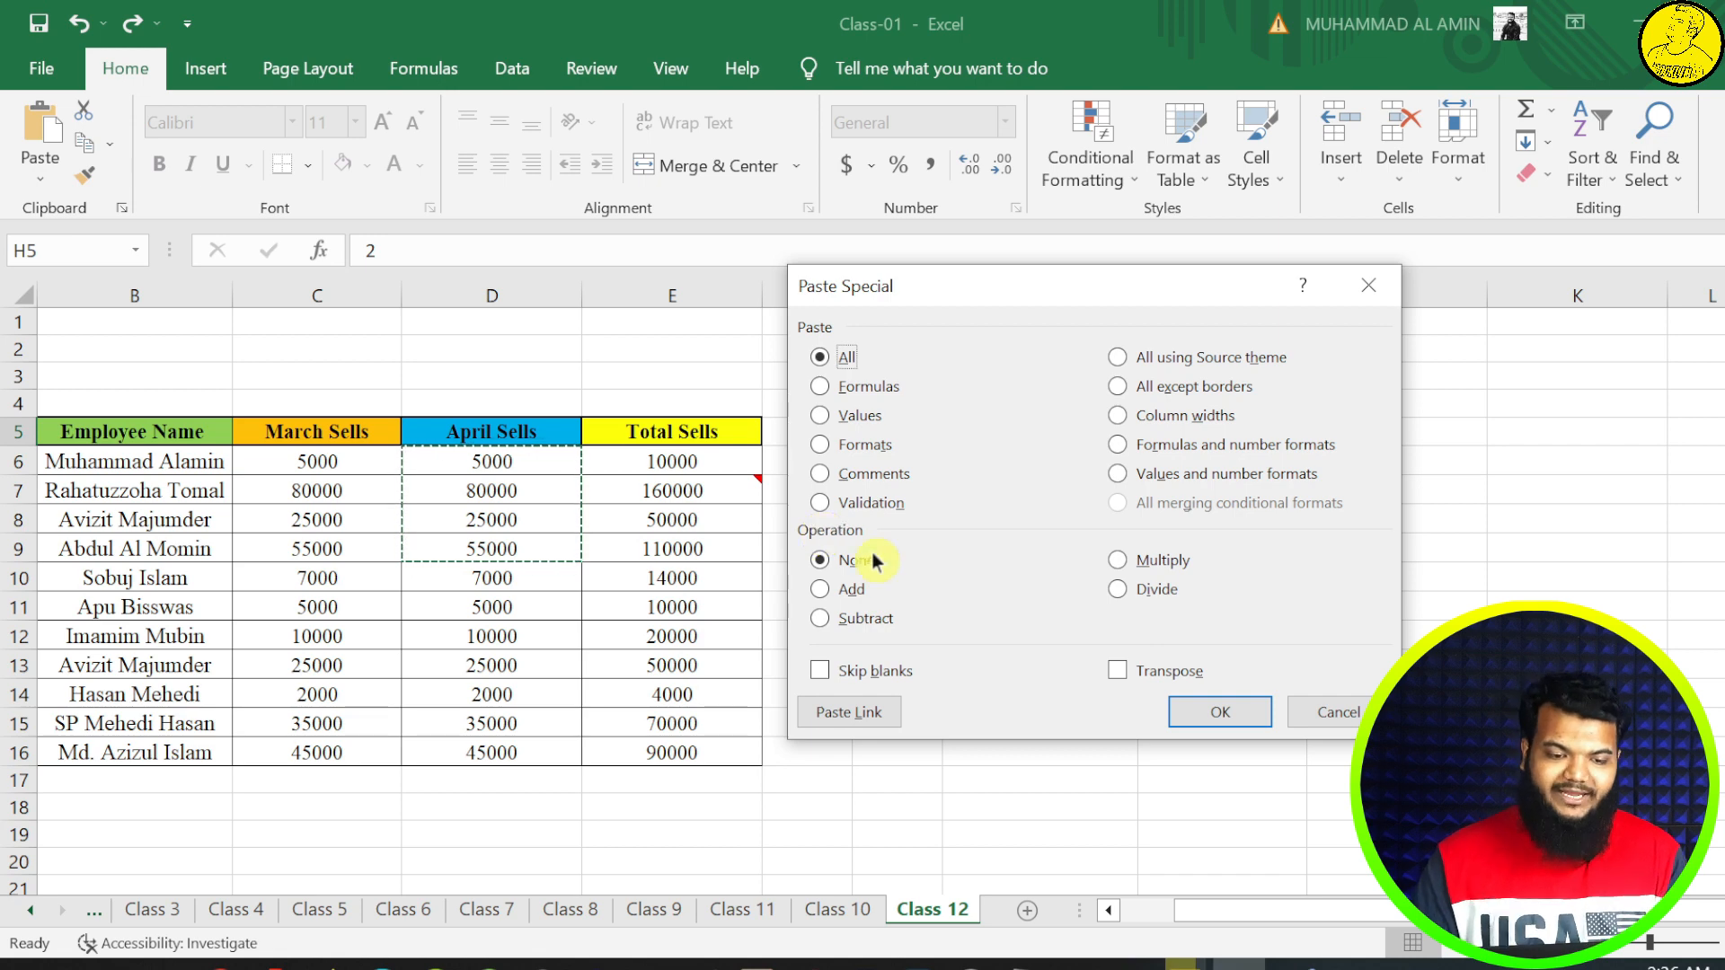
click(841, 588)
click(1220, 712)
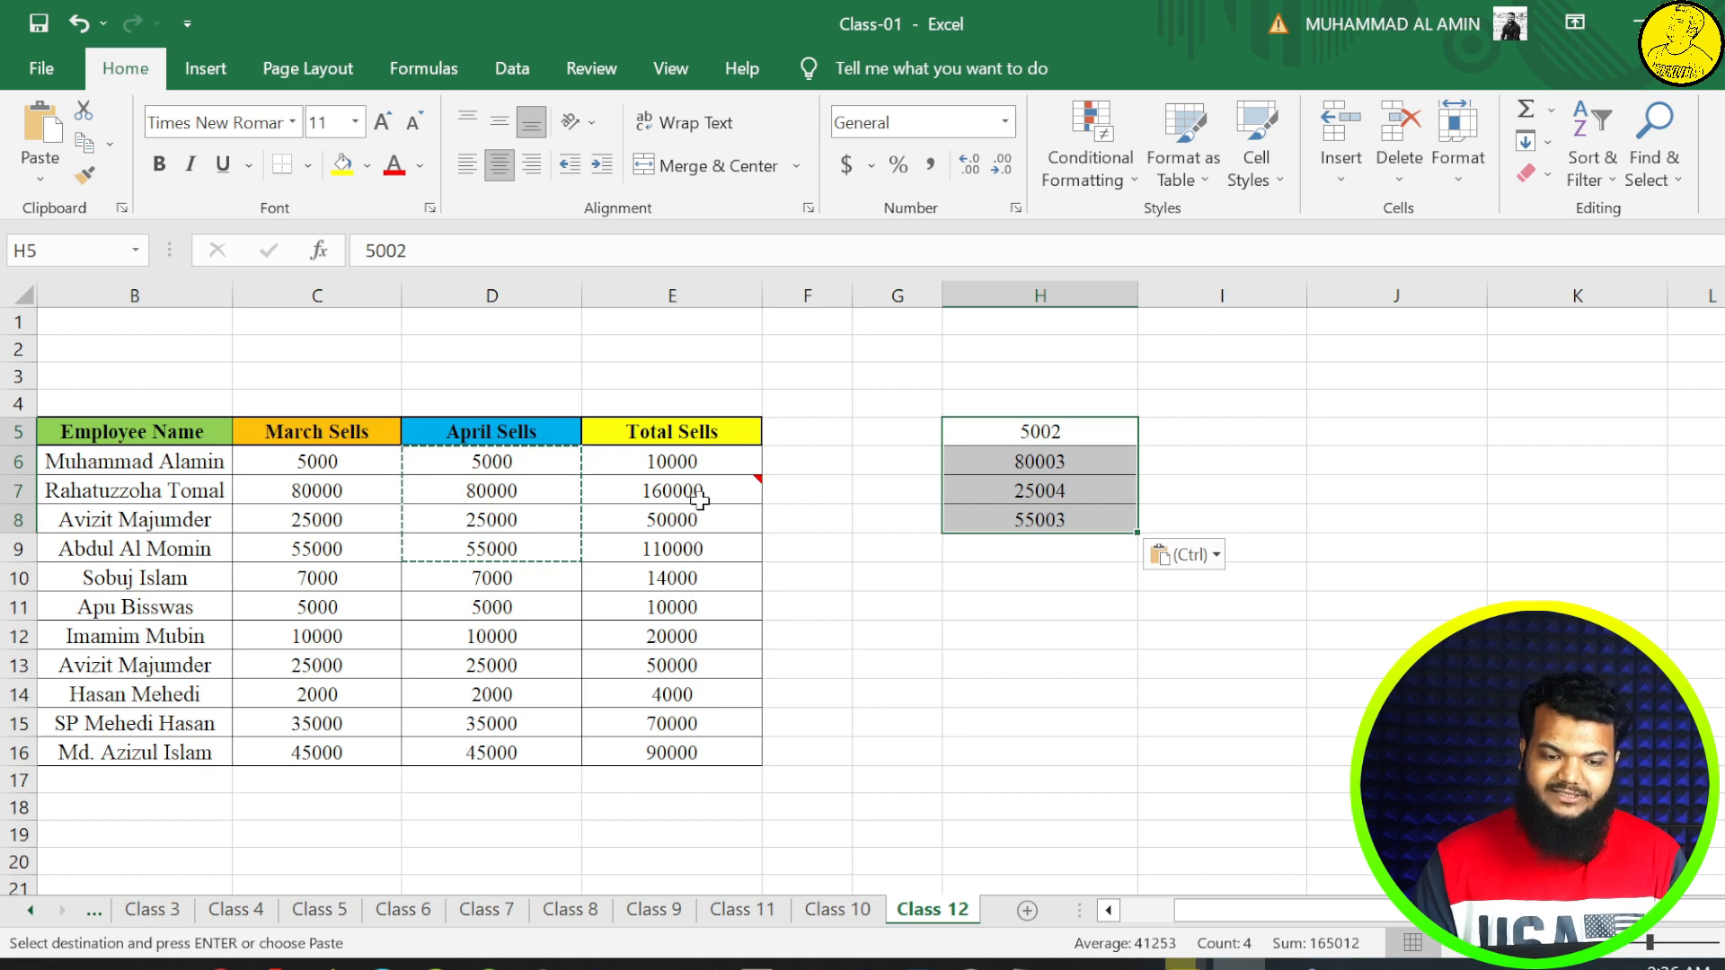
- Enter the sample values 4, 43, 3, 3 and 3 in cells I5 to I9
click(1039, 545)
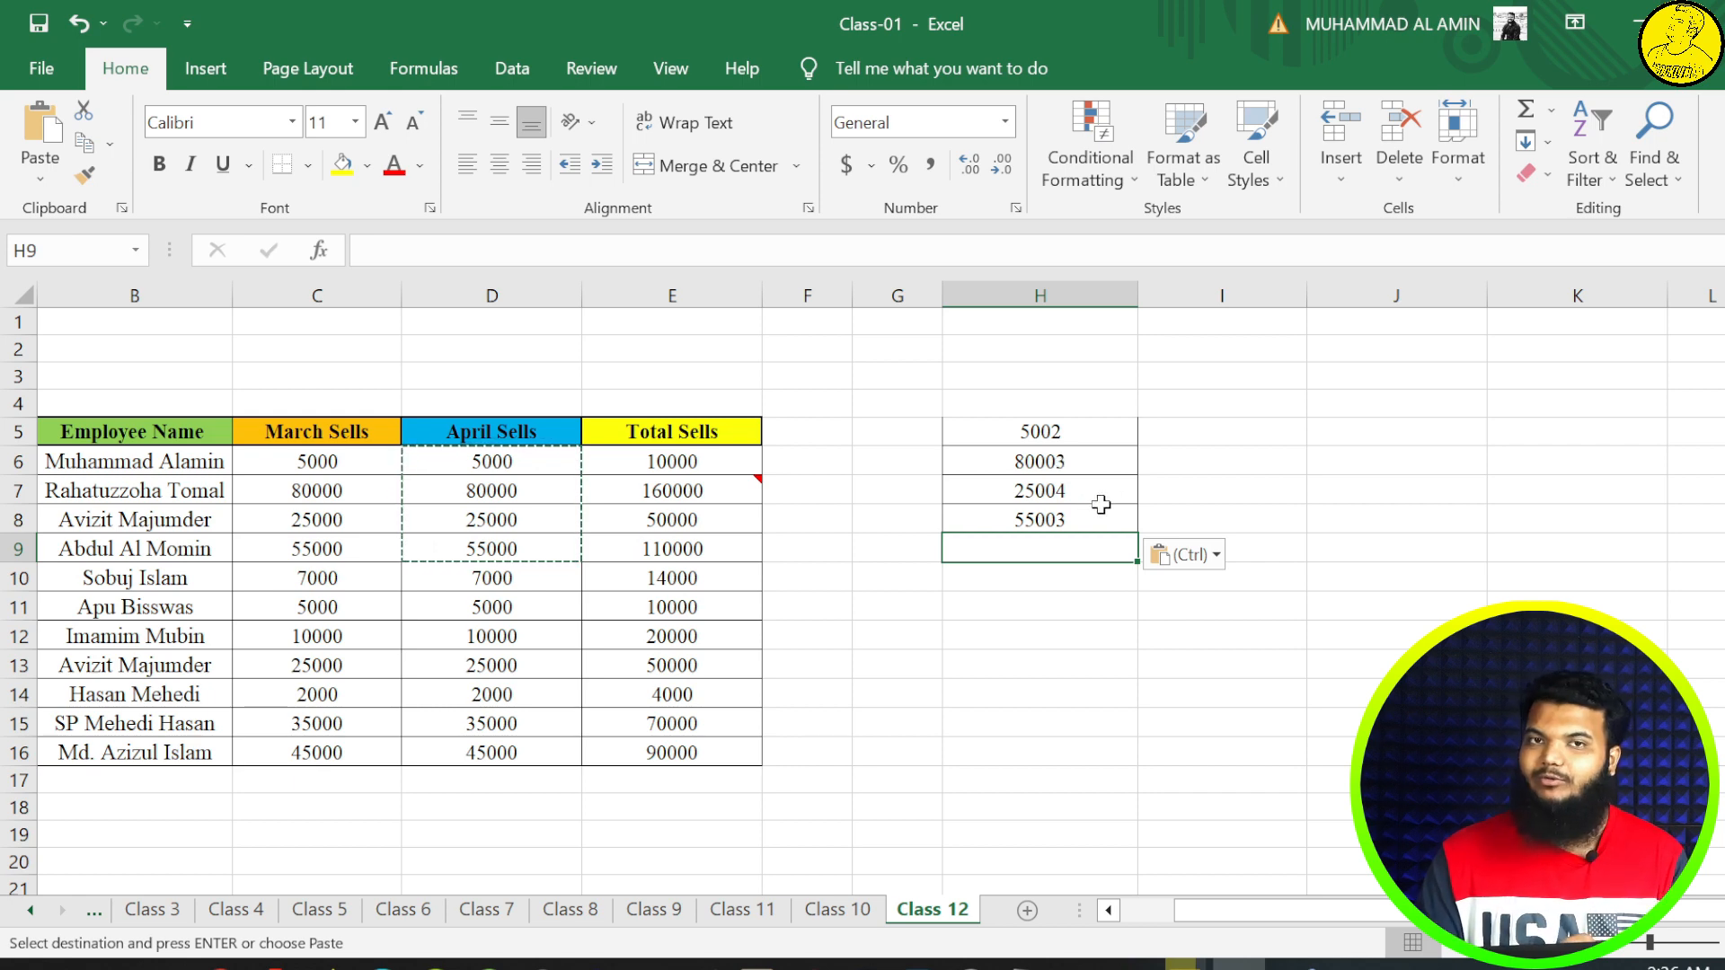
click(1217, 435)
click(1355, 439)
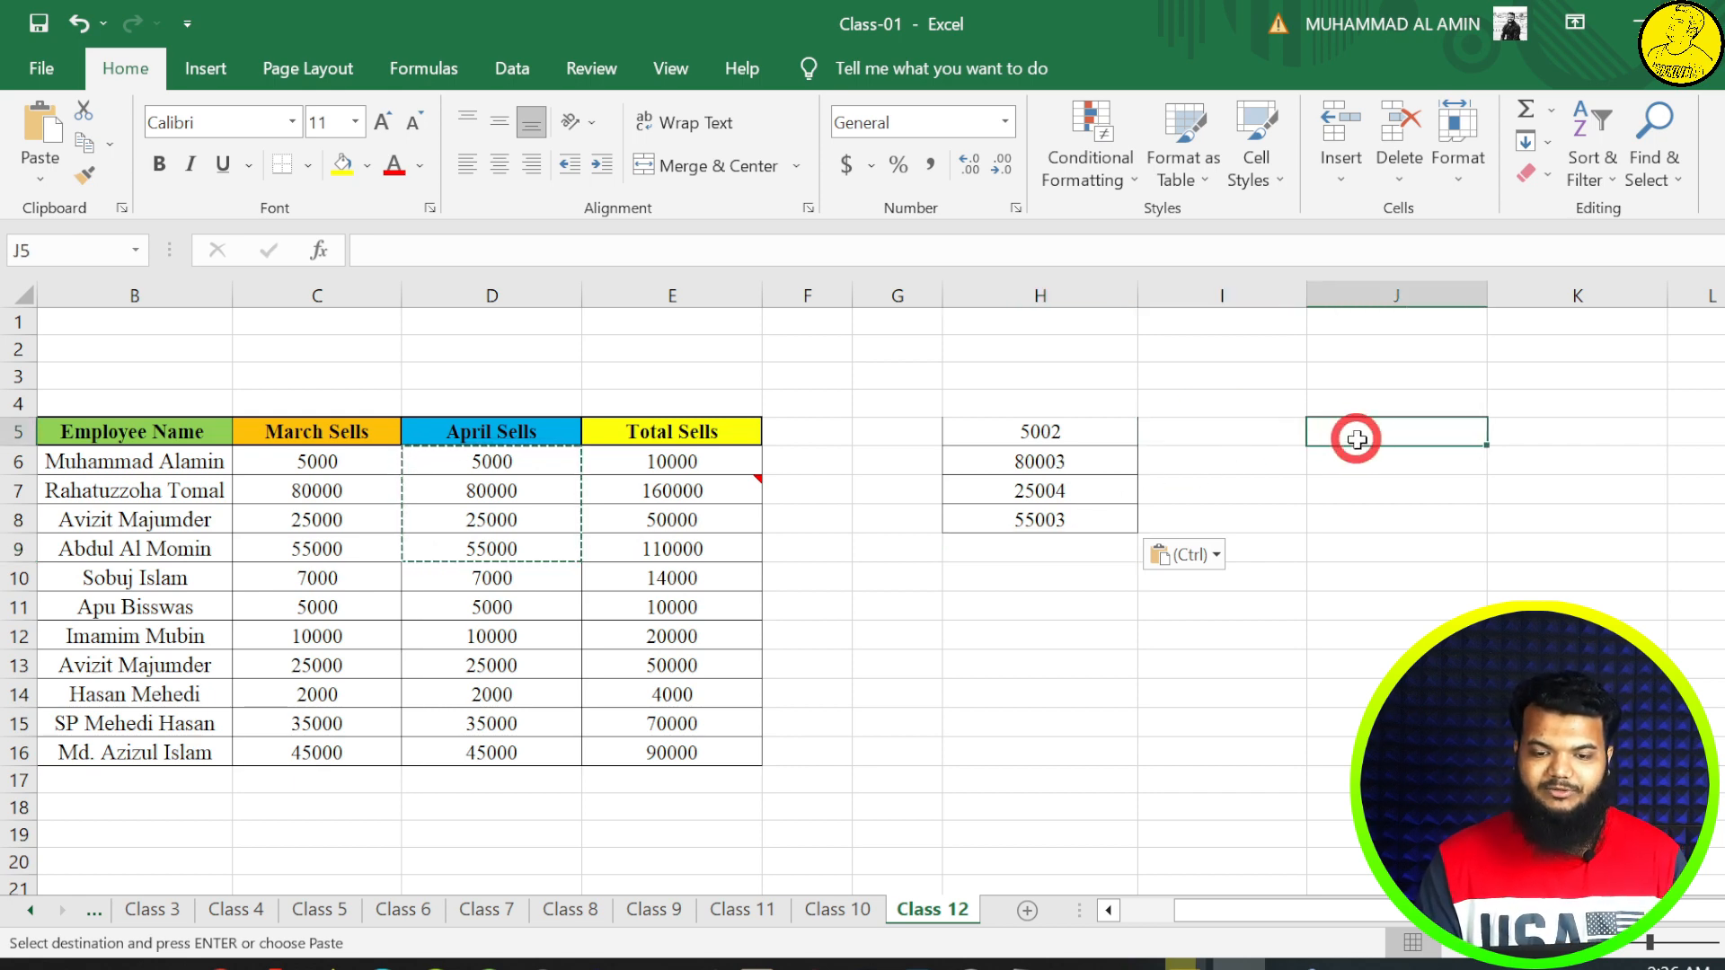
click(1211, 435)
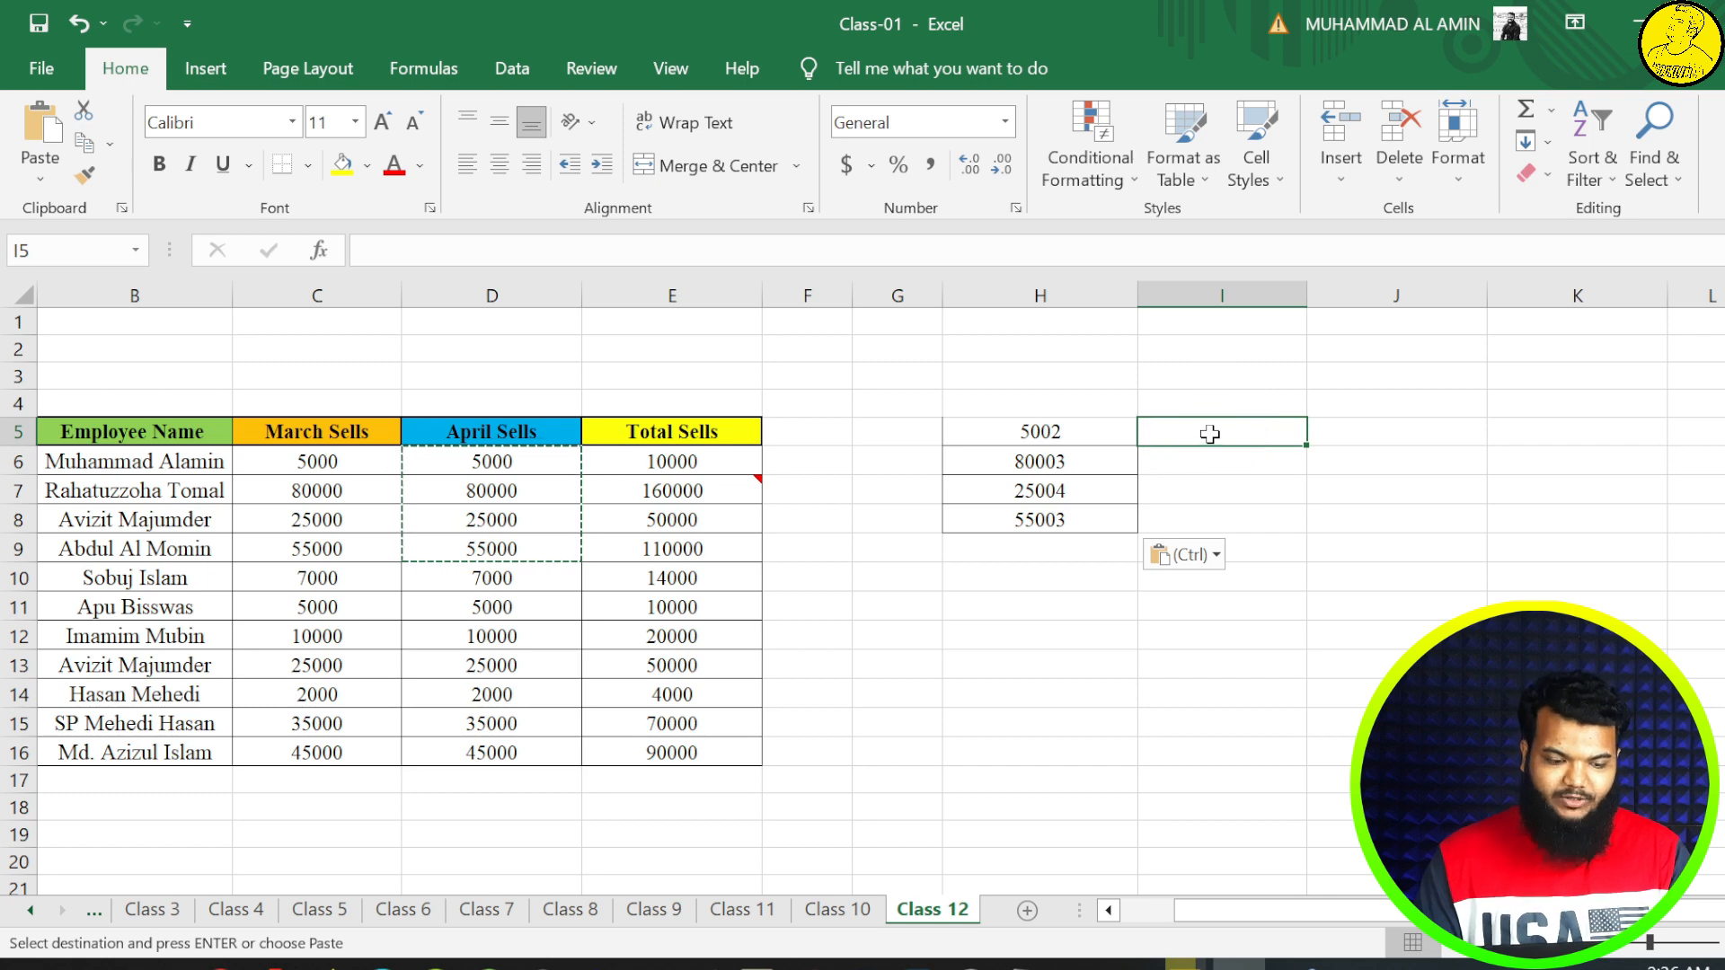
text(4)
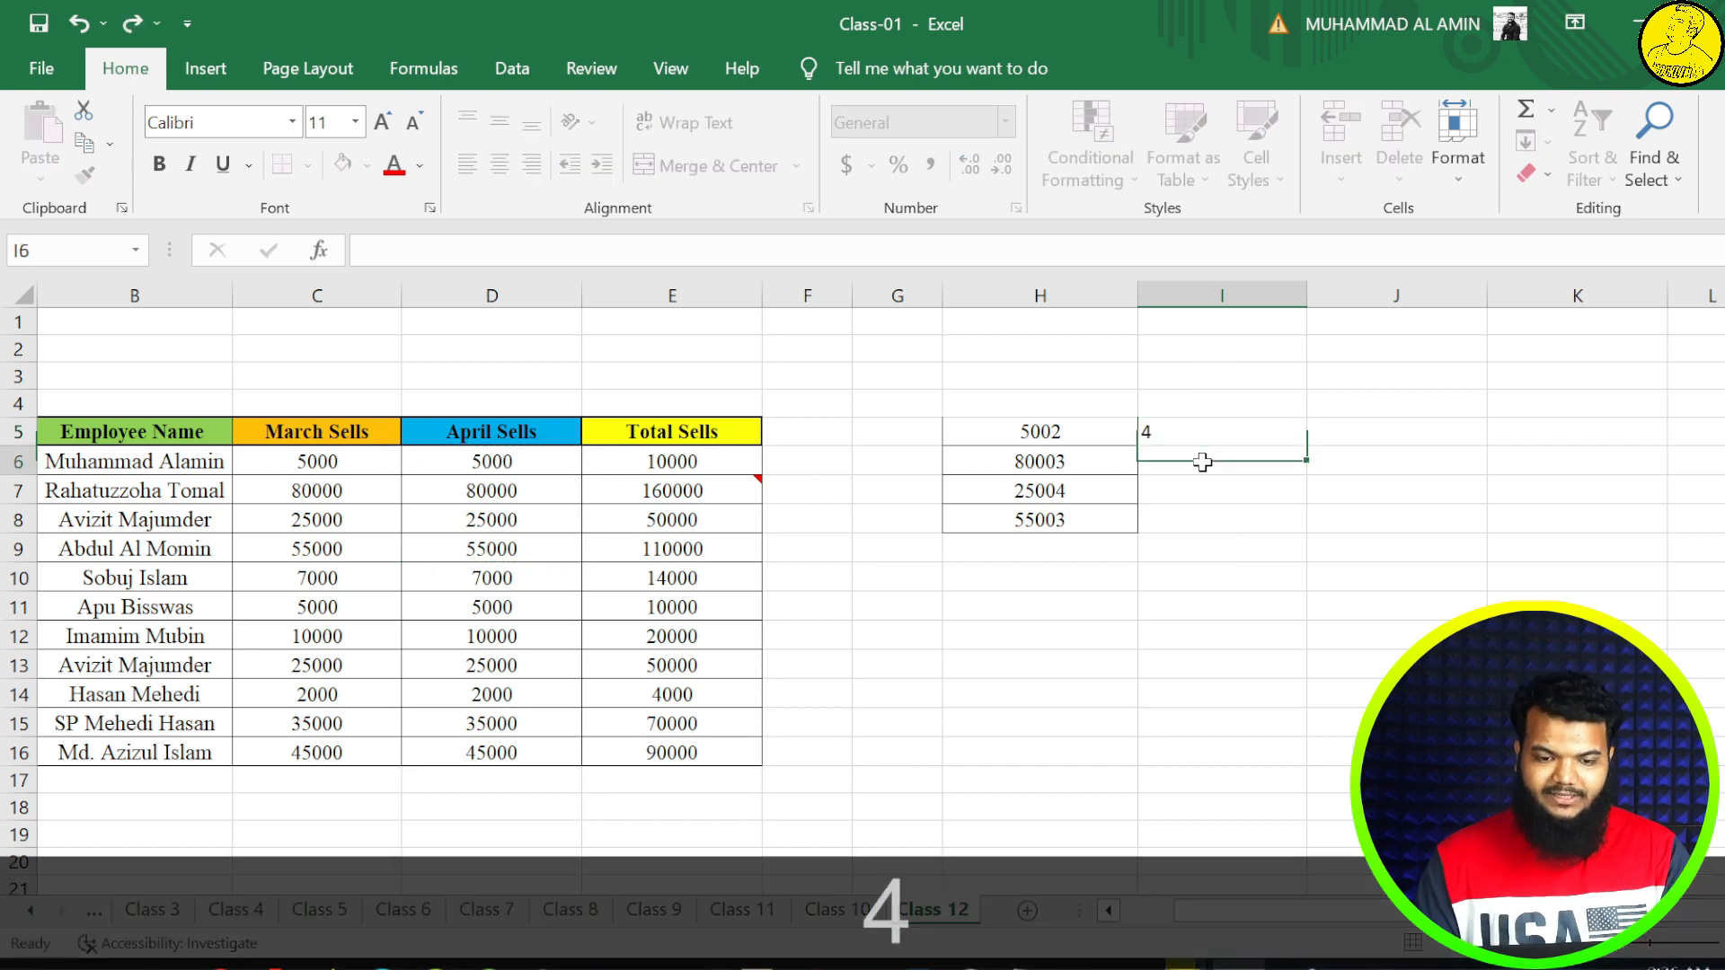
click(1204, 460)
text(43)
click(1204, 486)
text(3)
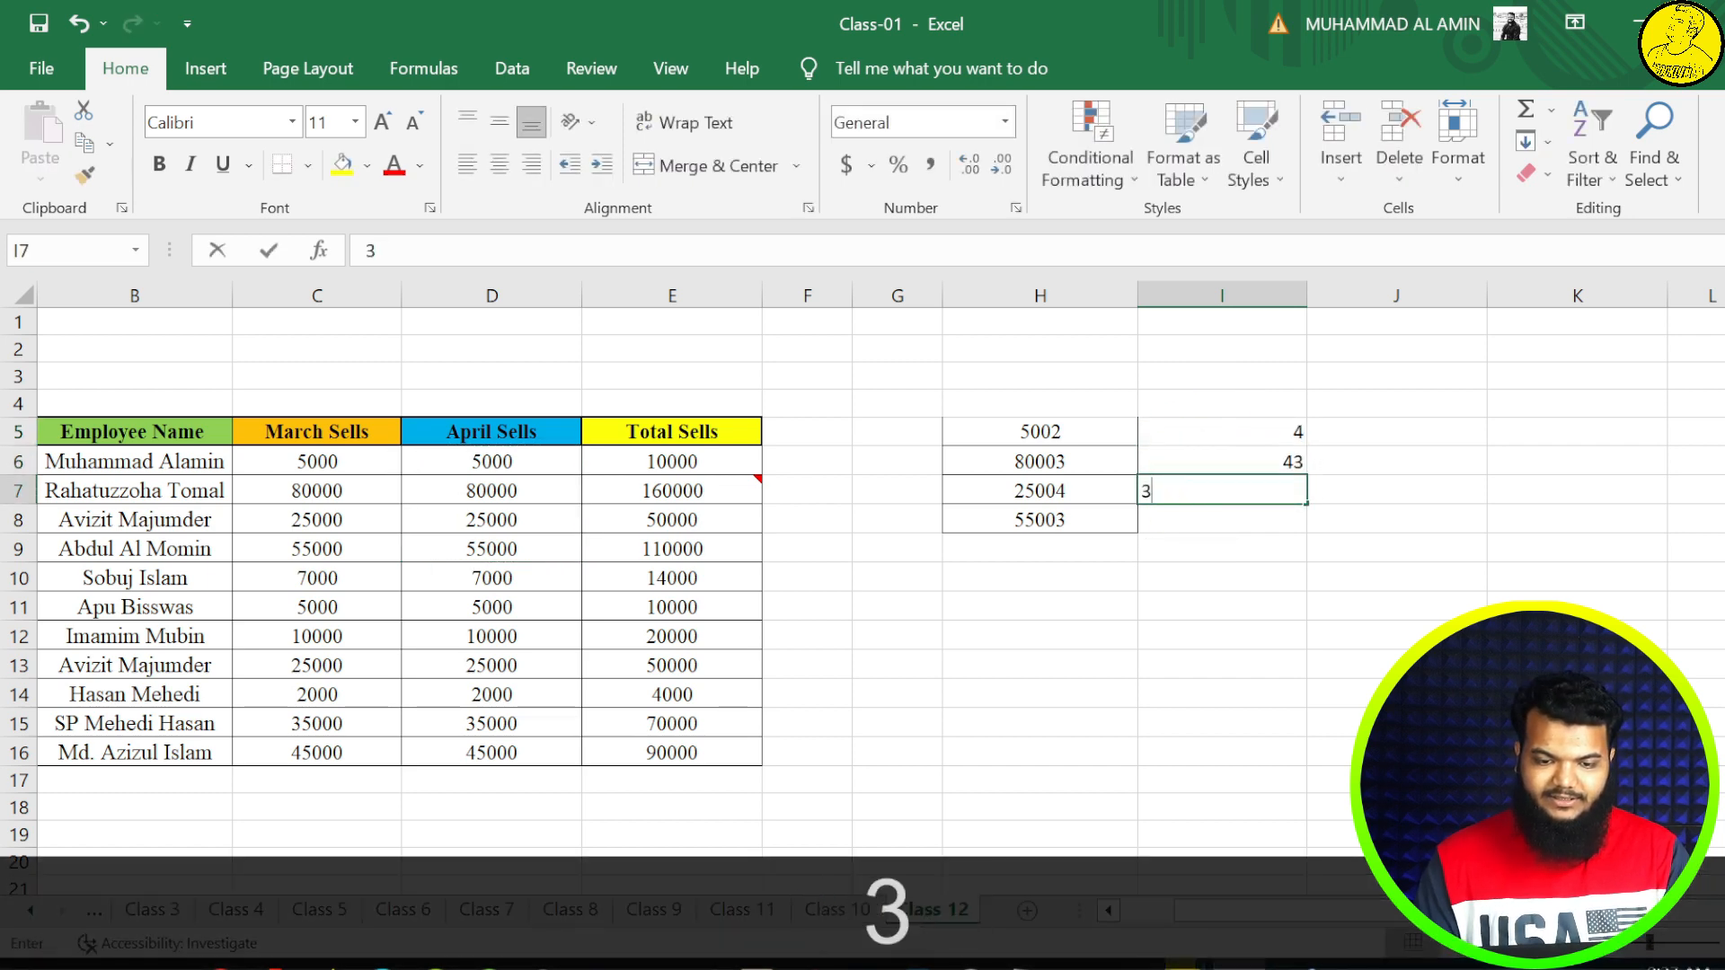
click(1206, 519)
click(1217, 547)
text(3)
click(1217, 519)
text(3)
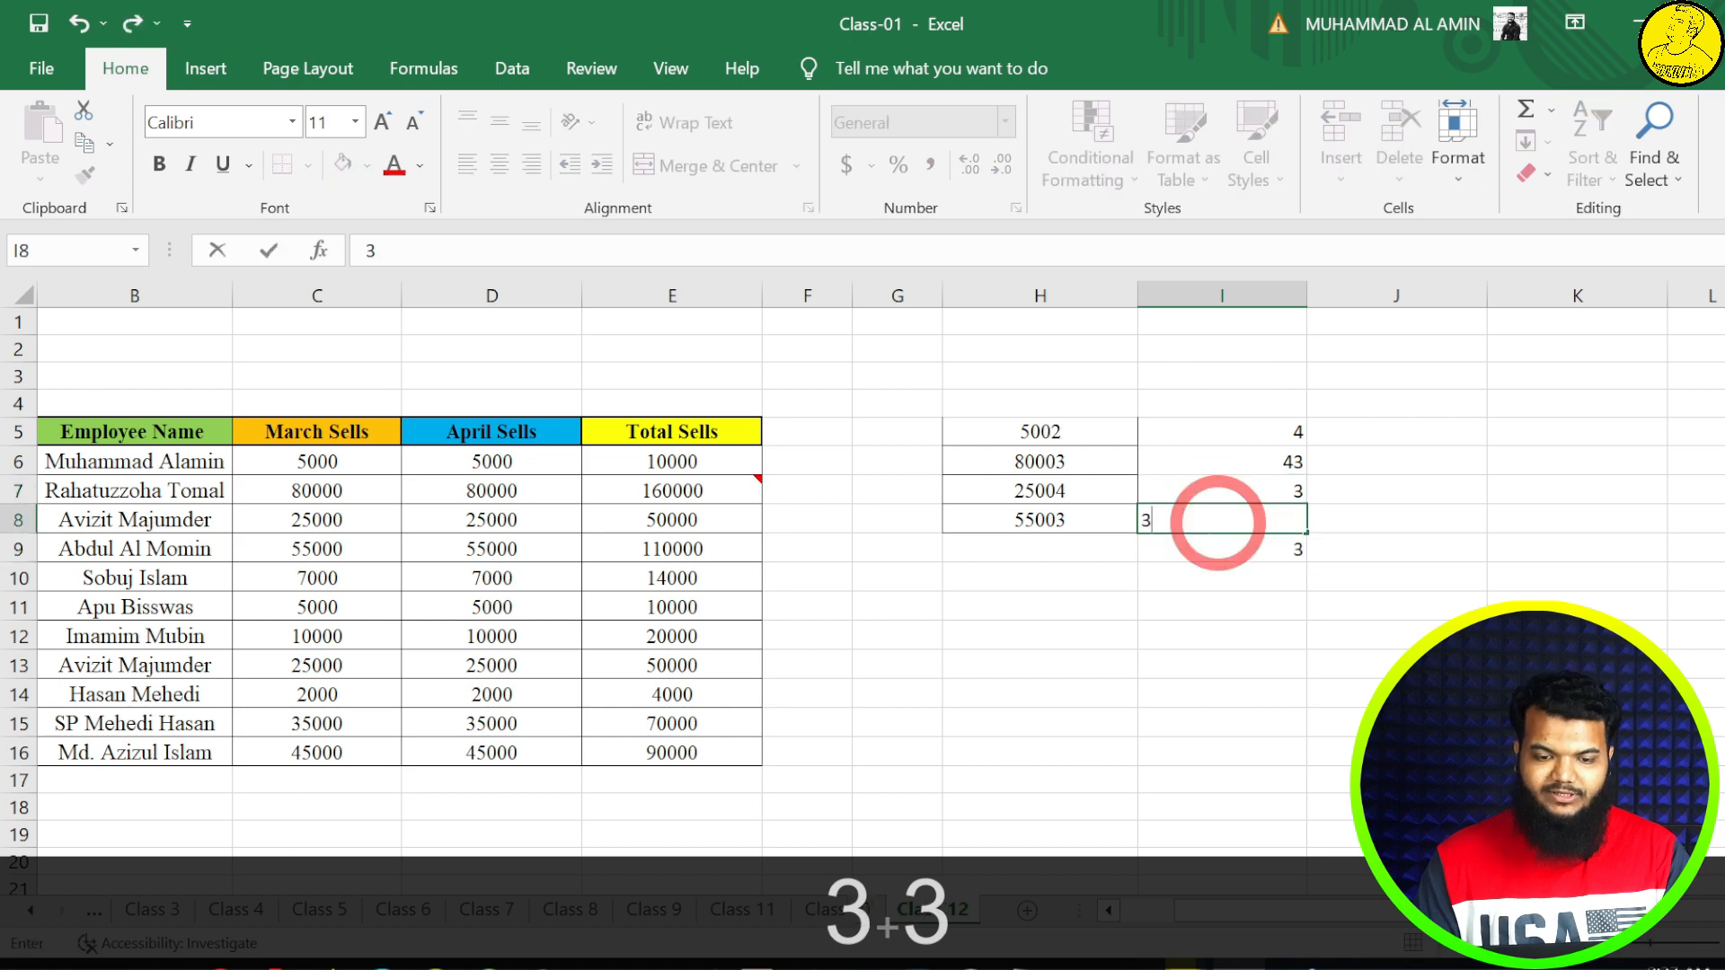
click(1168, 618)
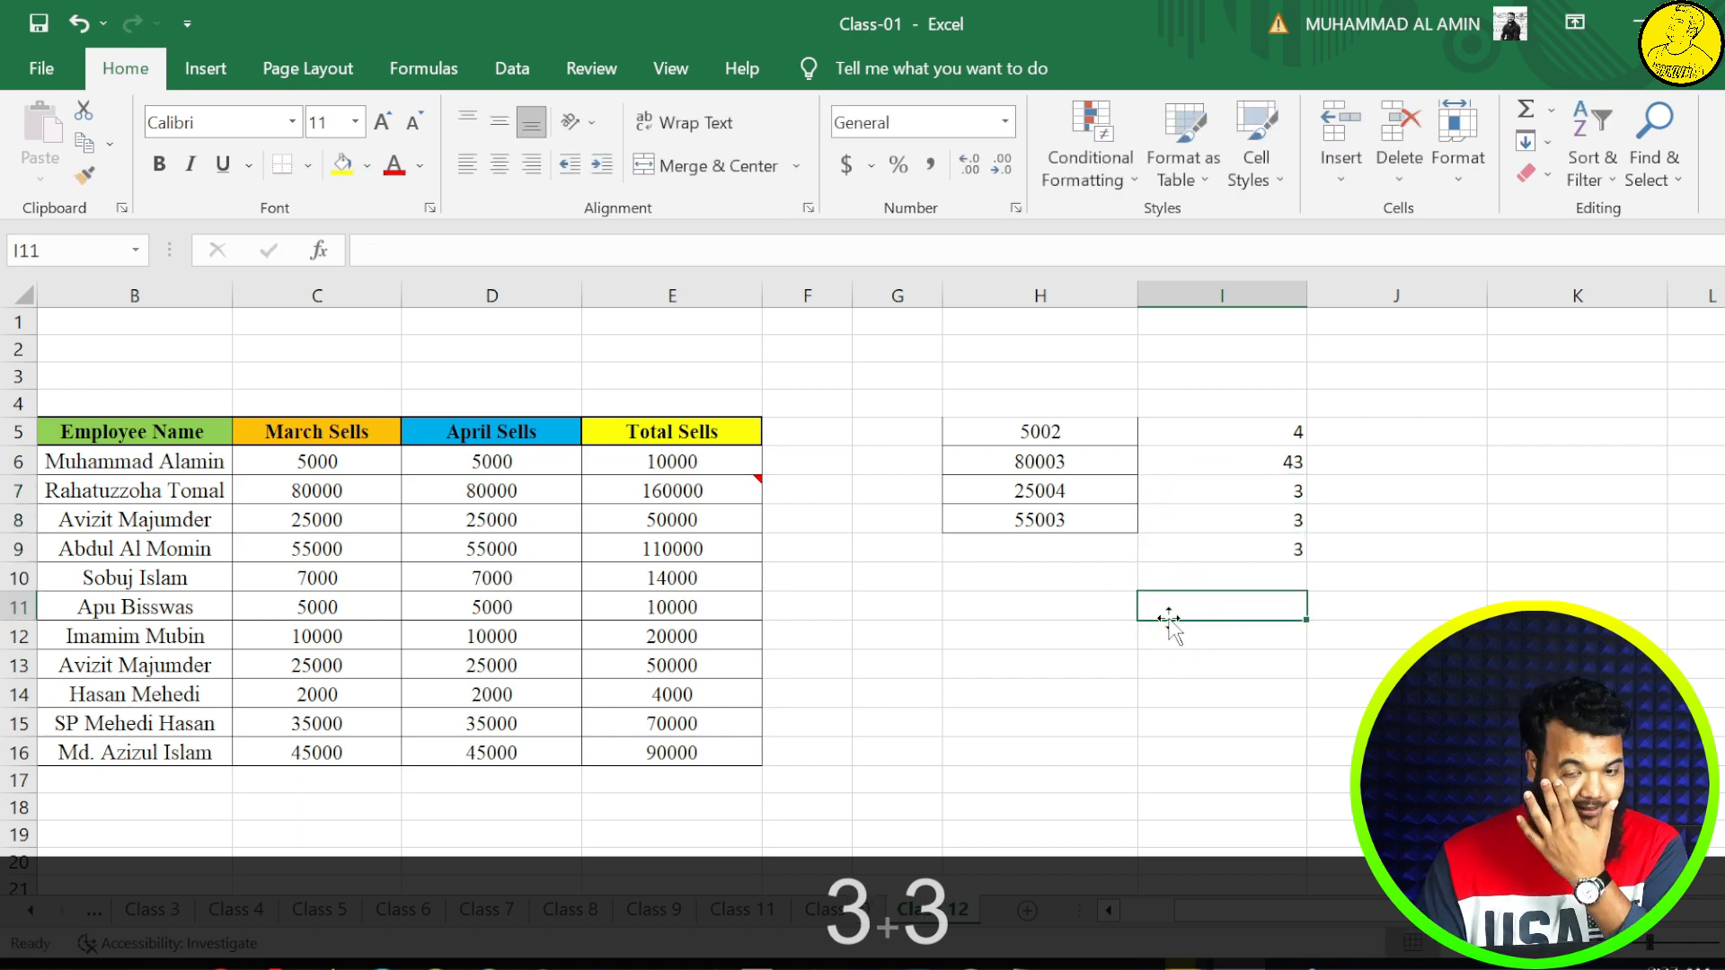
- Copy the April Sells values in D6:D10 and use Paste Special with the Subtract operation onto the numbers starting at I5
drag(478, 461, 486, 579)
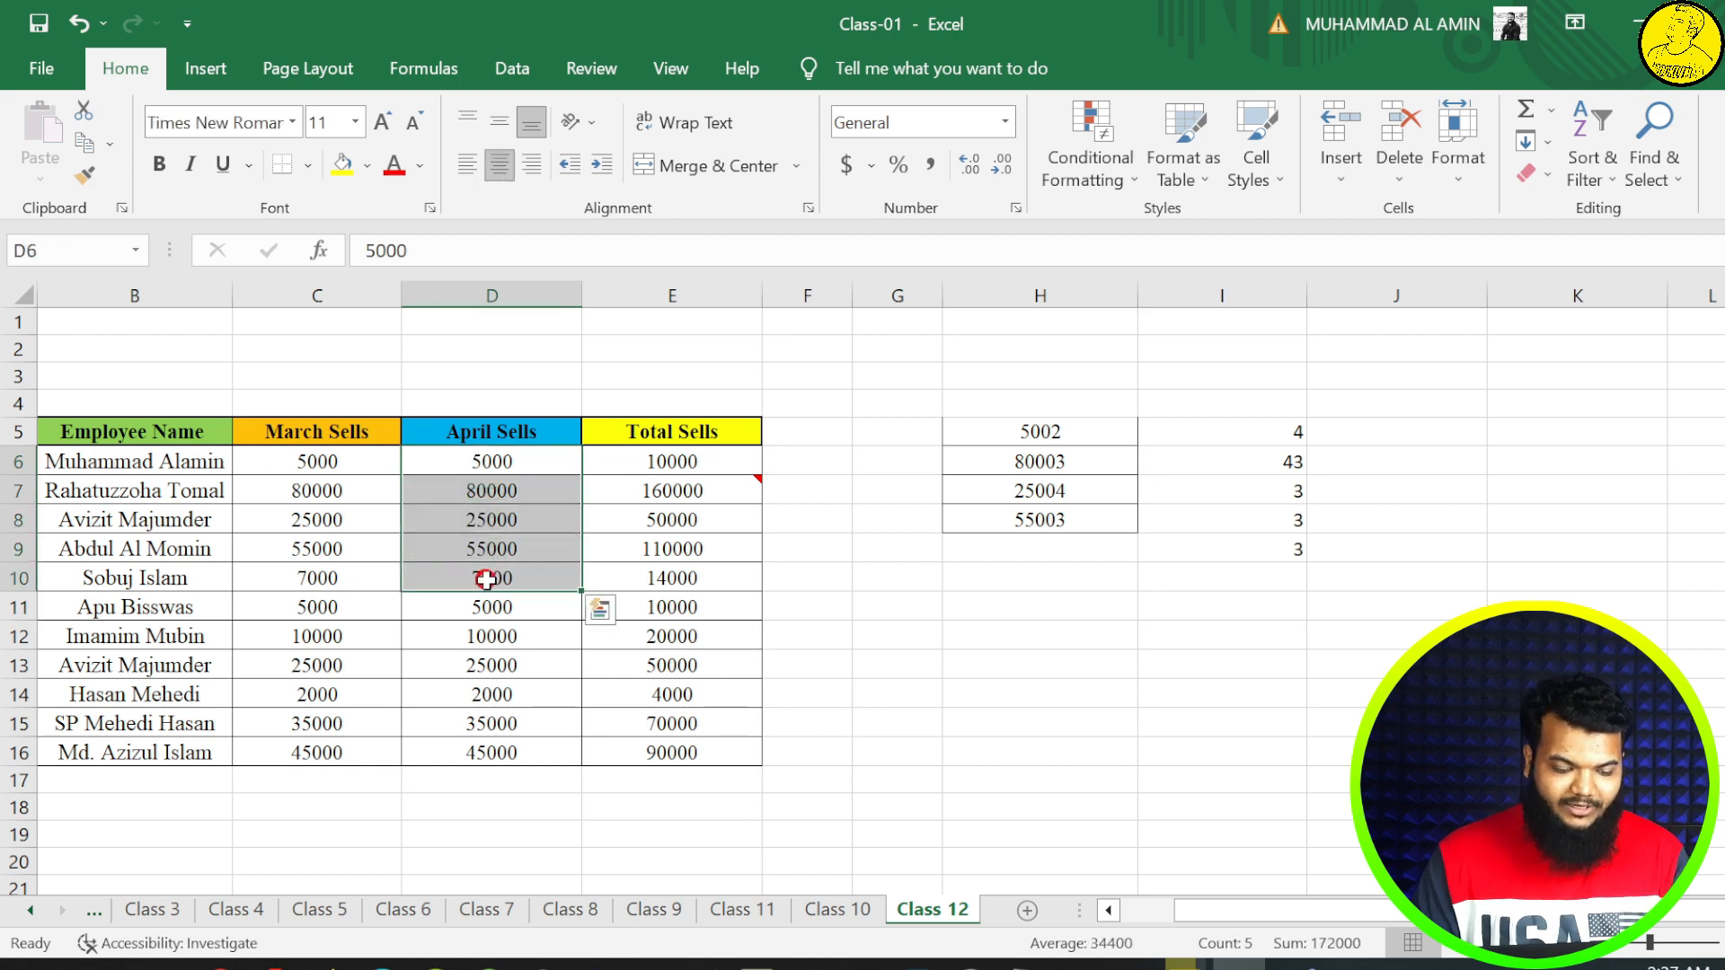
key(ctrl+c)
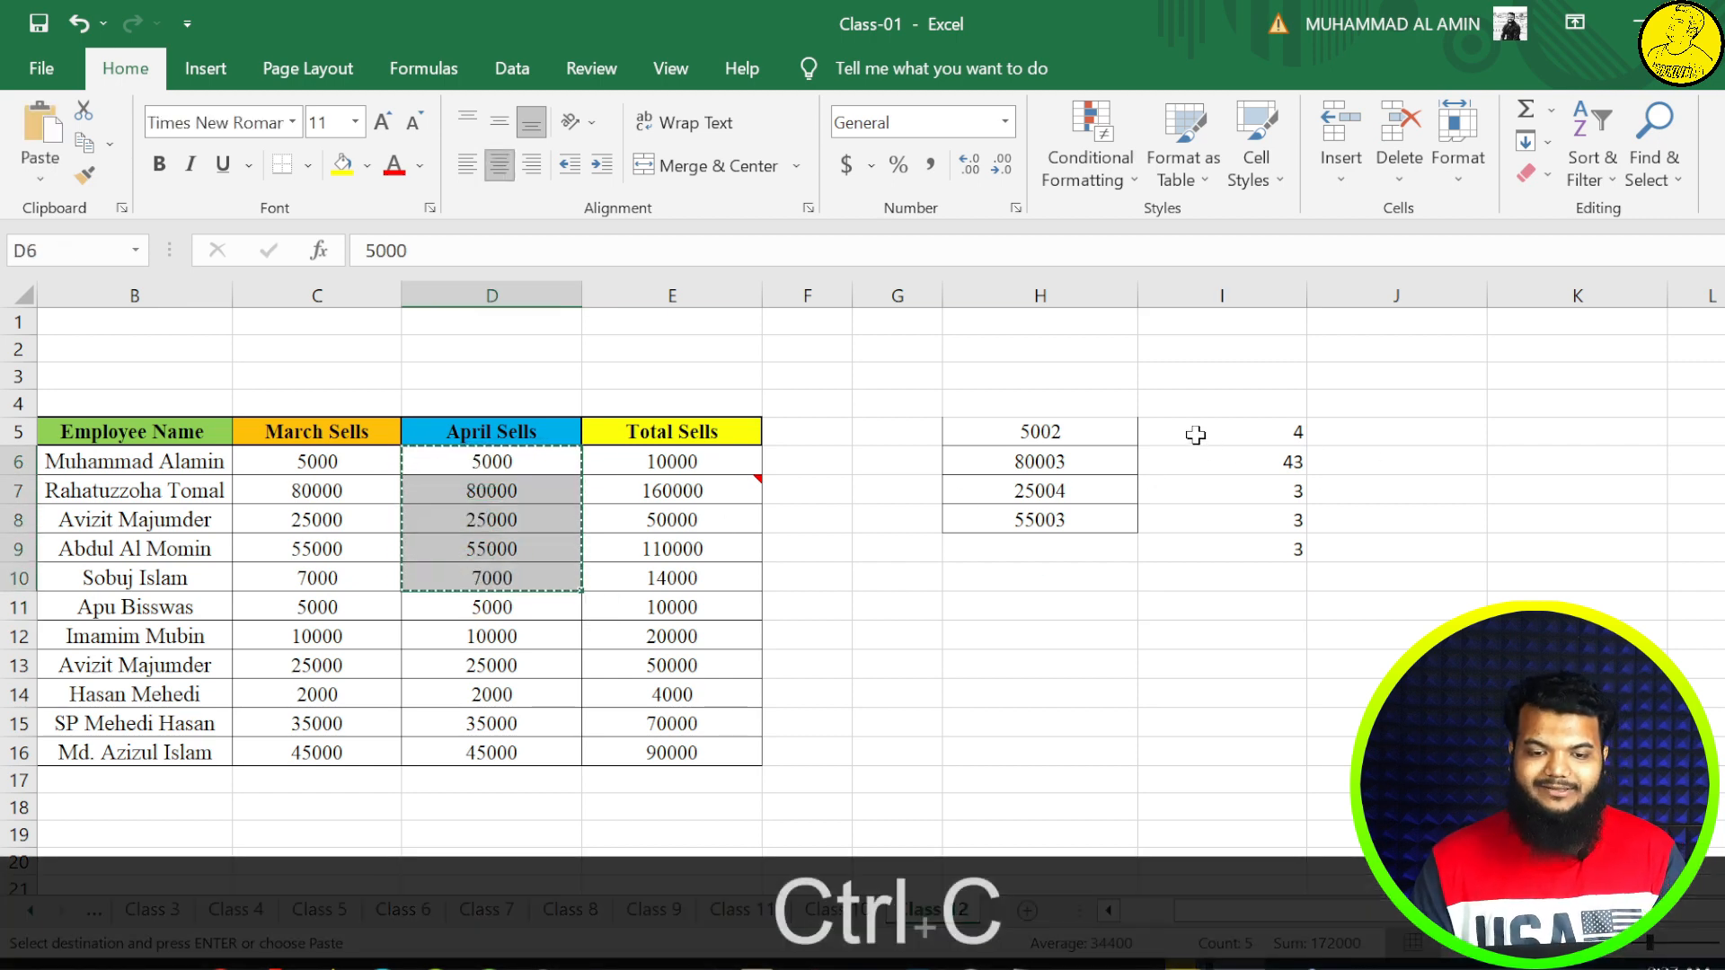
click(1195, 433)
right_click(1195, 434)
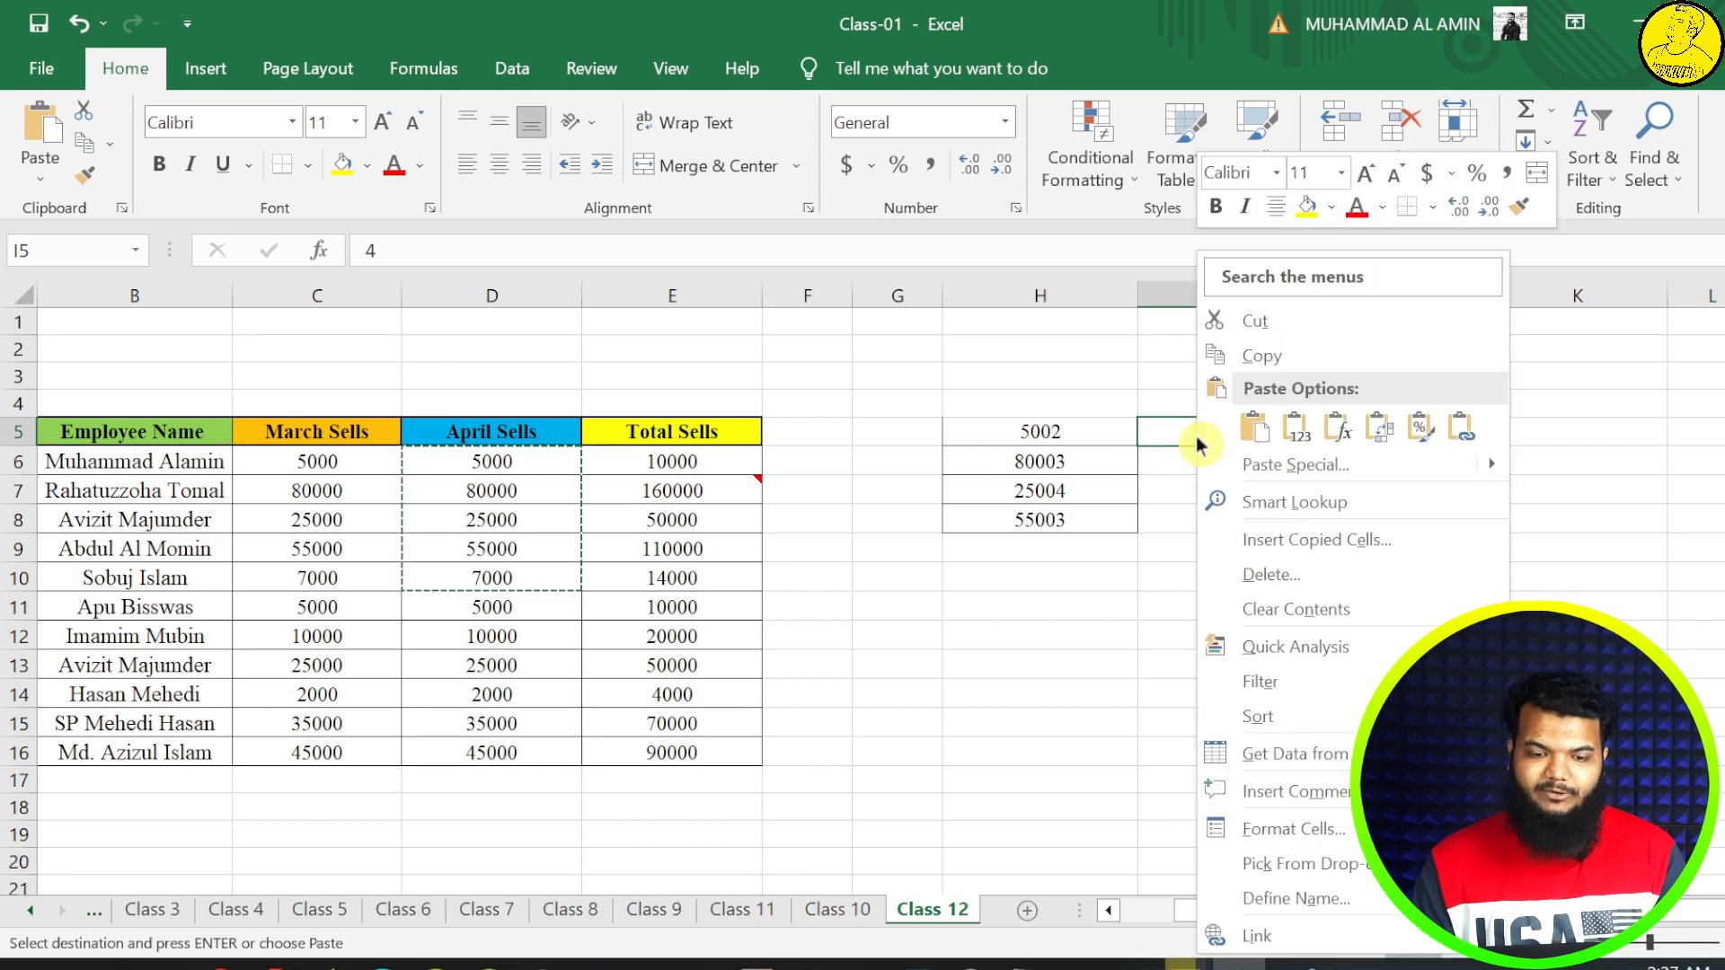
click(1215, 456)
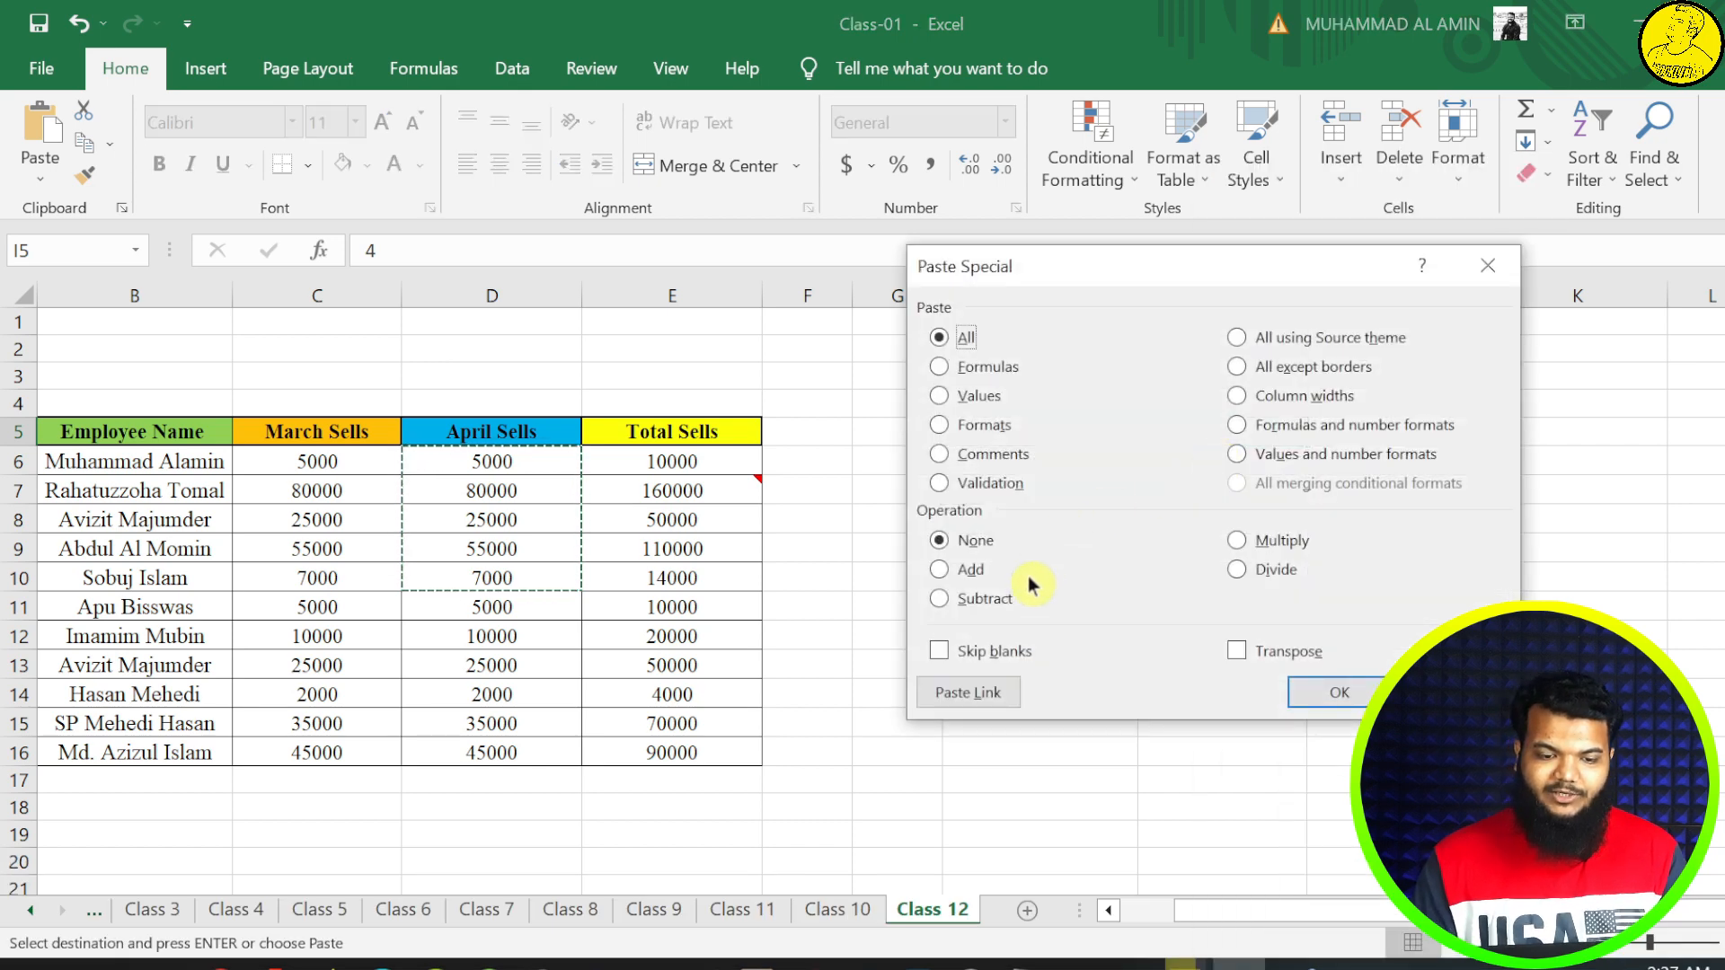
click(969, 599)
click(1310, 693)
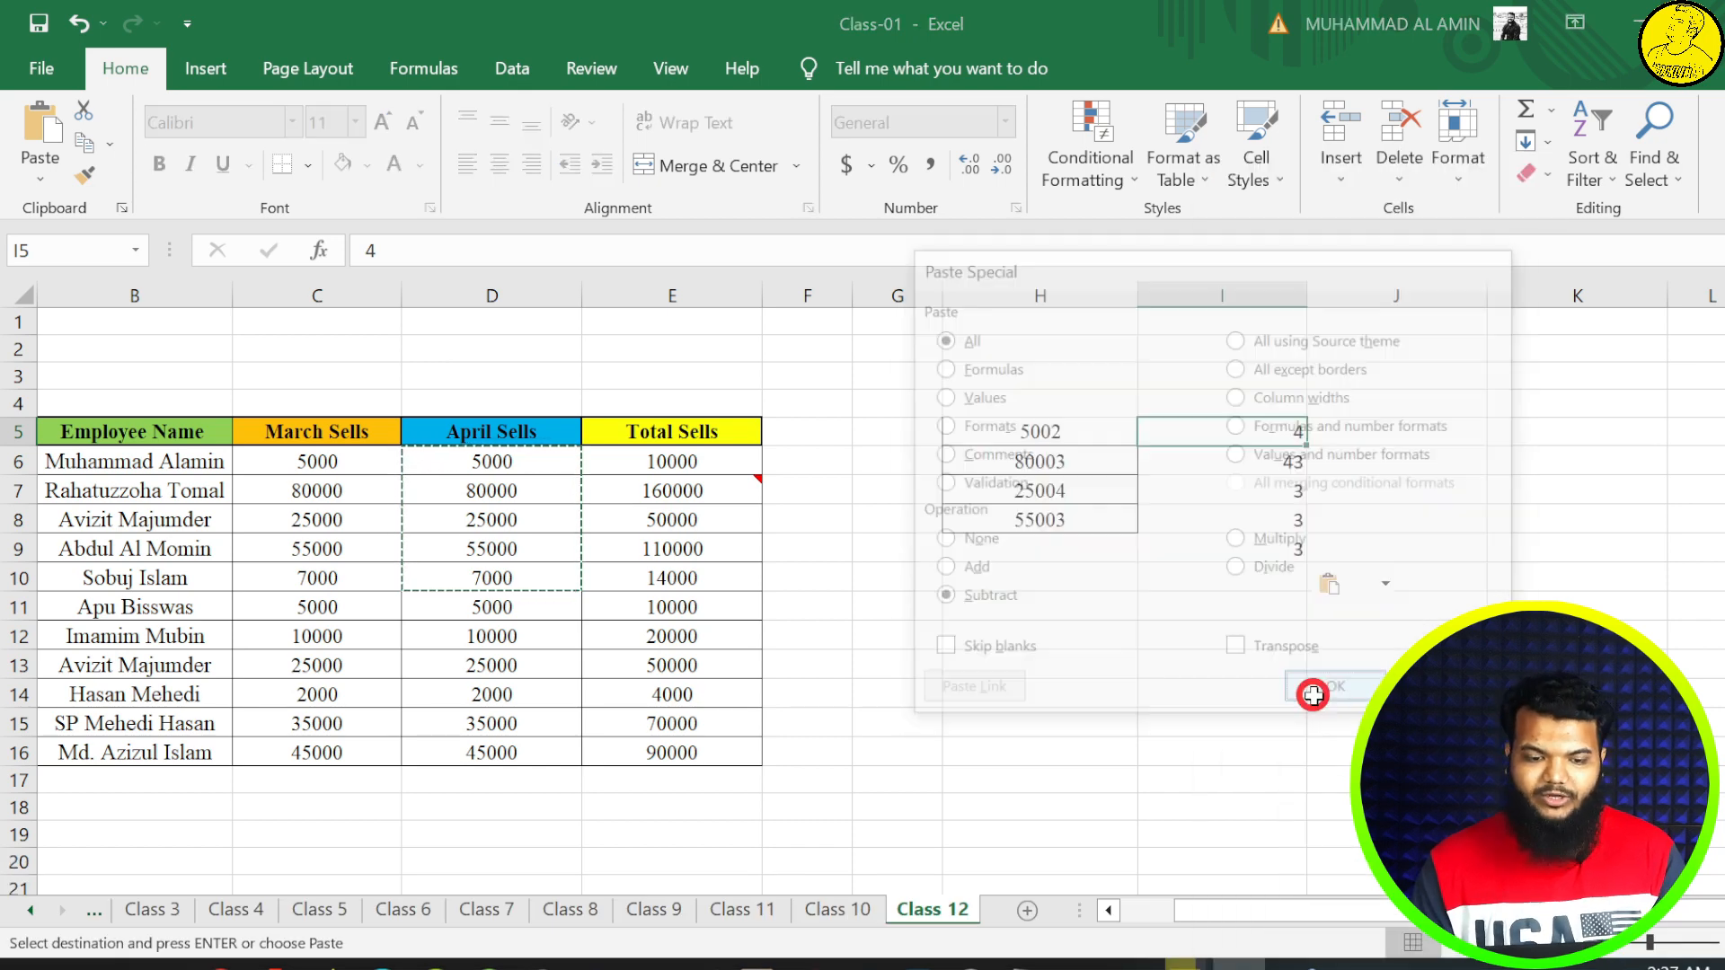
- Enter the sample values 1, 2, 3 and 4 in cells G5 to G8
click(1166, 582)
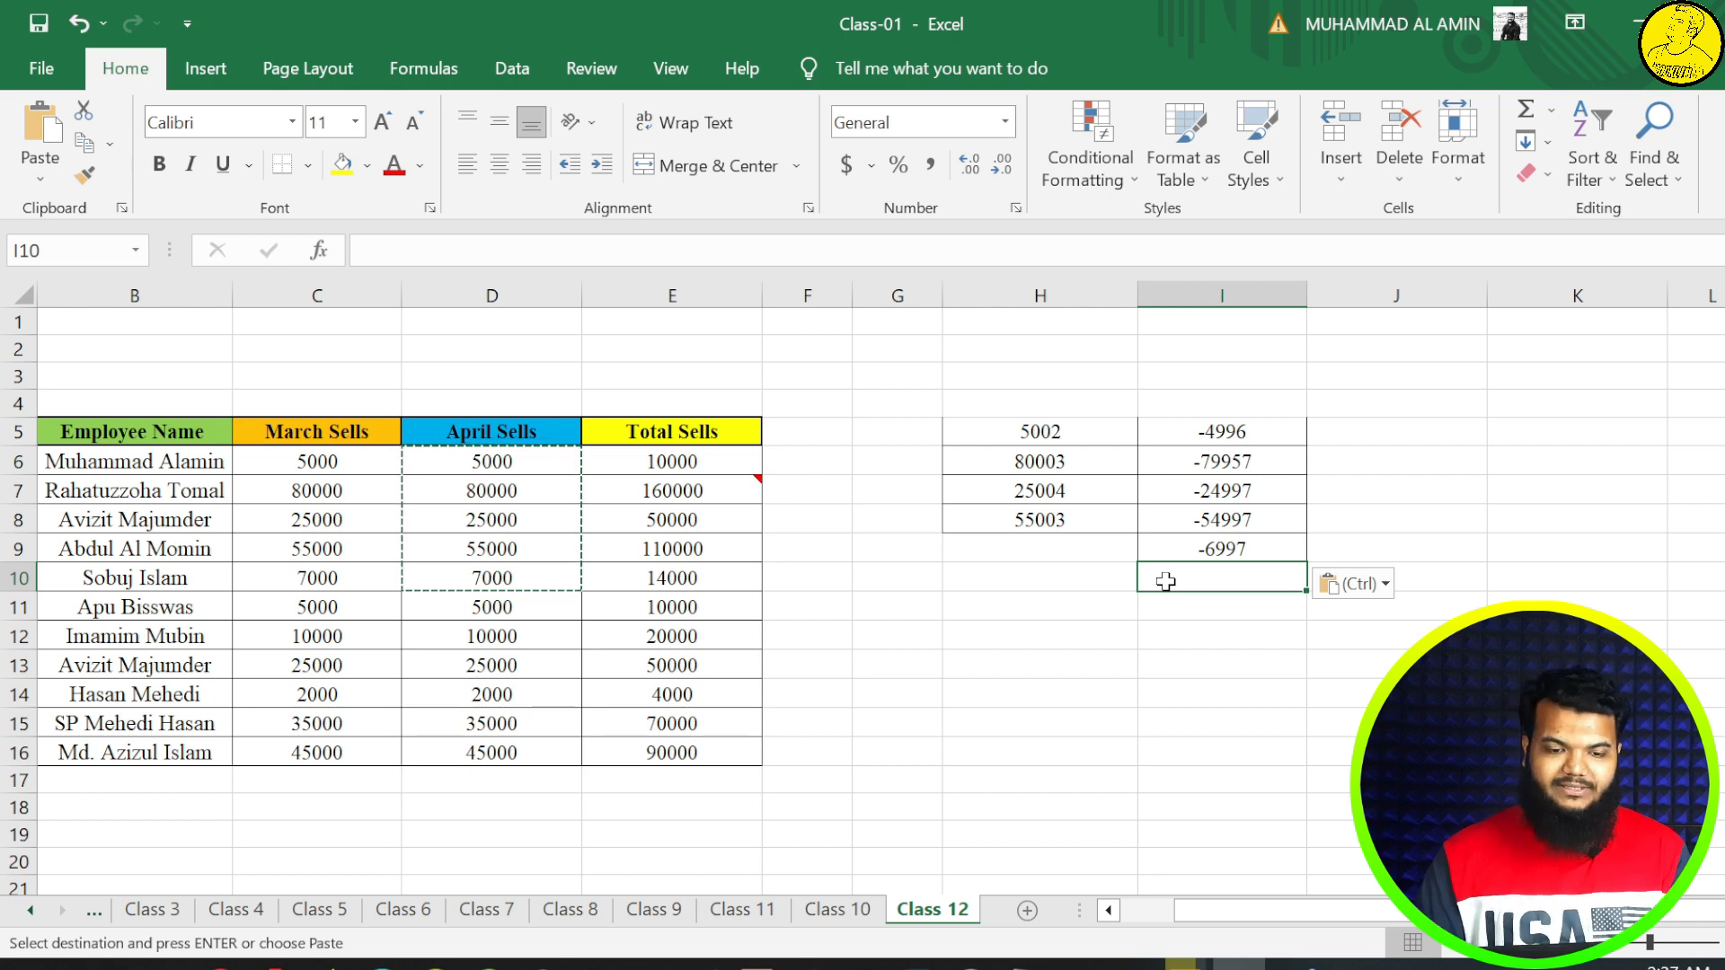
click(863, 445)
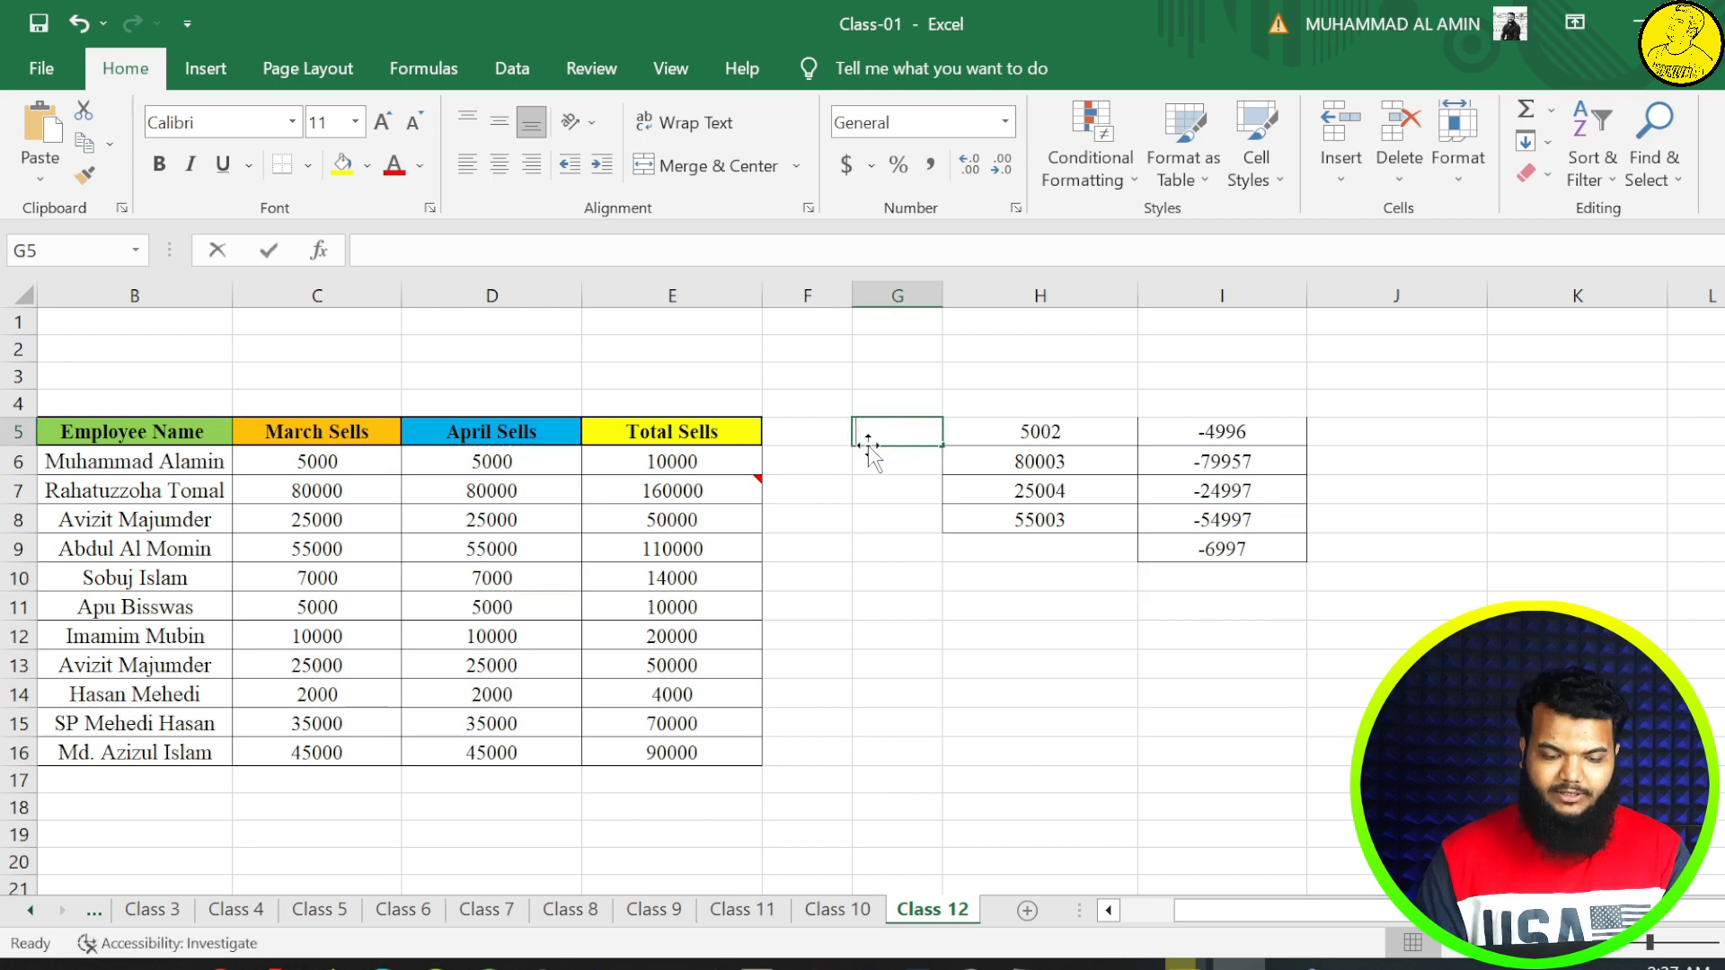
text(1)
key(Down)
text(2)
key(Down)
text(3)
key(Down)
text(4)
key(Down)
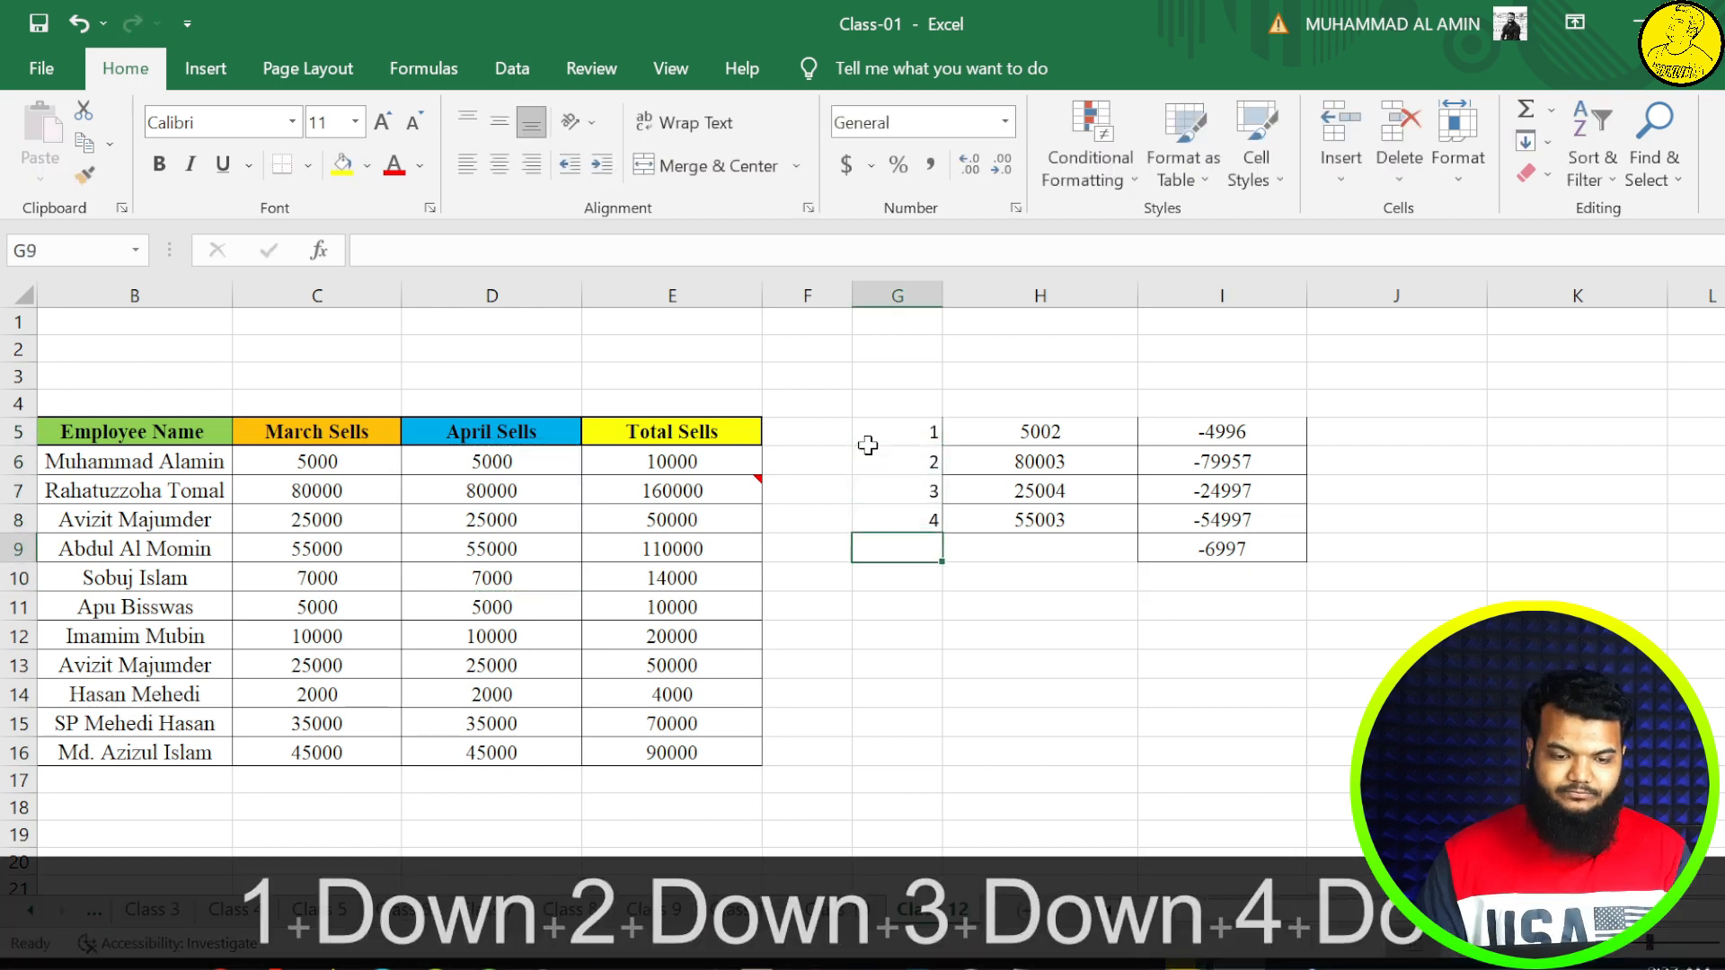
- Copy the April Sells values in D6:D9 and use Paste Special with the Multiply operation onto the numbers starting at G5
drag(520, 458, 517, 545)
key(ctrl+c)
click(894, 436)
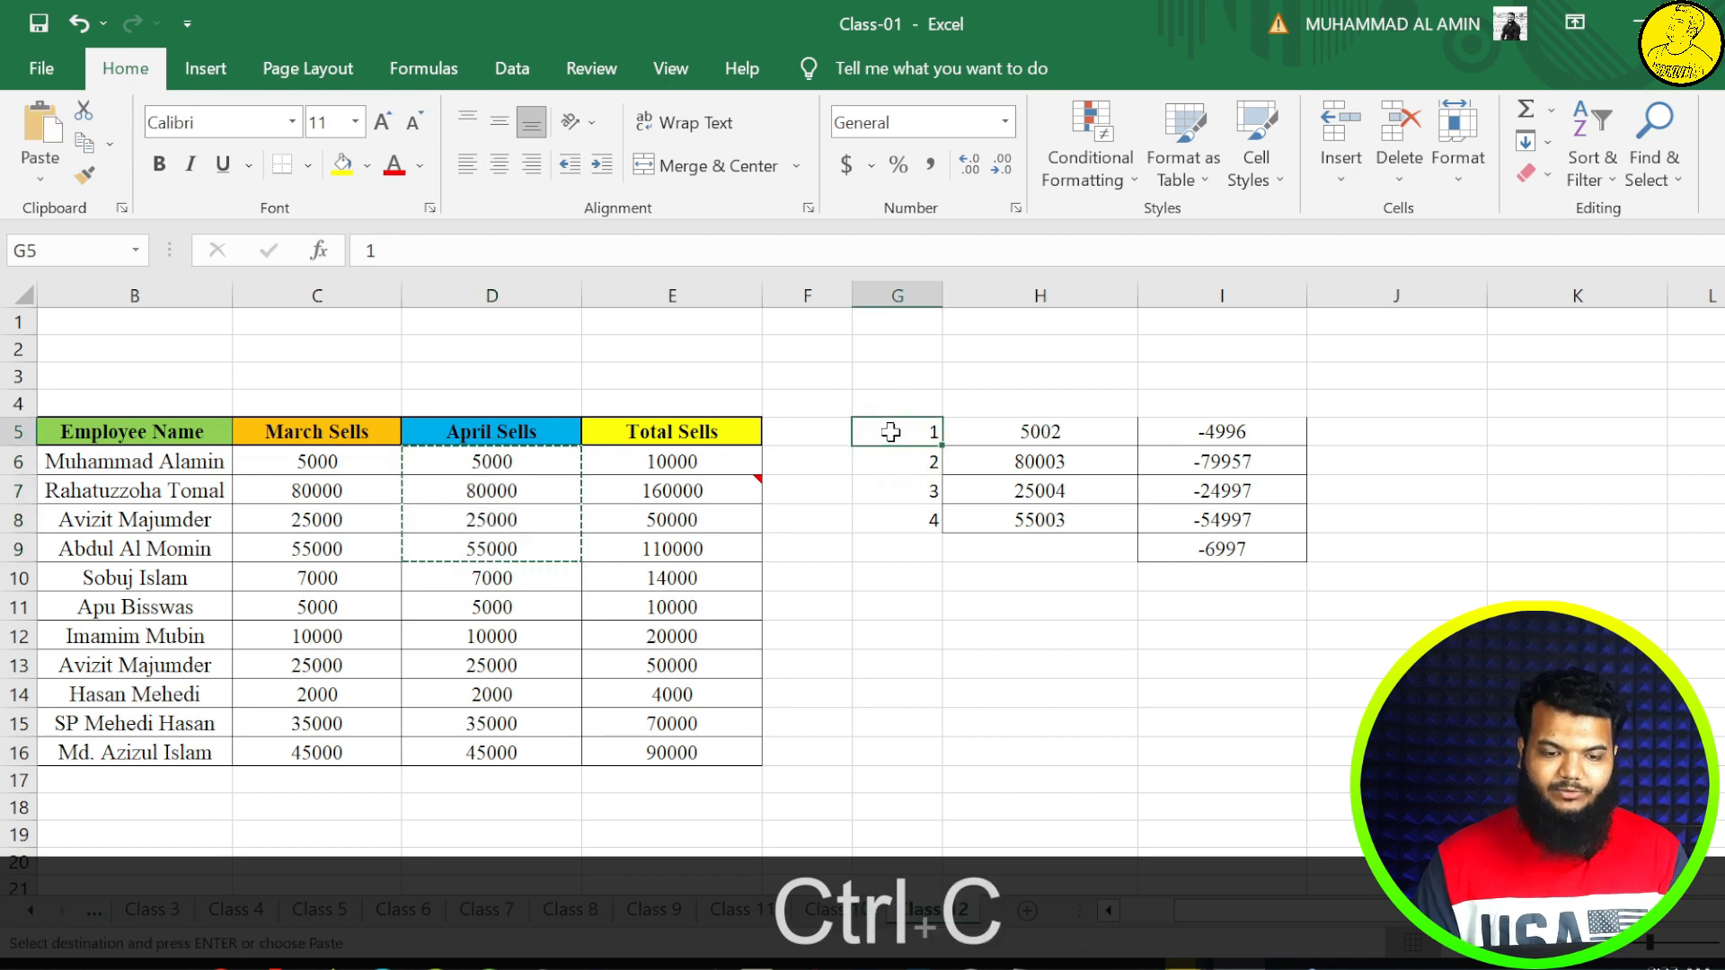
right_click(893, 435)
click(931, 482)
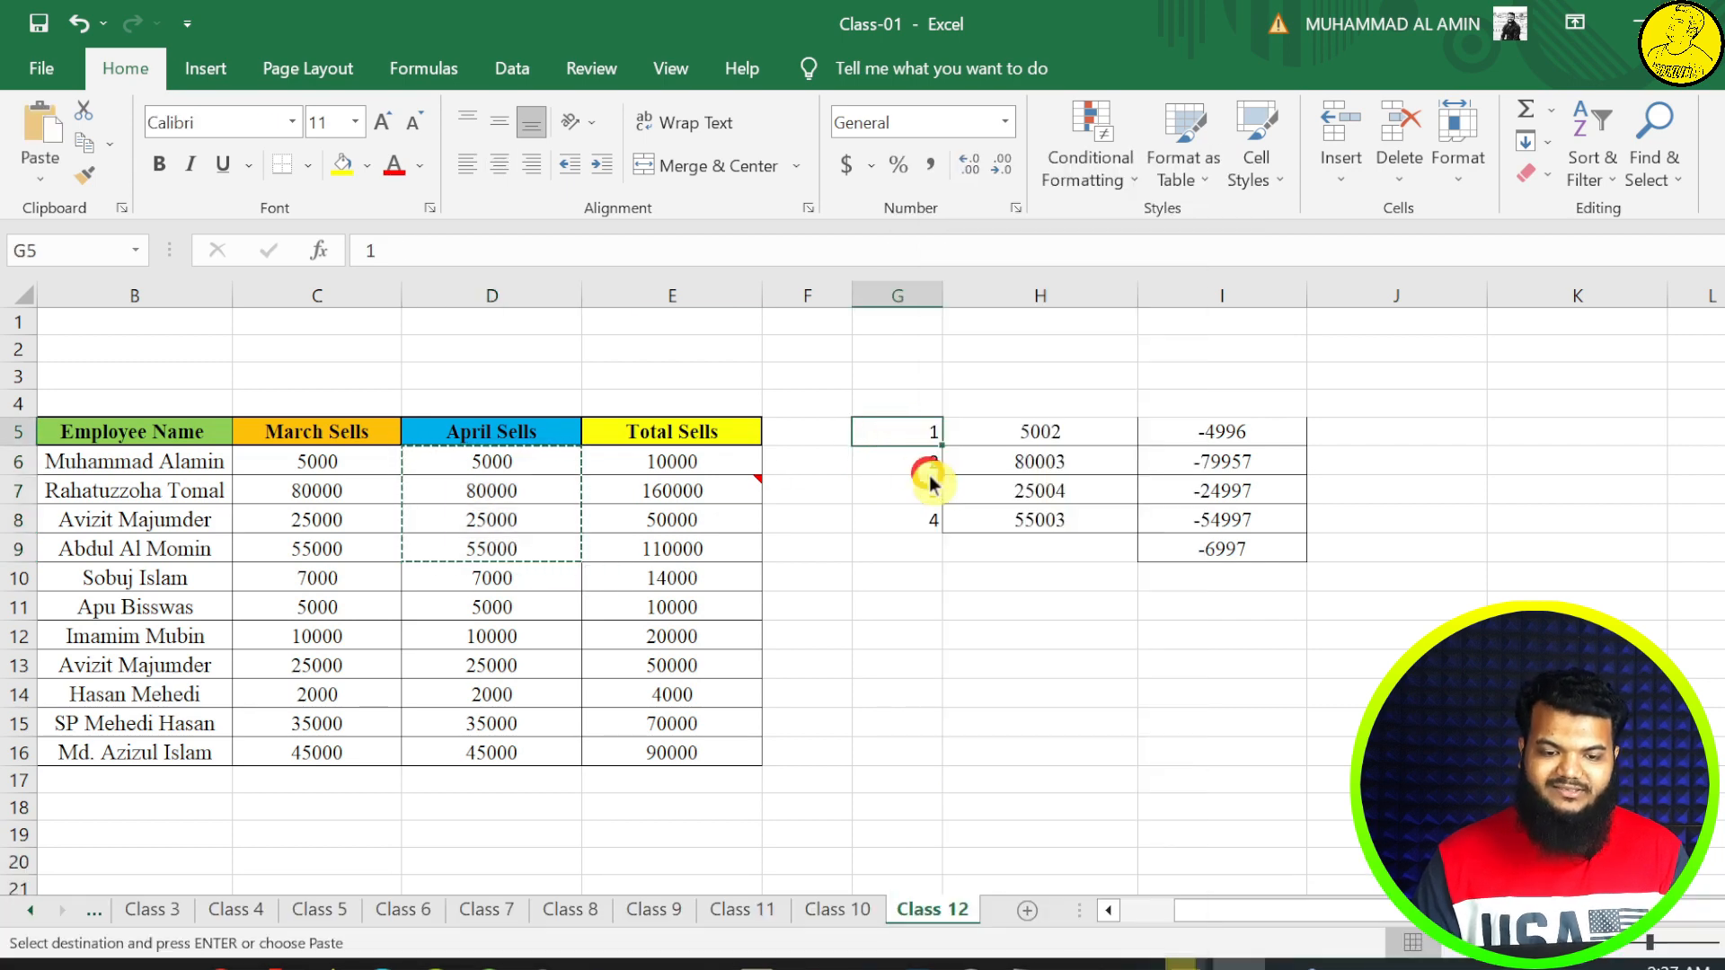
click(952, 559)
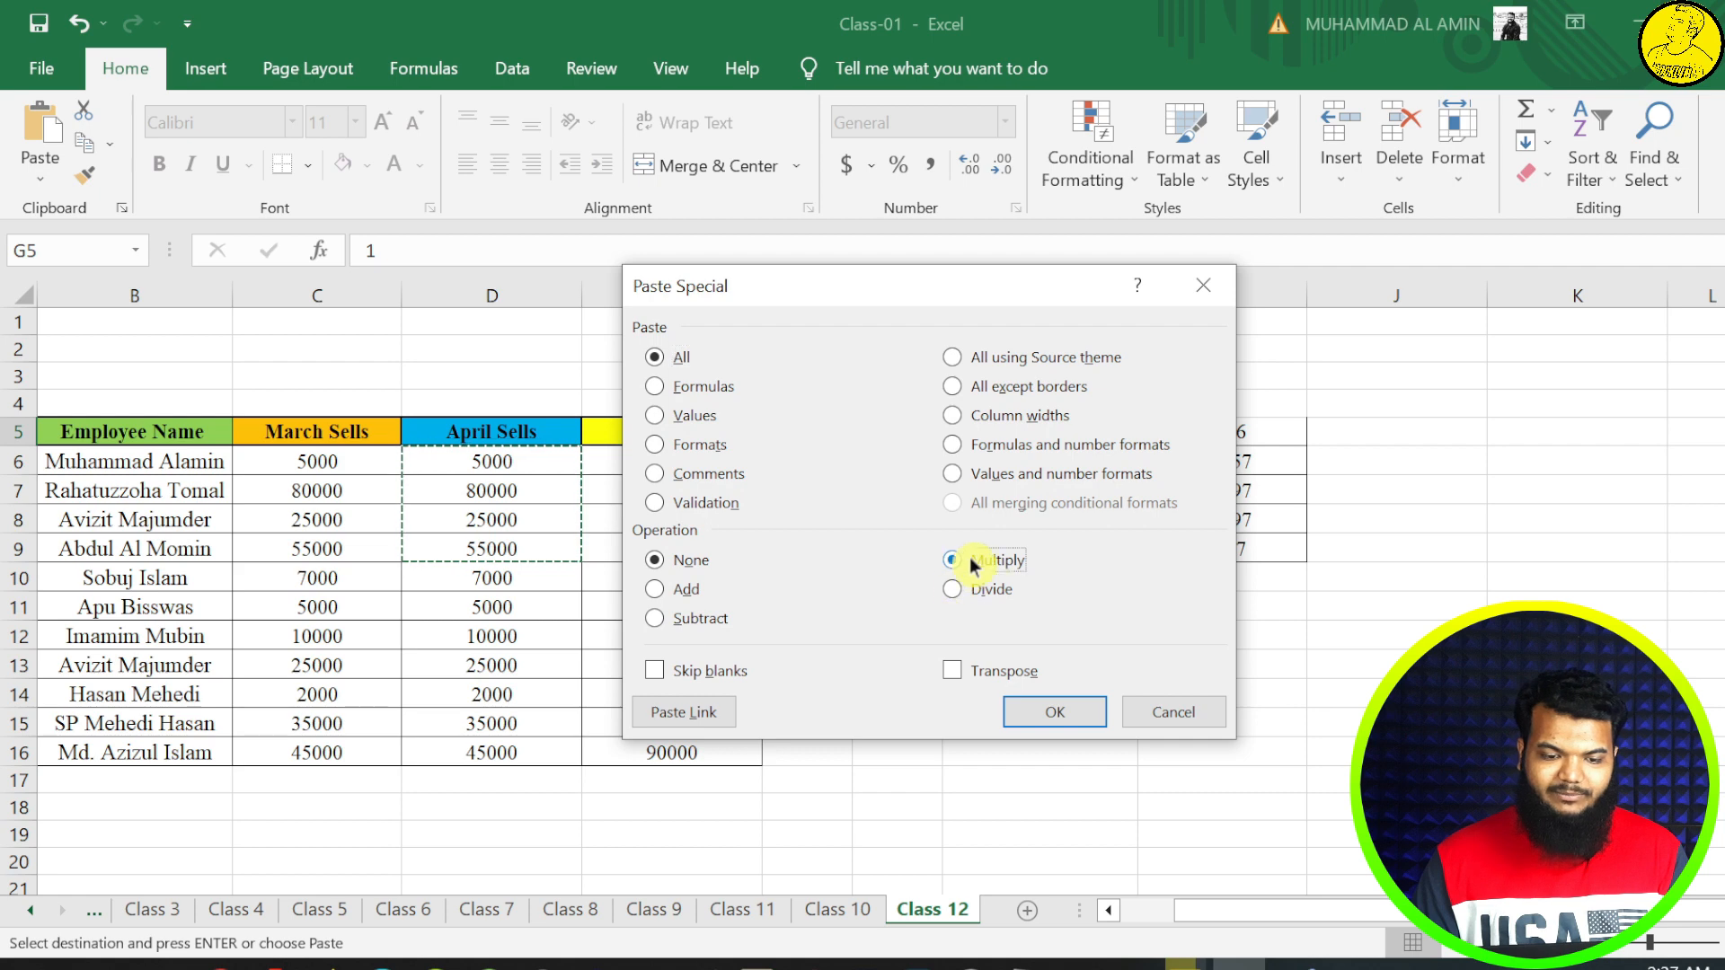
click(1055, 712)
click(899, 637)
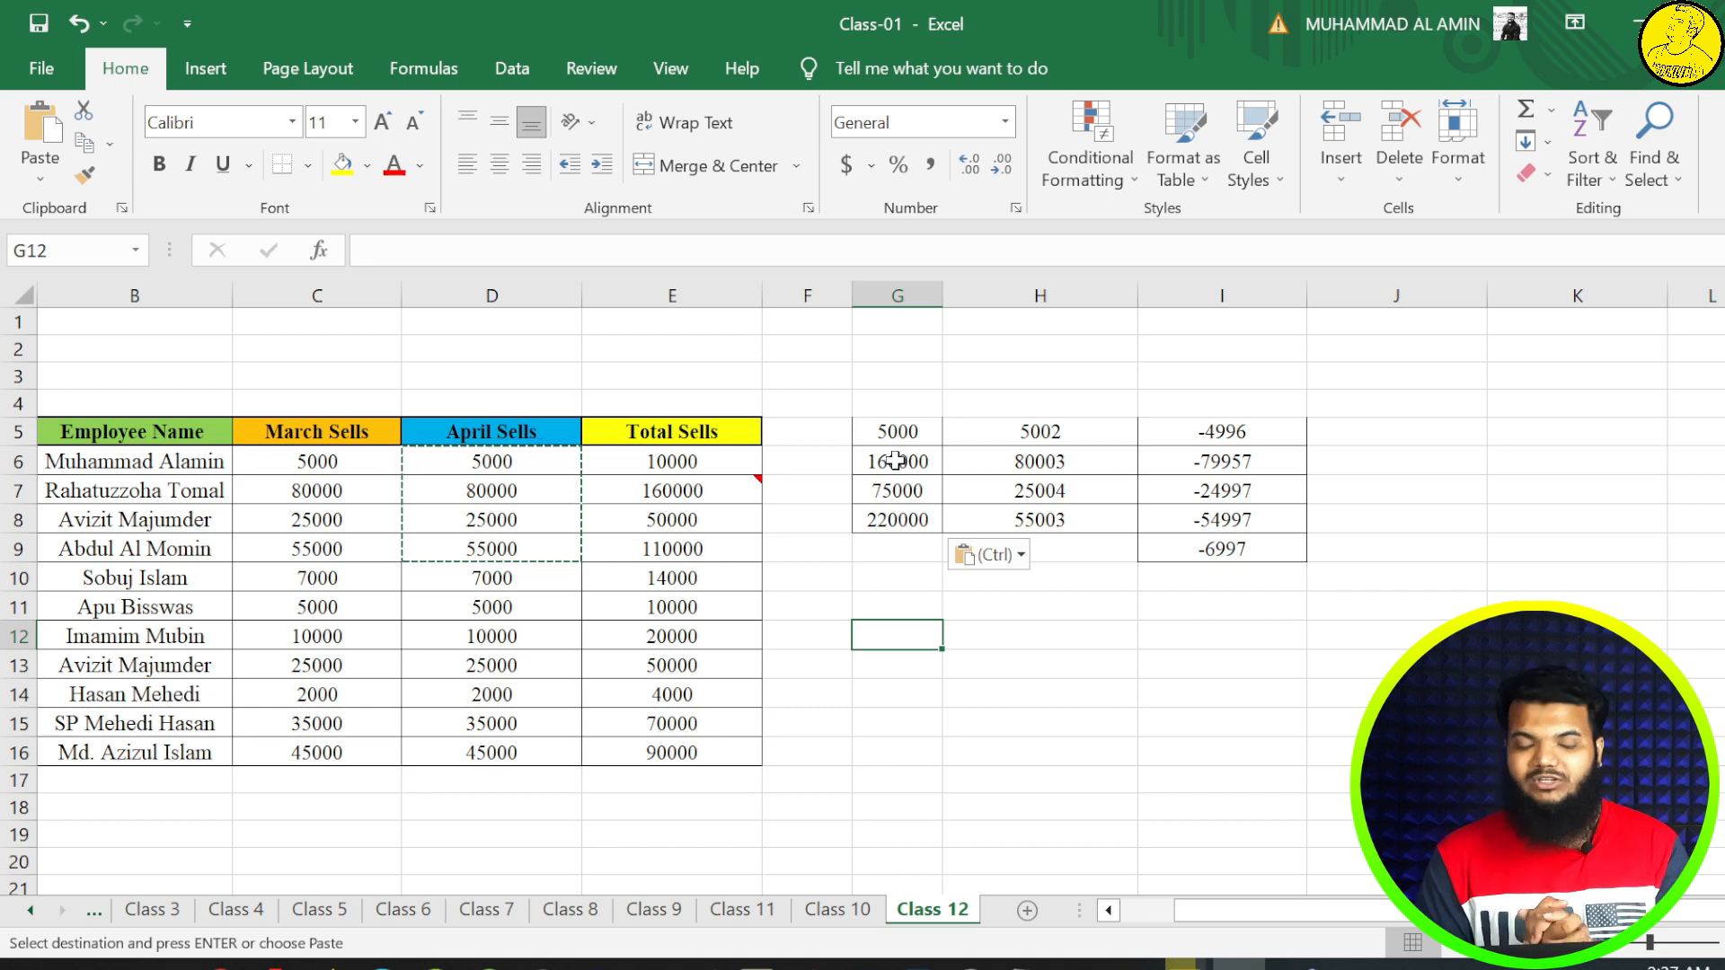
- Clear all contents and formatting from the practice range F4:J14 beside the sales table
drag(845, 401, 1393, 693)
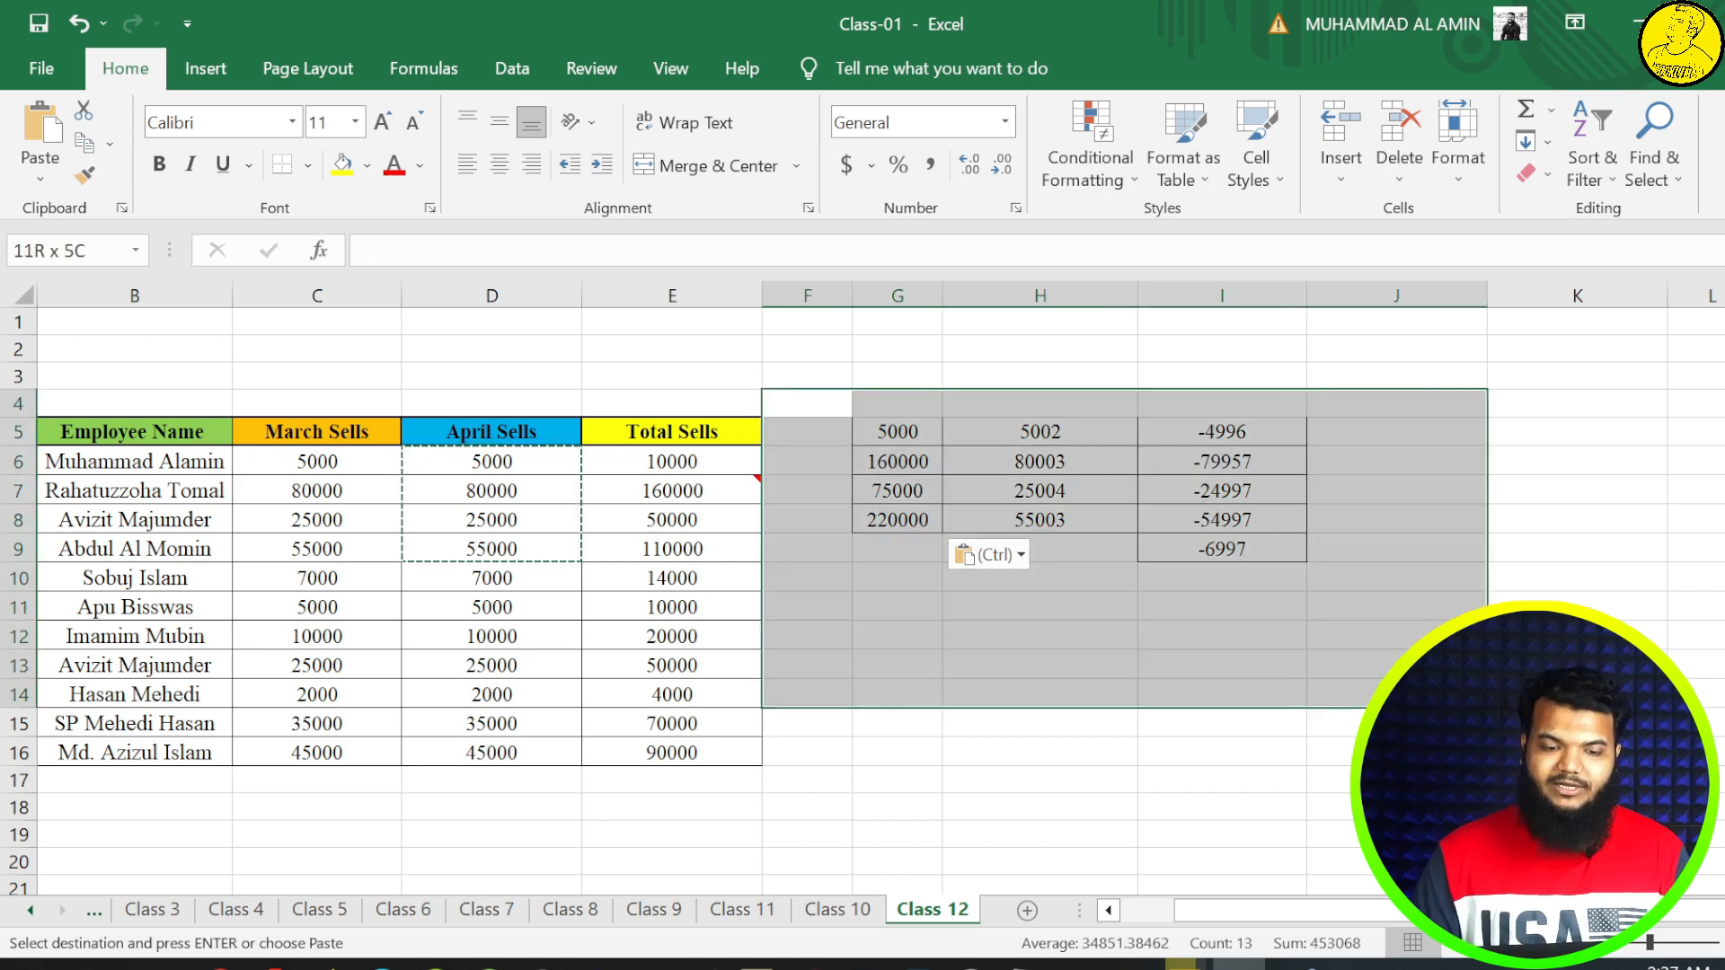
click(1528, 173)
click(1564, 203)
click(1166, 557)
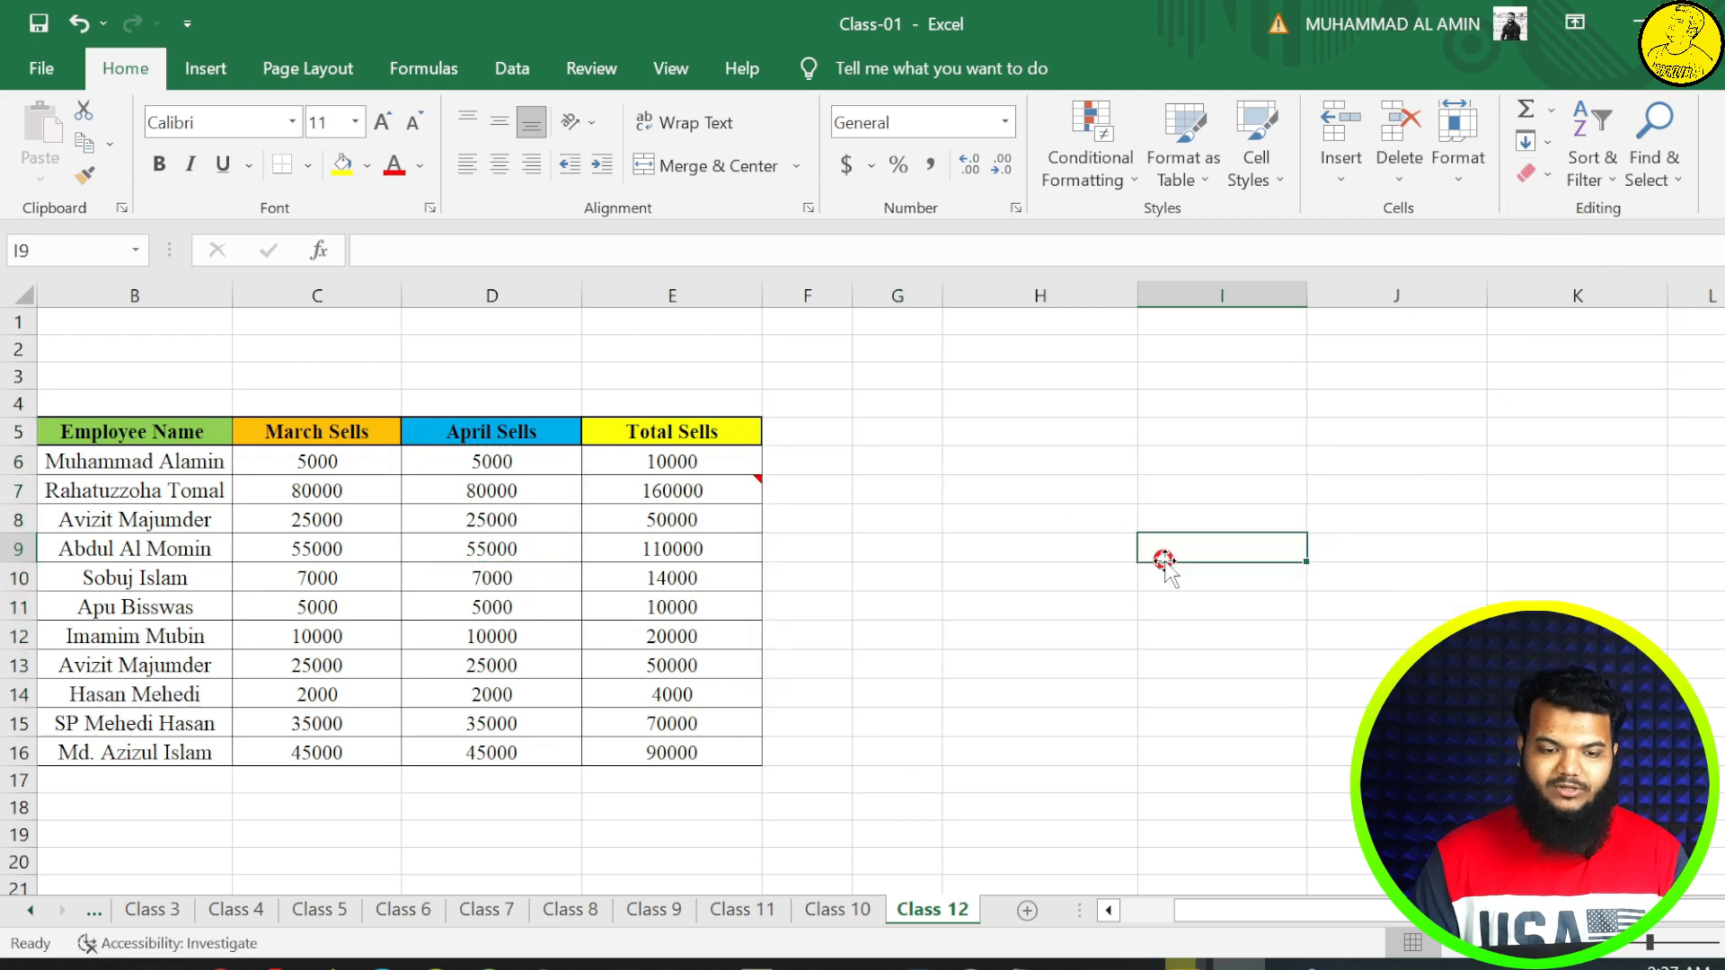
click(873, 403)
right_click(873, 403)
click(1286, 456)
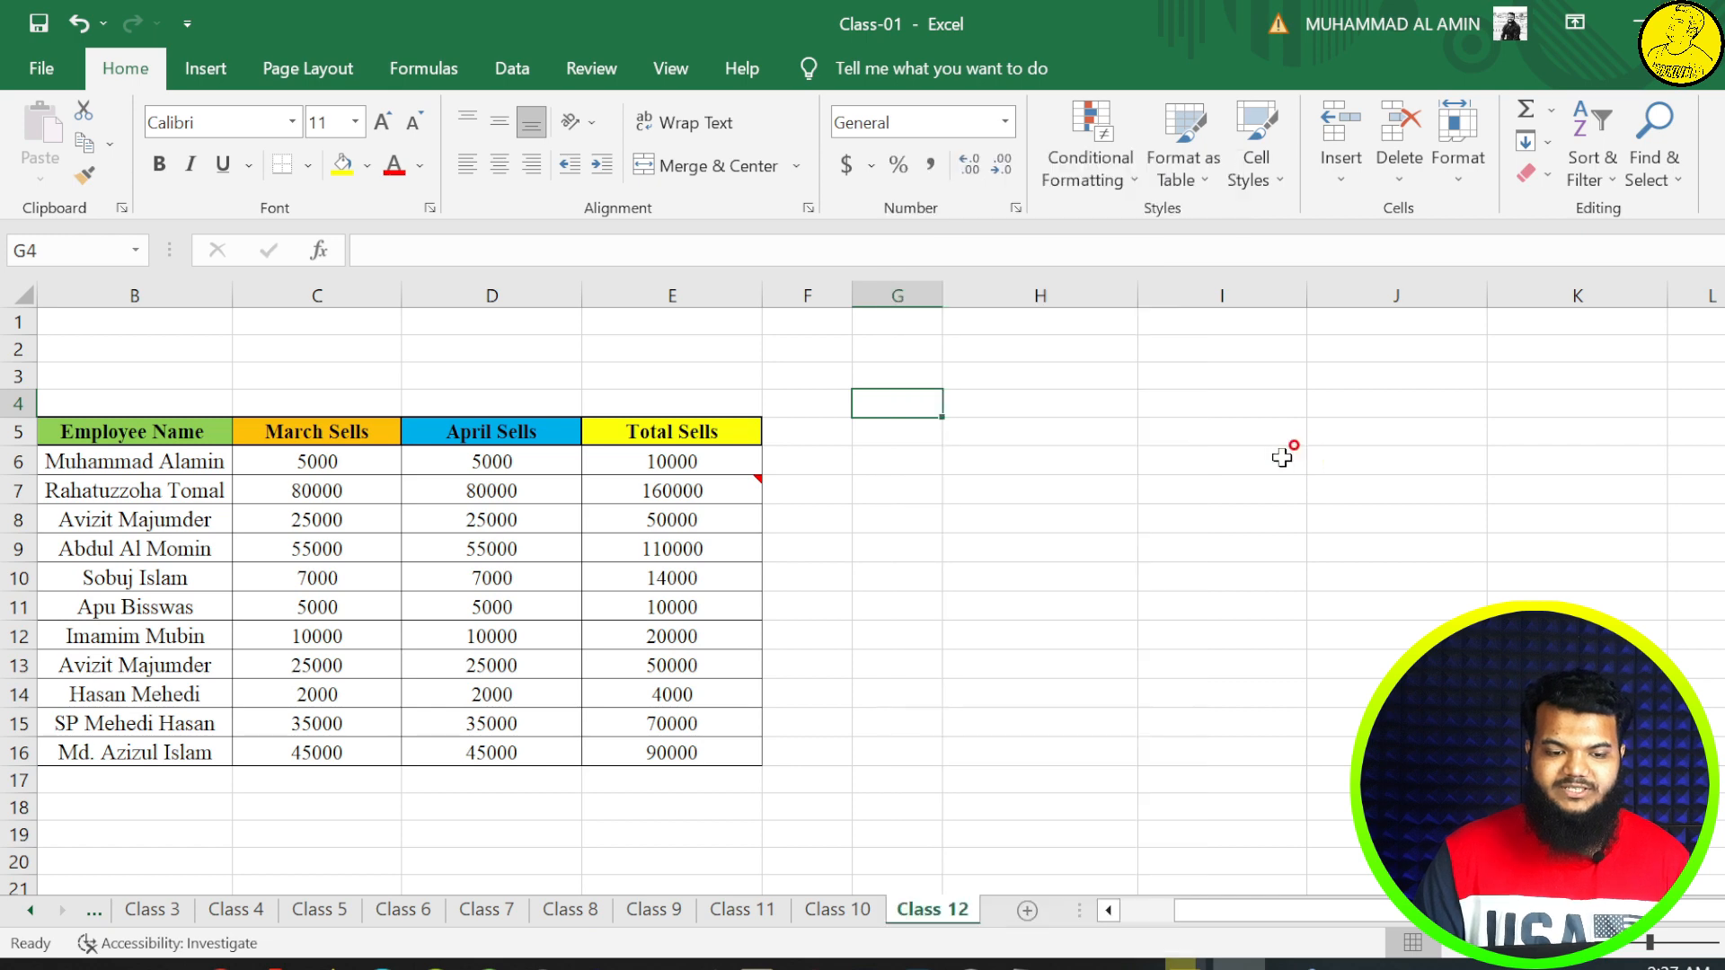
- Copy the April Sells values in D6:D9, paste them at F5 using Paste Special with All, and undo the paste
drag(508, 461, 514, 550)
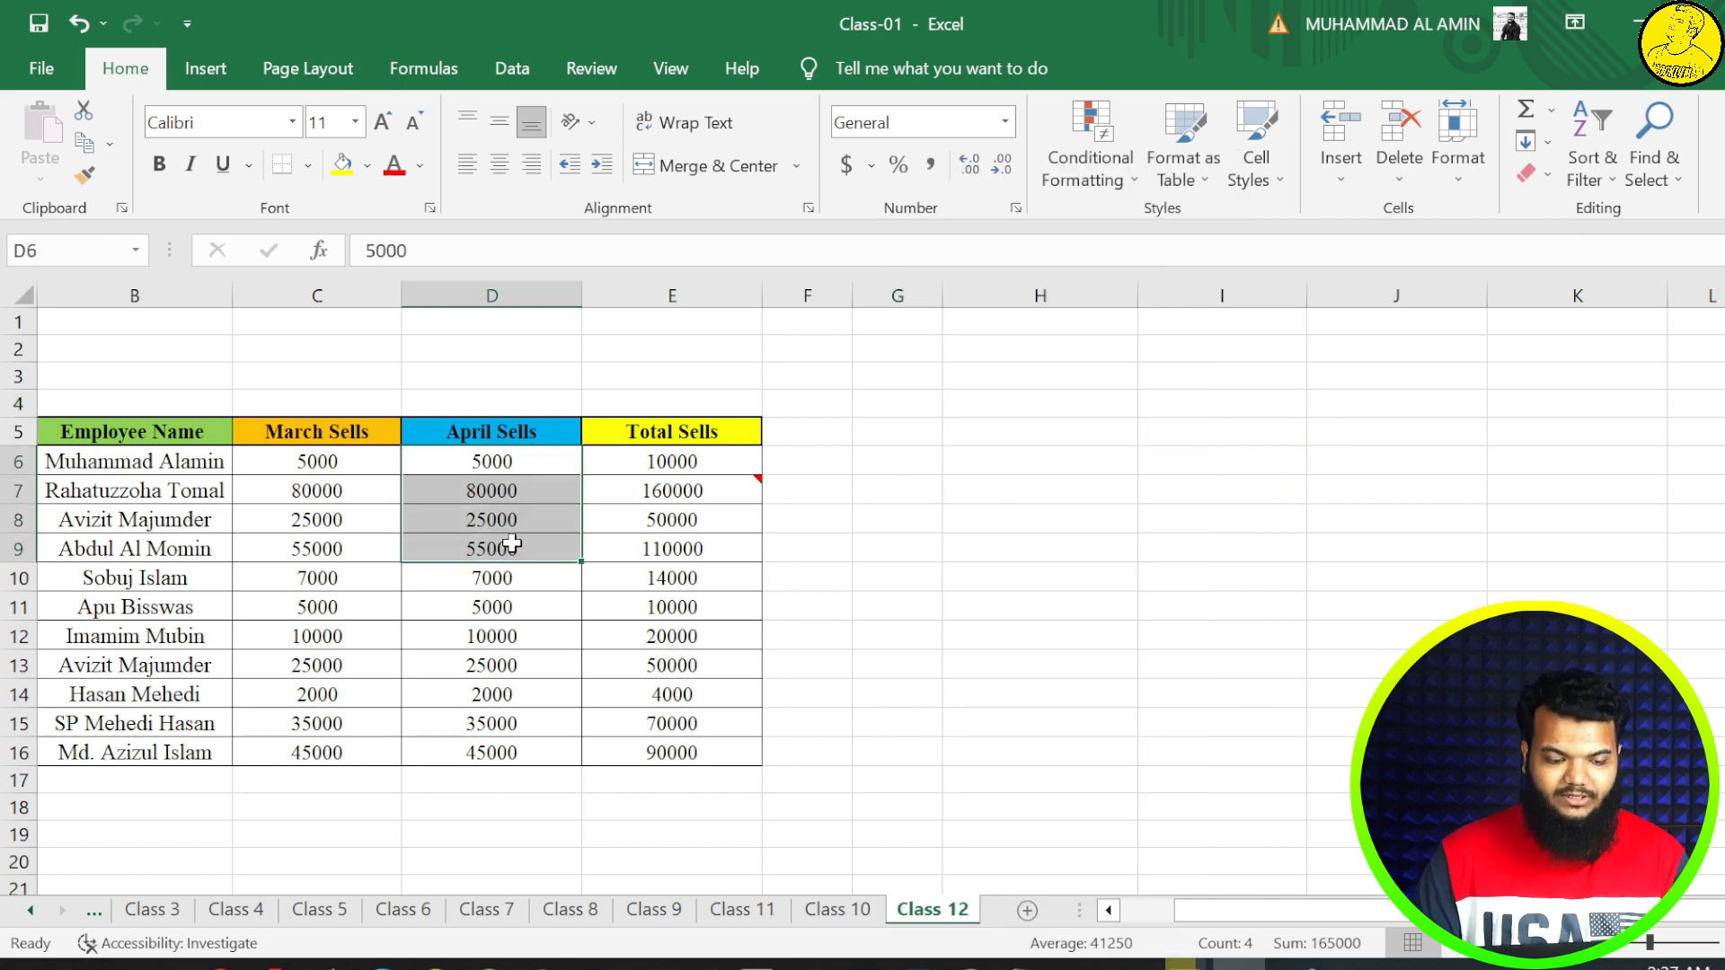
key(ctrl+c)
click(823, 432)
right_click(825, 434)
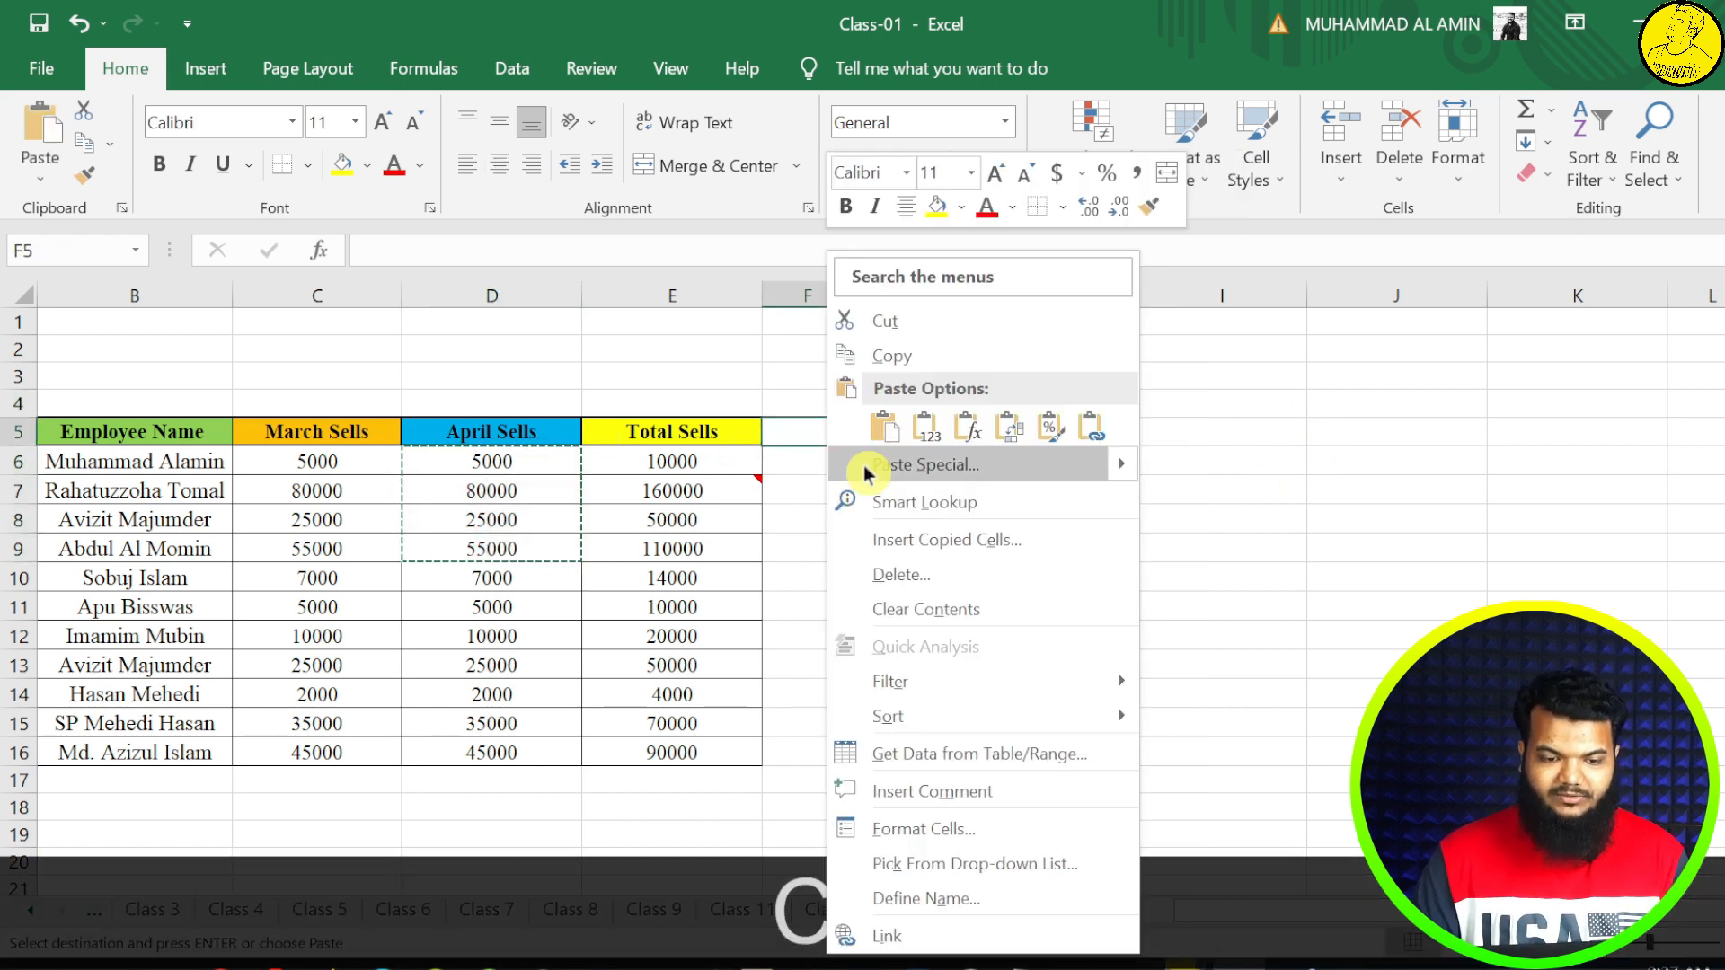
click(909, 461)
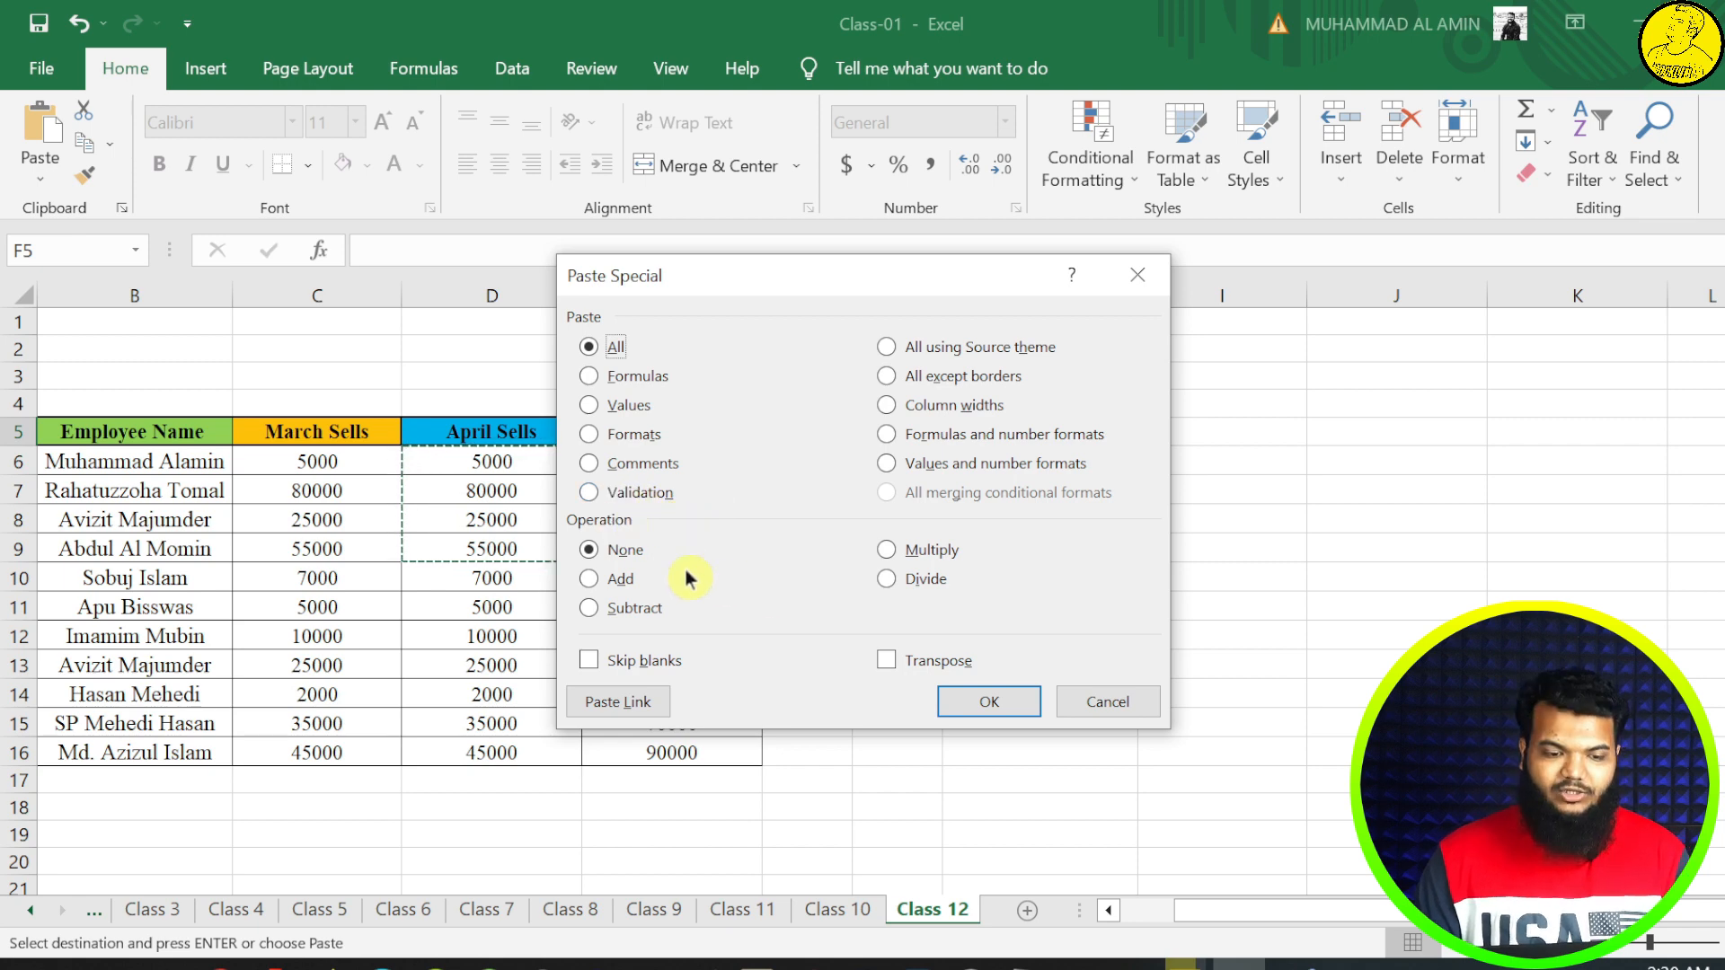
click(989, 702)
click(1068, 586)
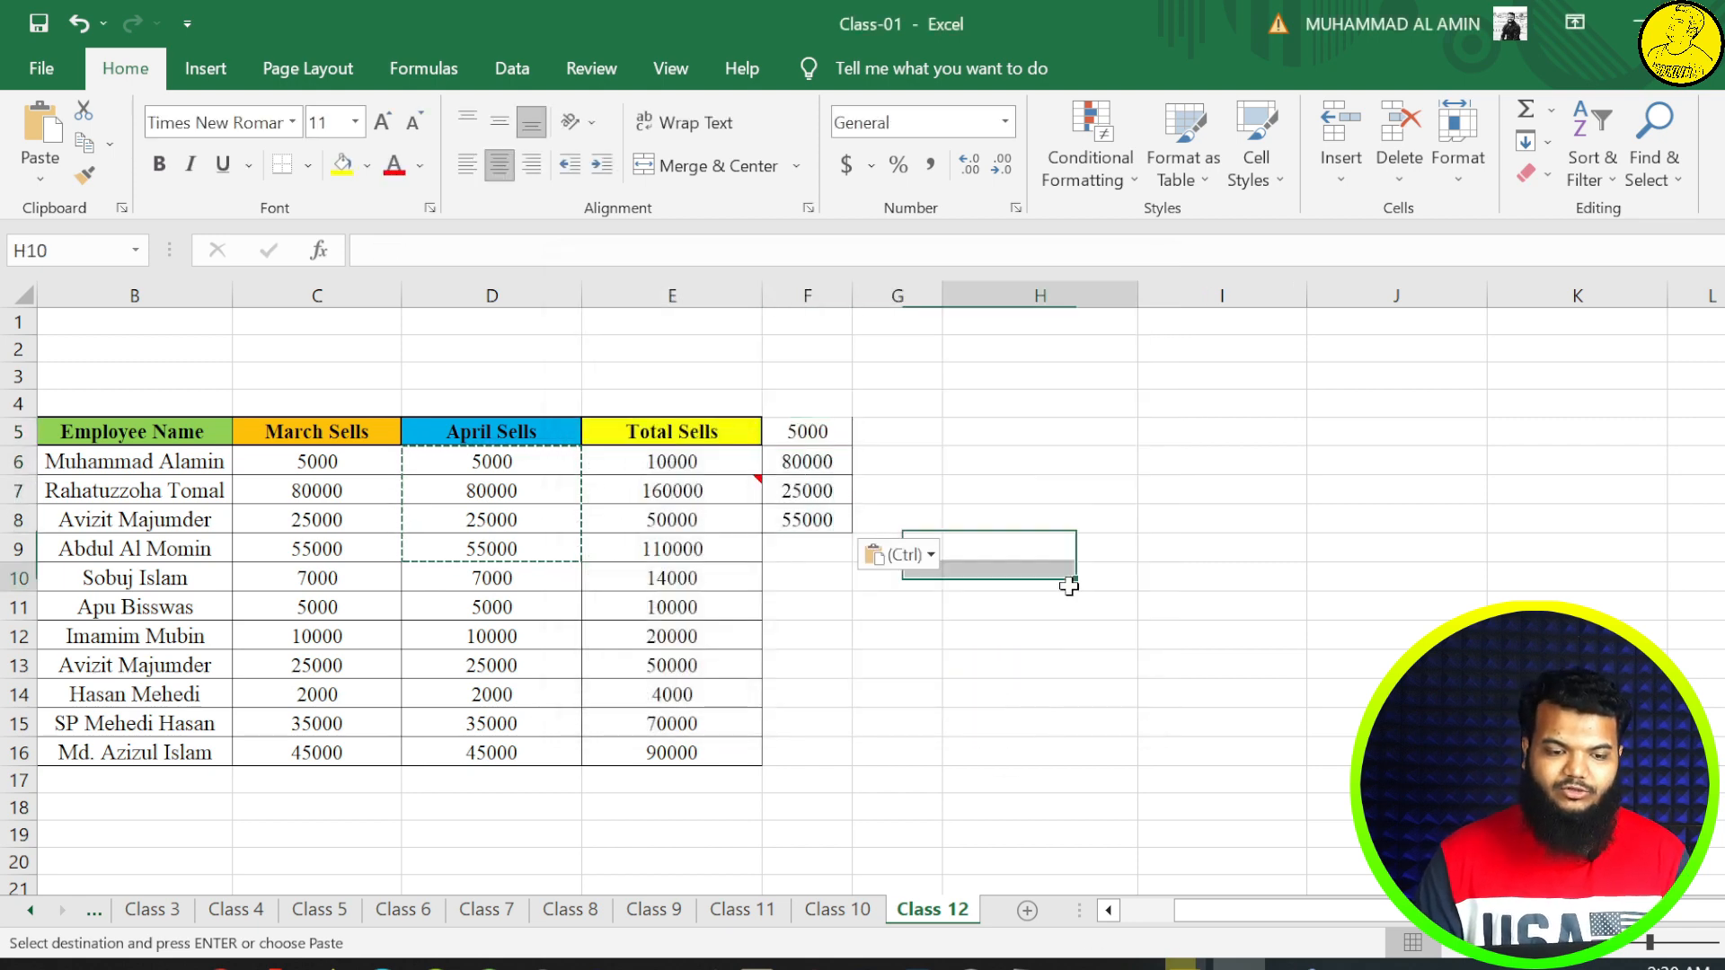
key(ctrl+z)
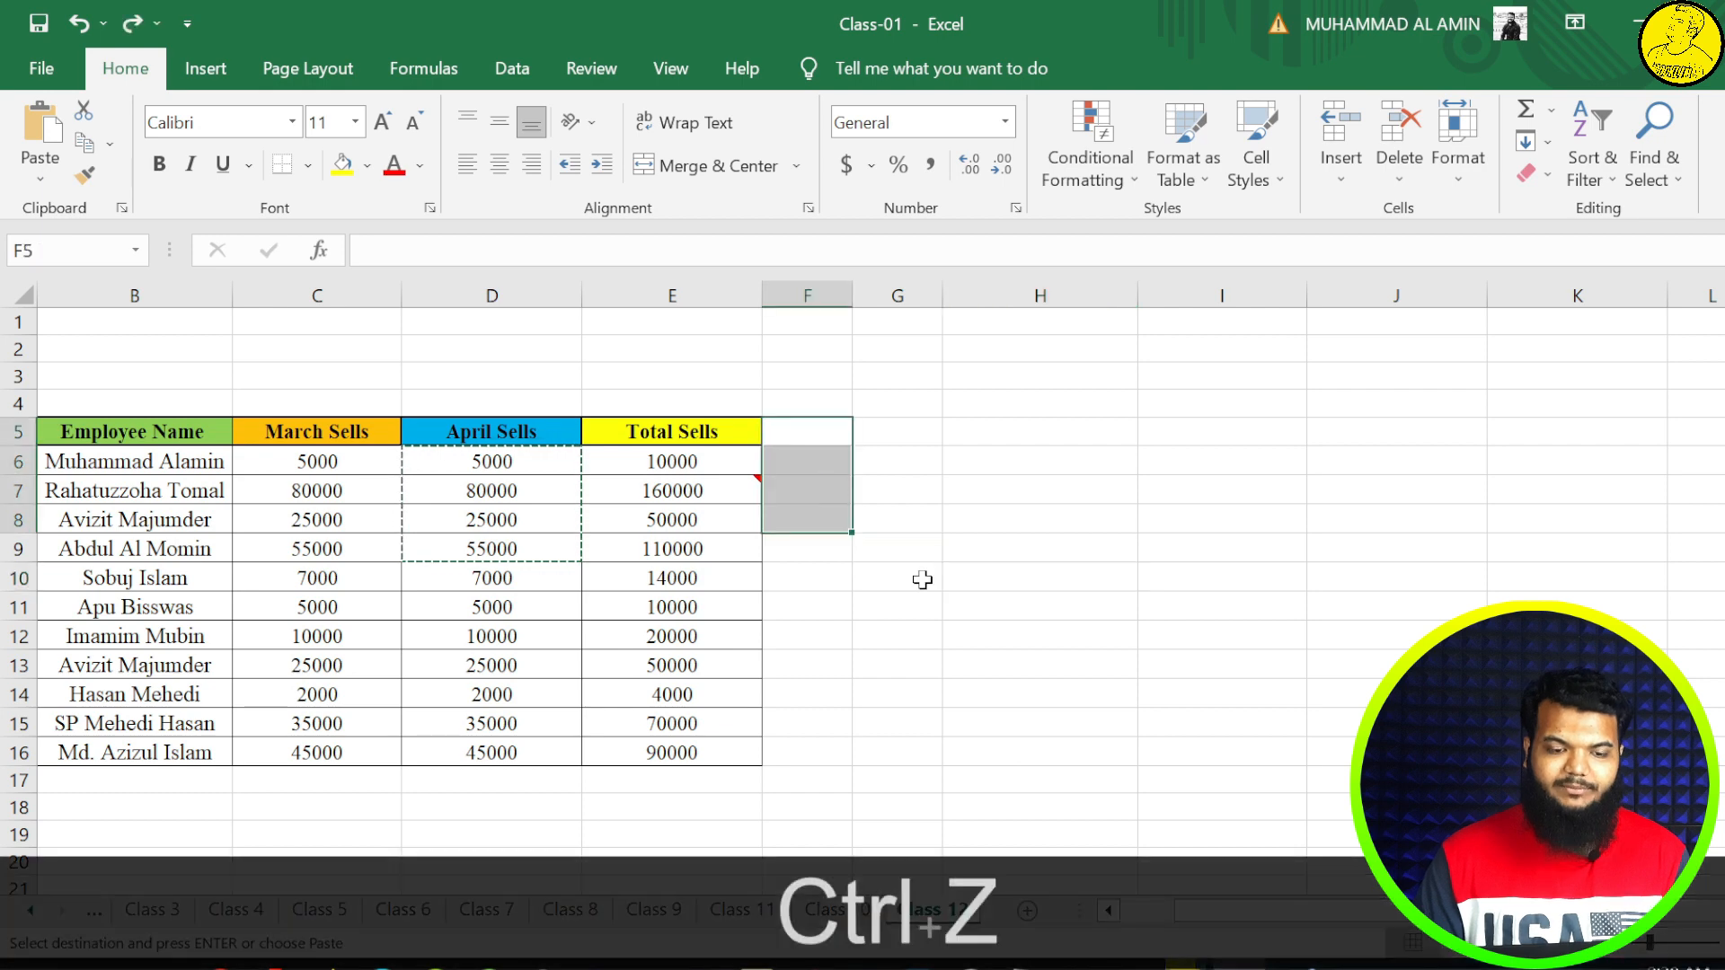
click(925, 598)
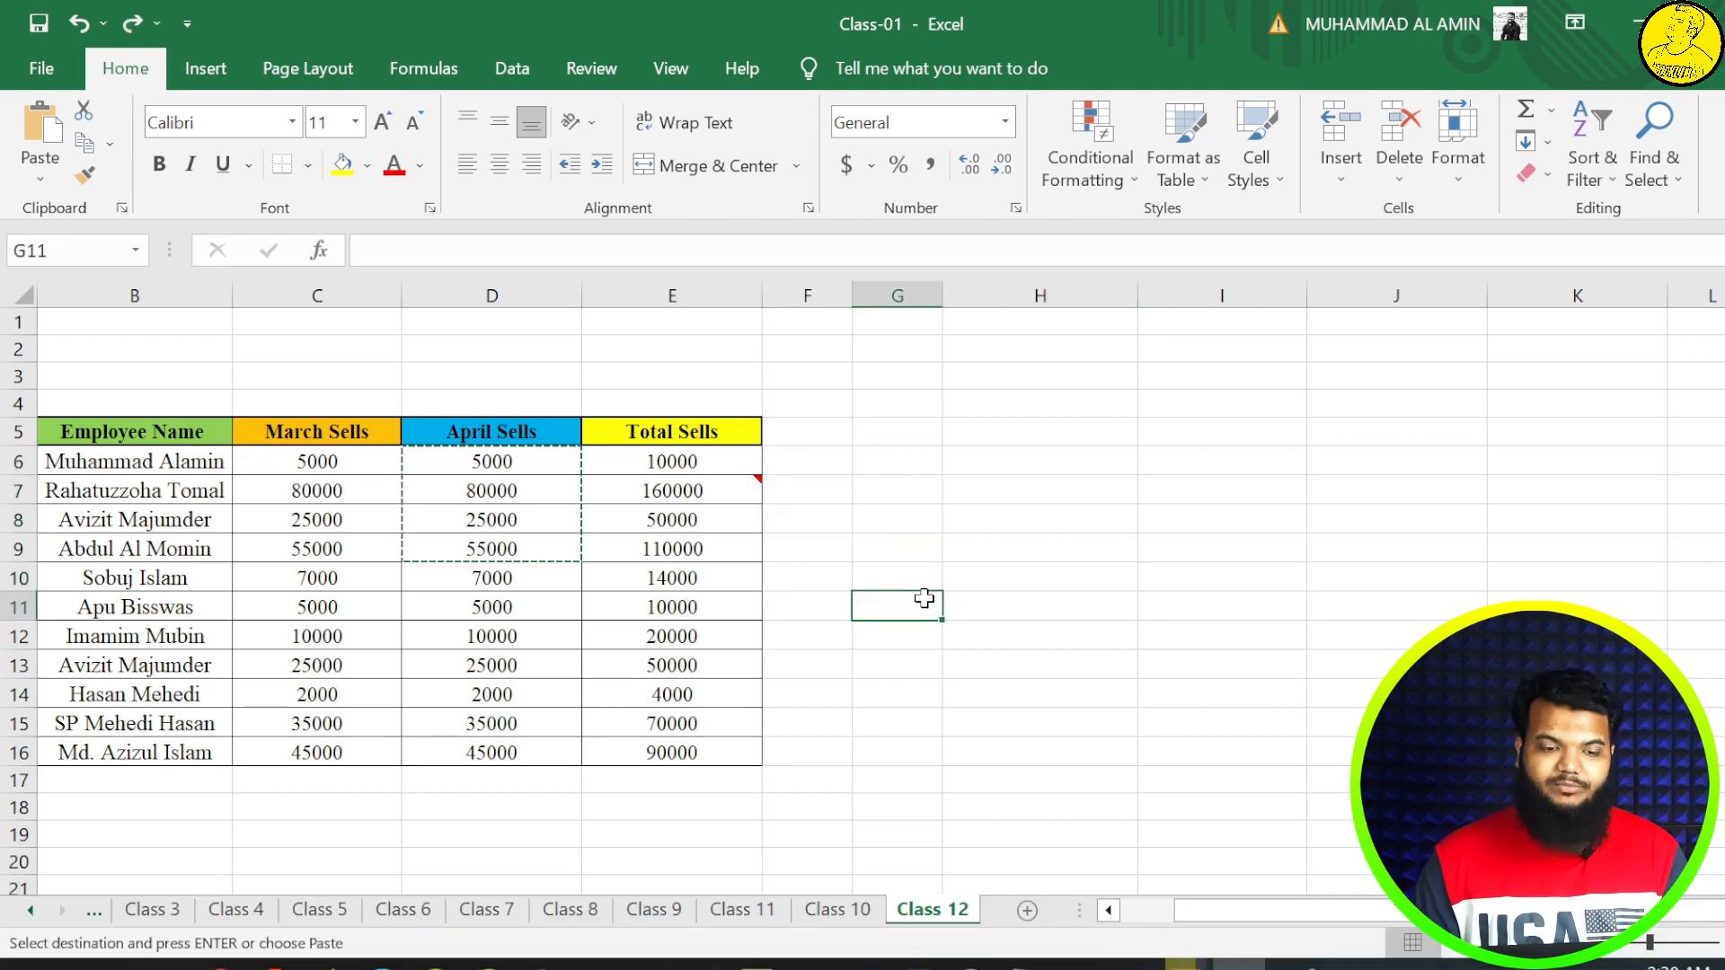
- Add a List data validation to cell G5 with the source entries Dhaka,Pabna
click(878, 480)
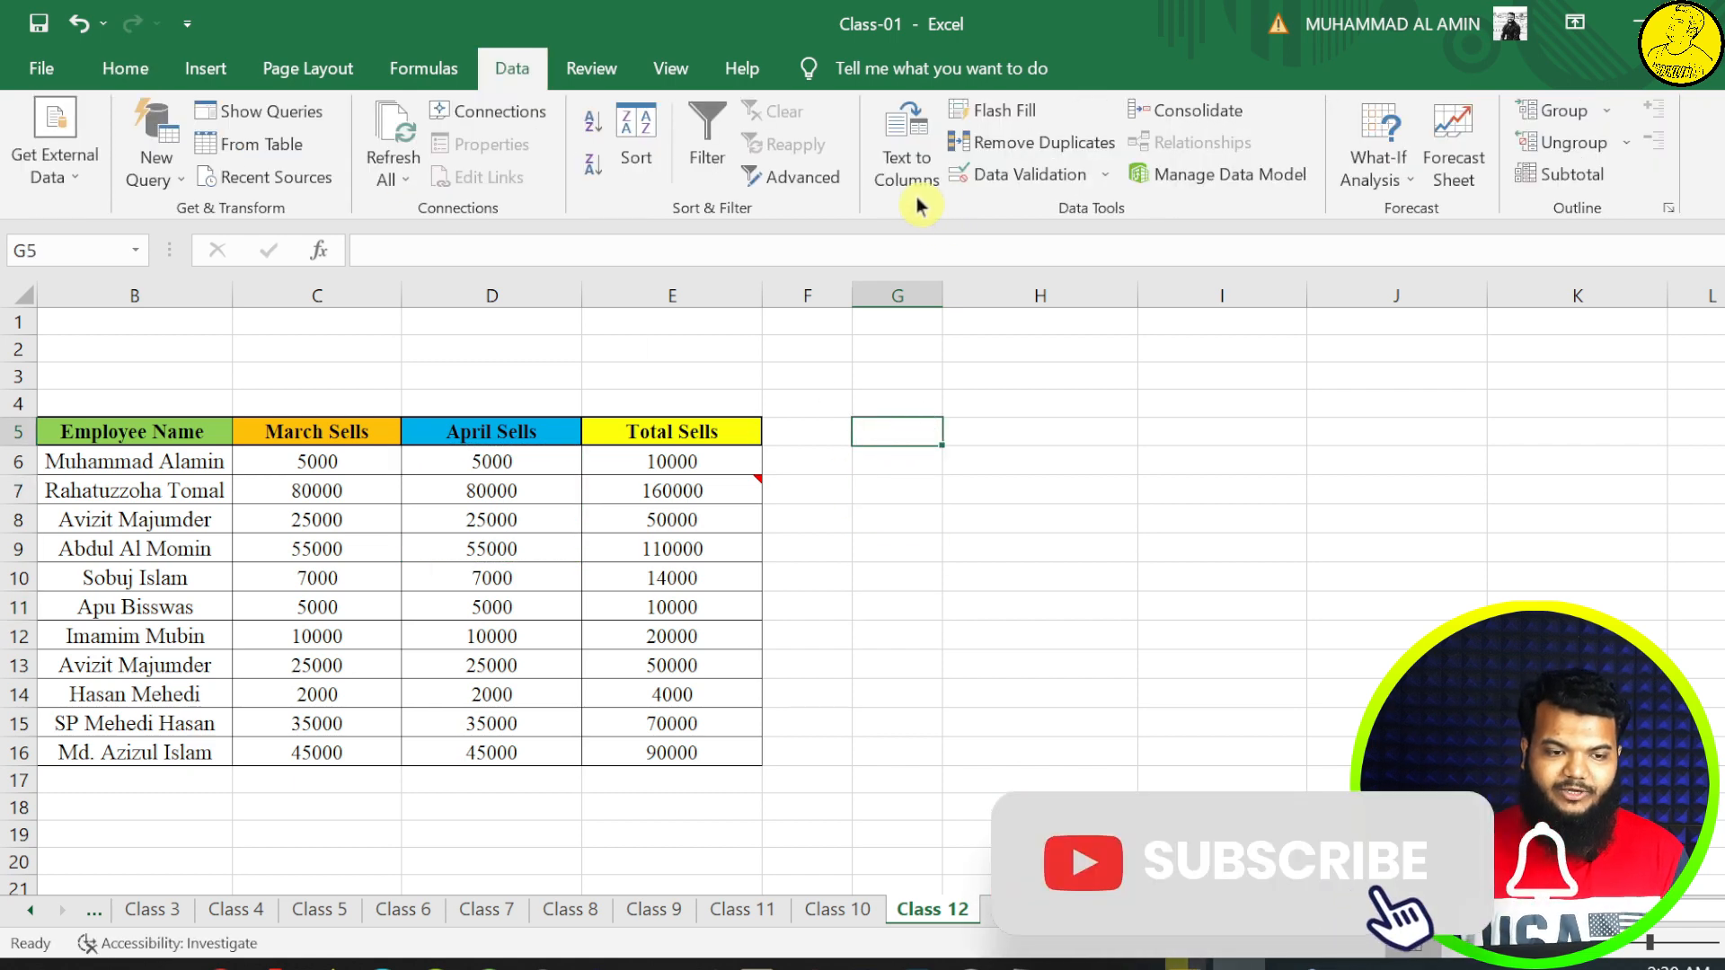
click(1016, 172)
click(557, 271)
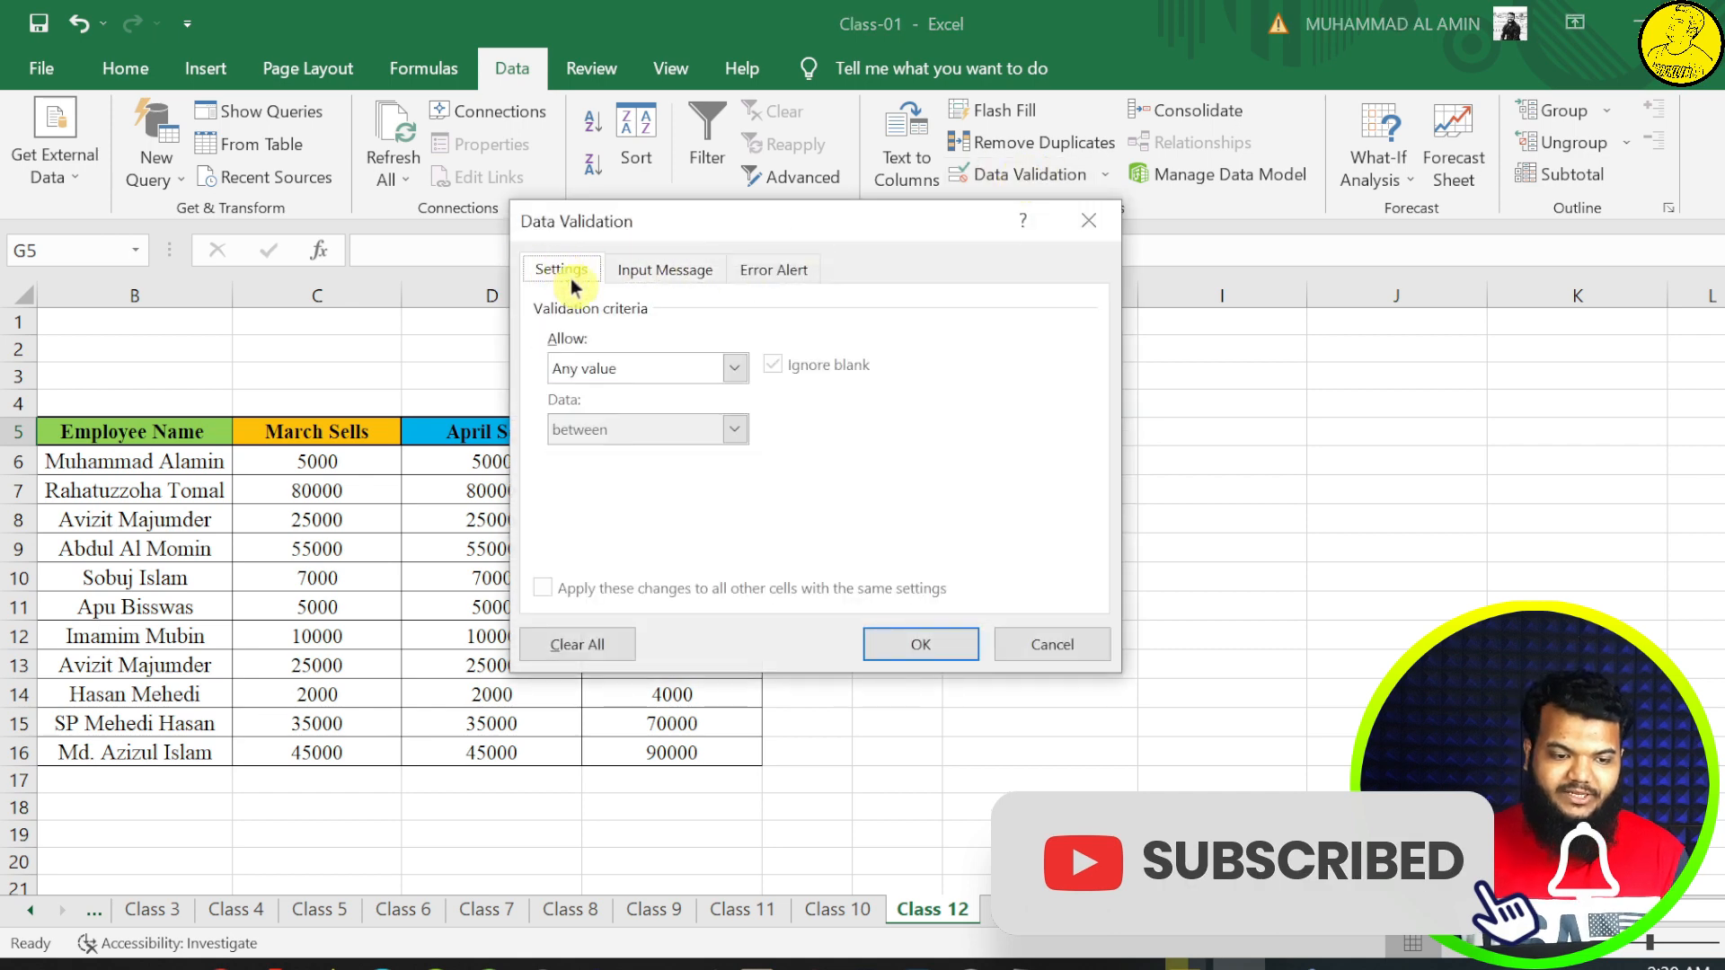
click(719, 368)
click(675, 454)
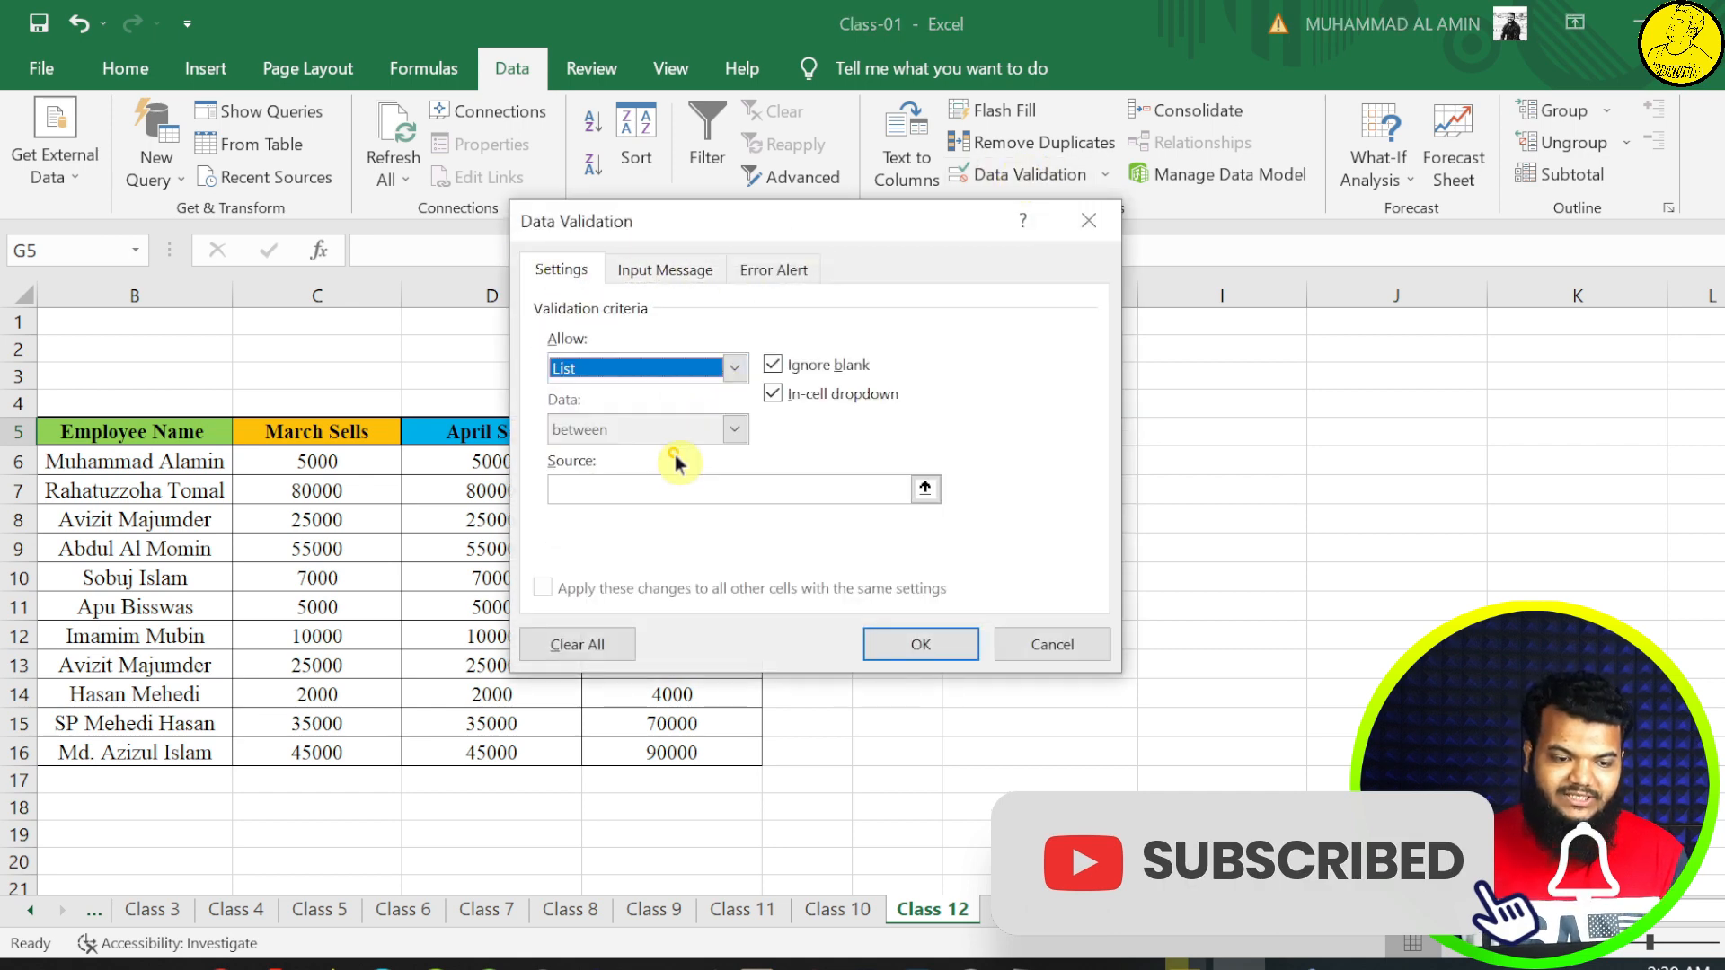
click(666, 488)
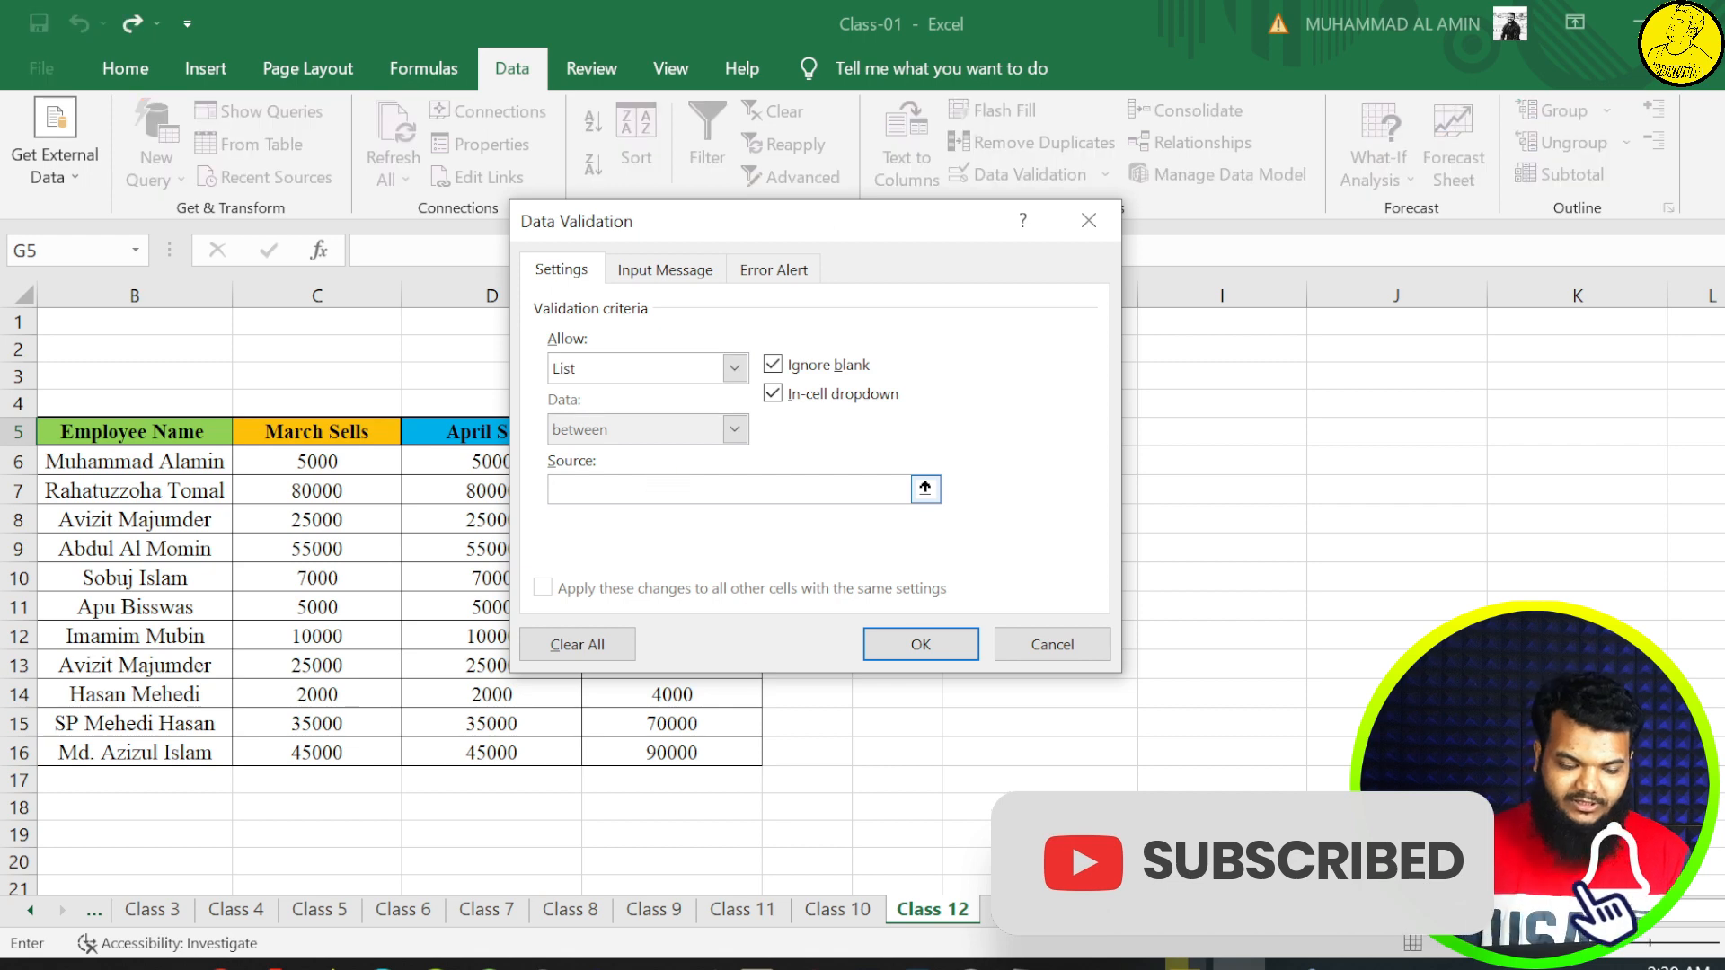
text(Dhaka,)
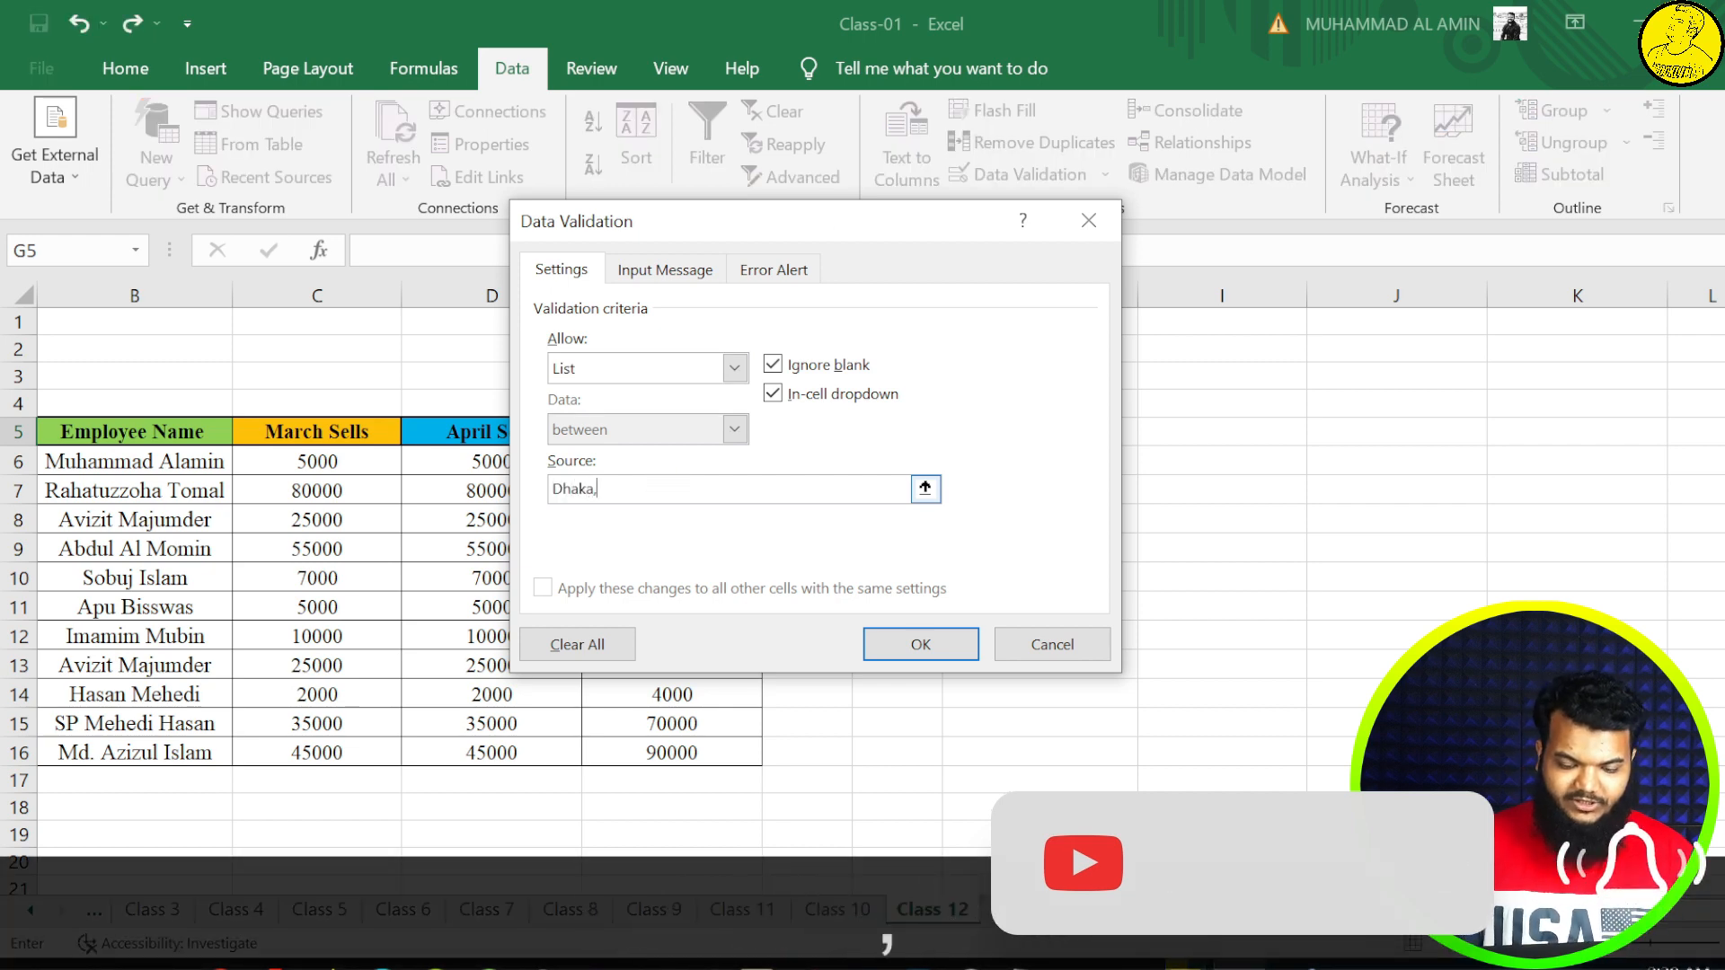
text(p)
key(BackSpace)
text(Pabna)
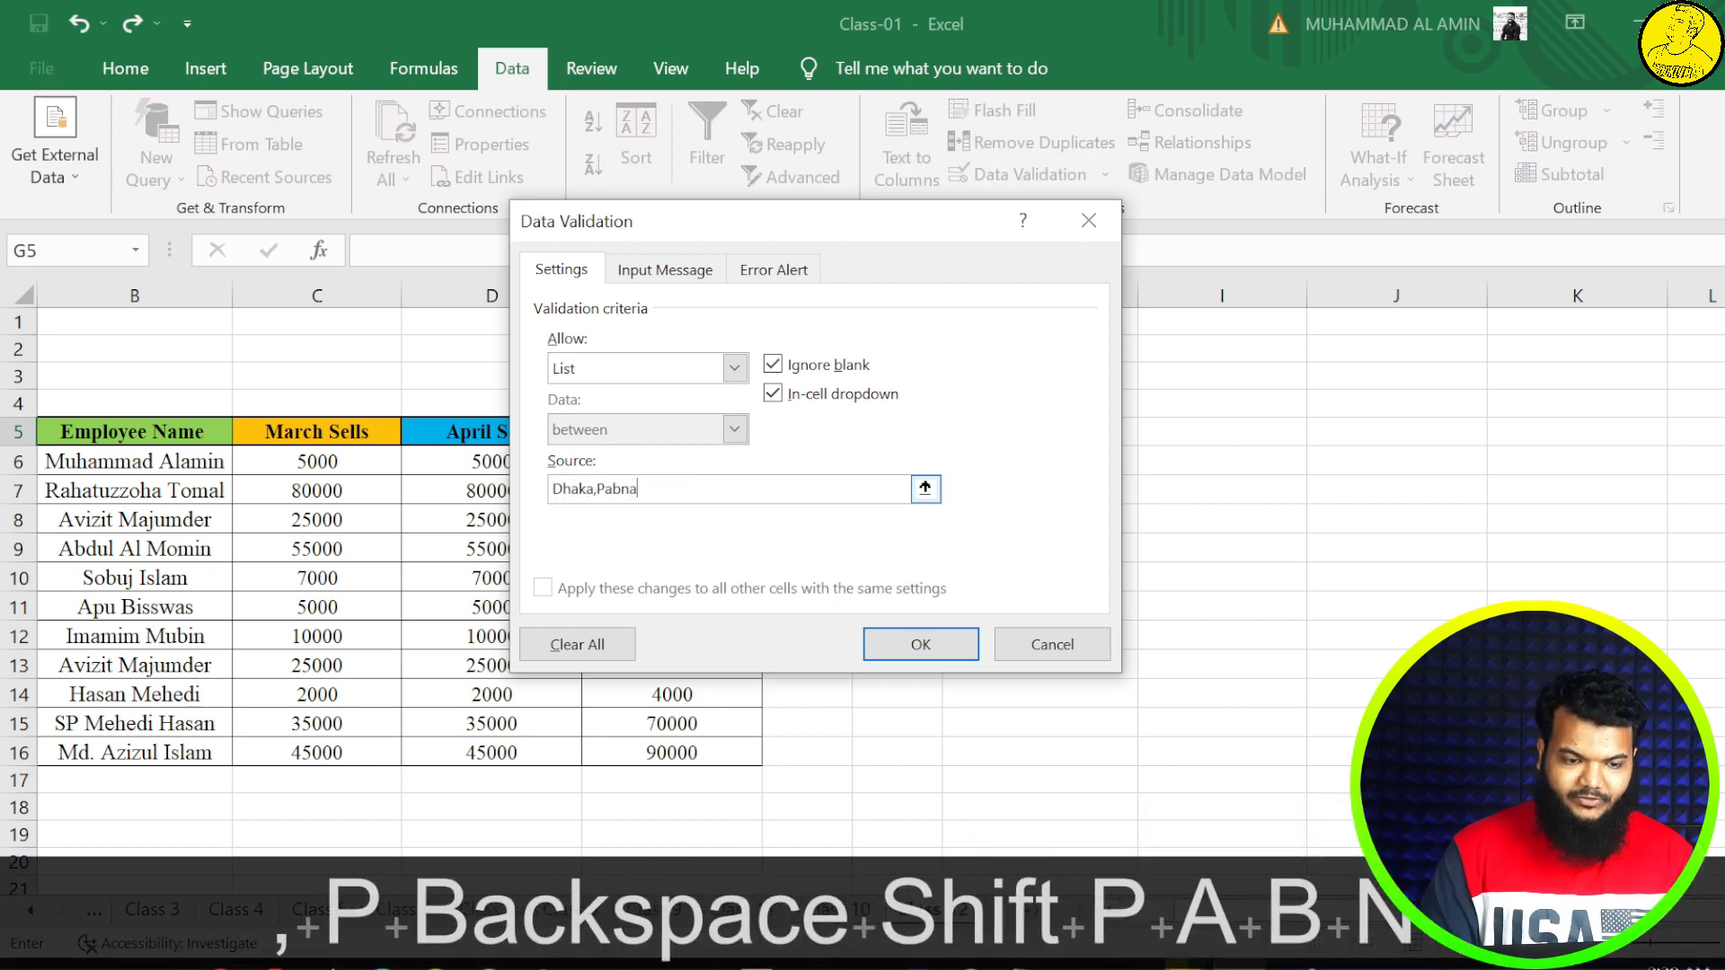
click(872, 644)
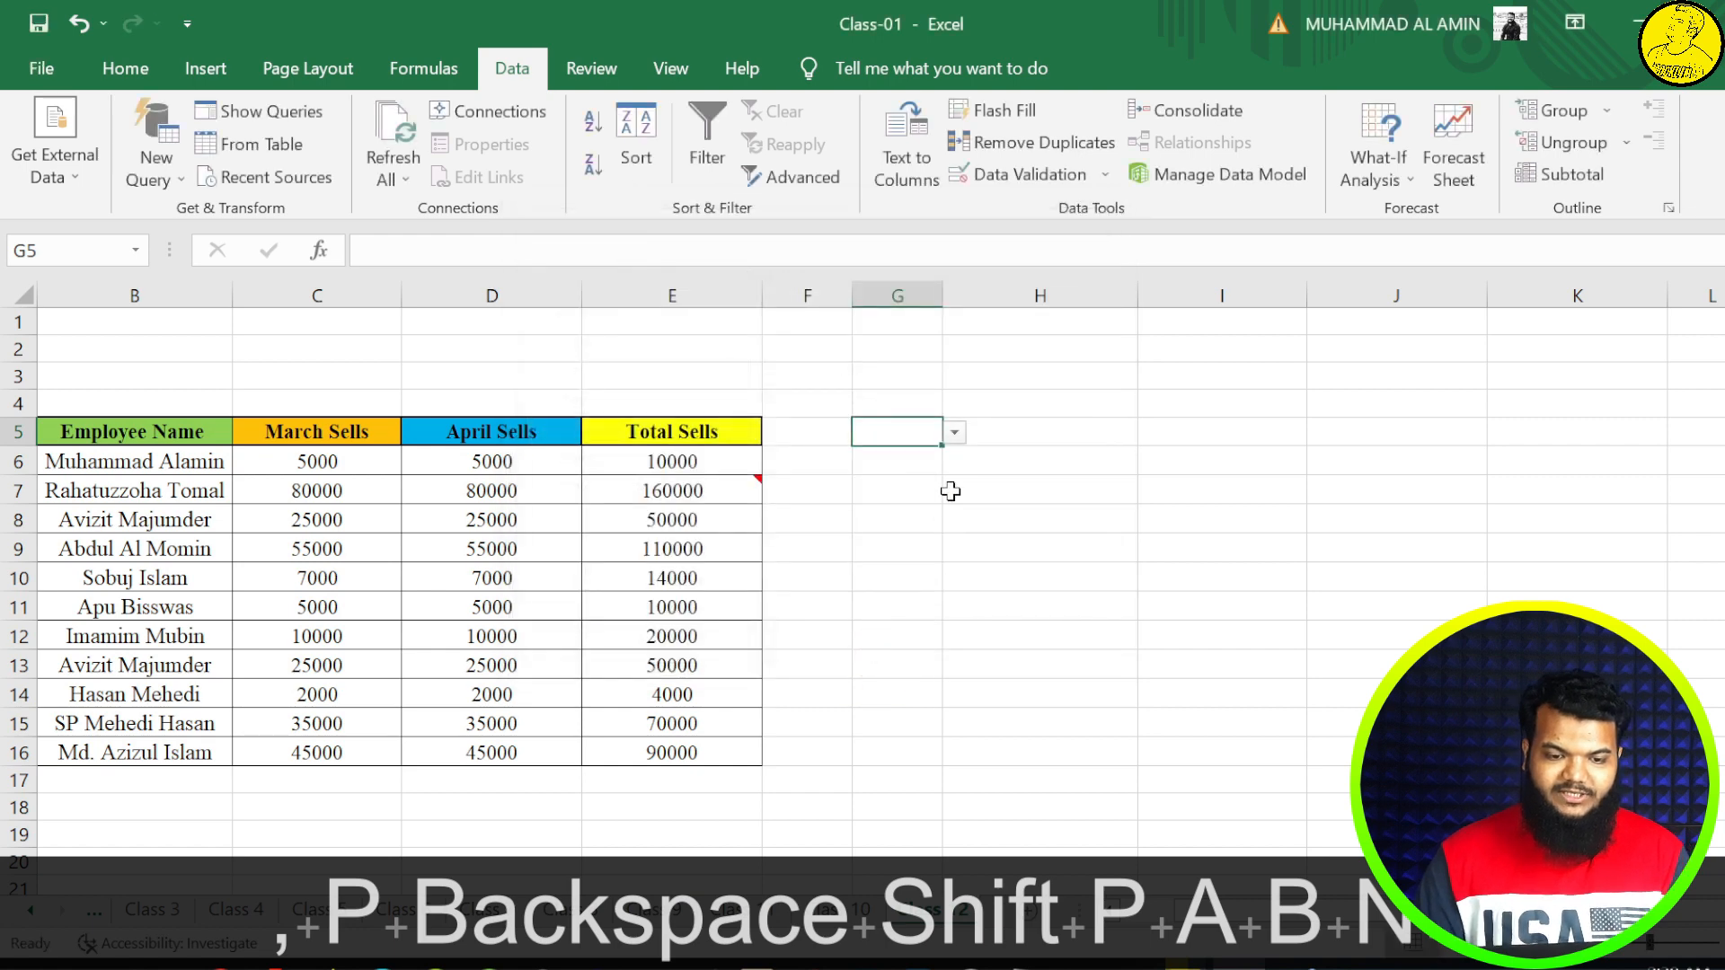
- Choose Dhaka from the validation list in cell G5 and check the list's entries
click(953, 434)
click(929, 457)
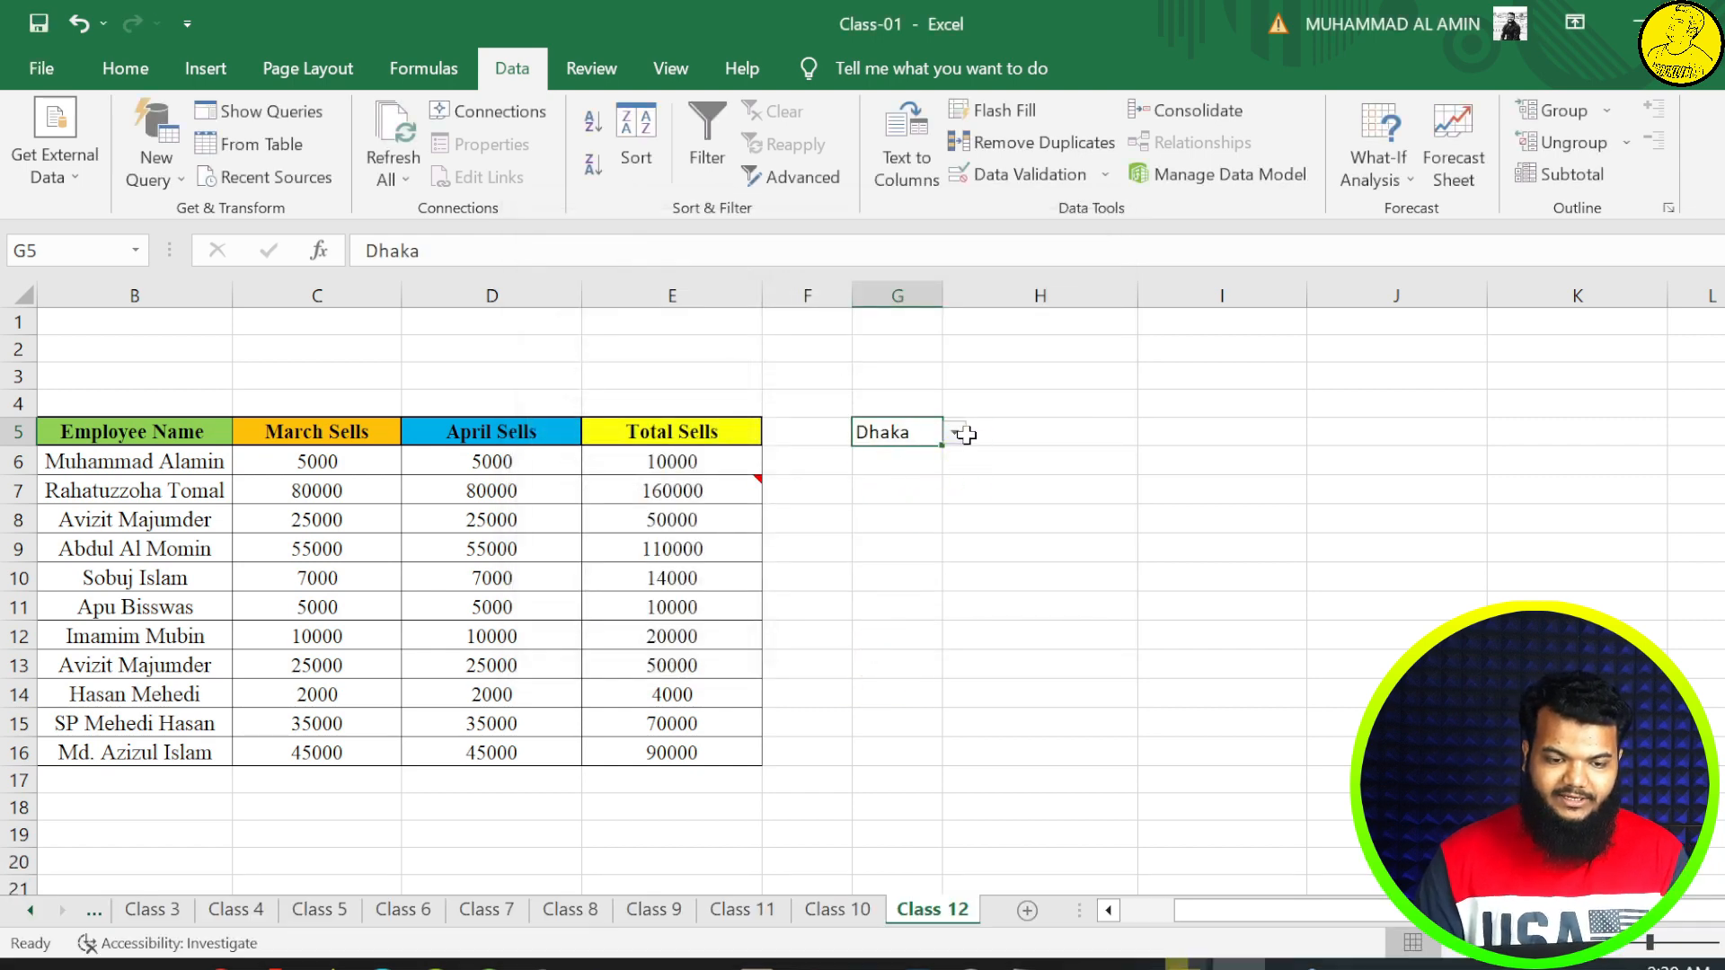
click(966, 435)
click(929, 435)
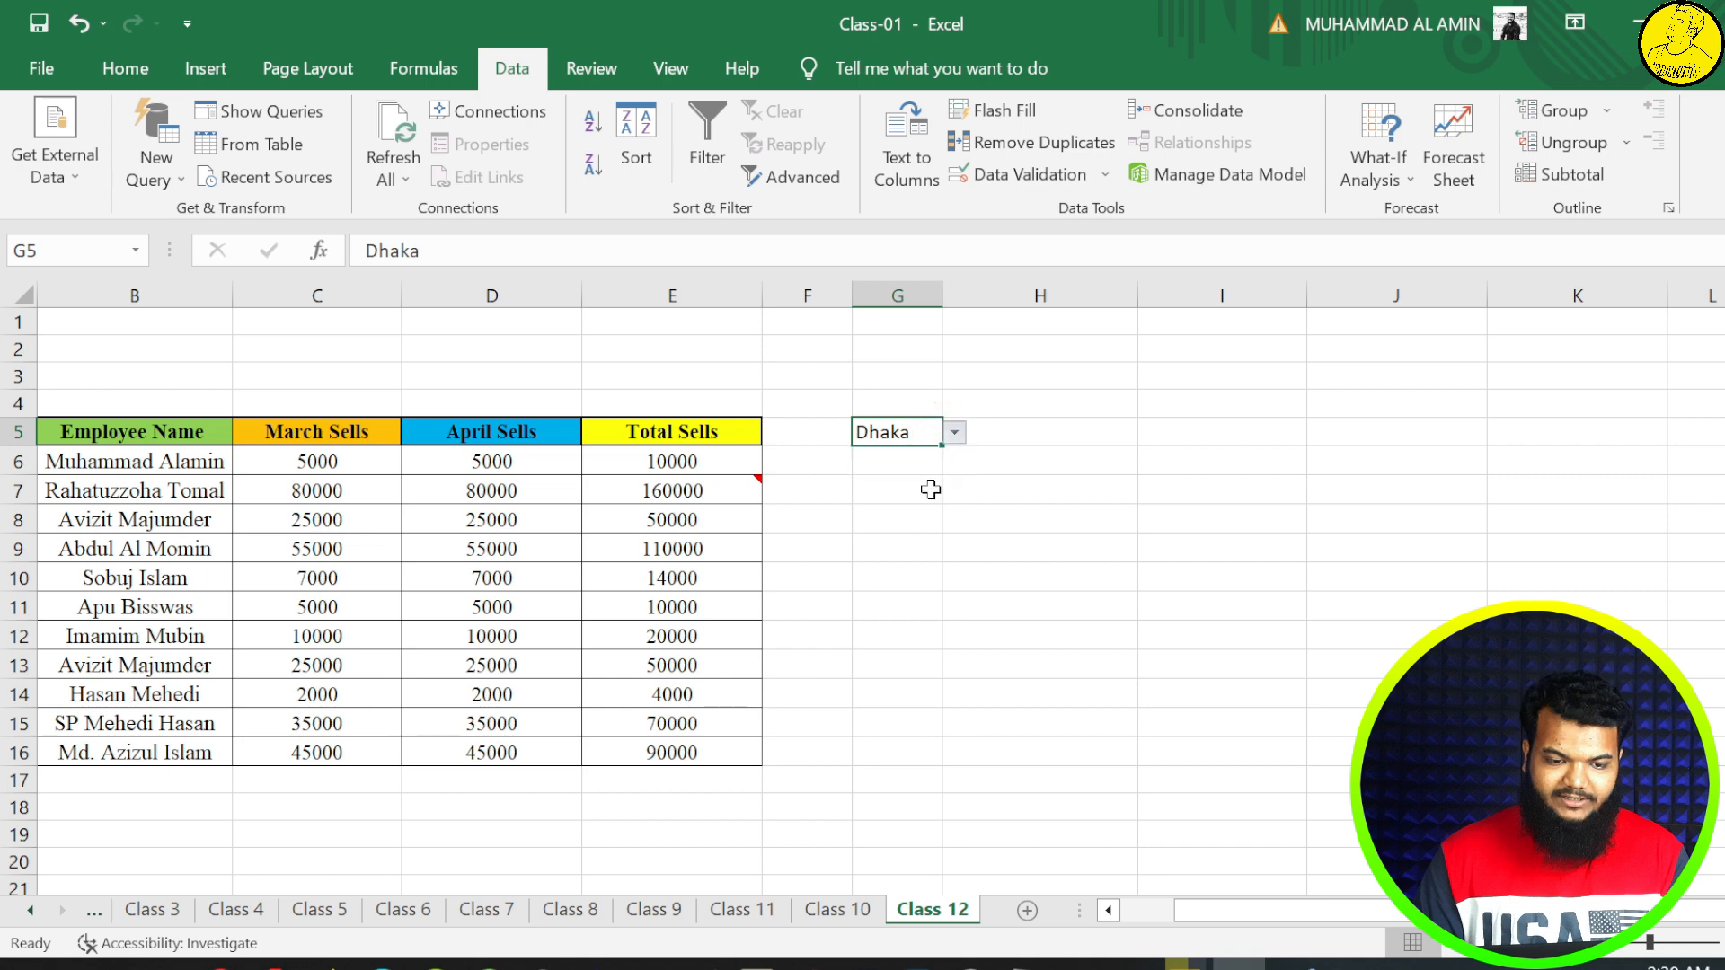
- Copy the April Sells values in D6:D10 and paste them below the validated cell, starting at G6
drag(498, 462, 511, 578)
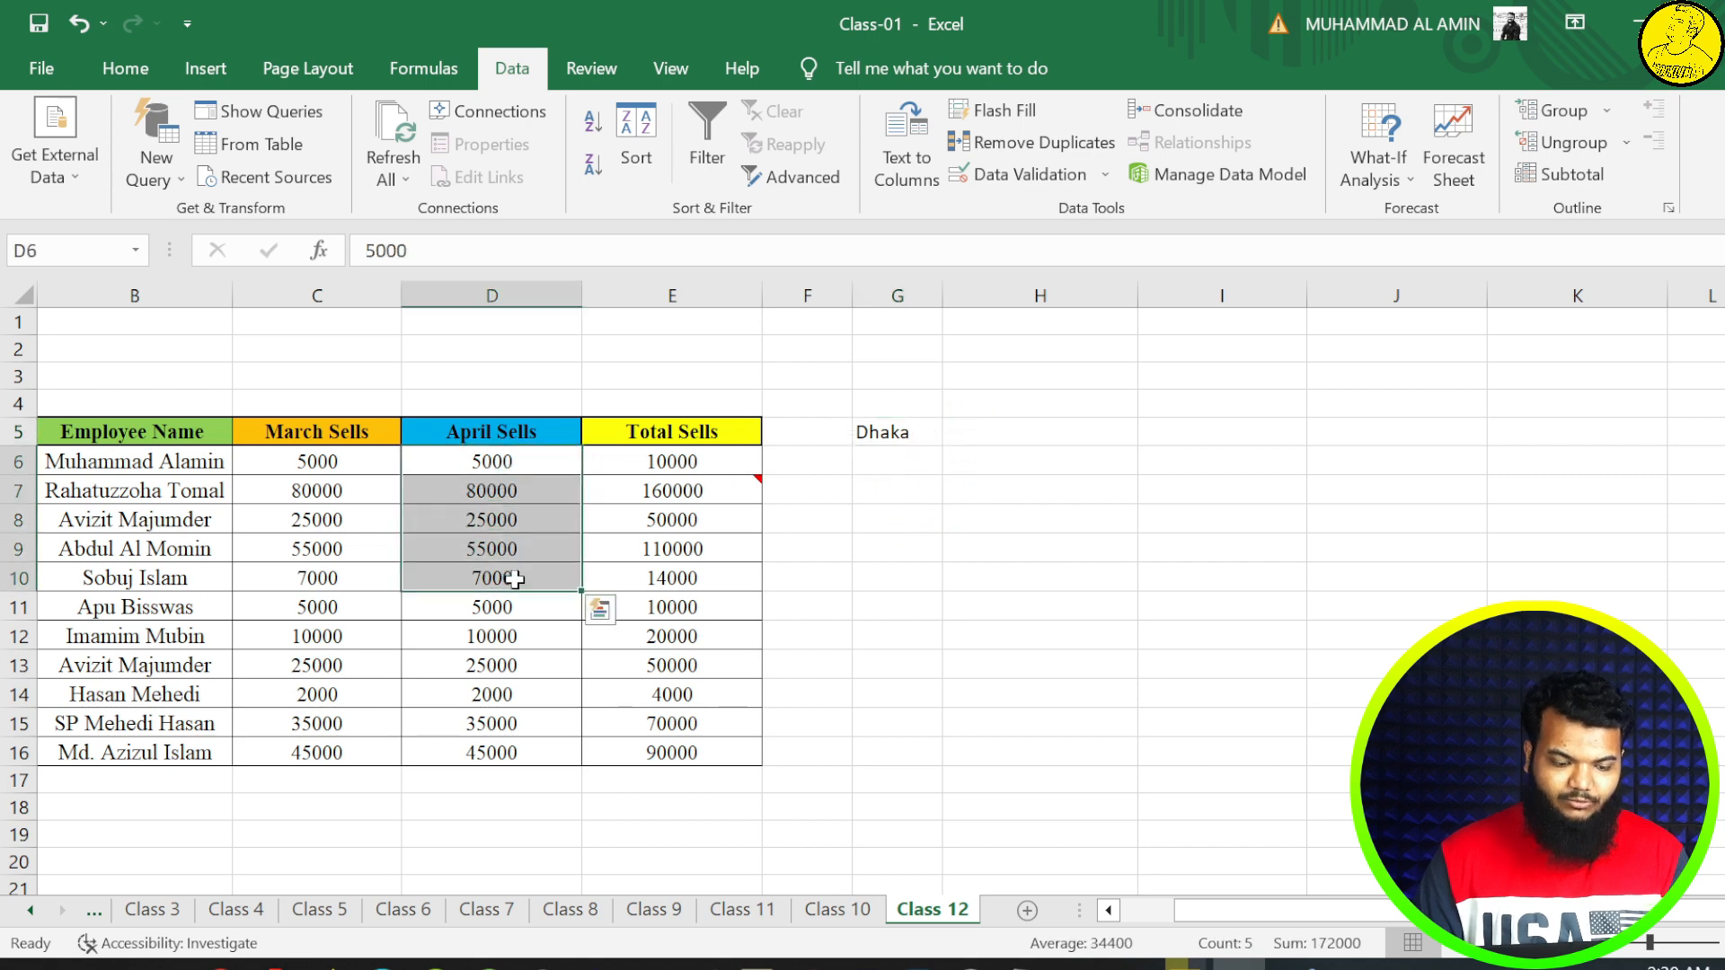
key(ctrl+c)
click(894, 451)
key(ctrl+v)
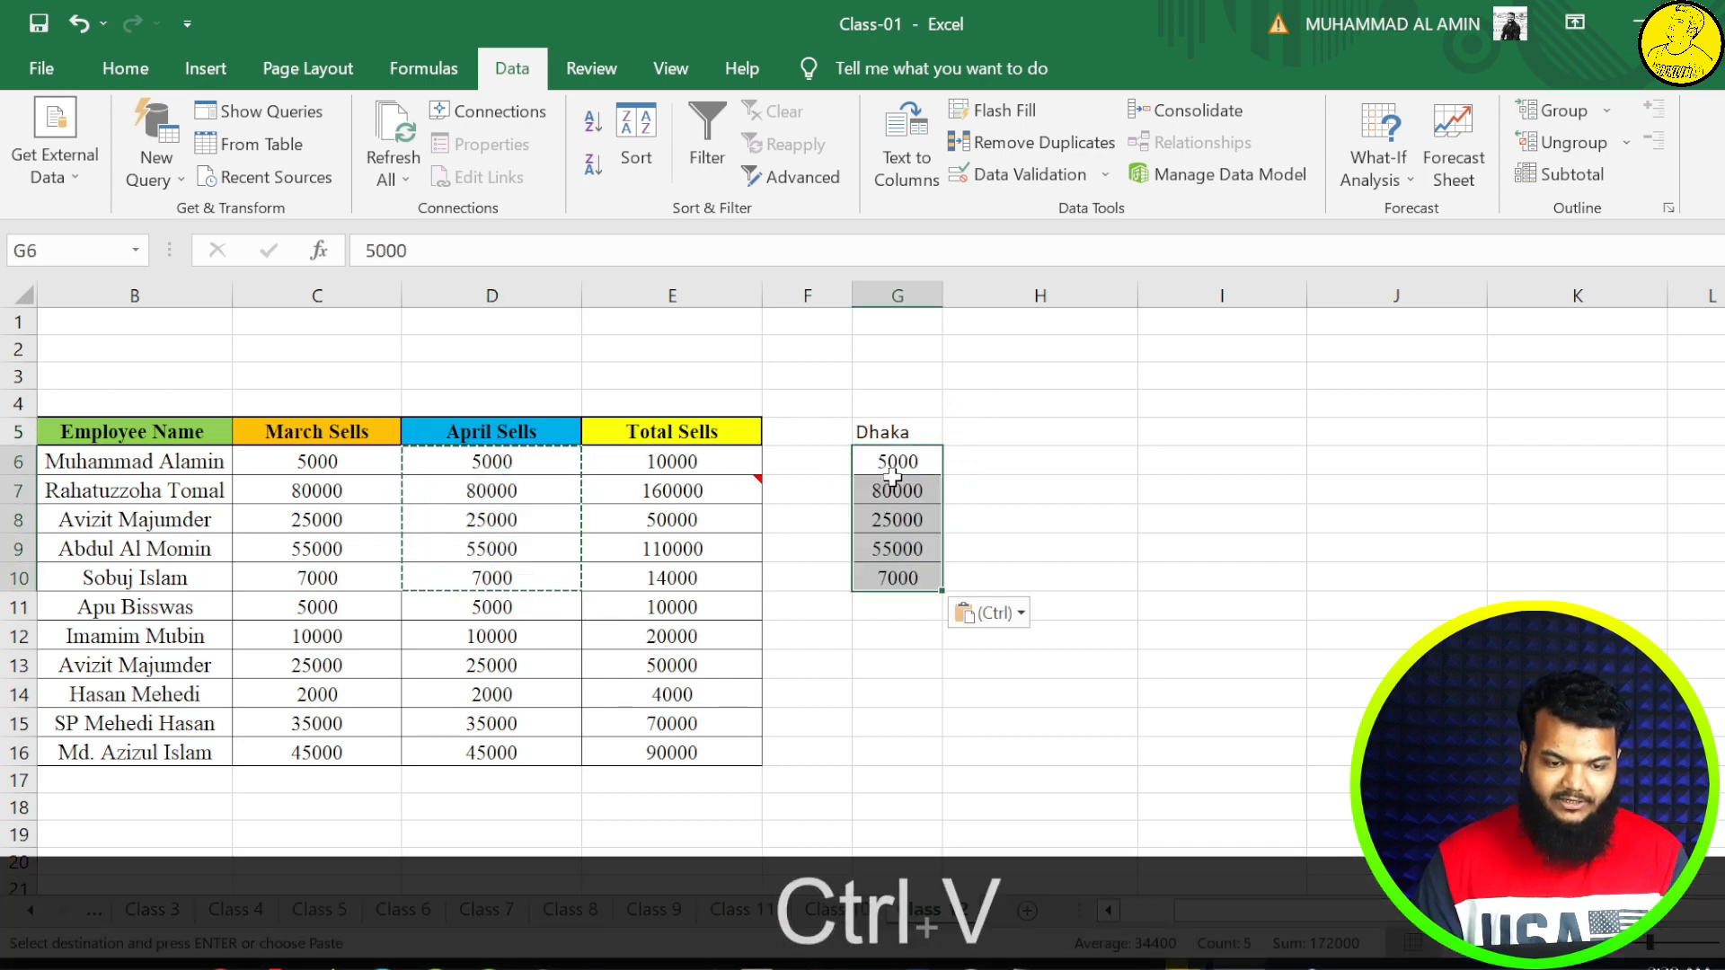
- Change the selection in cell G5's validation list to Pabna
click(891, 434)
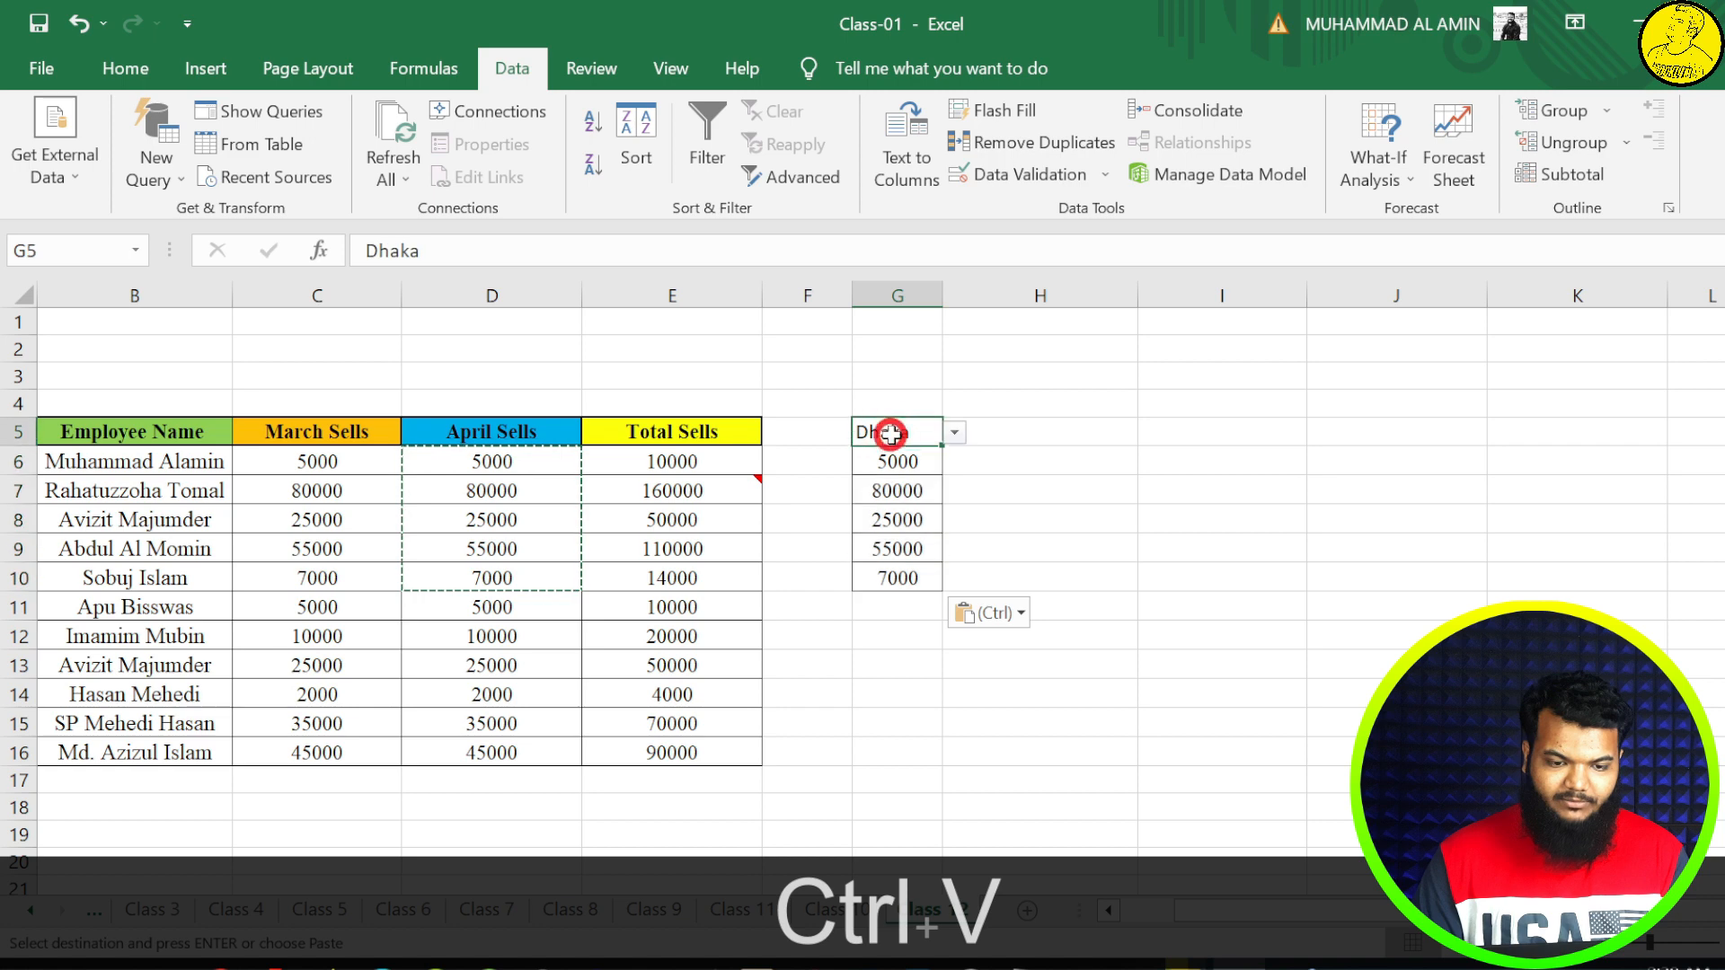
click(955, 433)
click(898, 476)
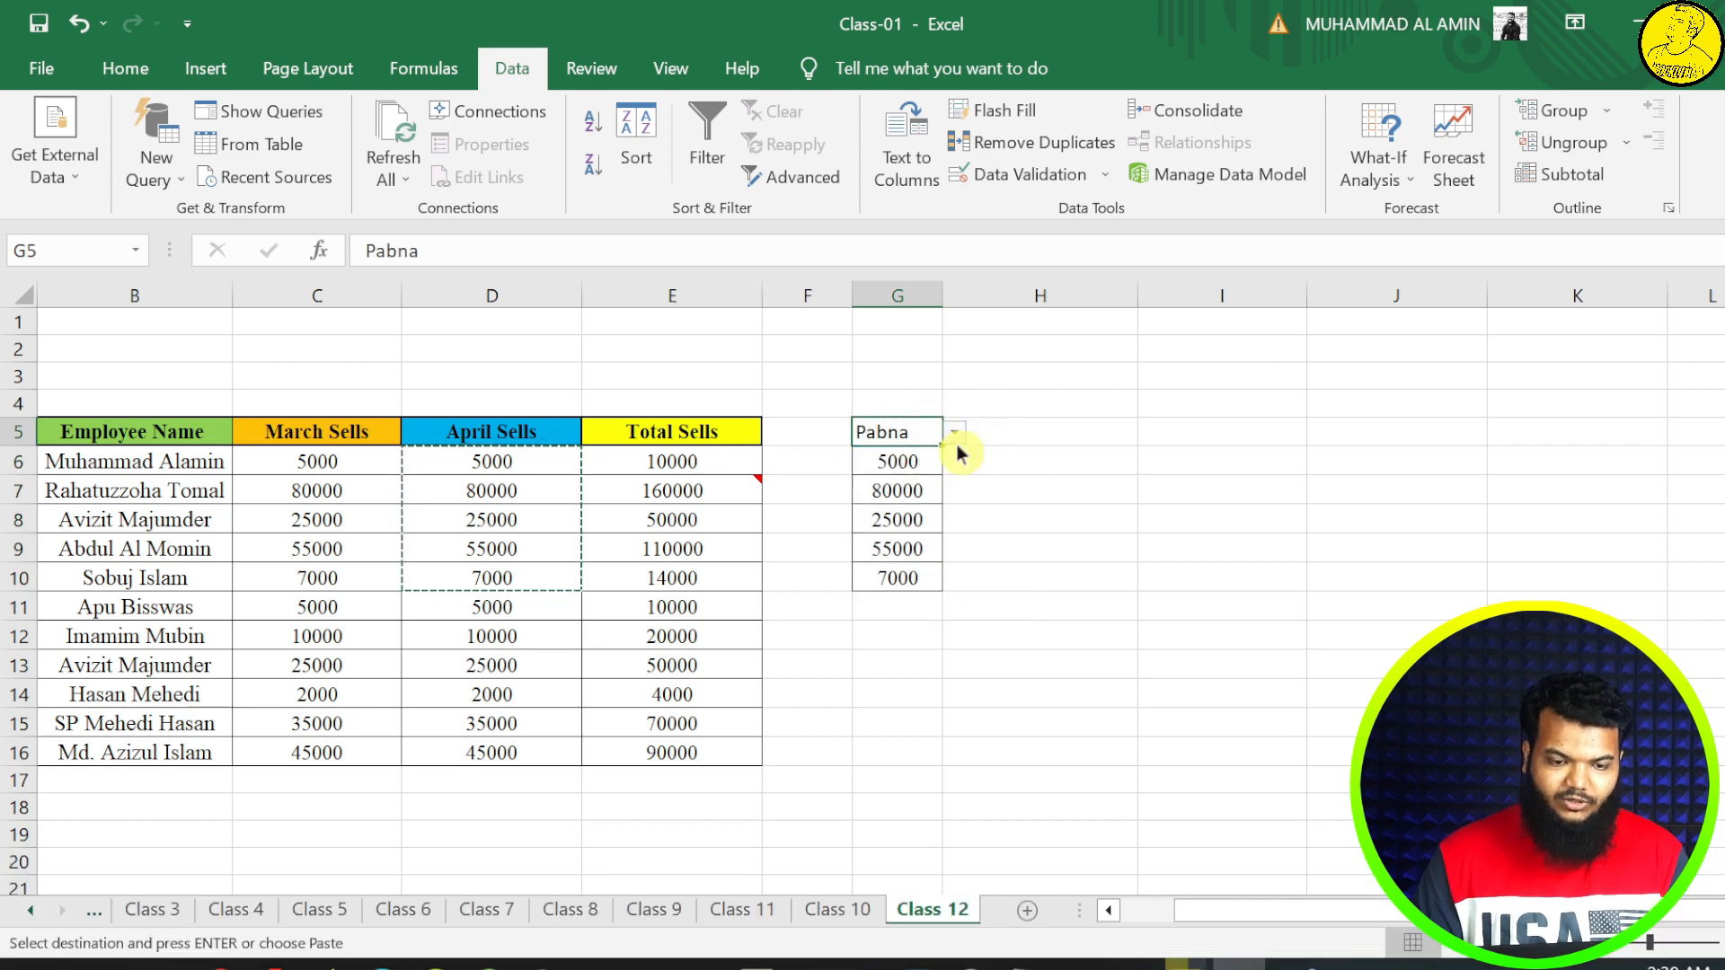
click(956, 435)
click(986, 501)
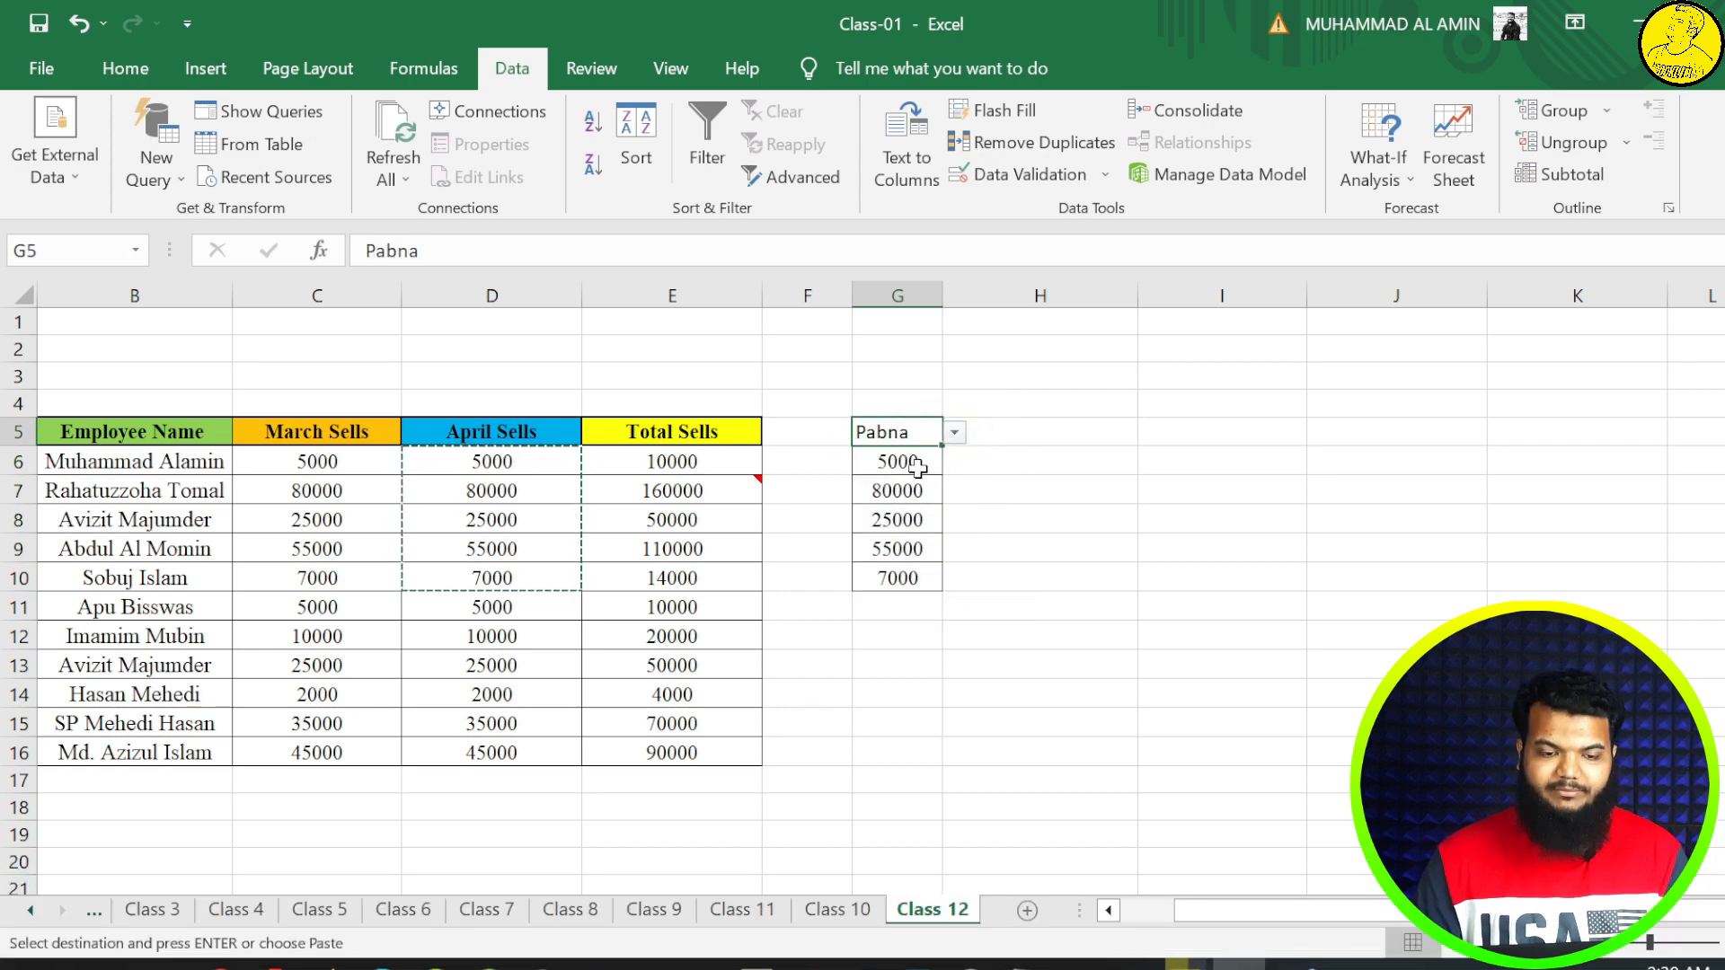
- Copy G5:G10 and paste only its validation at H5 using Paste Special with Validation
drag(901, 460, 900, 578)
click(910, 433)
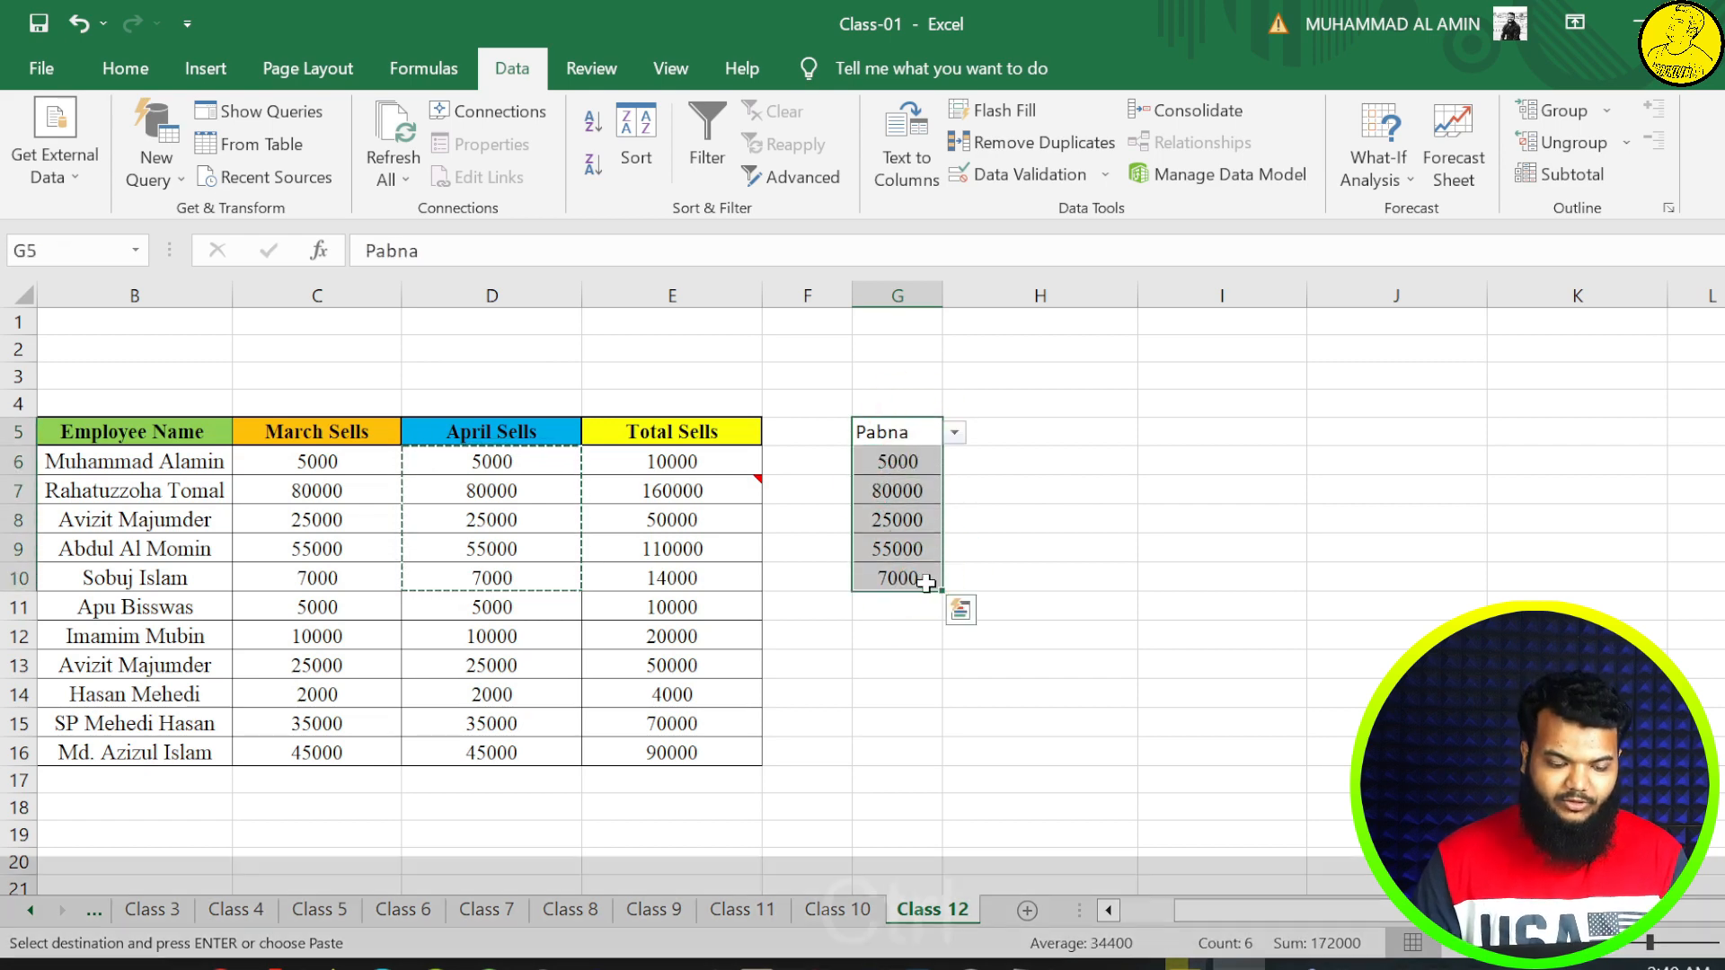
key(ctrl+c)
click(1081, 457)
right_click(1060, 433)
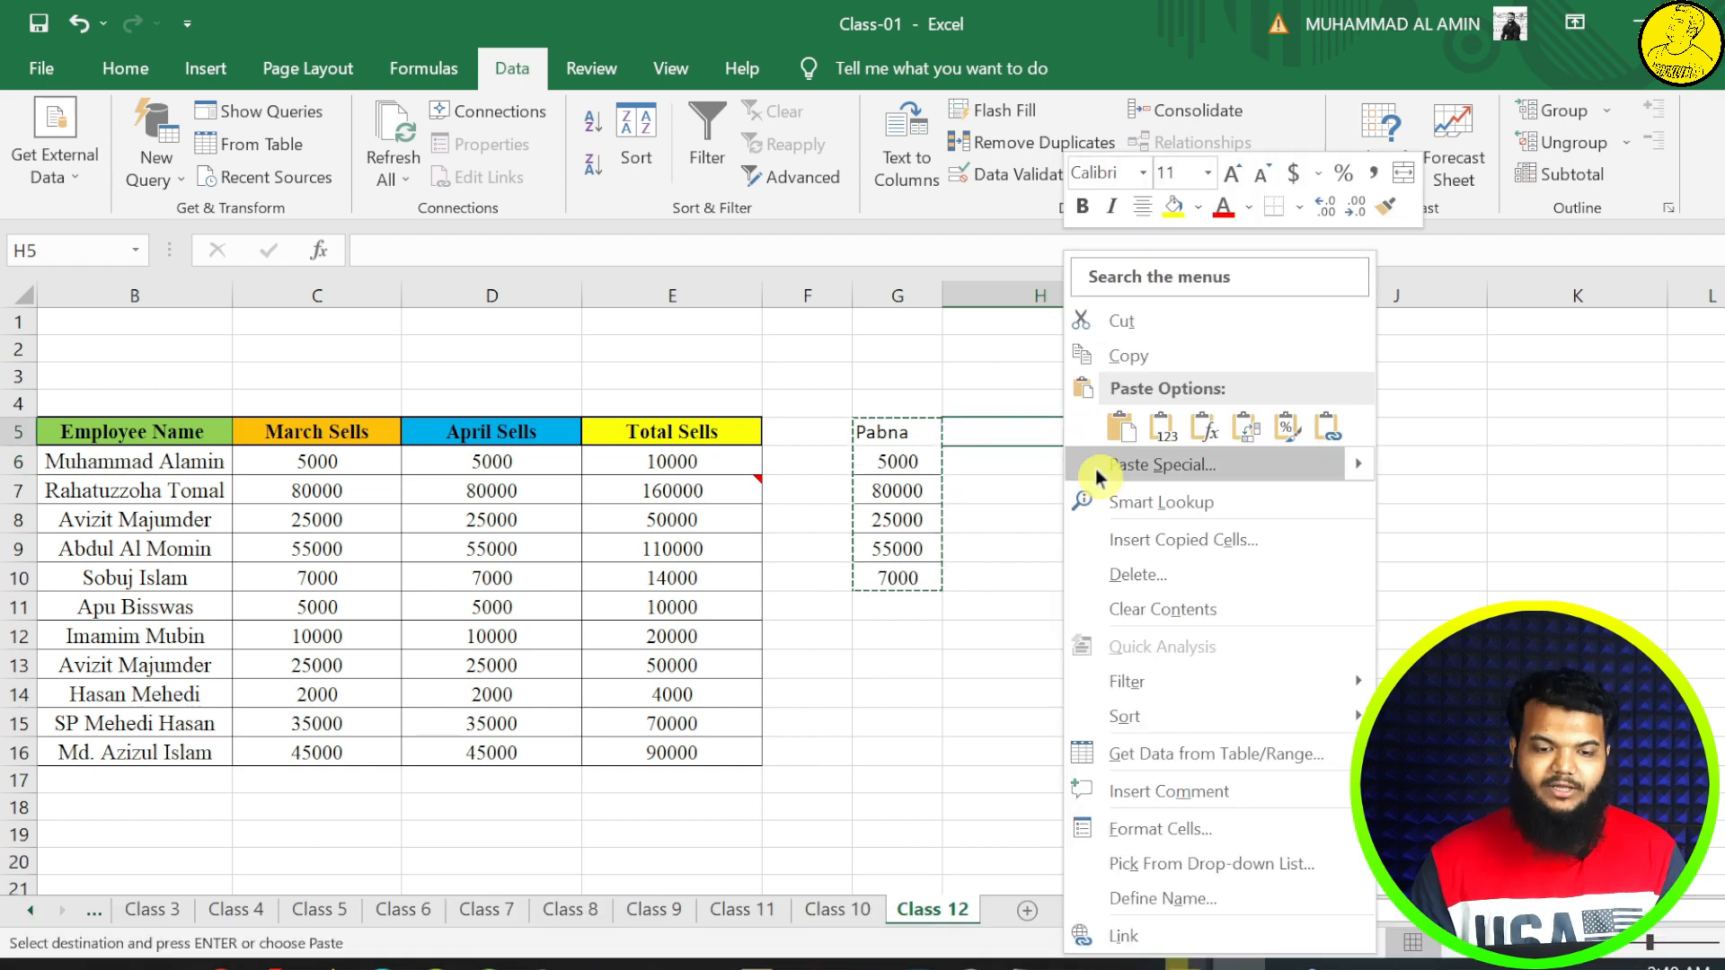
click(1098, 476)
click(884, 498)
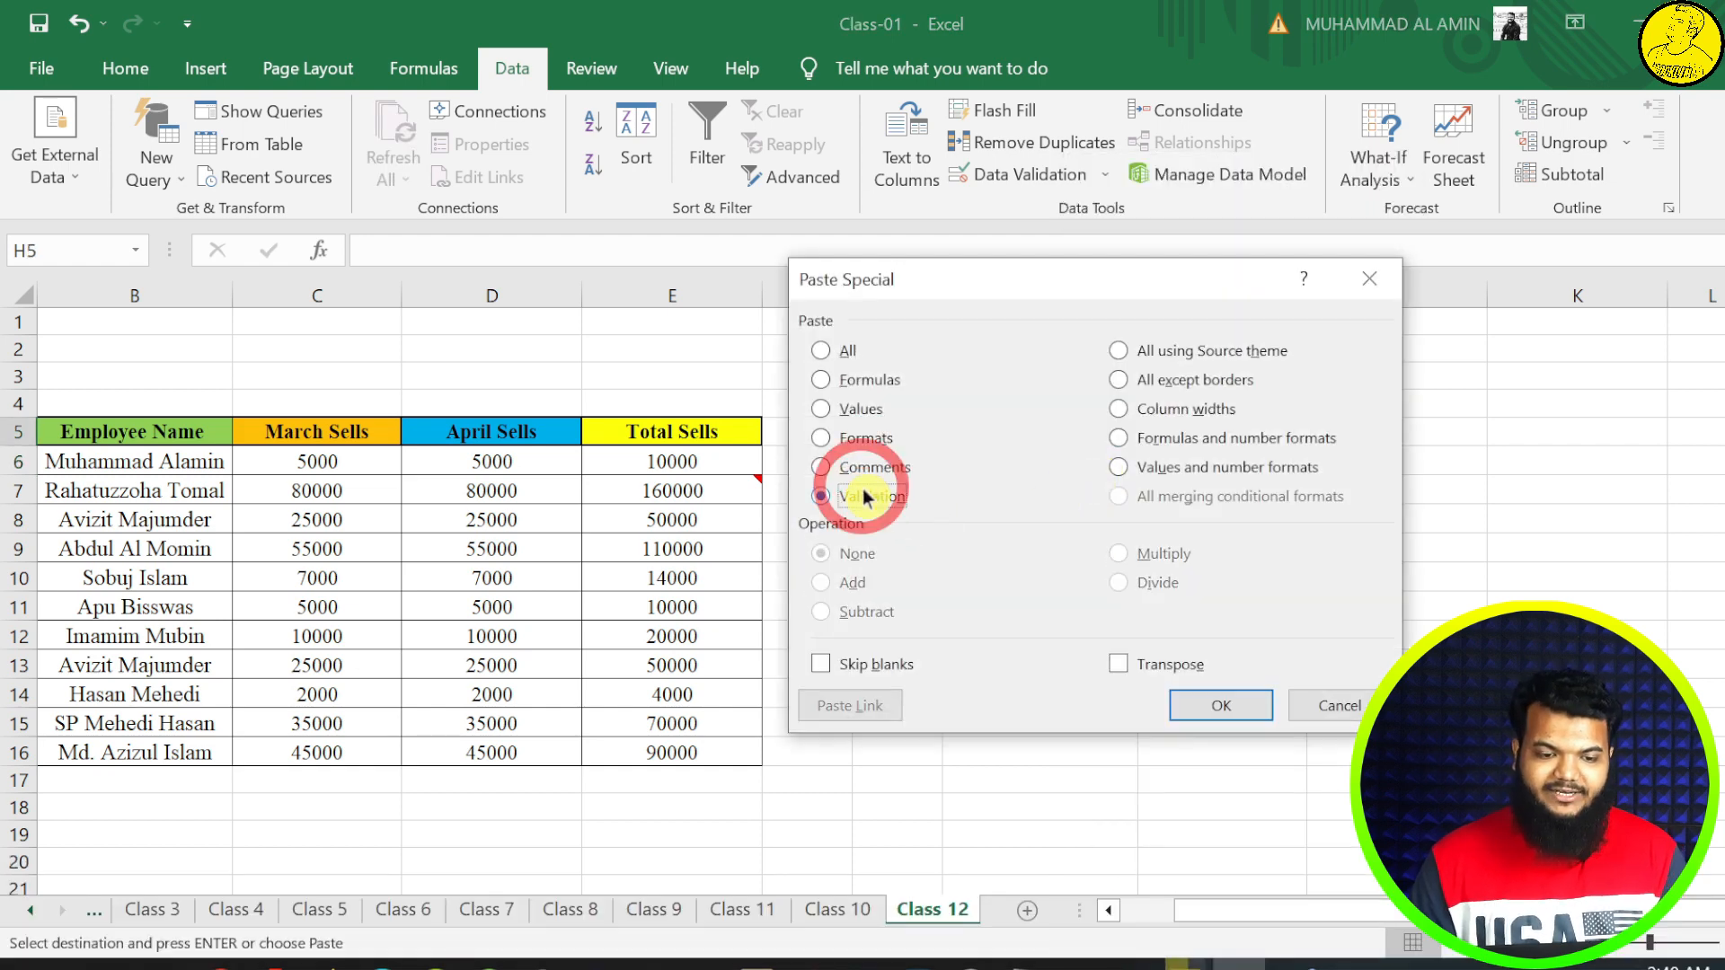
click(1206, 704)
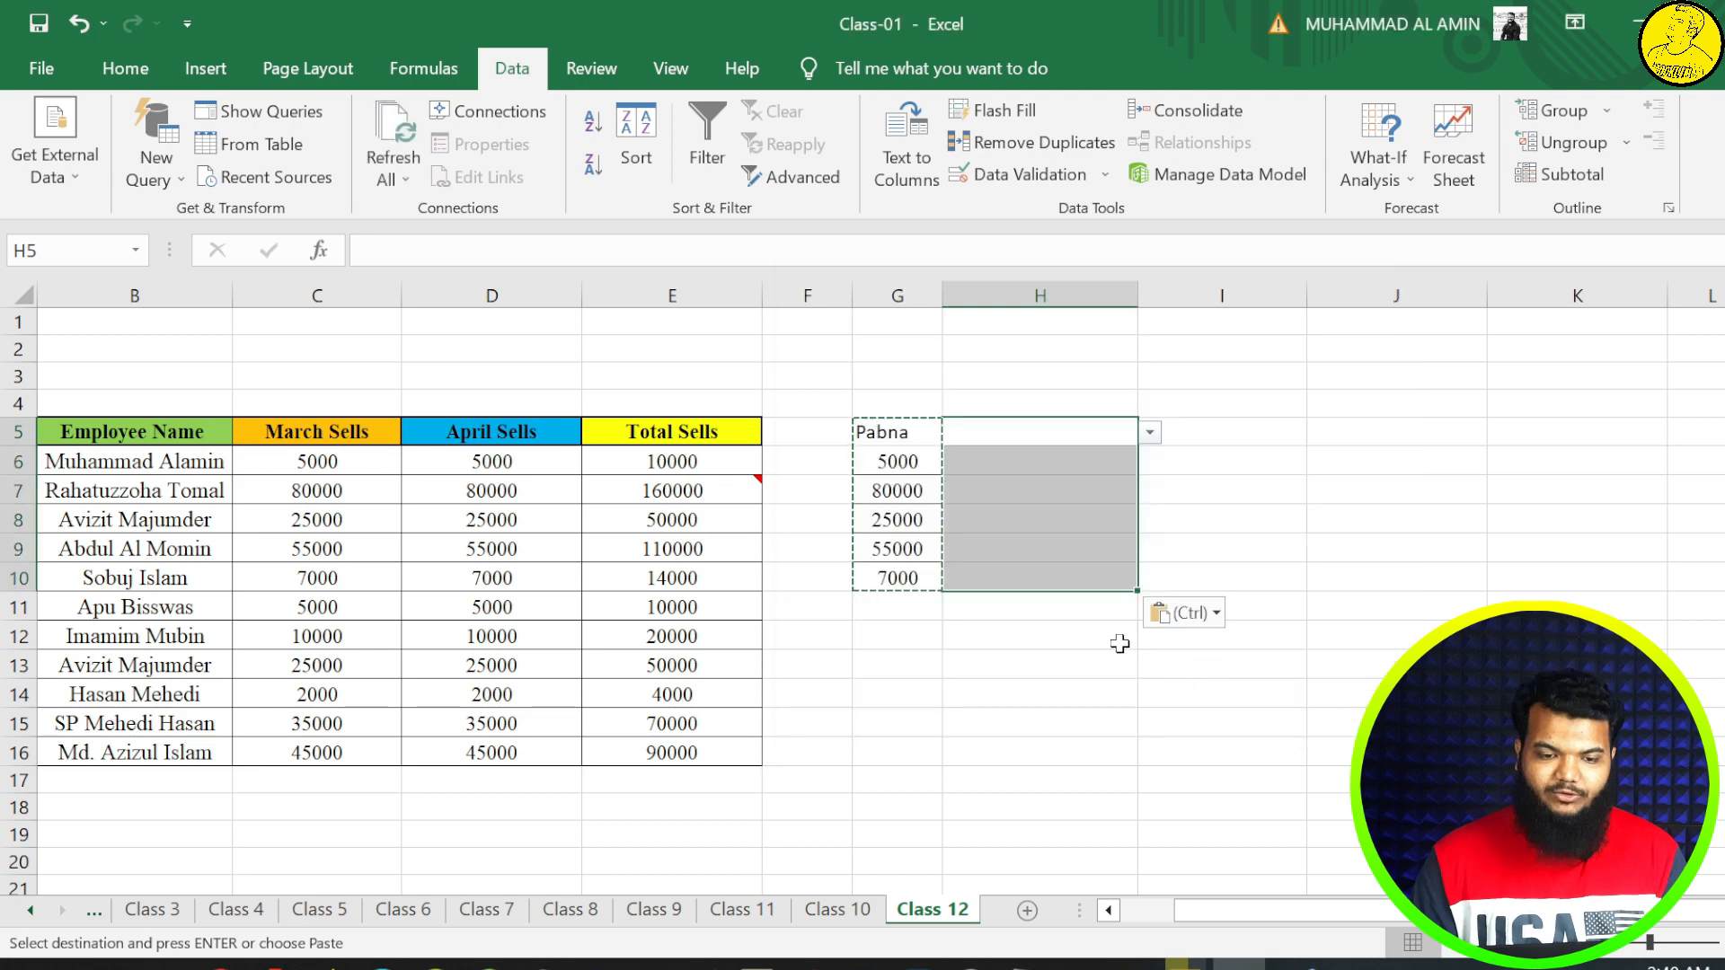
- Test the pasted validation list in cell H5 by choosing Pabna and switching the selection to Dhaka
click(1151, 432)
click(1119, 476)
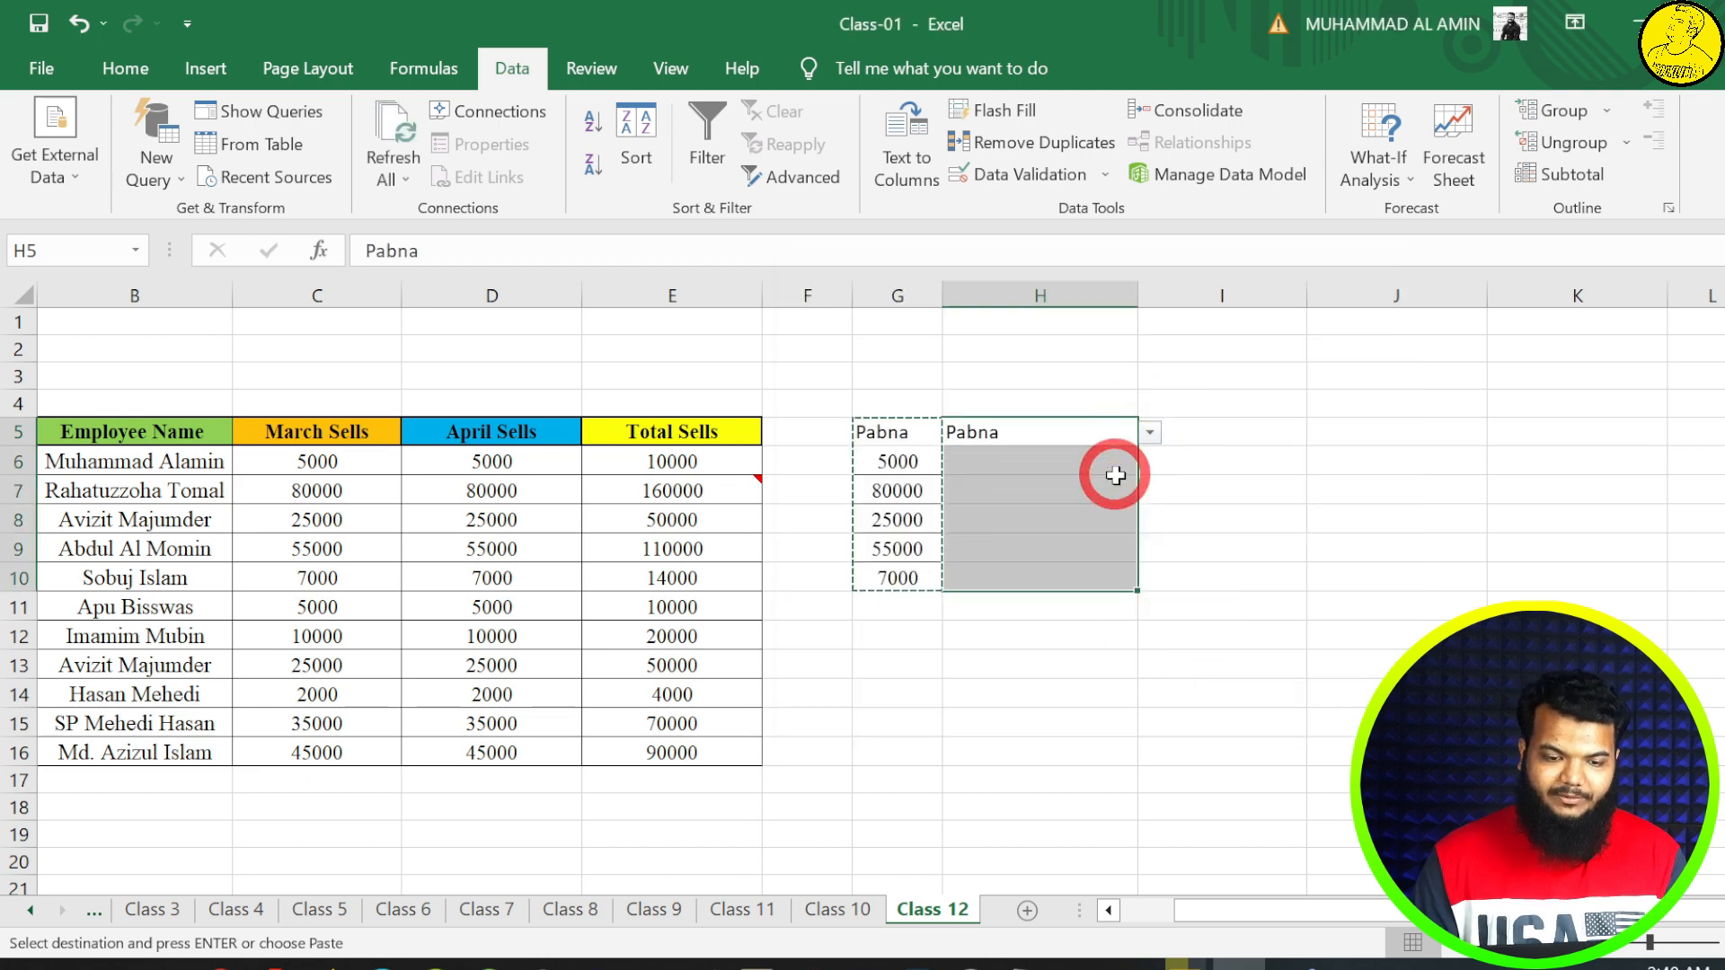
click(1186, 486)
click(1114, 438)
click(1149, 433)
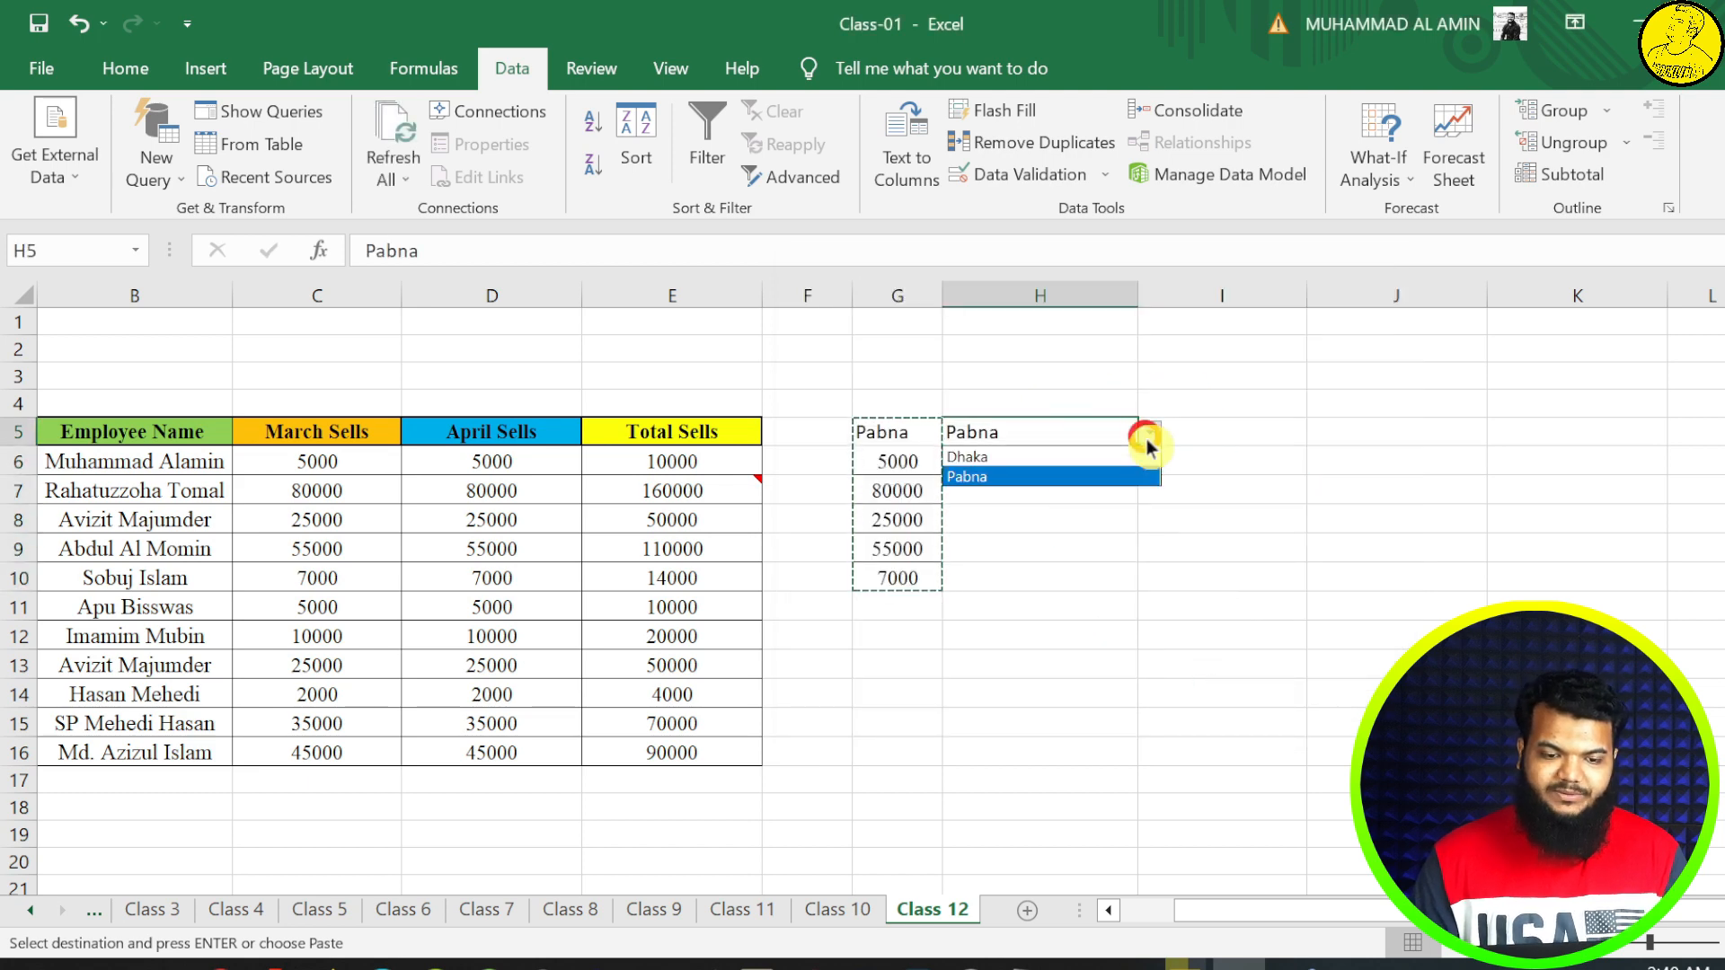
click(1070, 454)
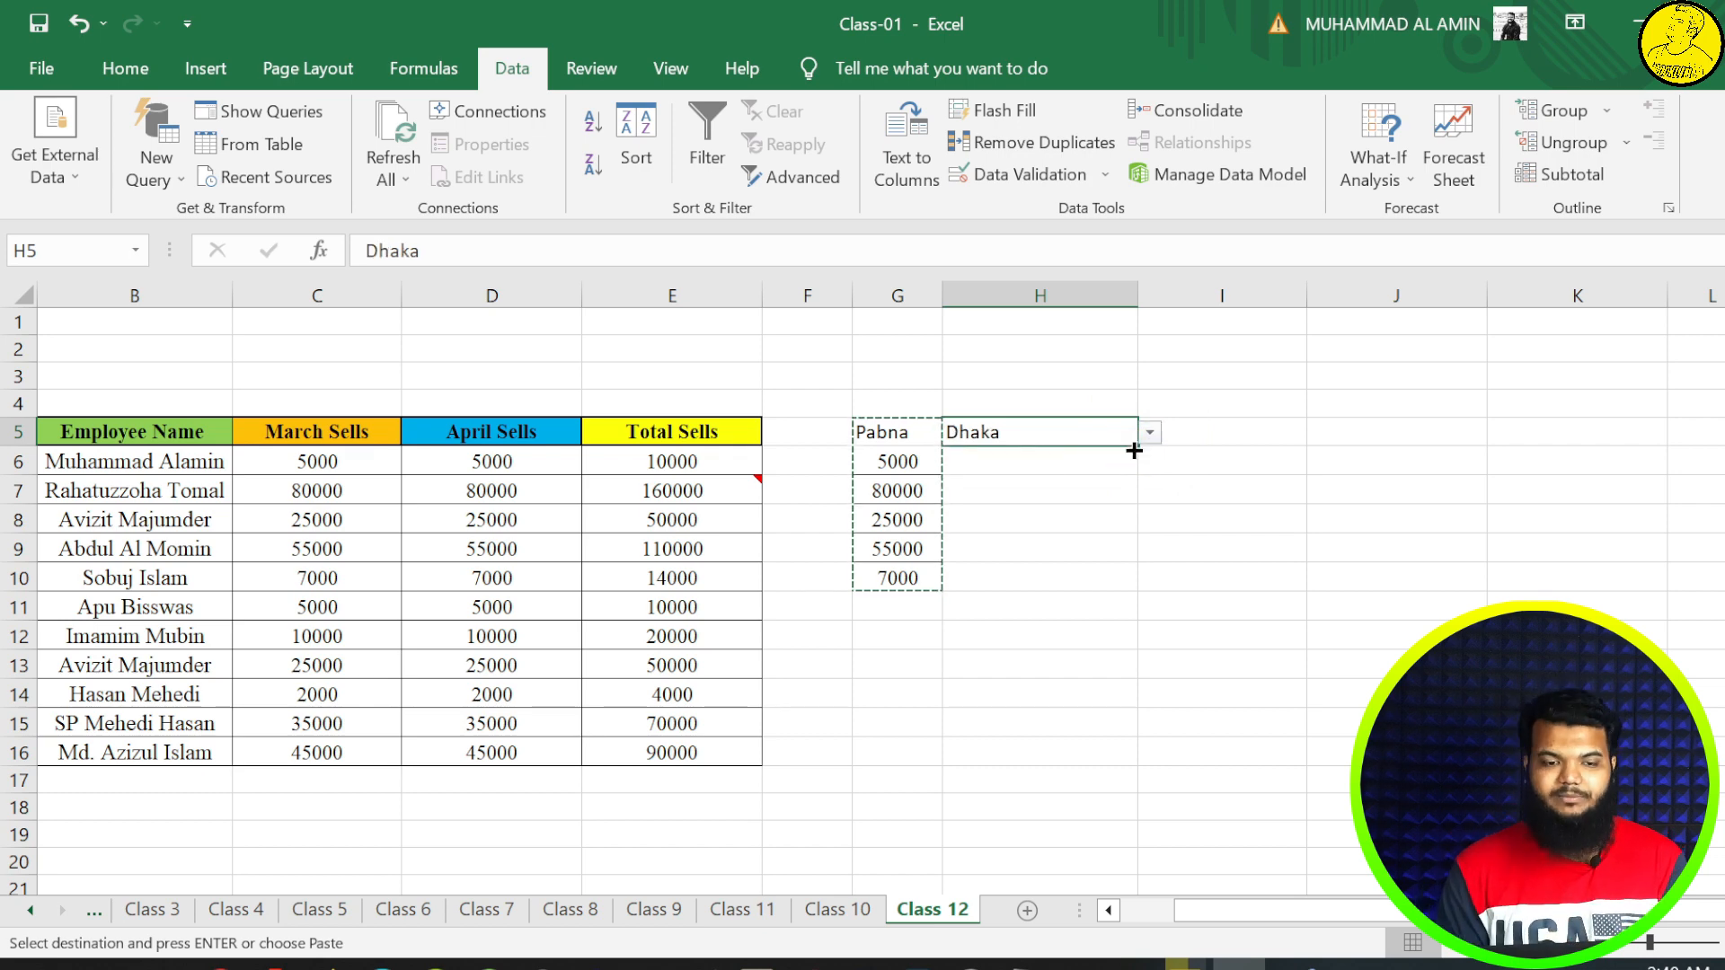
- Open the Paste Special options for cell H8
right_click(970, 517)
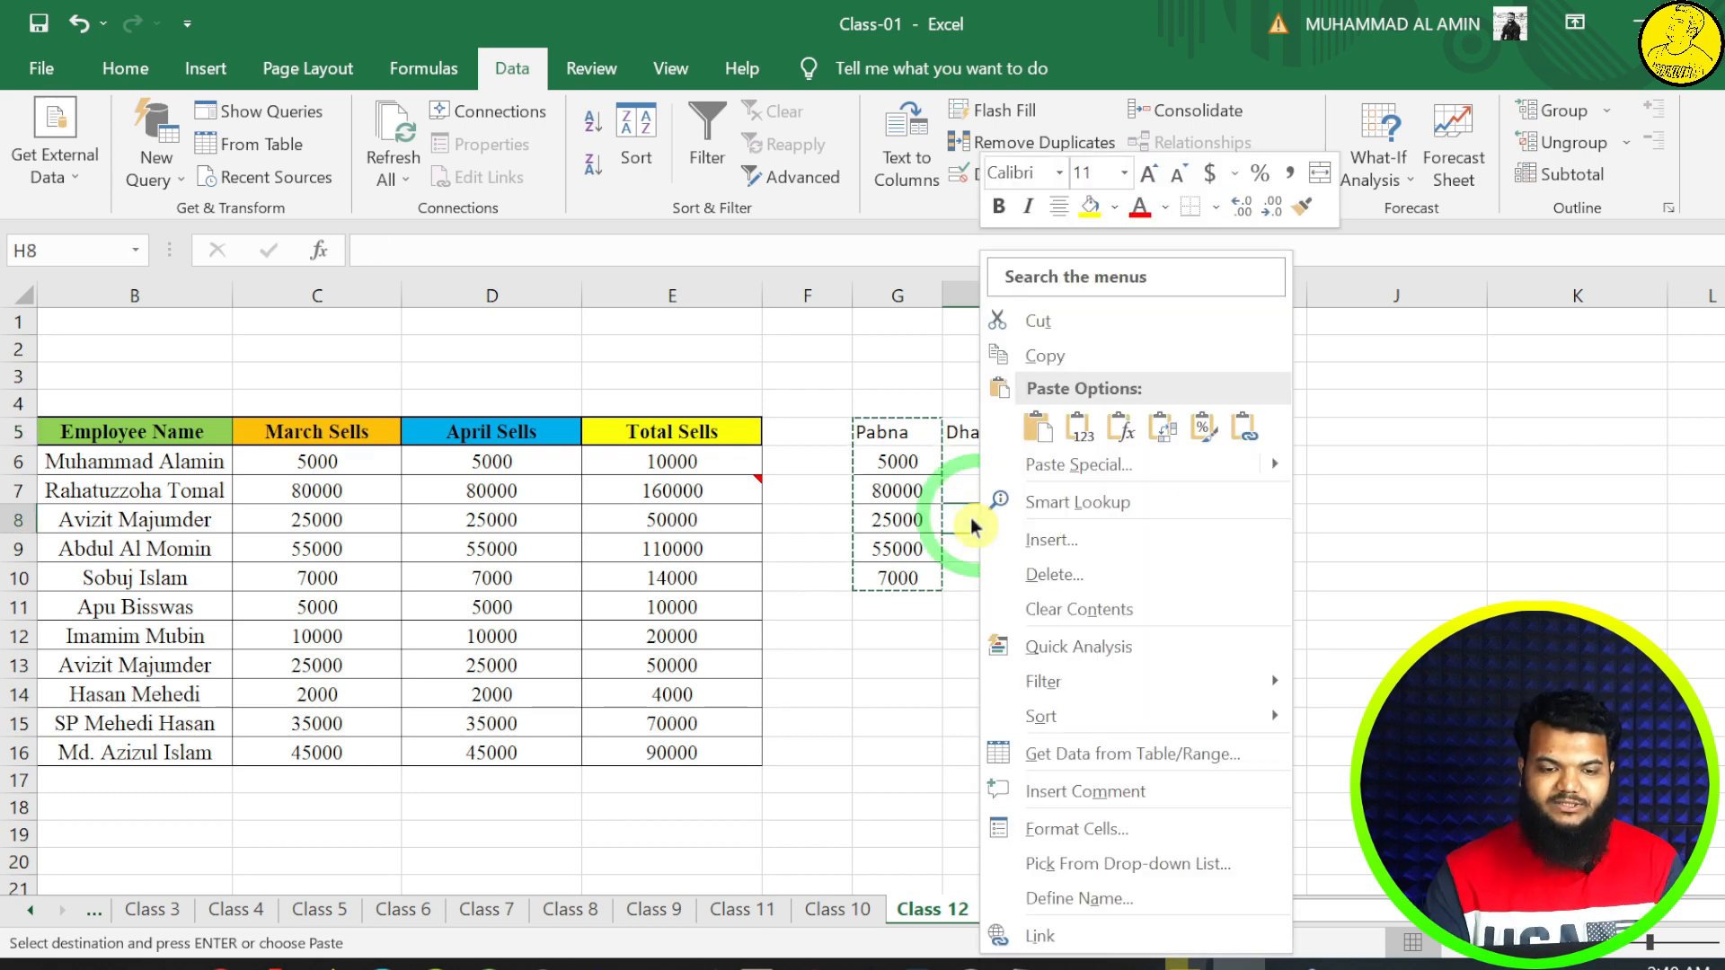
click(1172, 471)
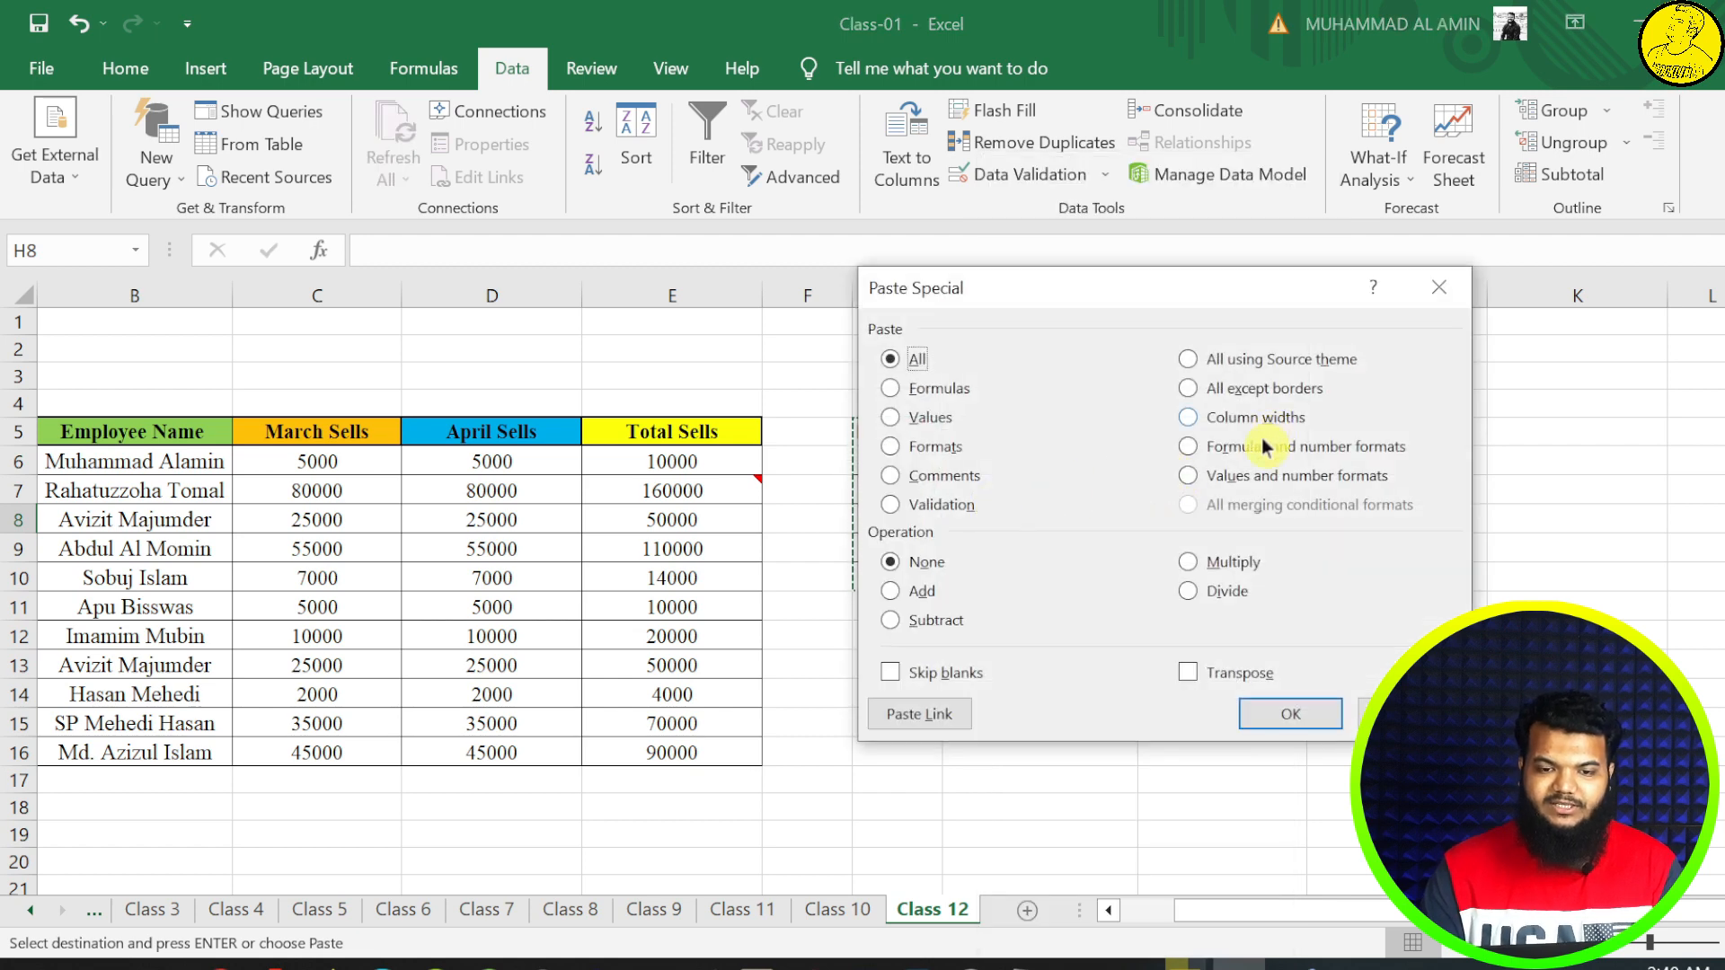